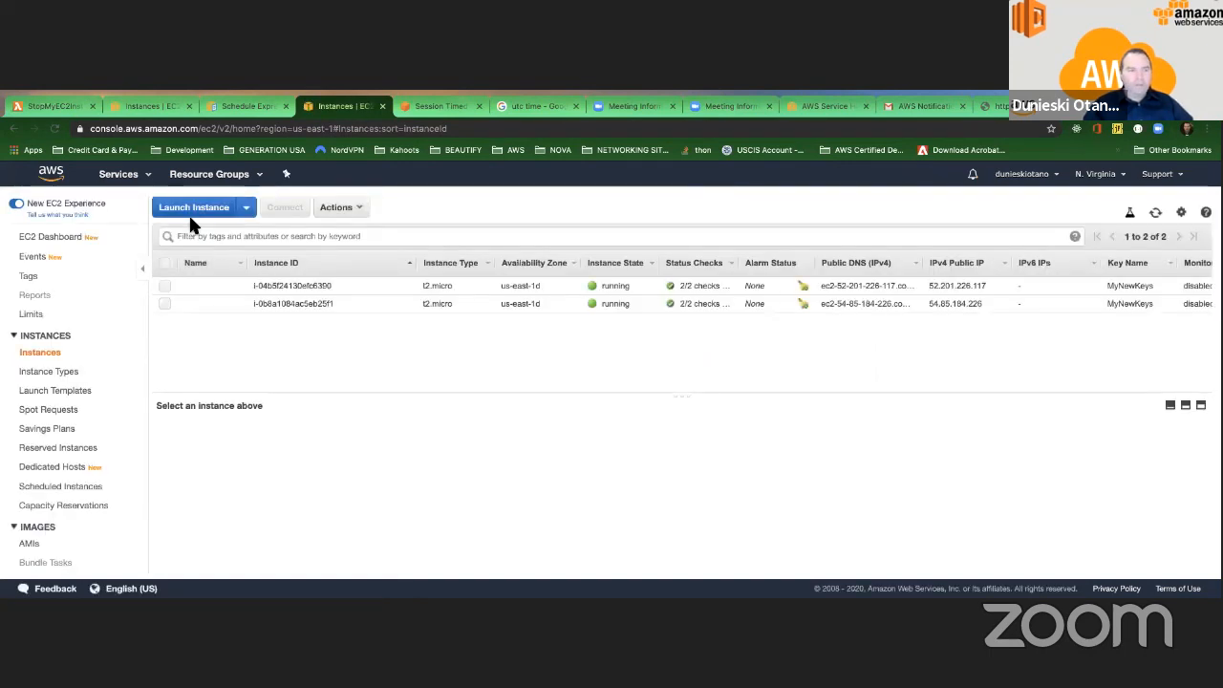
pyautogui.click(144, 178)
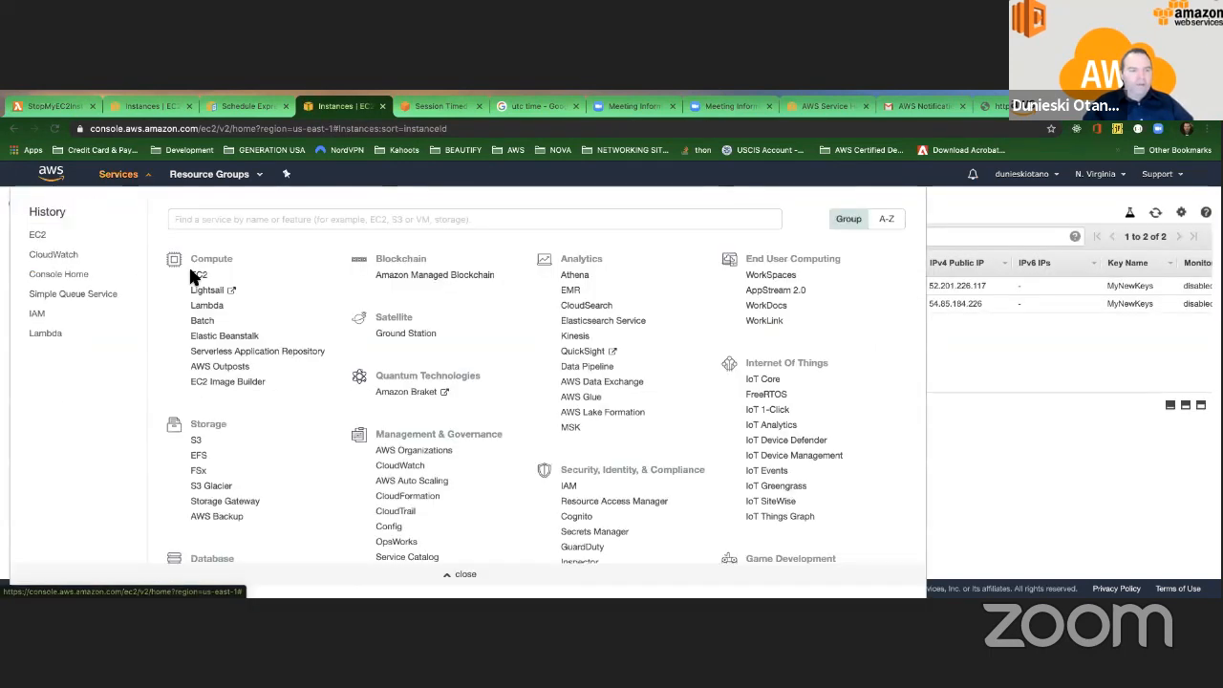
pyautogui.click(197, 441)
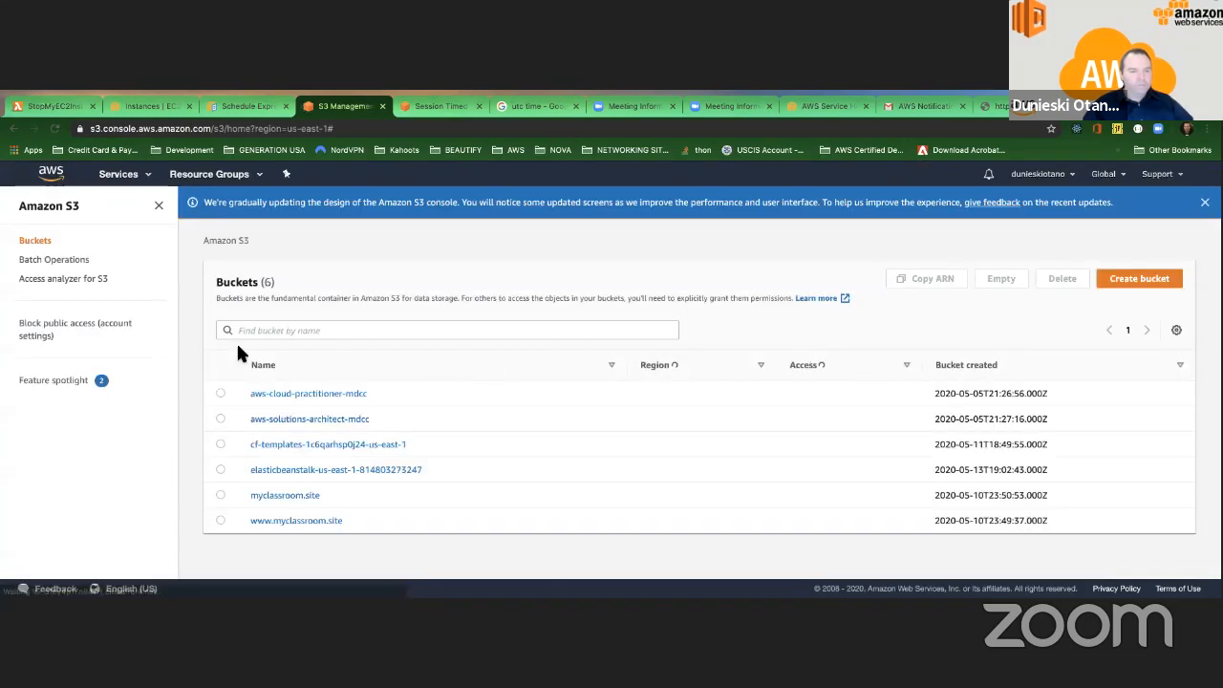
pyautogui.click(292, 524)
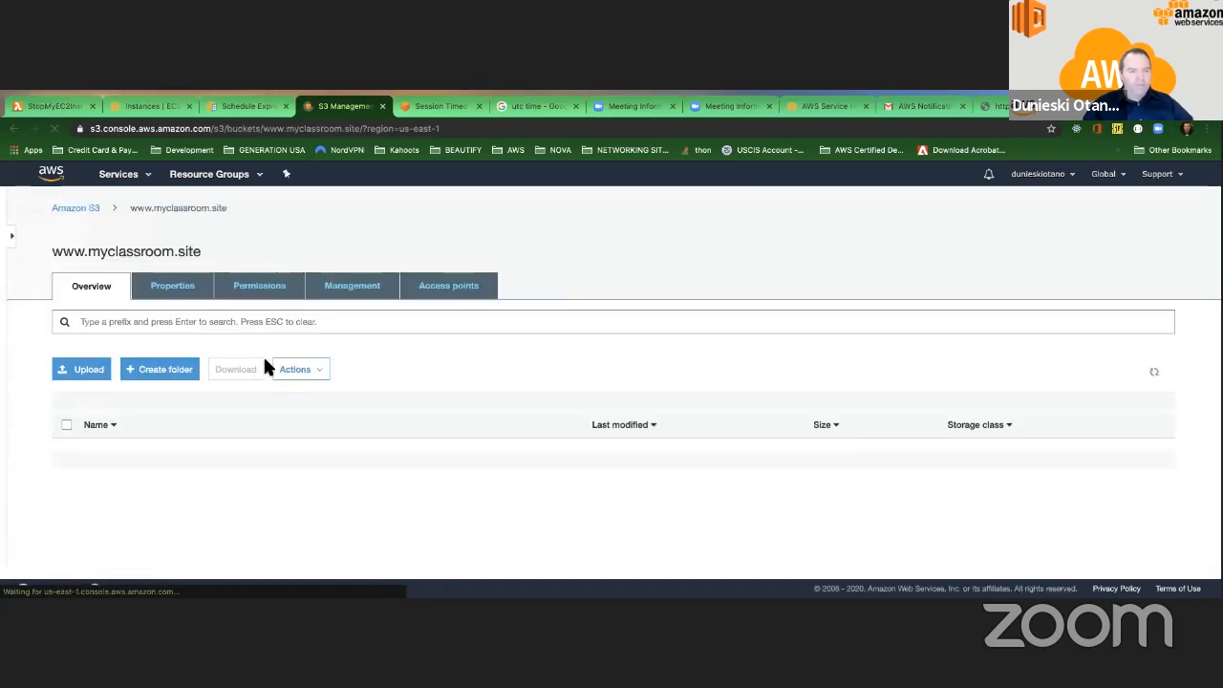
pyautogui.click(188, 292)
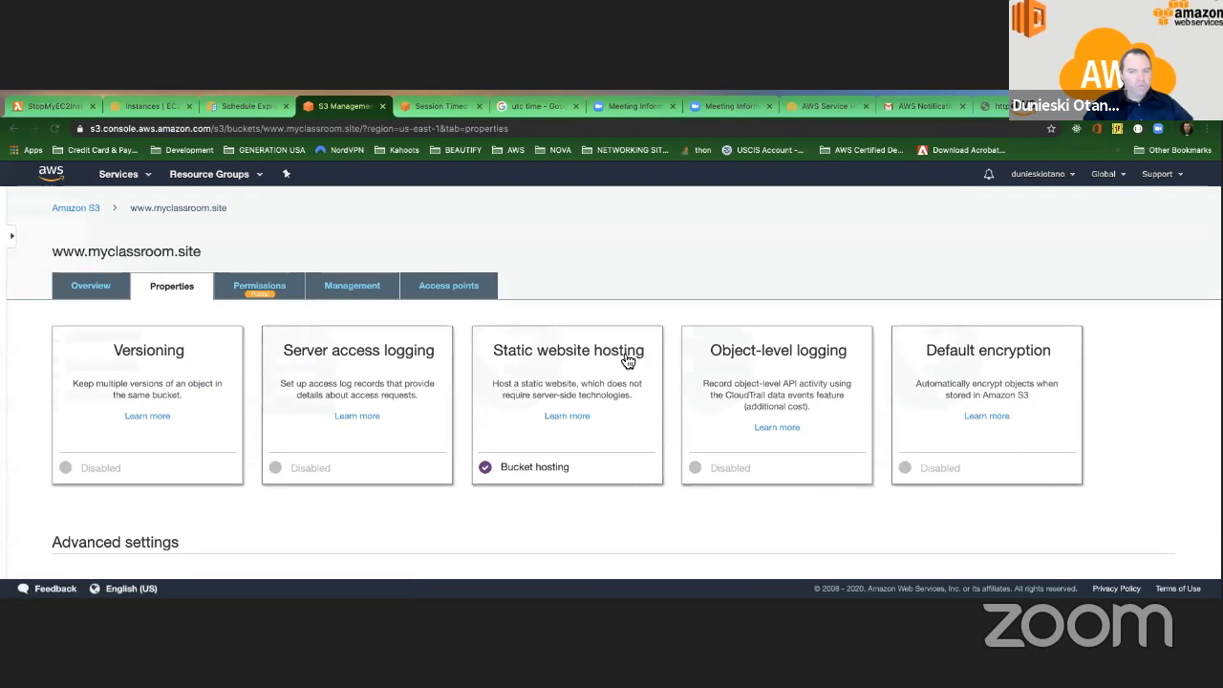
pyautogui.click(579, 371)
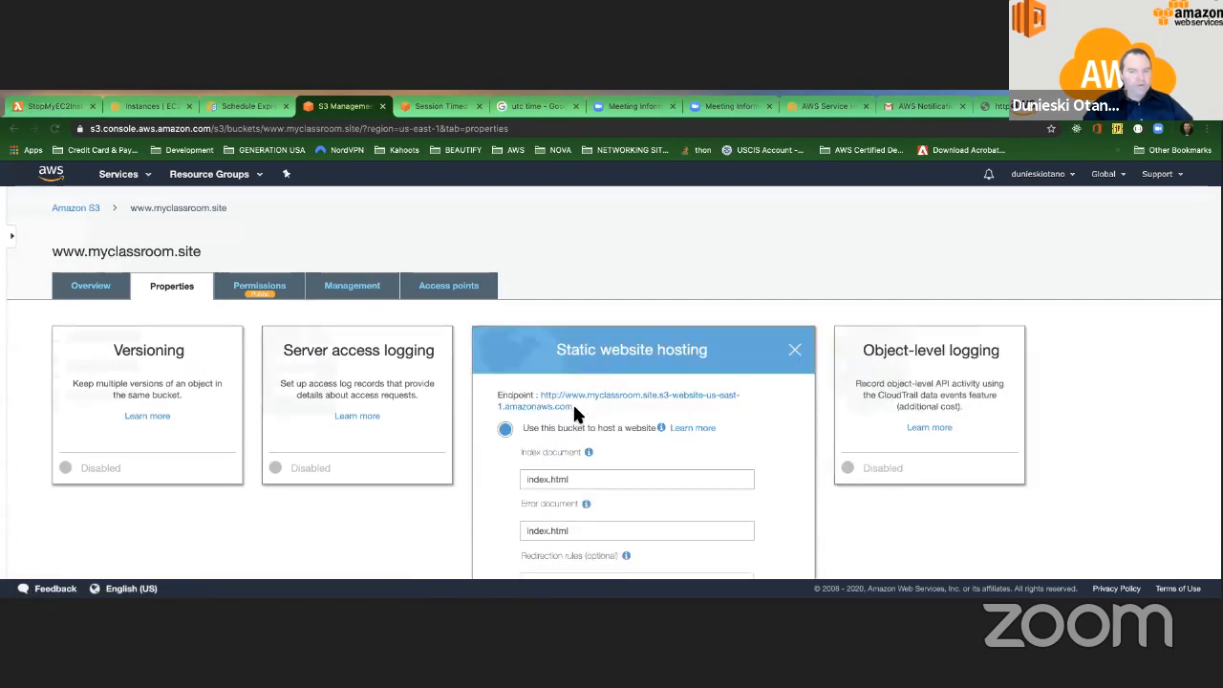
# Copy the bucket's static website endpoint URL and load it in another browser tab.
pyautogui.moveTo(572, 401); pyautogui.dragTo(535, 398)
pyautogui.press('super+c')
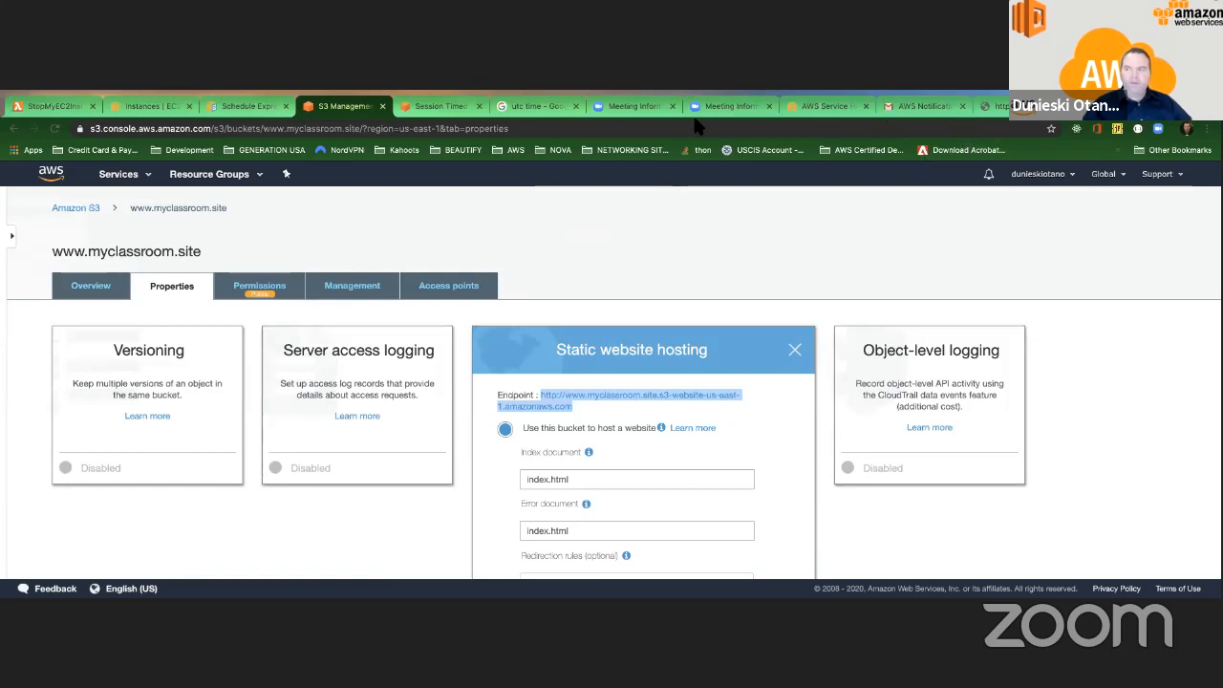
pyautogui.click(653, 109)
pyautogui.click(654, 128)
pyautogui.press('super+v')
pyautogui.press('Return')
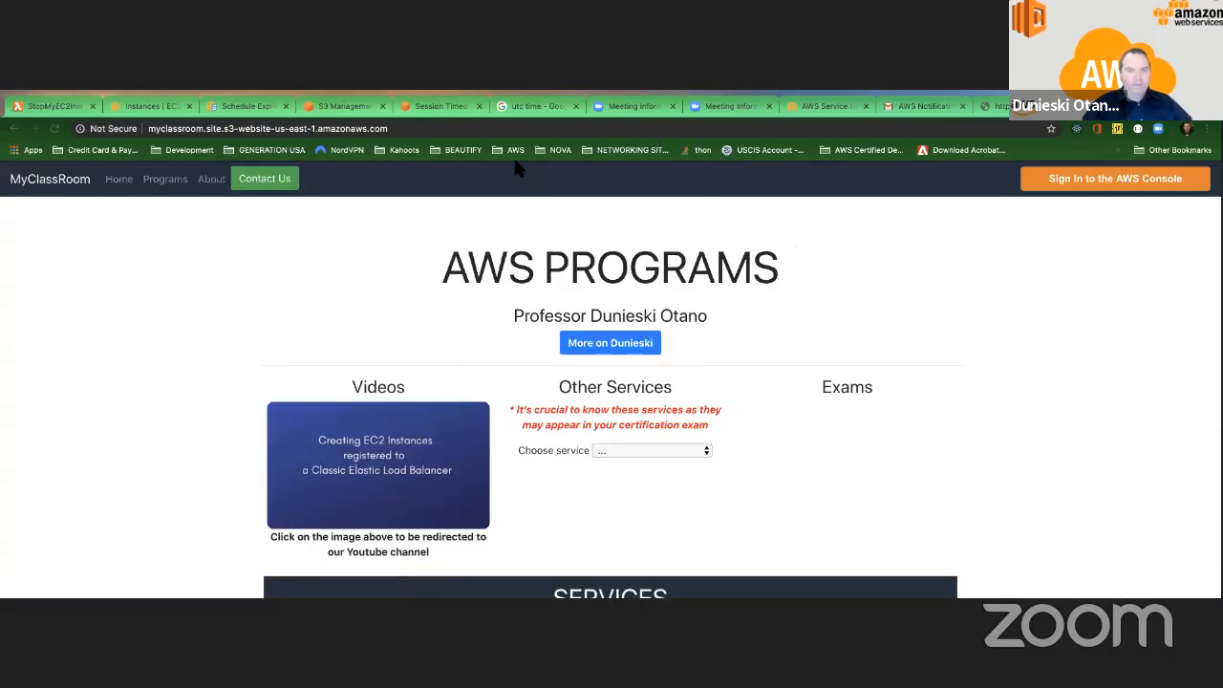
# Look over the MyClassRoom home page, then choose AWS Cognito under Other Services and review its page.
pyautogui.scroll(-4, 615, 287)
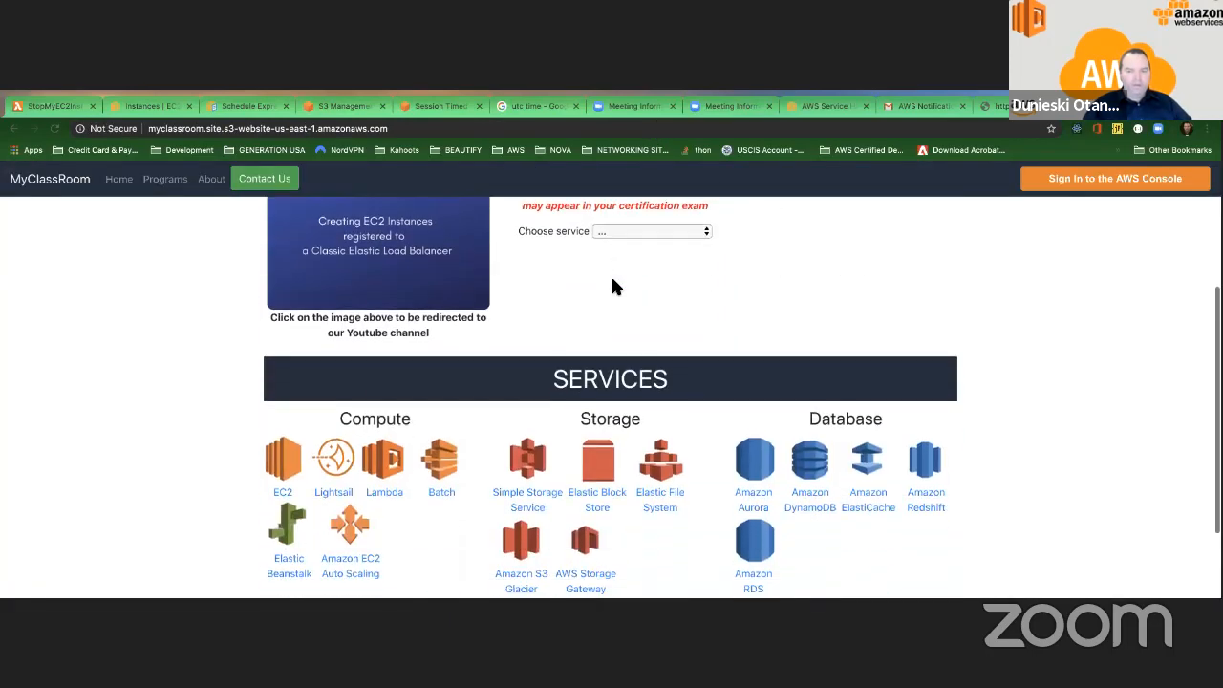
pyautogui.scroll(4, 615, 286)
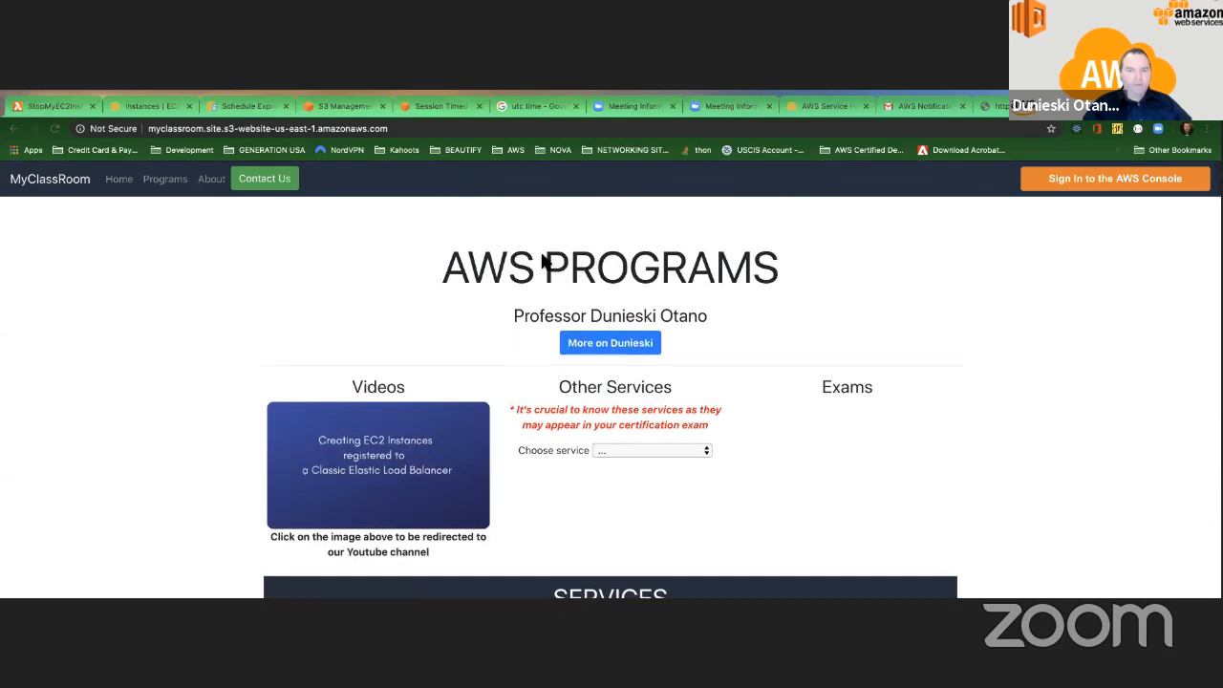
pyautogui.scroll(-3, 540, 249)
pyautogui.scroll(3, 539, 249)
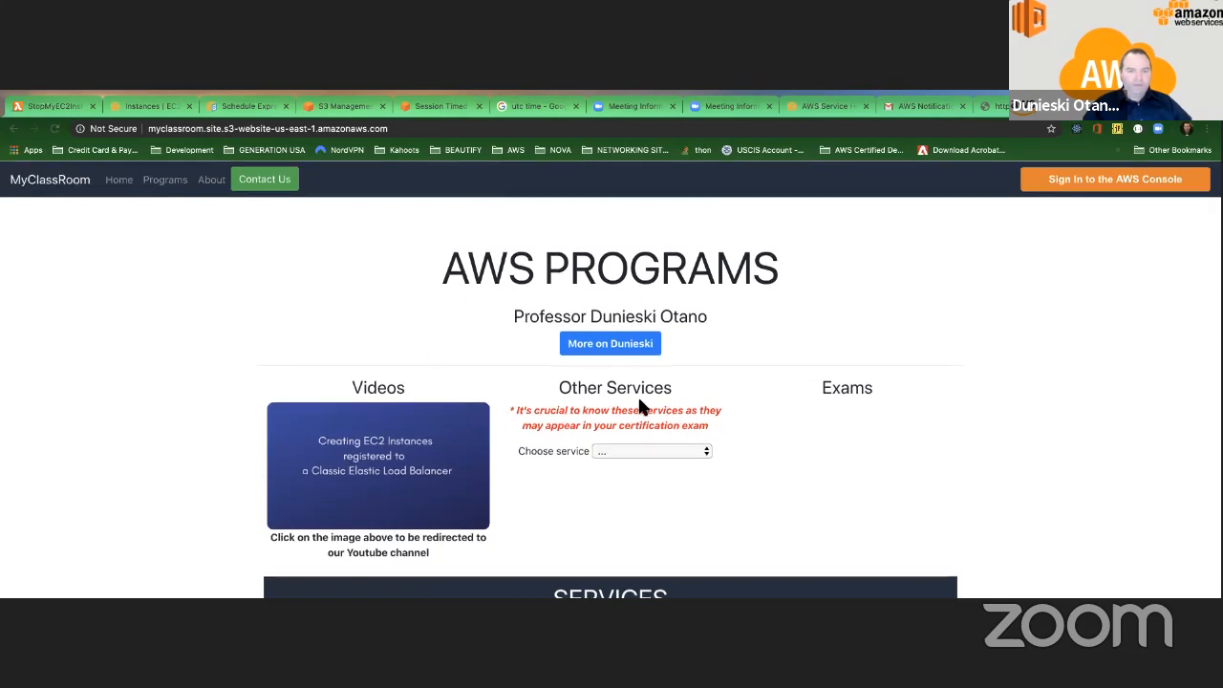
pyautogui.click(658, 448)
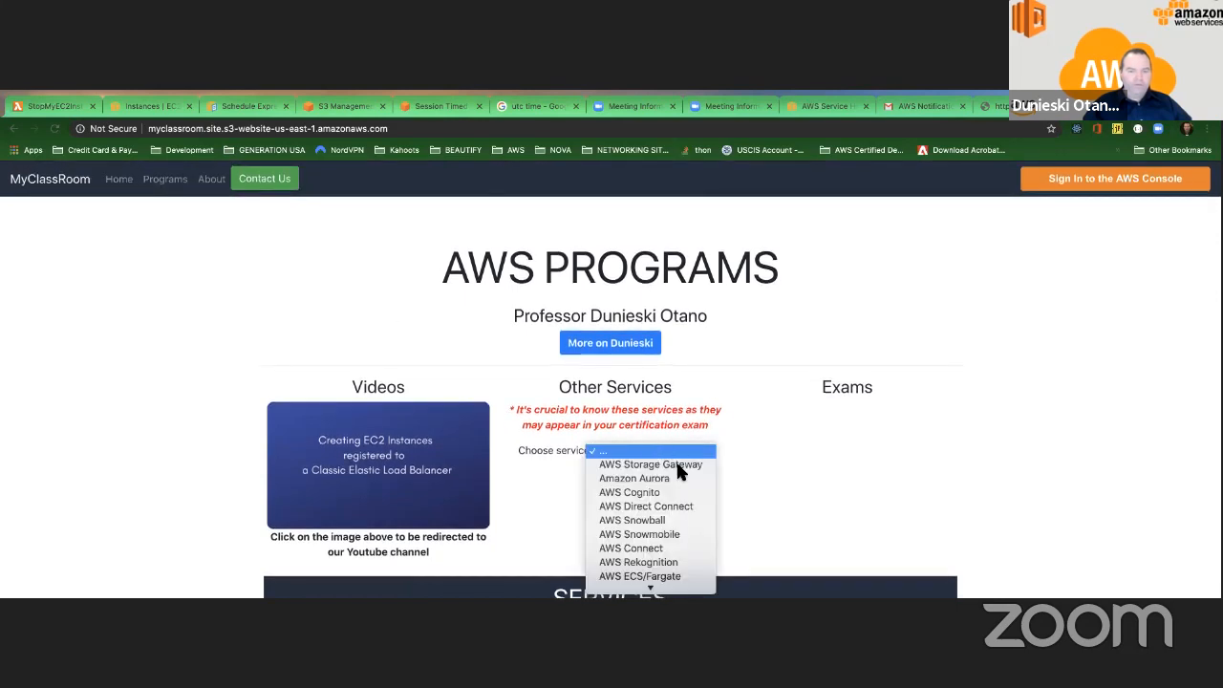
pyautogui.click(640, 499)
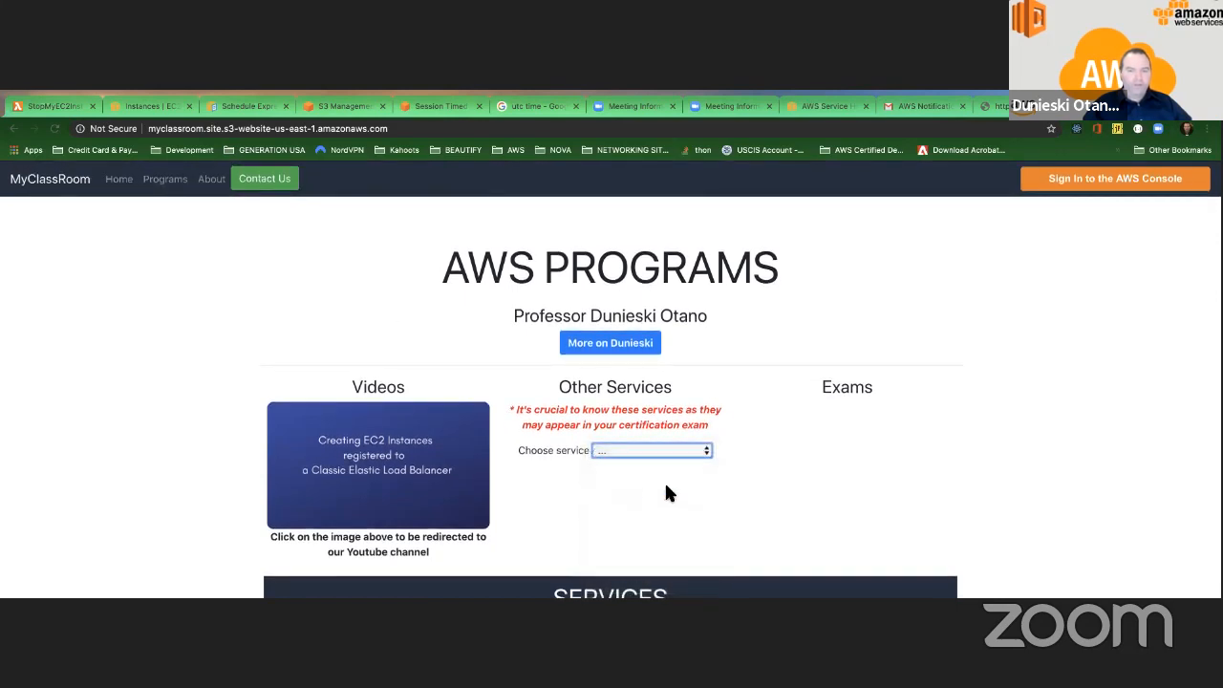
pyautogui.scroll(-5, 617, 409)
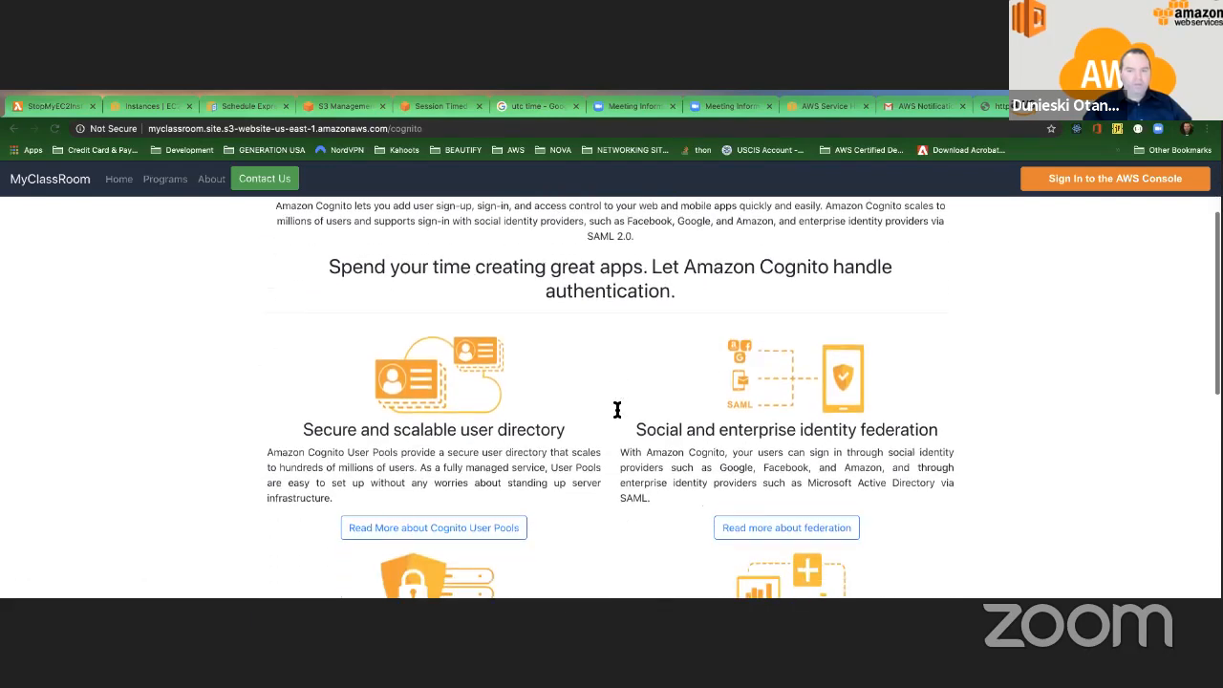
pyautogui.scroll(-3, 617, 411)
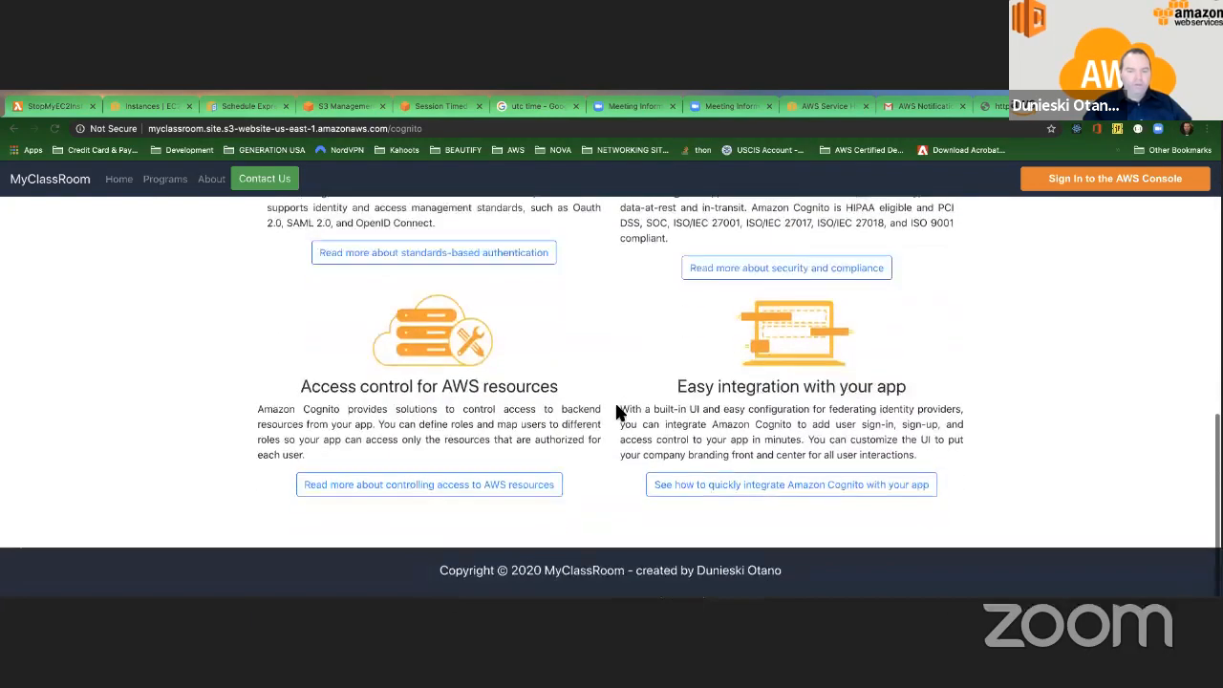
pyautogui.scroll(1, 616, 411)
pyautogui.scroll(10, 616, 412)
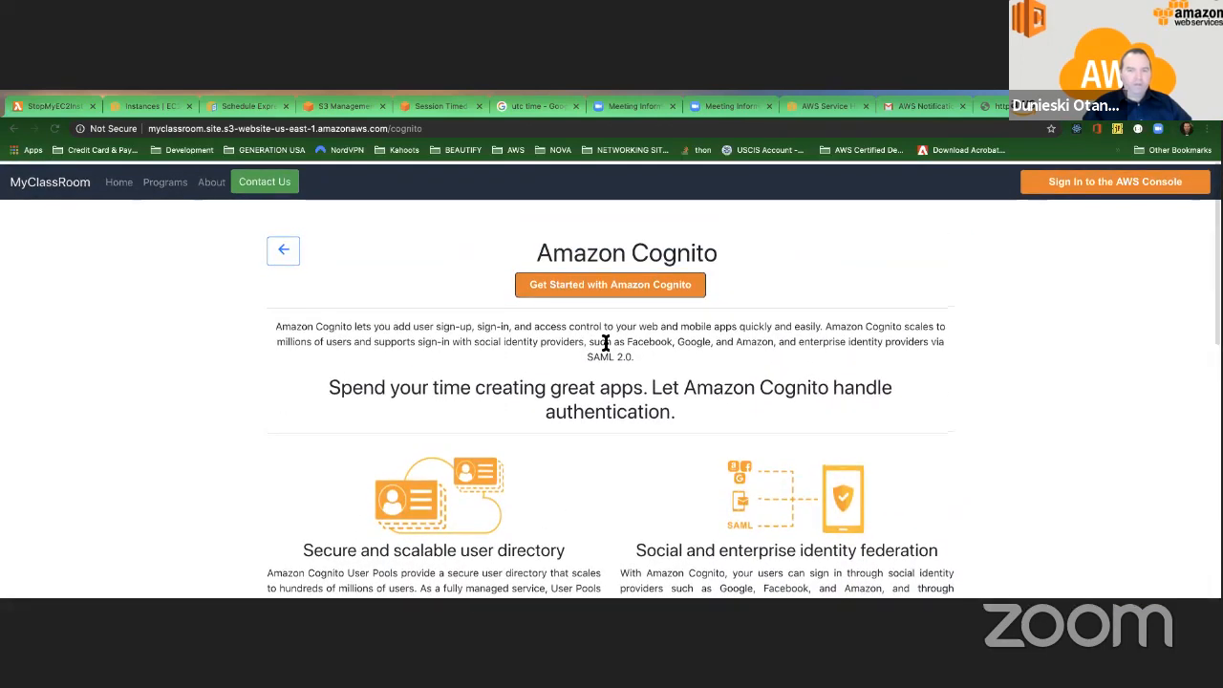
# In another browser tab, search Google for "aws coginito" and read through the official Amazon Cognito overview page.
pyautogui.click(1001, 106)
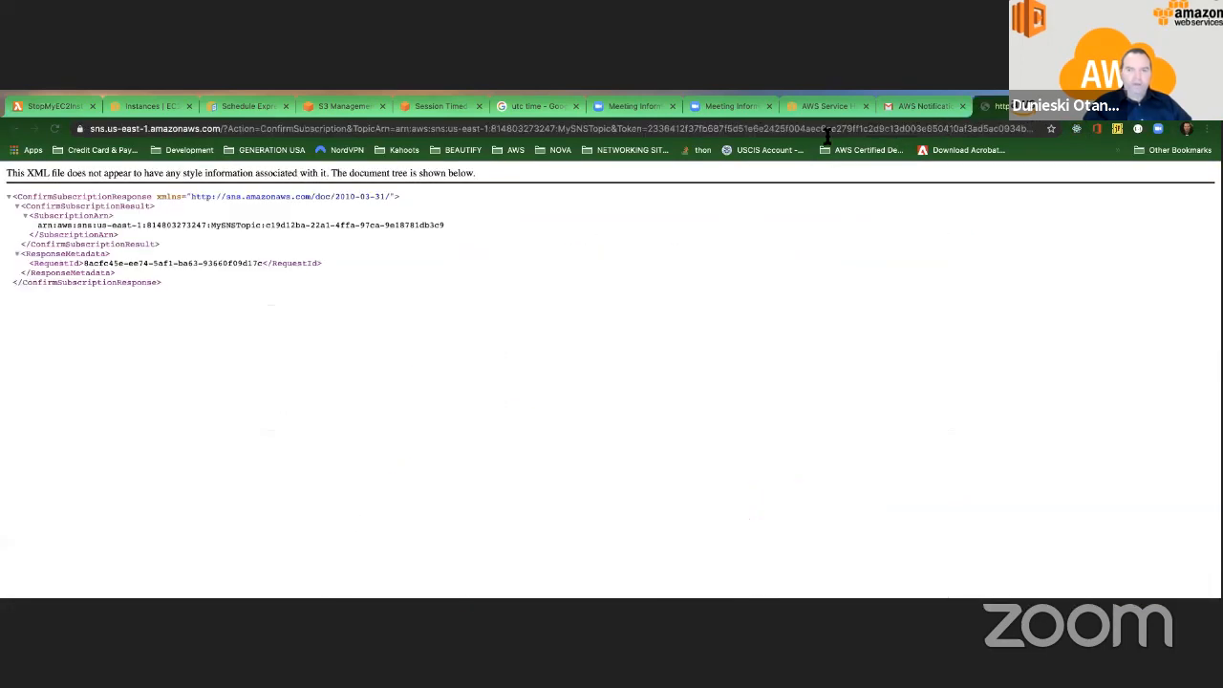
pyautogui.click(661, 129)
pyautogui.write('aws cogini')
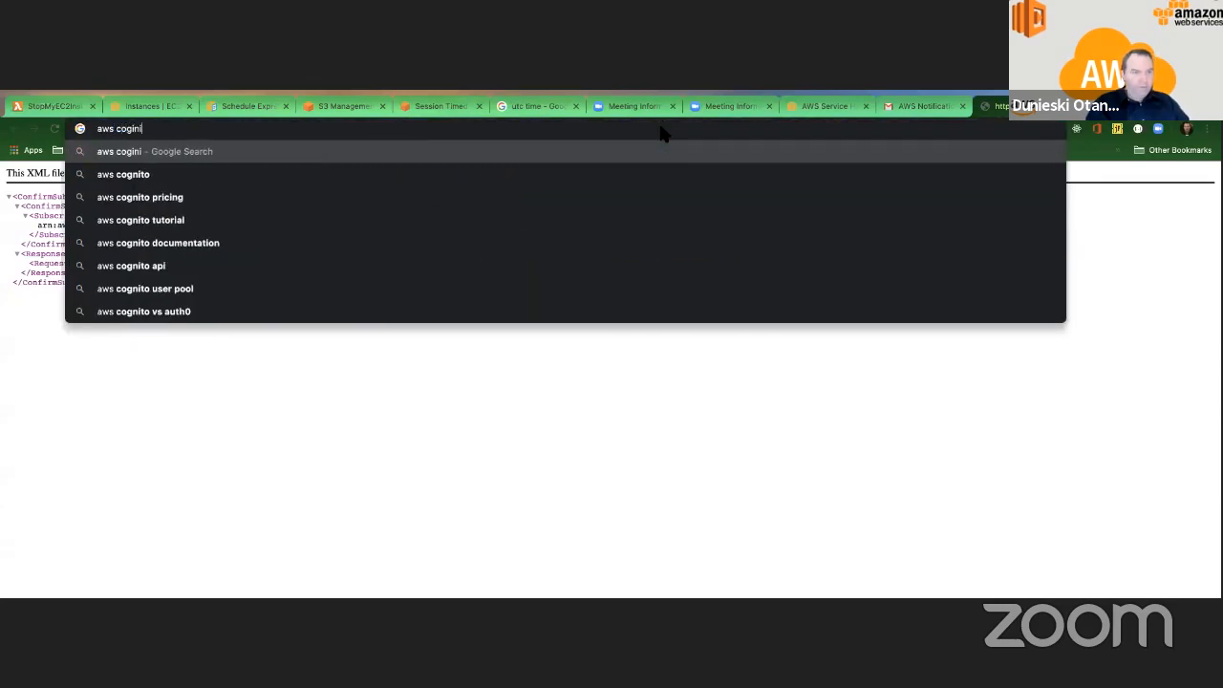
pyautogui.press('Return')
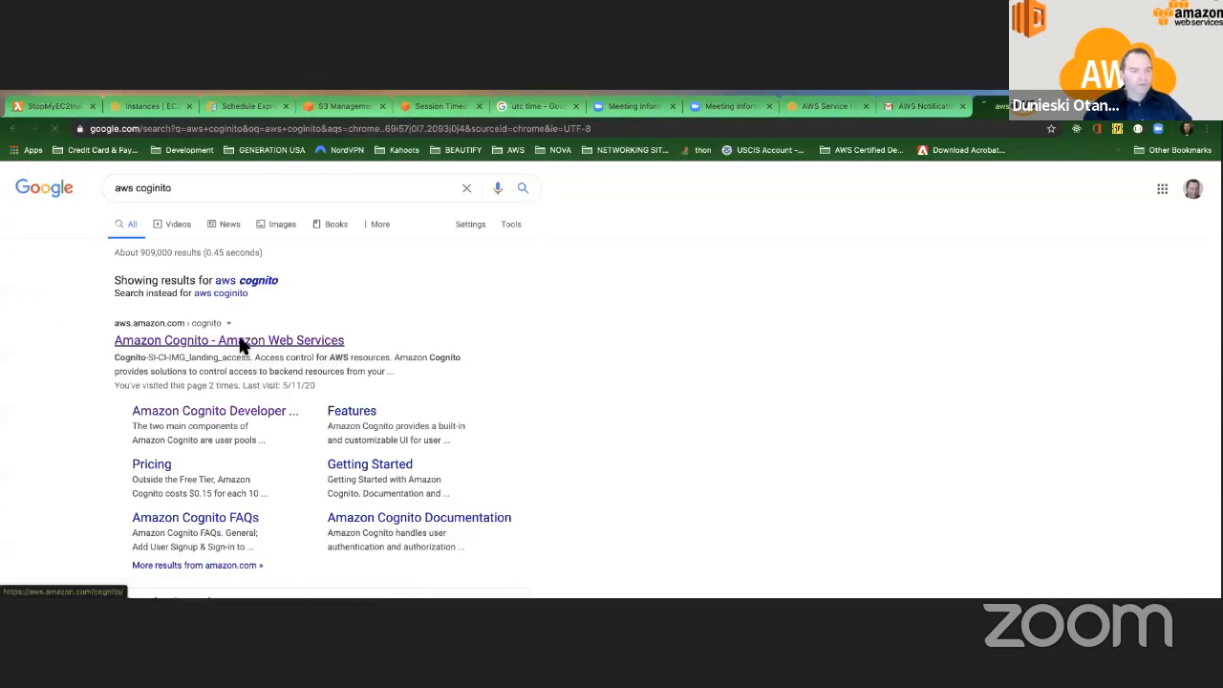
pyautogui.click(244, 346)
pyautogui.scroll(-1, 513, 336)
pyautogui.scroll(-3, 514, 335)
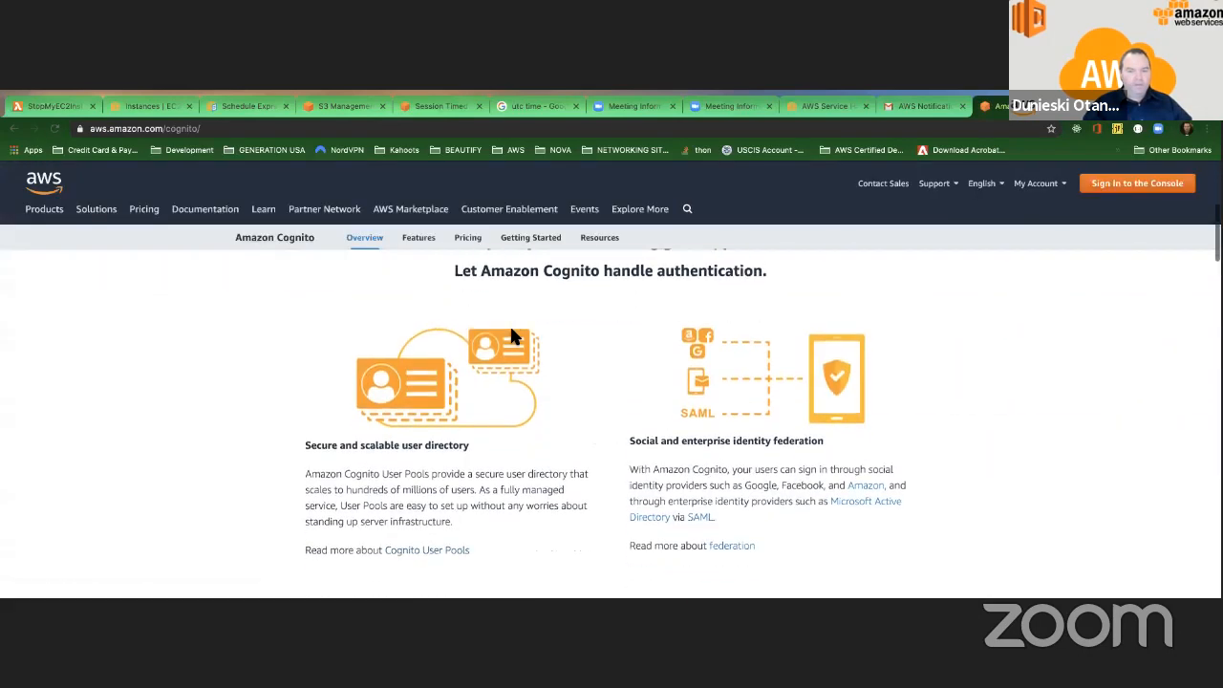
pyautogui.scroll(2, 514, 335)
pyautogui.scroll(2, 511, 335)
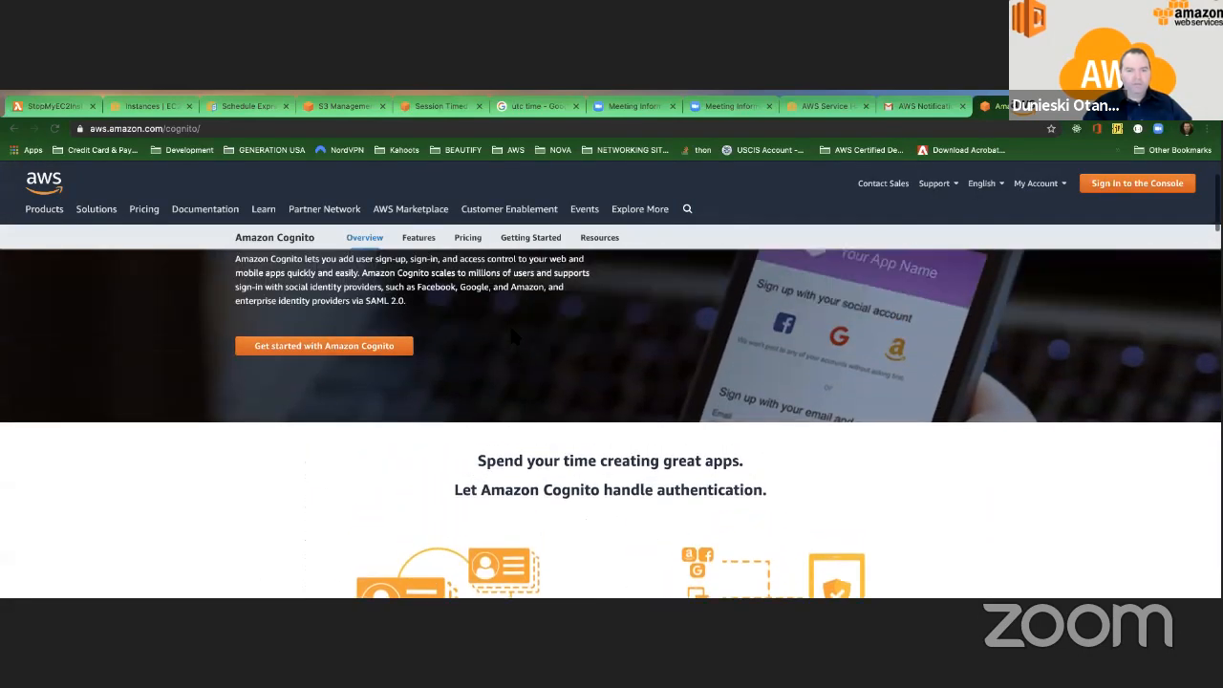
pyautogui.scroll(-5, 511, 335)
pyautogui.scroll(-5, 511, 335)
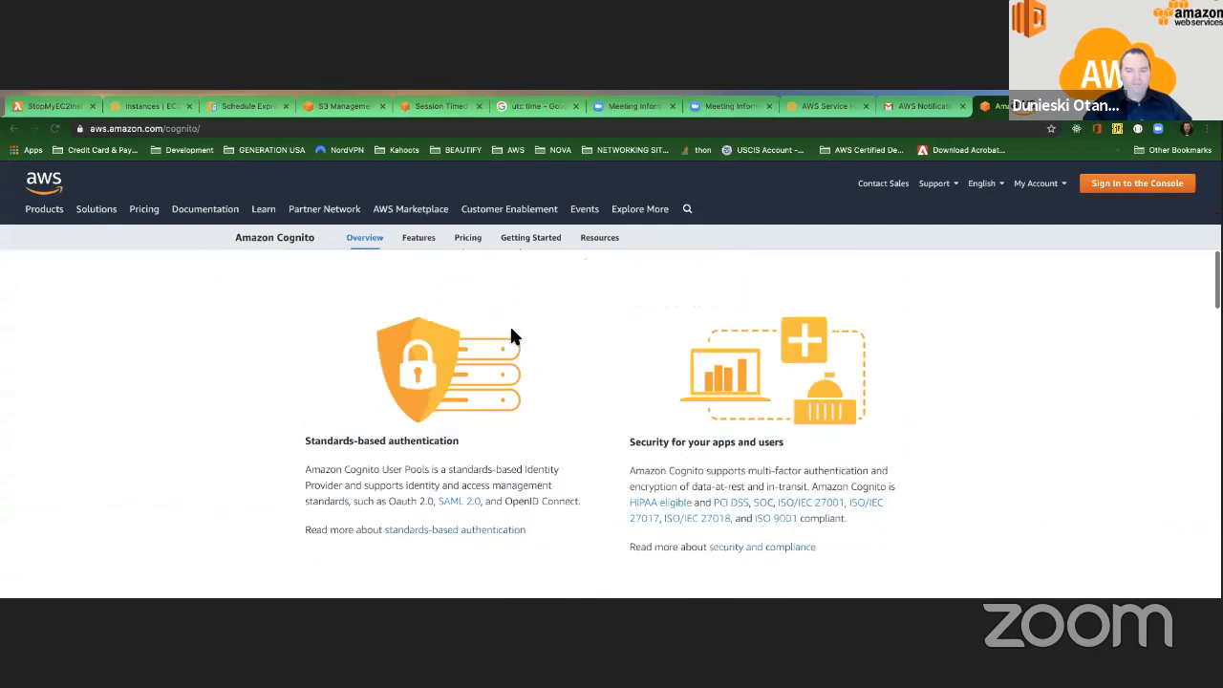
# Return to the MyClassRoom tab, review its Amazon Cognito page for comparison, and go back to the site's home page.
pyautogui.click(1113, 106)
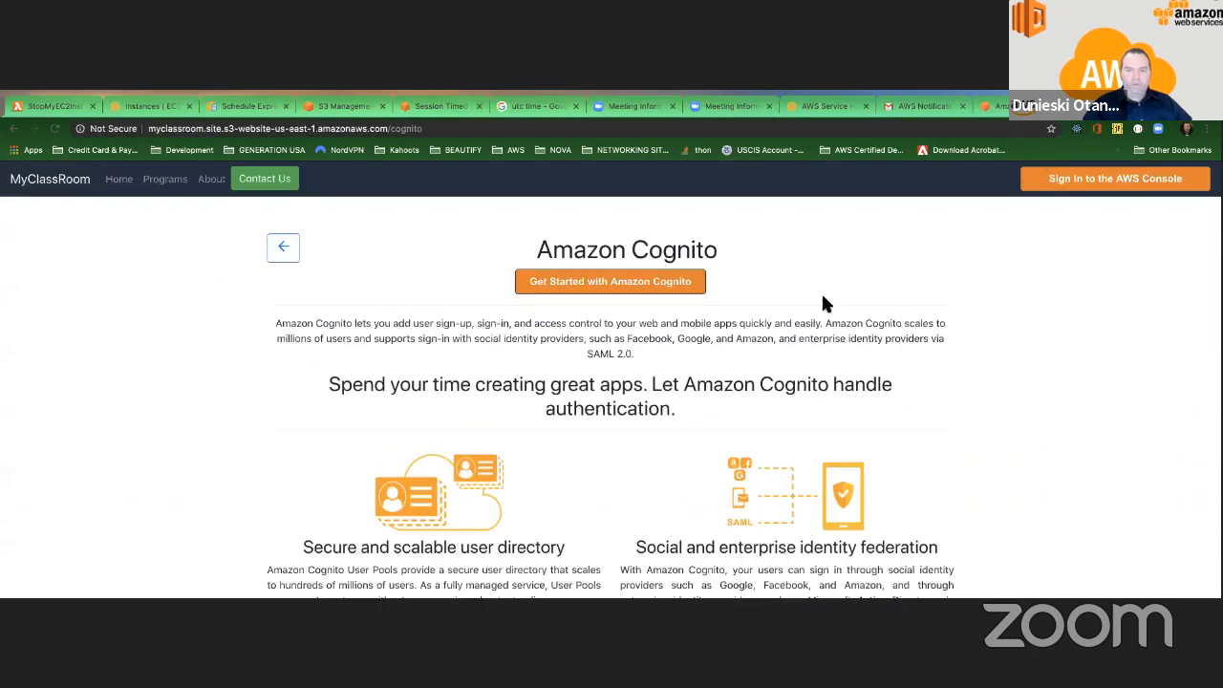
pyautogui.scroll(-4, 774, 302)
pyautogui.scroll(-3, 774, 304)
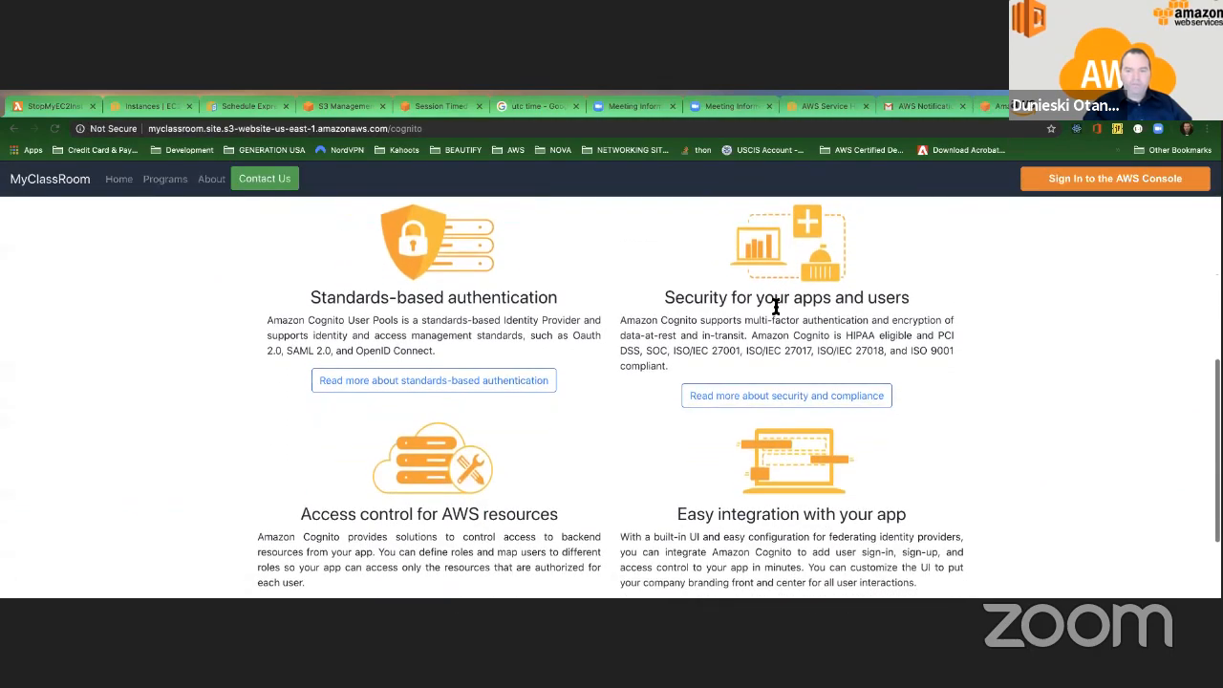
pyautogui.scroll(6, 774, 304)
pyautogui.scroll(2, 775, 302)
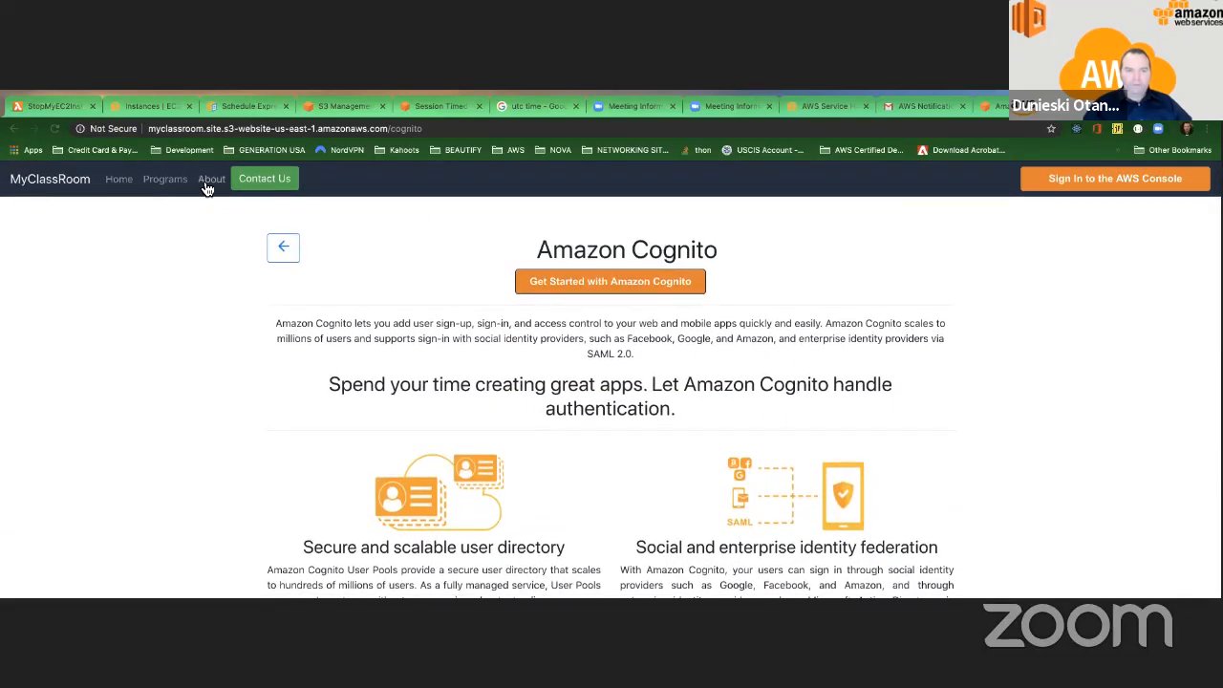
pyautogui.click(132, 184)
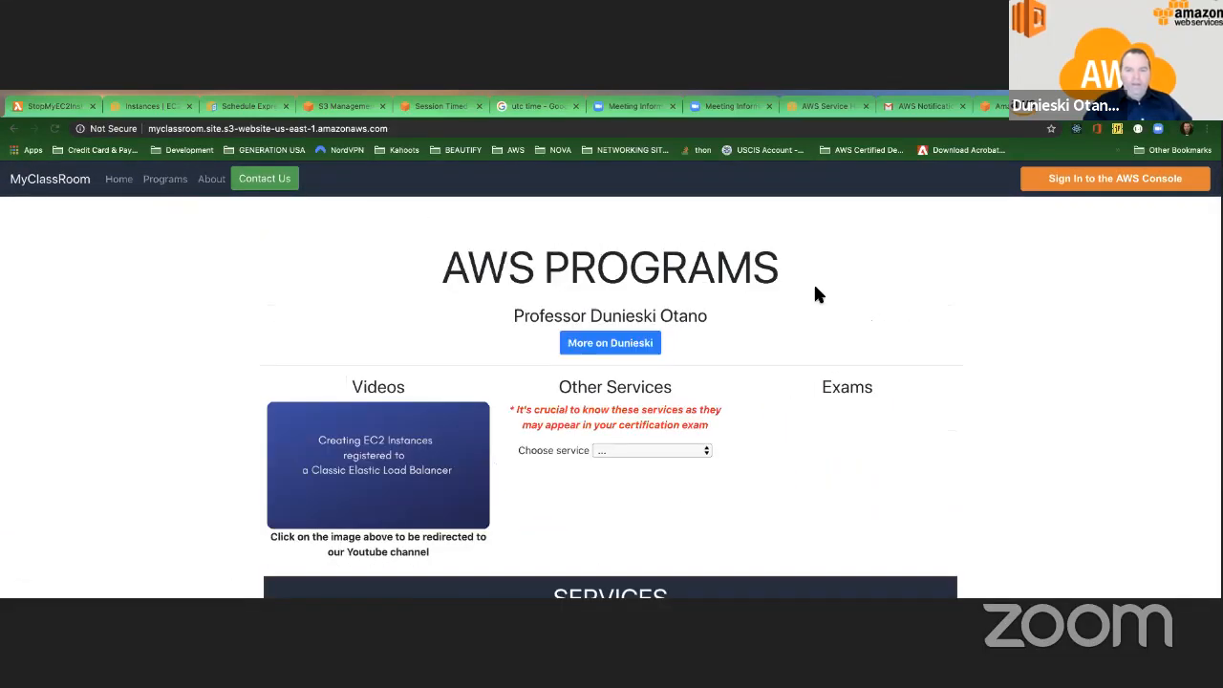
pyautogui.scroll(-4, 813, 282)
pyautogui.scroll(4, 668, 277)
pyautogui.scroll(-1, 573, 269)
pyautogui.moveTo(439, 274); pyautogui.dragTo(633, 283)
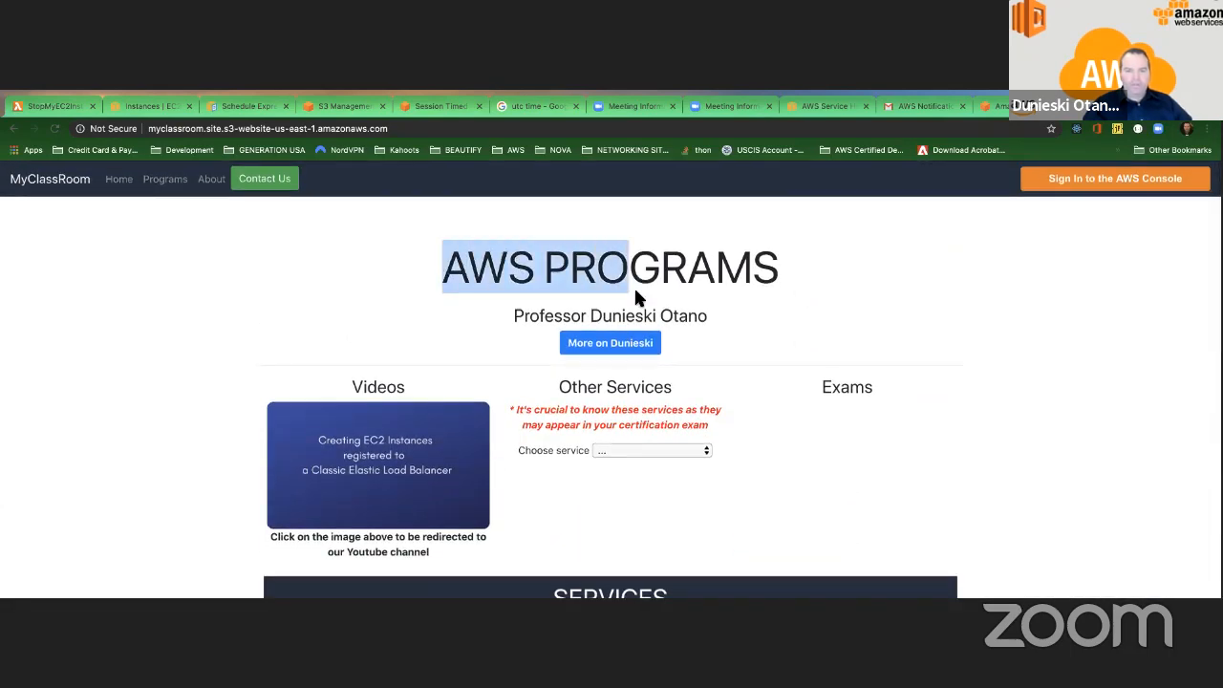
pyautogui.click(633, 283)
pyautogui.moveTo(781, 272); pyautogui.dragTo(452, 272)
pyautogui.click(447, 274)
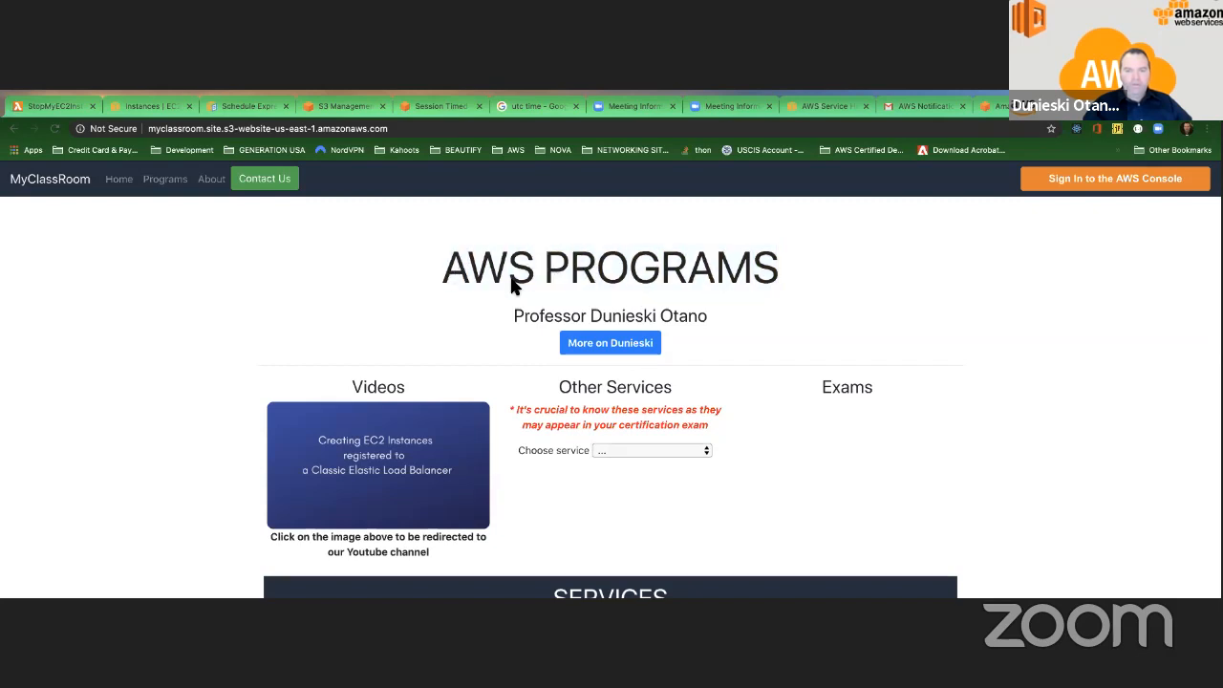
# View the professor's personal website from the link under the AWS Programs heading and close its tab.
pyautogui.click(640, 342)
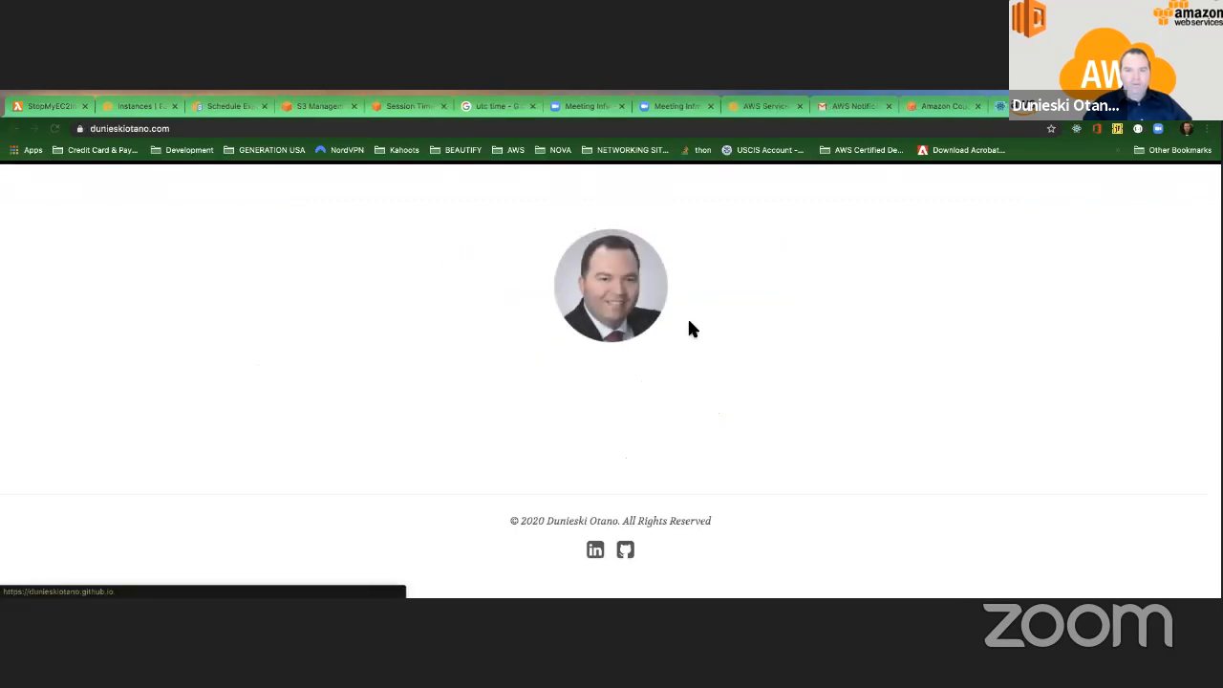
pyautogui.scroll(-1, 687, 323)
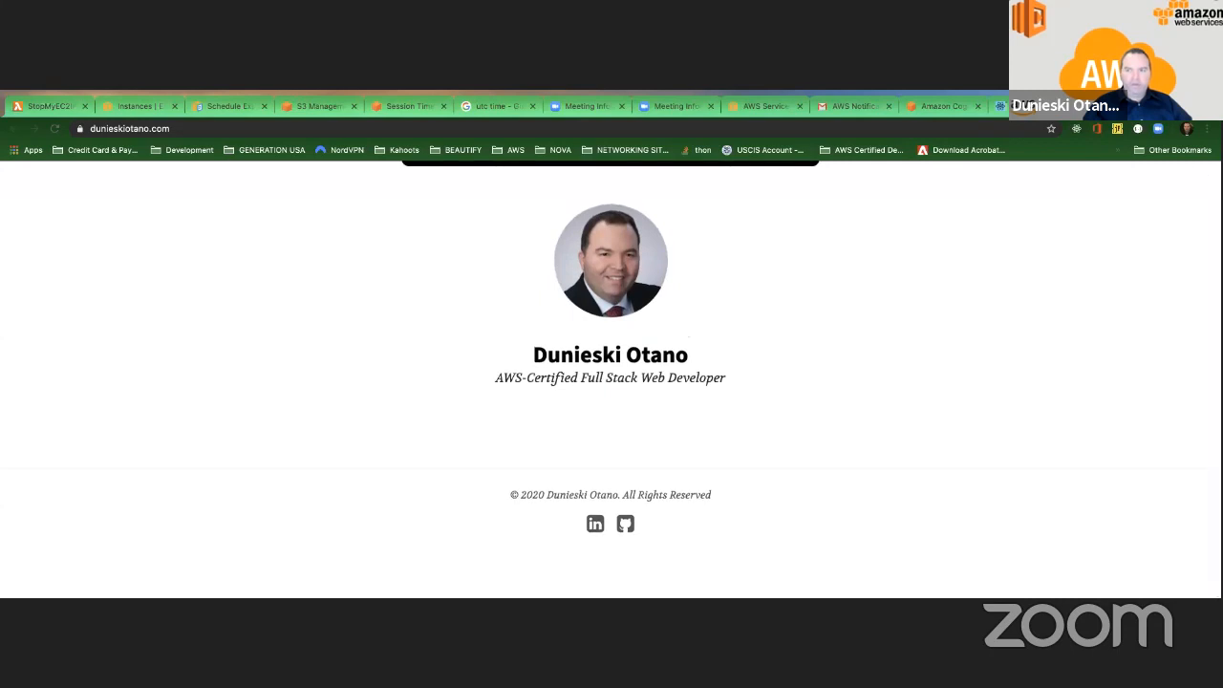
pyautogui.press('super+w')
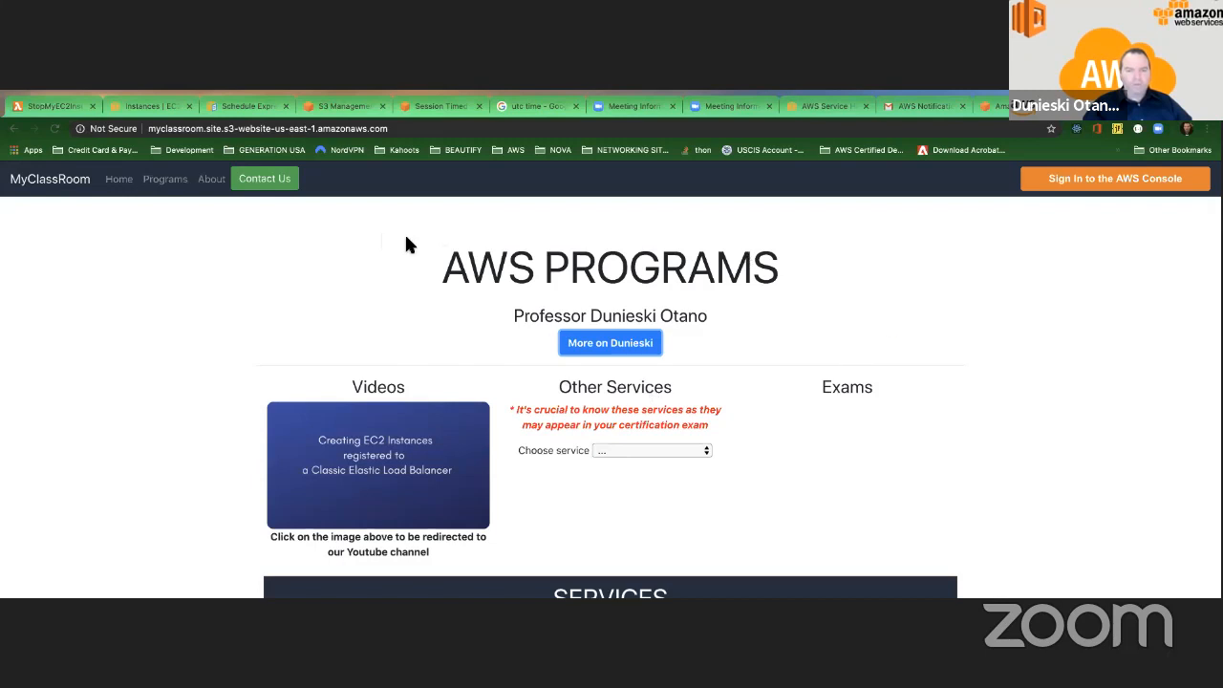
# Review the home page's Services section, then open the site's AWS Console sign-in page and close it.
pyautogui.scroll(-1, 501, 269)
pyautogui.scroll(-4, 501, 269)
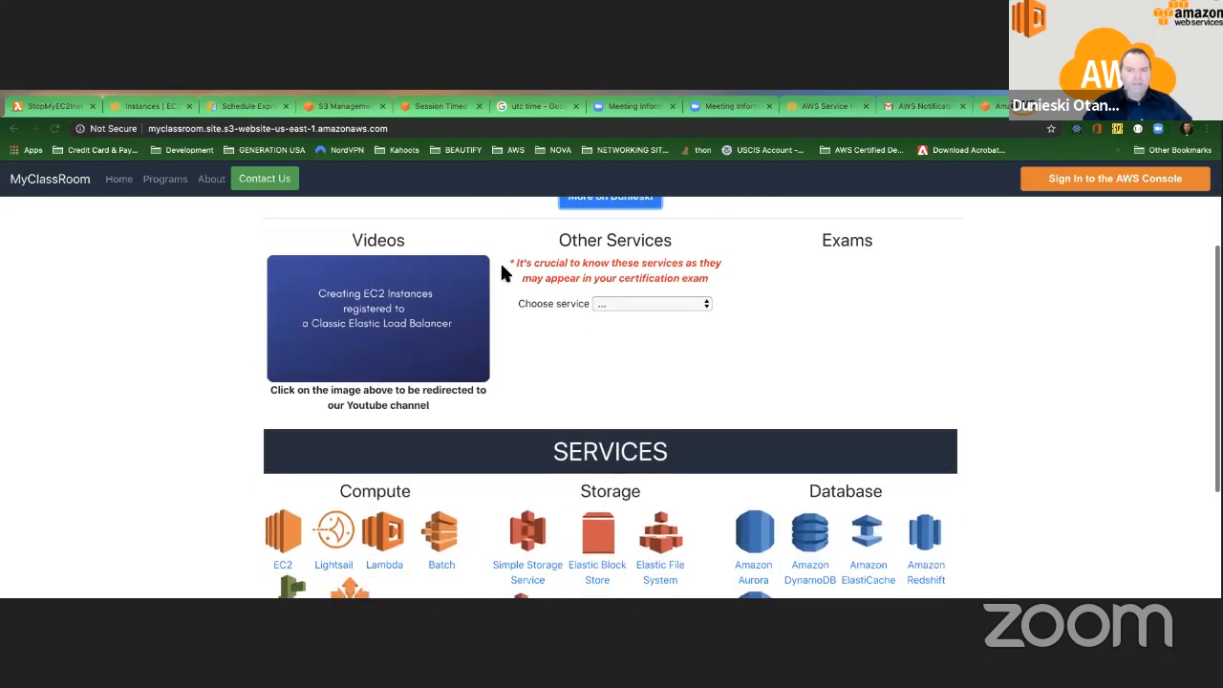
pyautogui.scroll(-4, 494, 274)
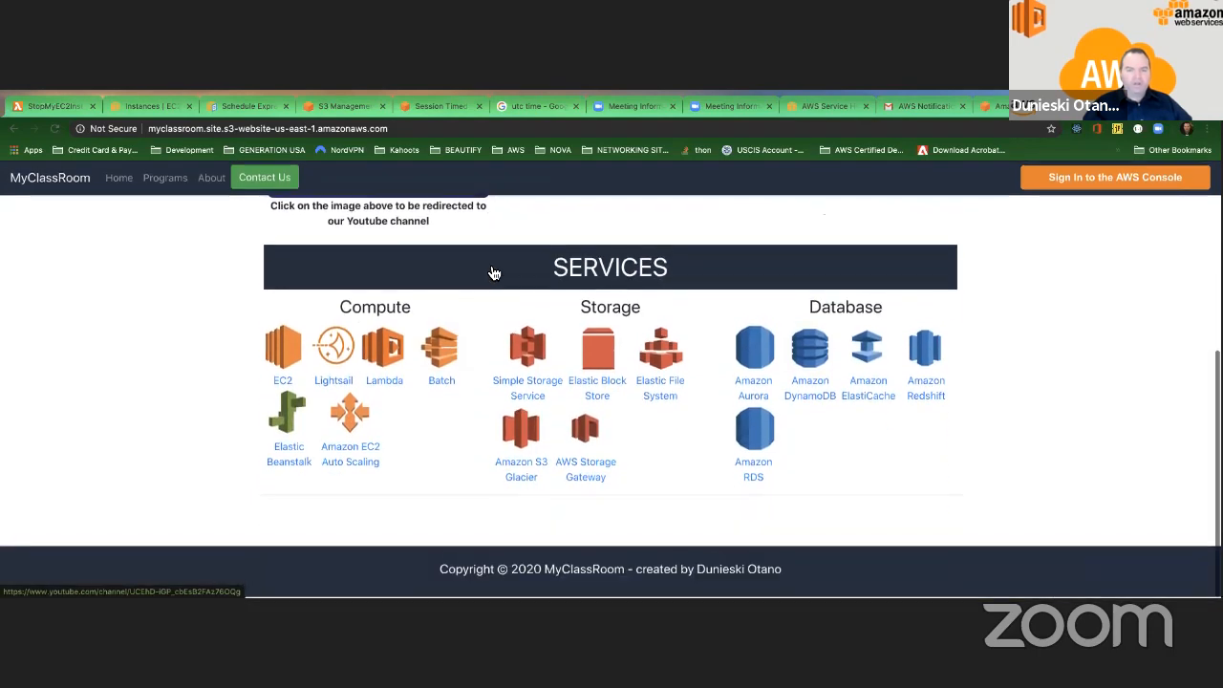
pyautogui.scroll(4, 491, 268)
pyautogui.scroll(4, 487, 273)
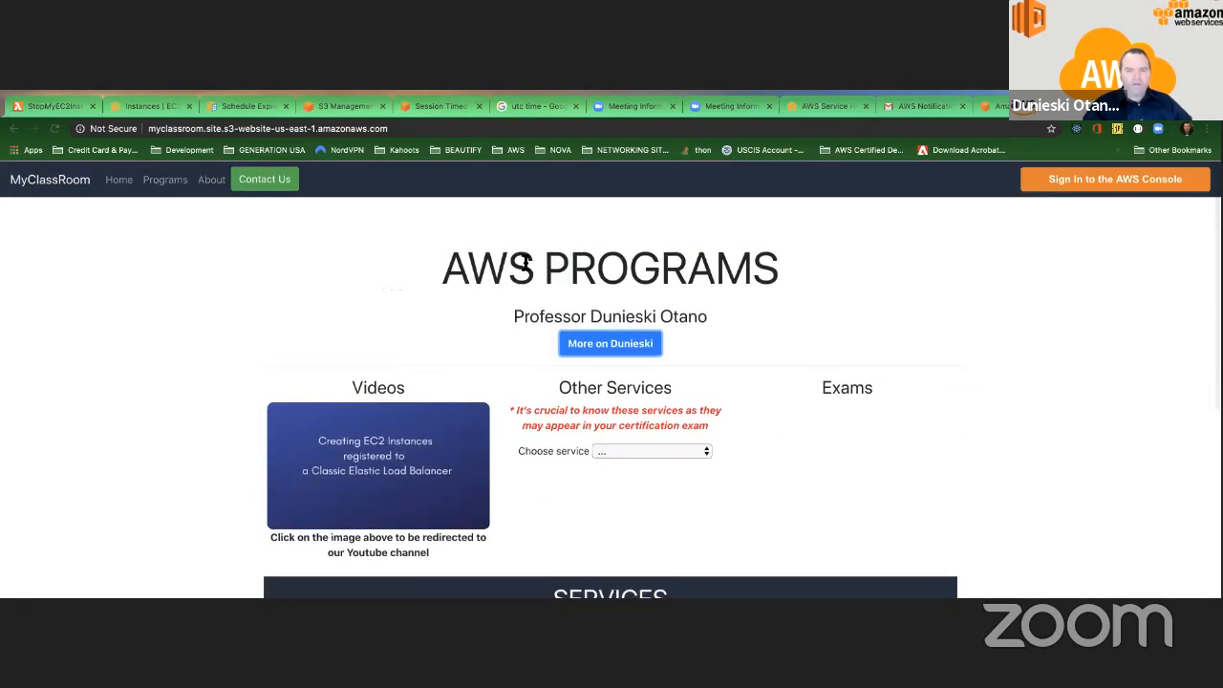
pyautogui.click(1147, 182)
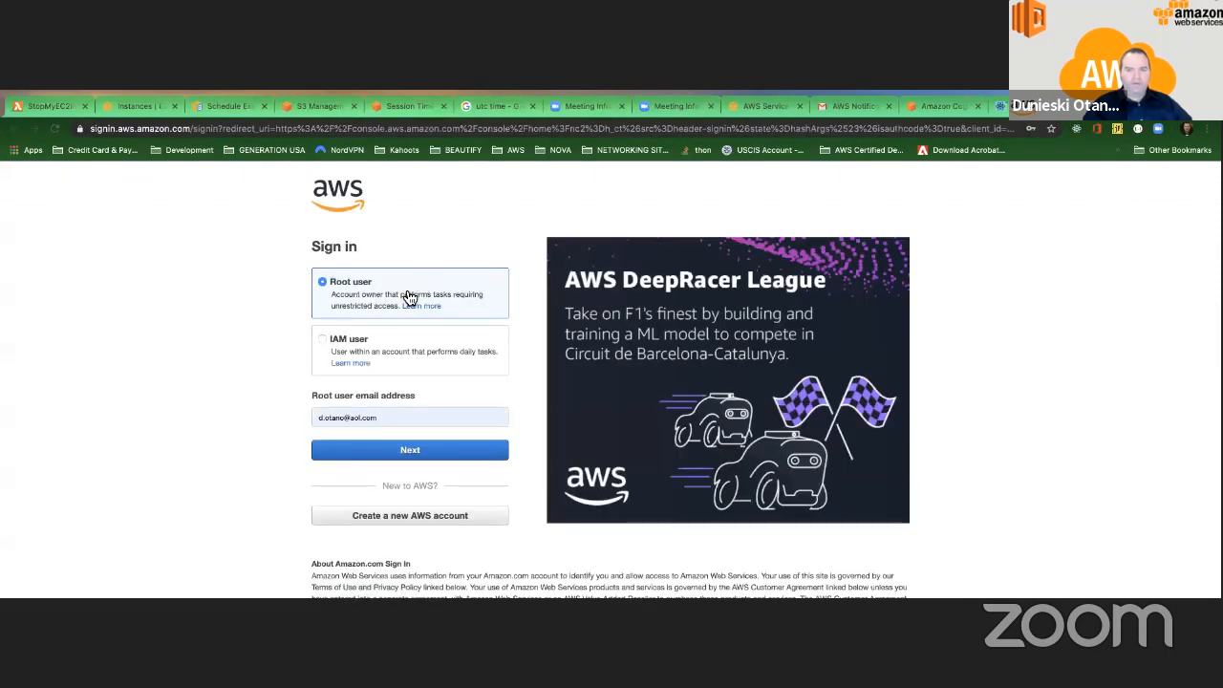
pyautogui.hotkey('ctrl', 'w')
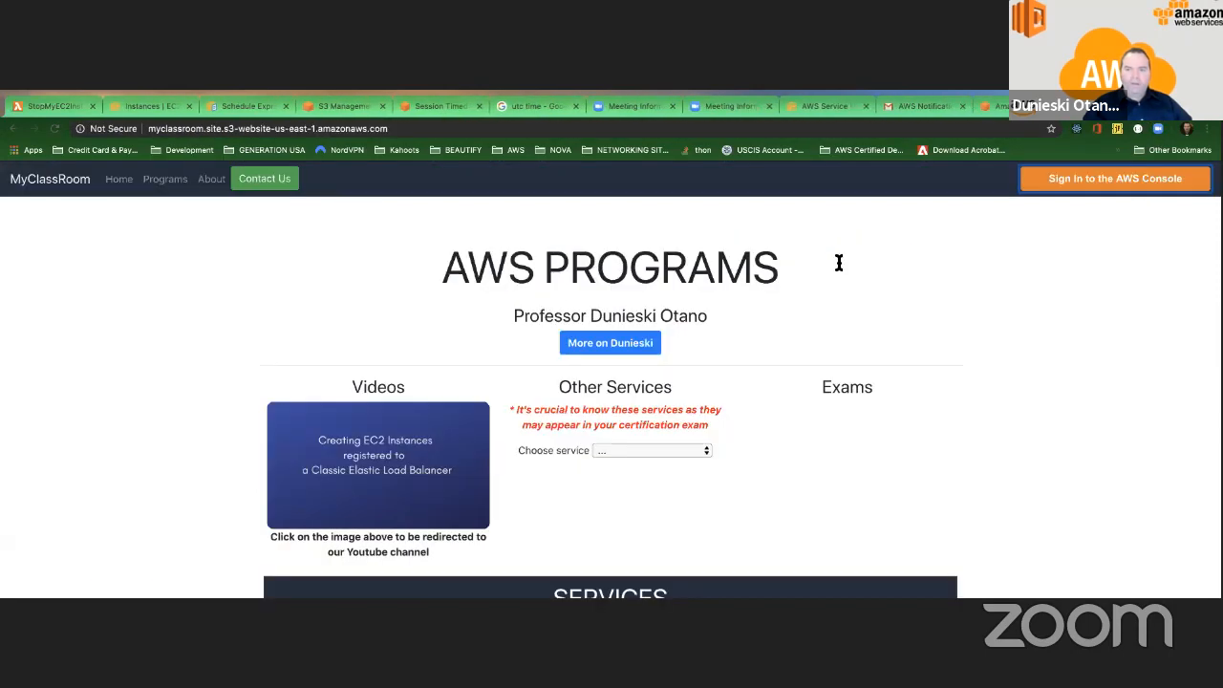
# Look over the MyClassRoom home page's Services section, then check the Web Storage Pattern slide and return to the browser.
pyautogui.scroll(-5, 561, 283)
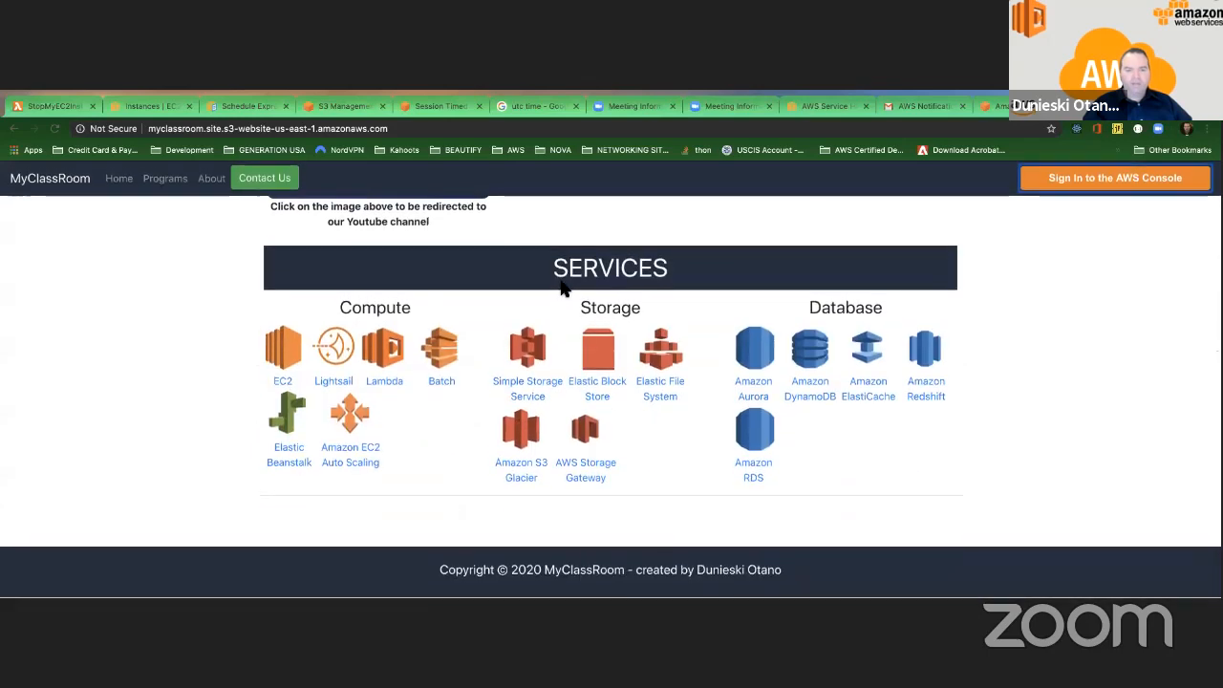
pyautogui.scroll(5, 561, 284)
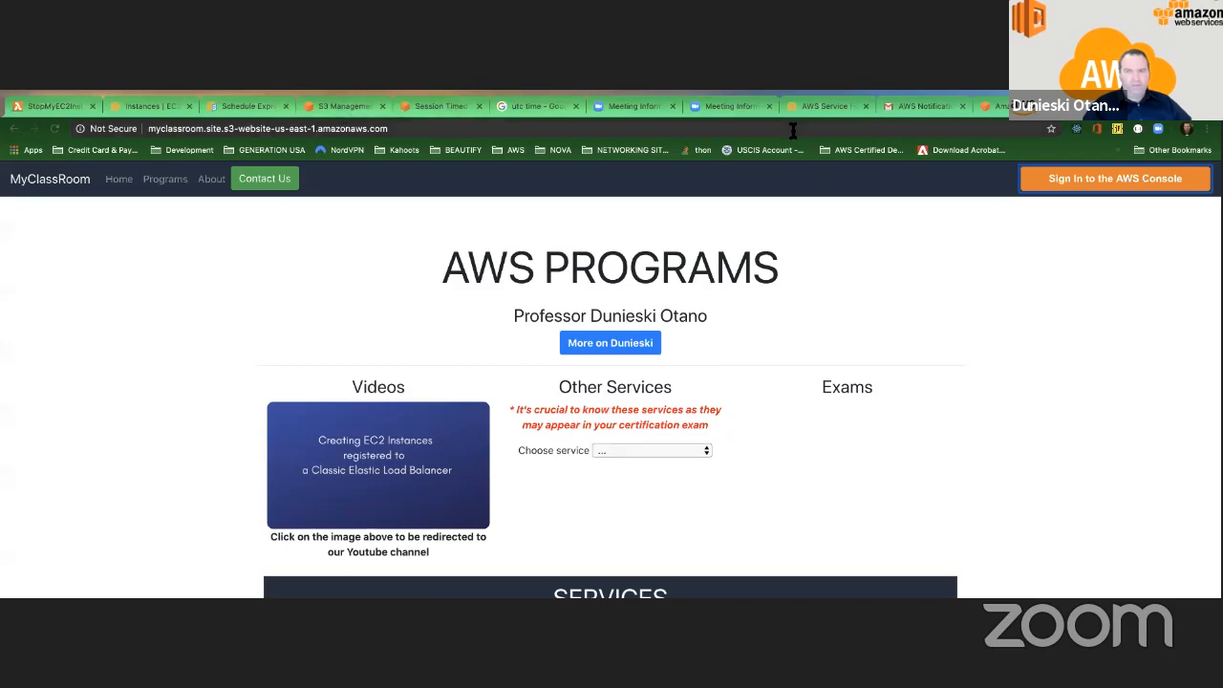
pyautogui.hotkey('ctrl', 'Left')
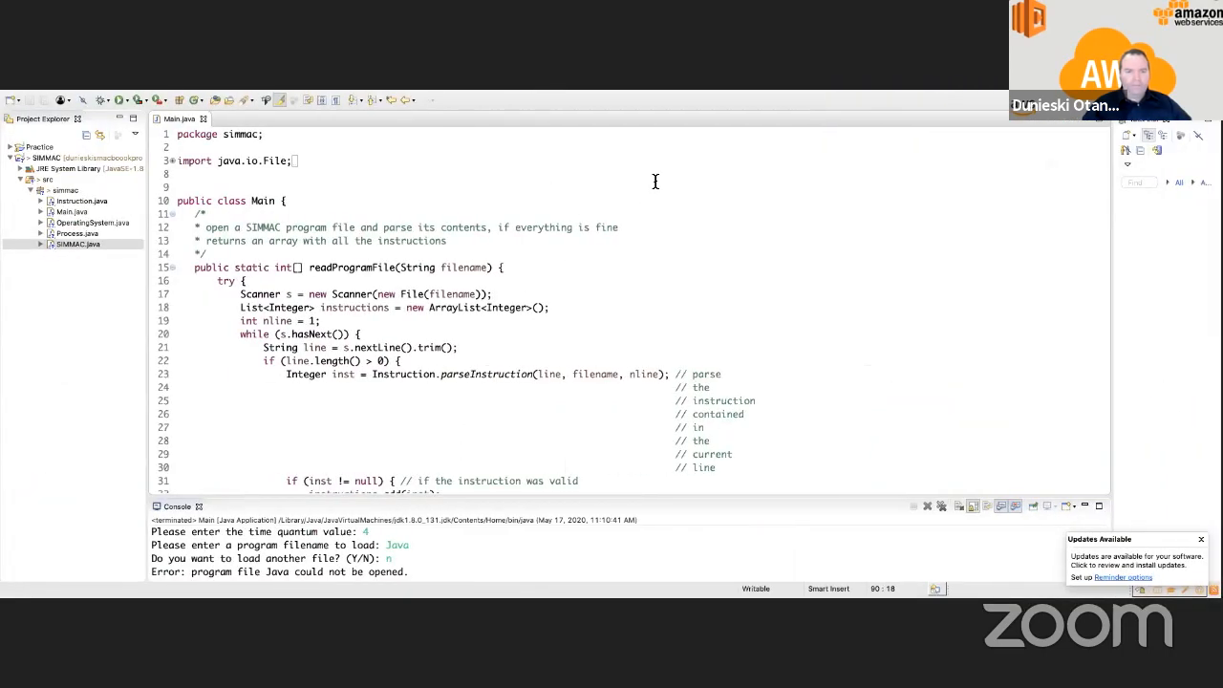
pyautogui.hotkey('ctrl', 'Left')
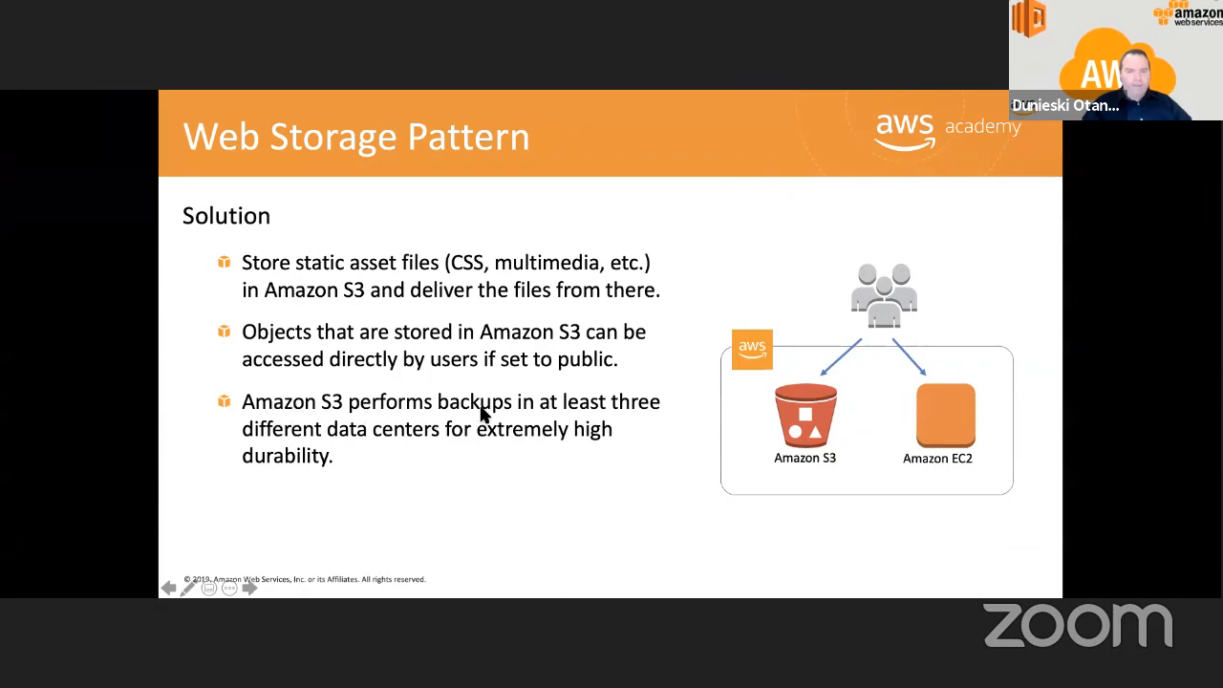
pyautogui.hotkey('ctrl', 'Right')
pyautogui.hotkey('ctrl', 'Right')
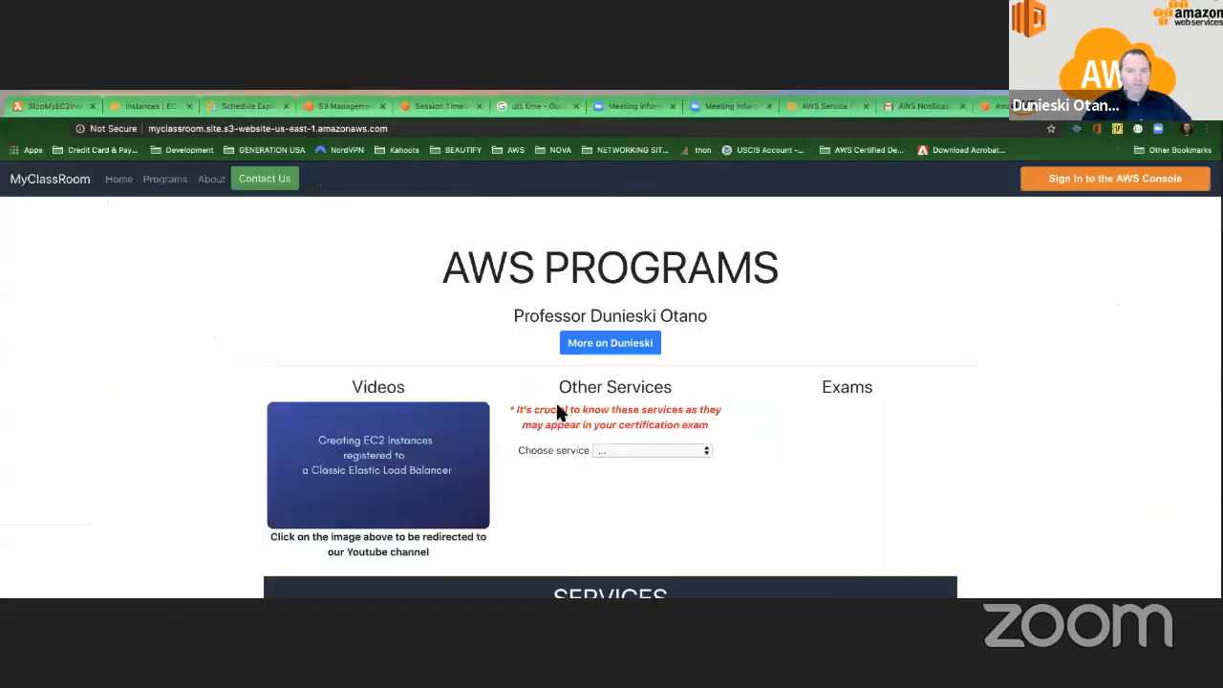
pyautogui.click(310, 107)
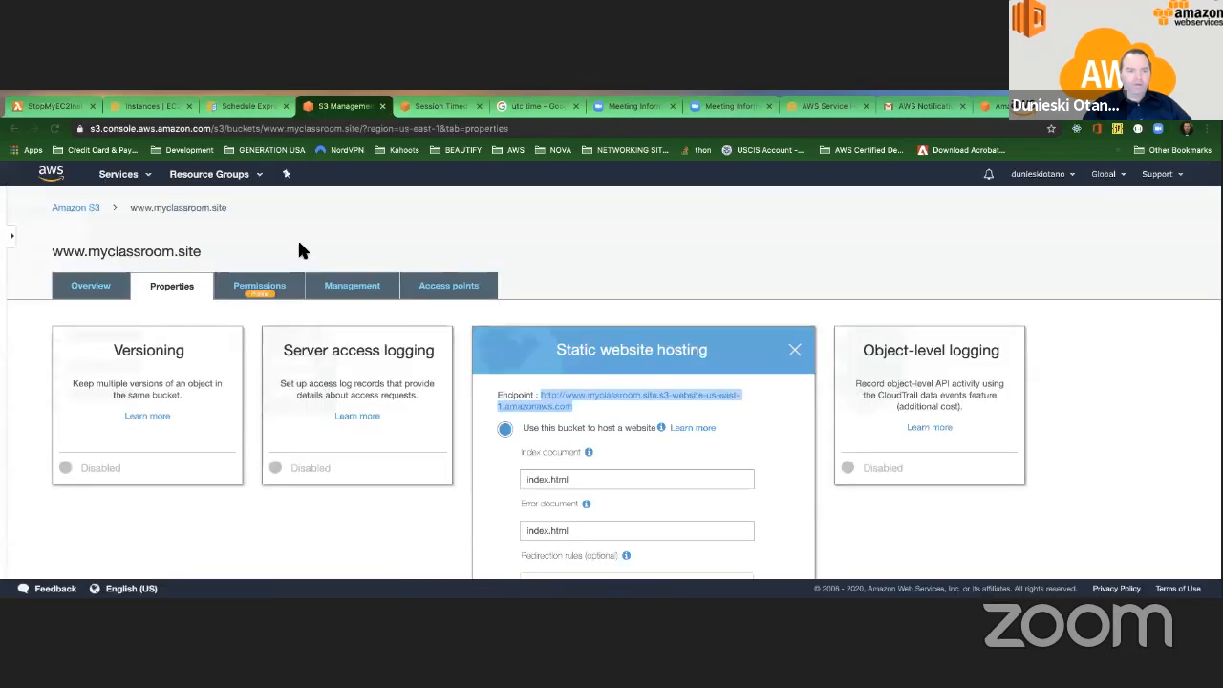
pyautogui.click(277, 287)
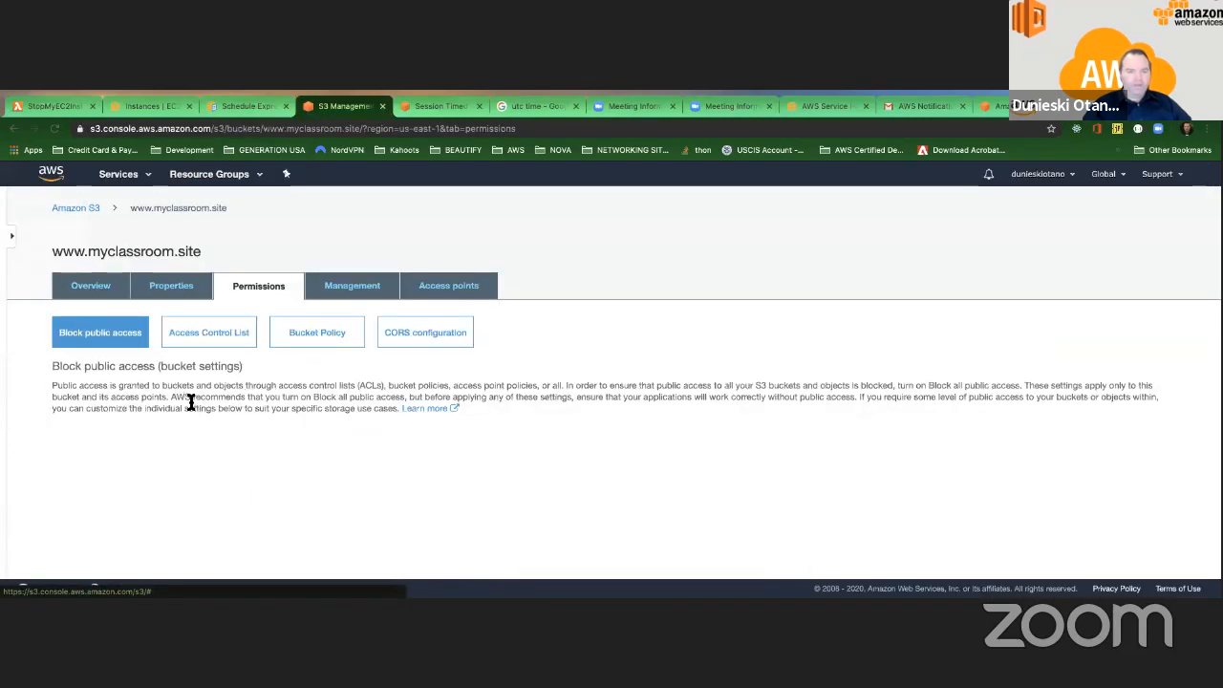
pyautogui.scroll(-1, 191, 401)
pyautogui.scroll(1, 310, 267)
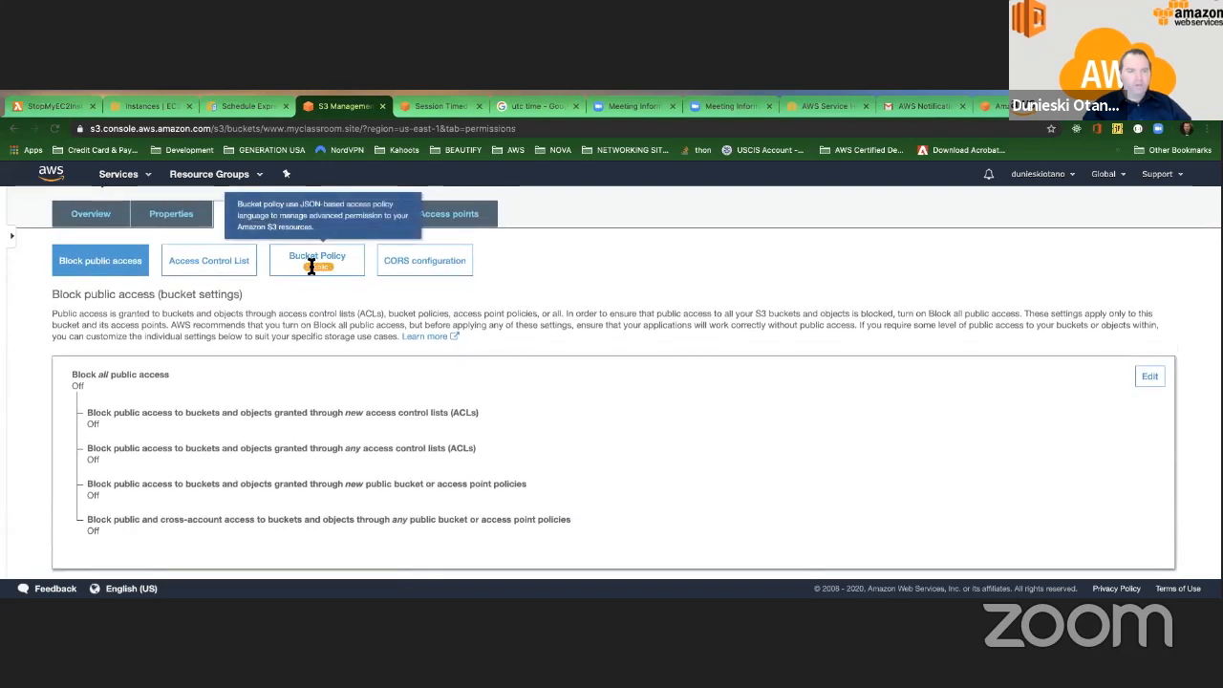
pyautogui.click(359, 272)
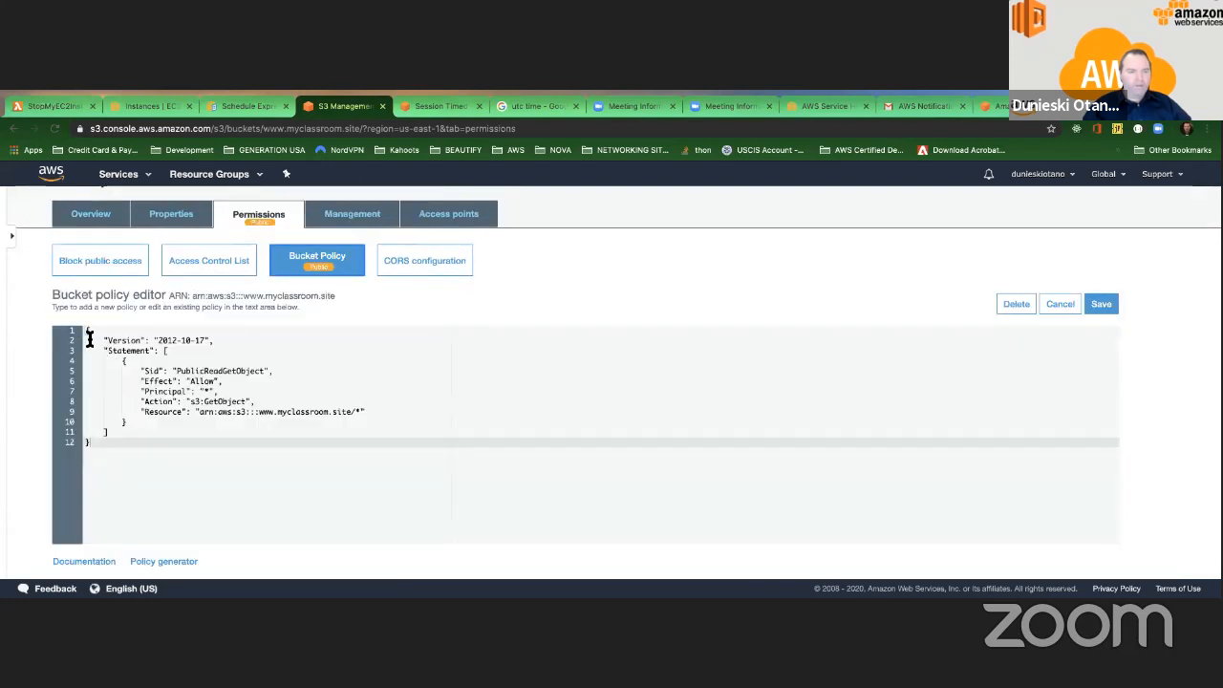
# Examine the bucket policy's elements, highlighting the effect, principal, Sid PublicReadGetObject, action s3:GetObject and resource ARN.
pyautogui.moveTo(89, 337); pyautogui.dragTo(164, 488)
pyautogui.click(164, 487)
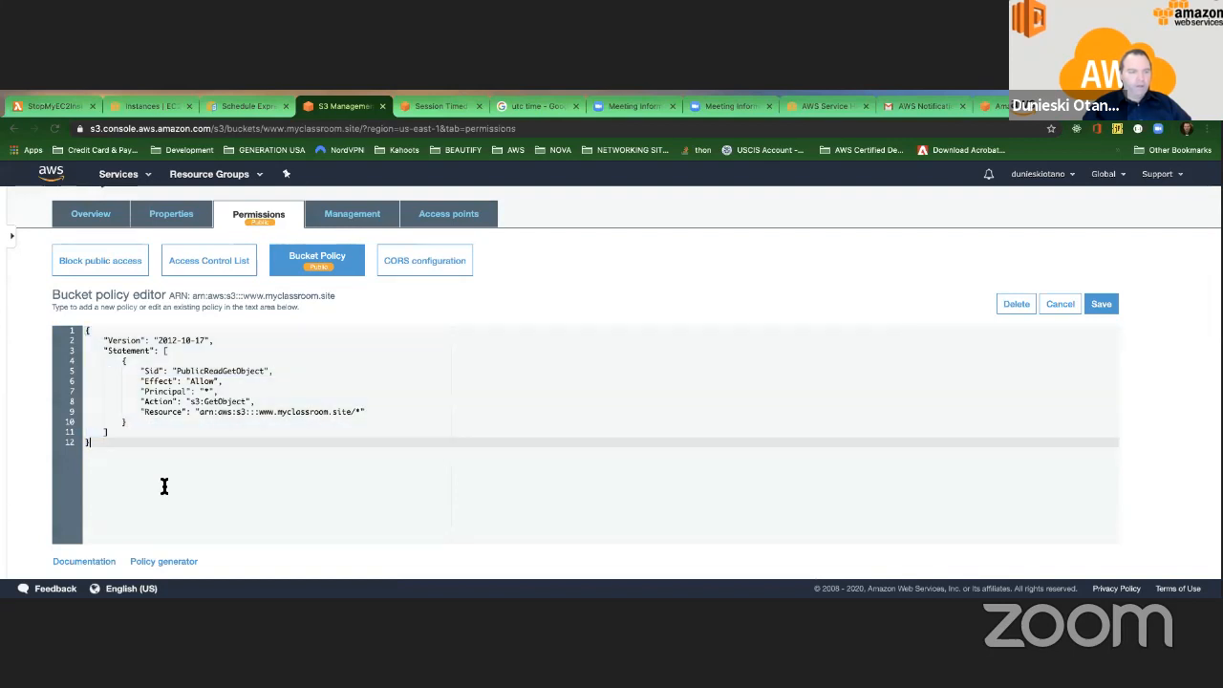
pyautogui.moveTo(187, 381); pyautogui.dragTo(217, 392)
pyautogui.click(204, 392)
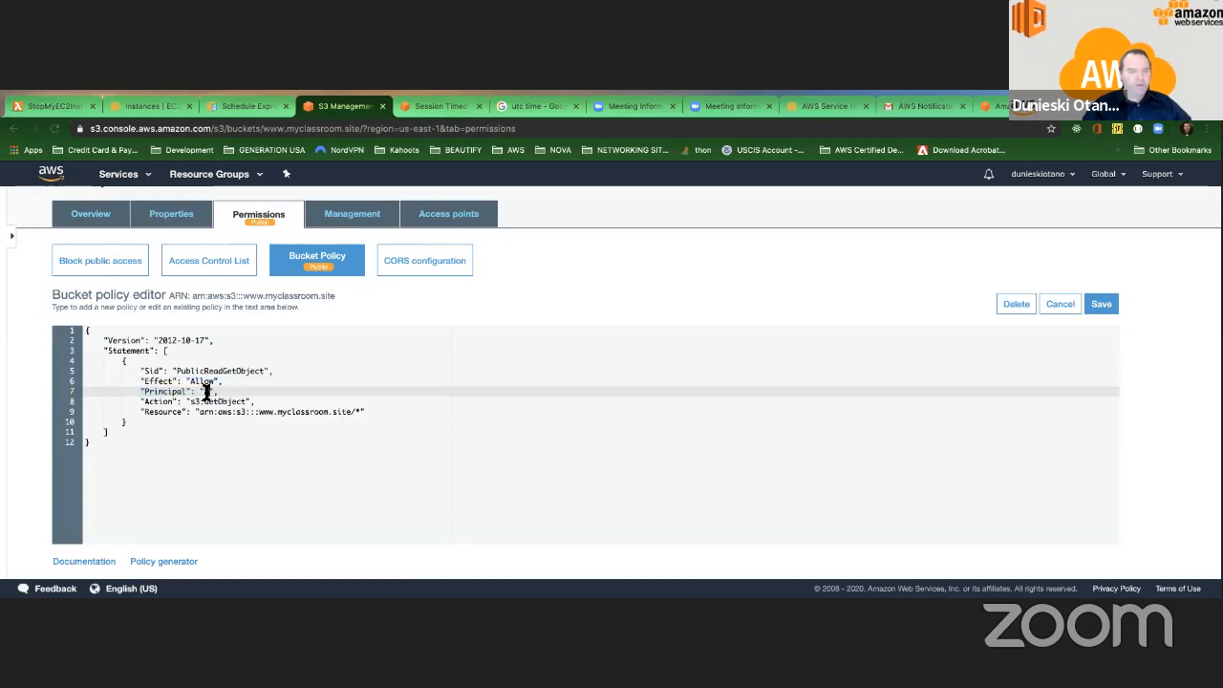
pyautogui.click(245, 391)
pyautogui.moveTo(178, 371); pyautogui.dragTo(263, 371)
pyautogui.click(264, 383)
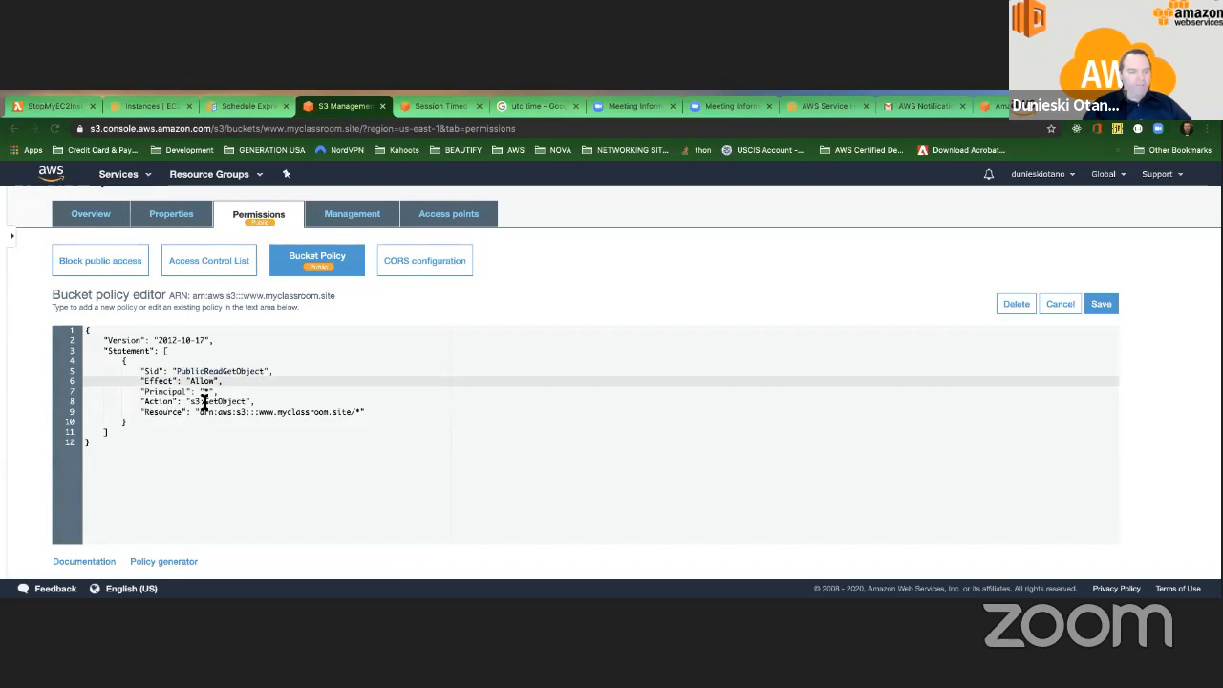
pyautogui.moveTo(204, 402); pyautogui.dragTo(242, 401)
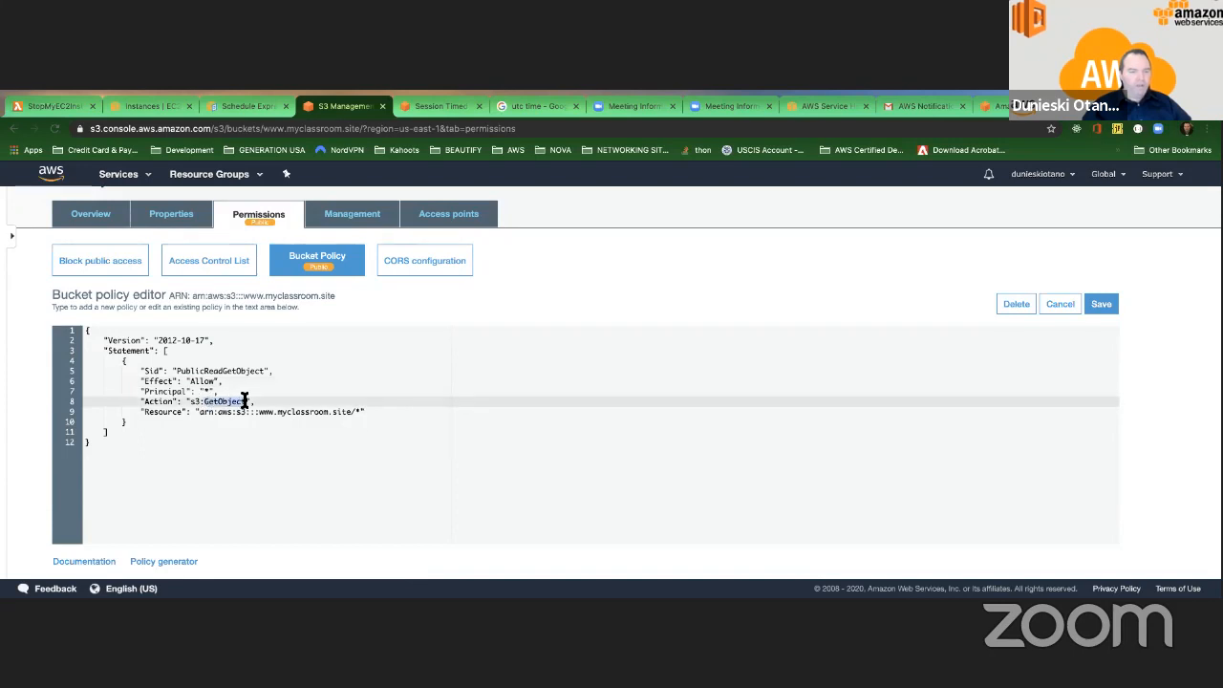
pyautogui.click(278, 392)
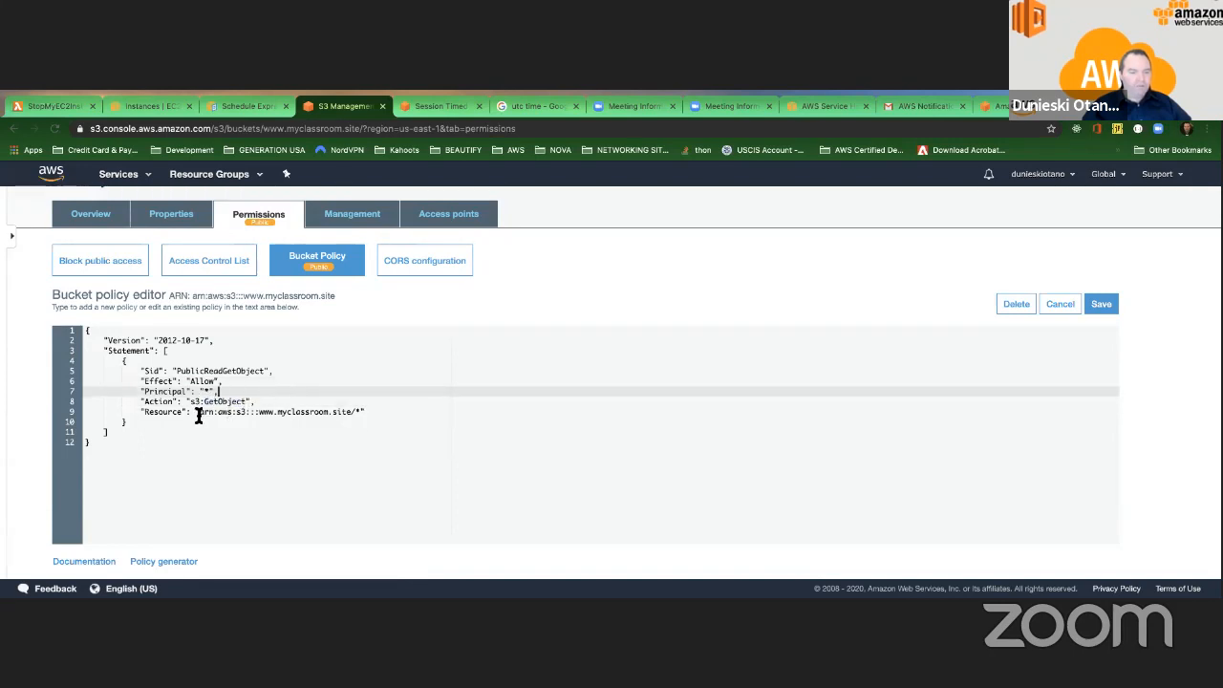
pyautogui.moveTo(198, 413); pyautogui.dragTo(301, 416)
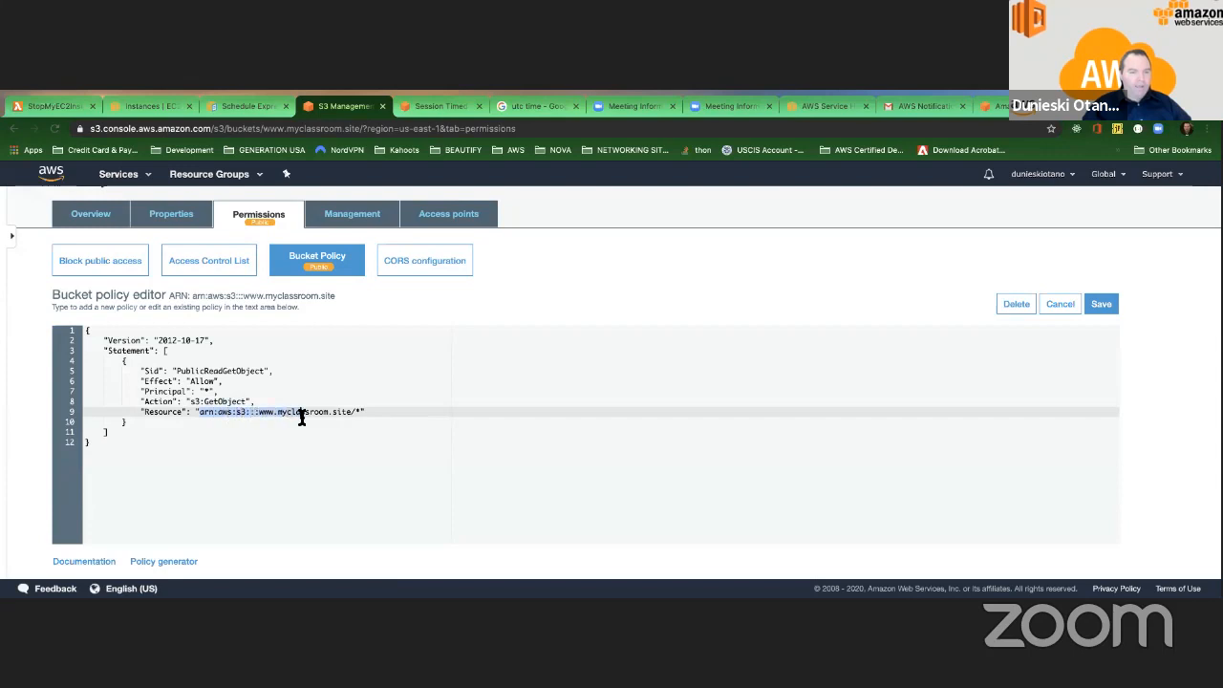
pyautogui.click(359, 412)
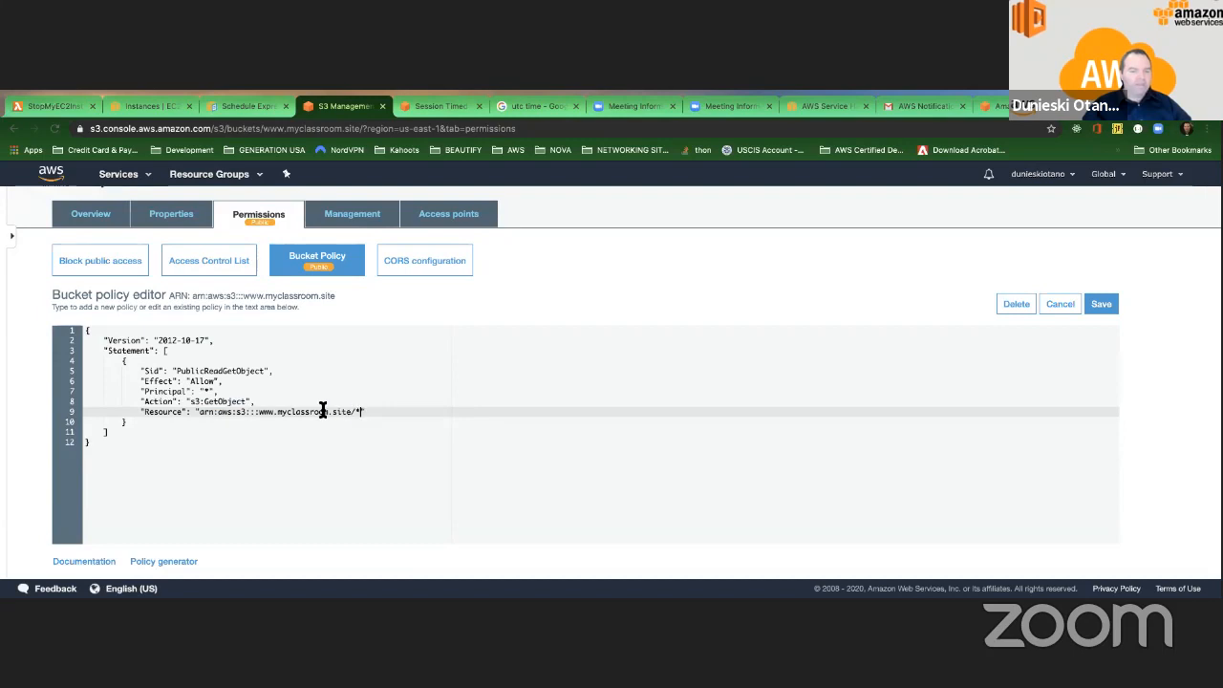
pyautogui.scroll(2, 103, 235)
pyautogui.click(91, 217)
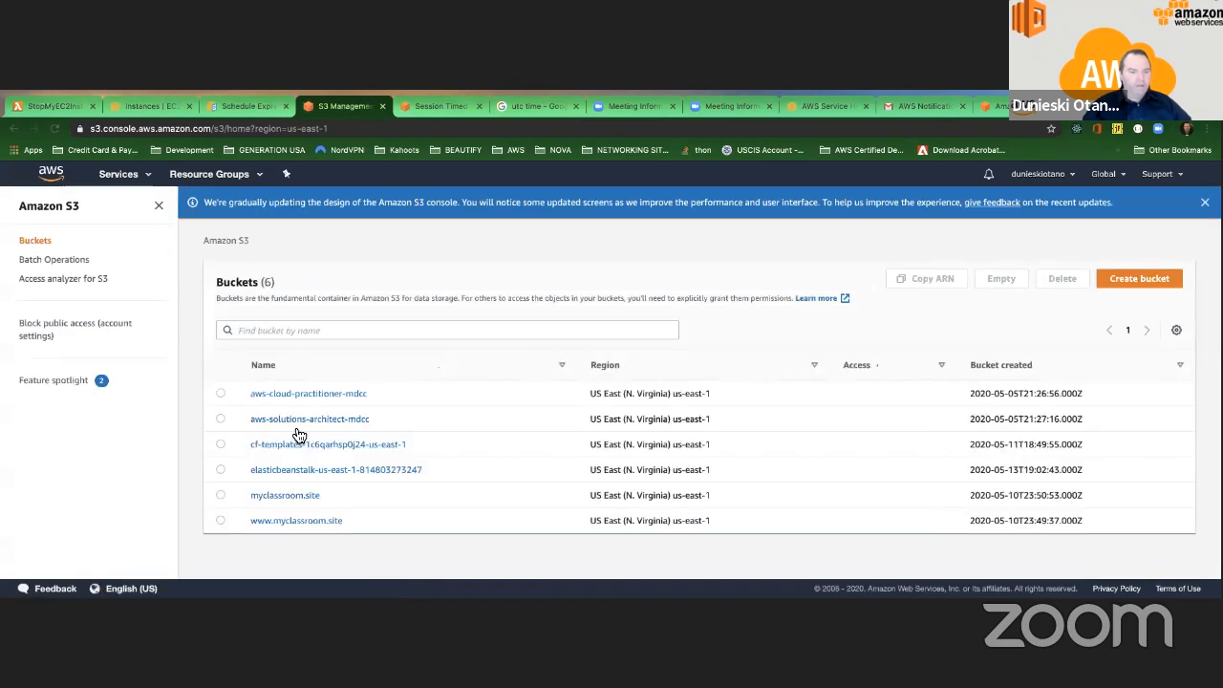
pyautogui.click(298, 522)
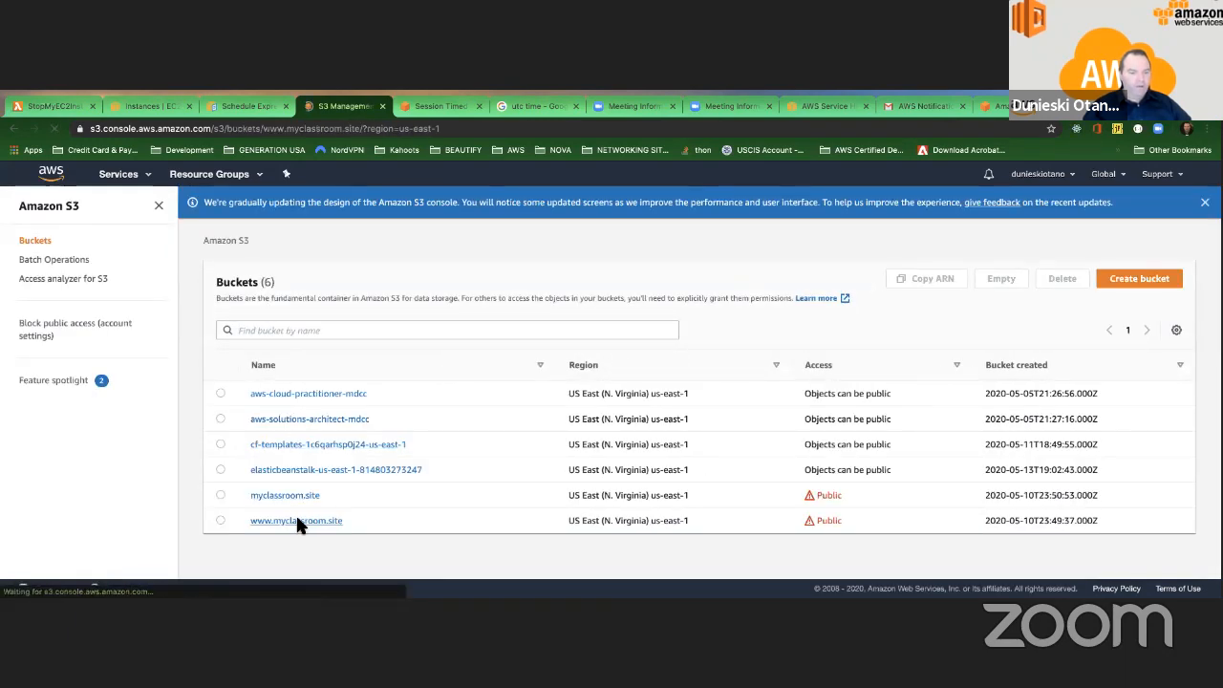
pyautogui.scroll(-3, 167, 435)
pyautogui.scroll(-2, 164, 431)
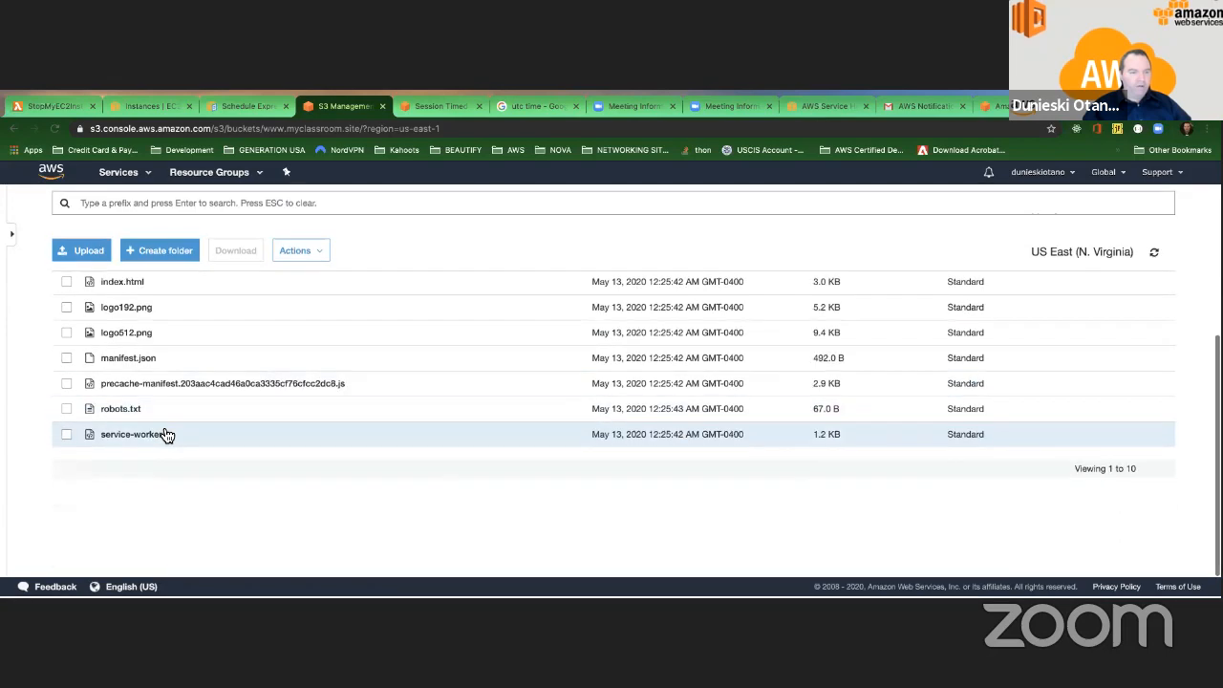
pyautogui.scroll(2, 161, 431)
pyautogui.scroll(1, 160, 431)
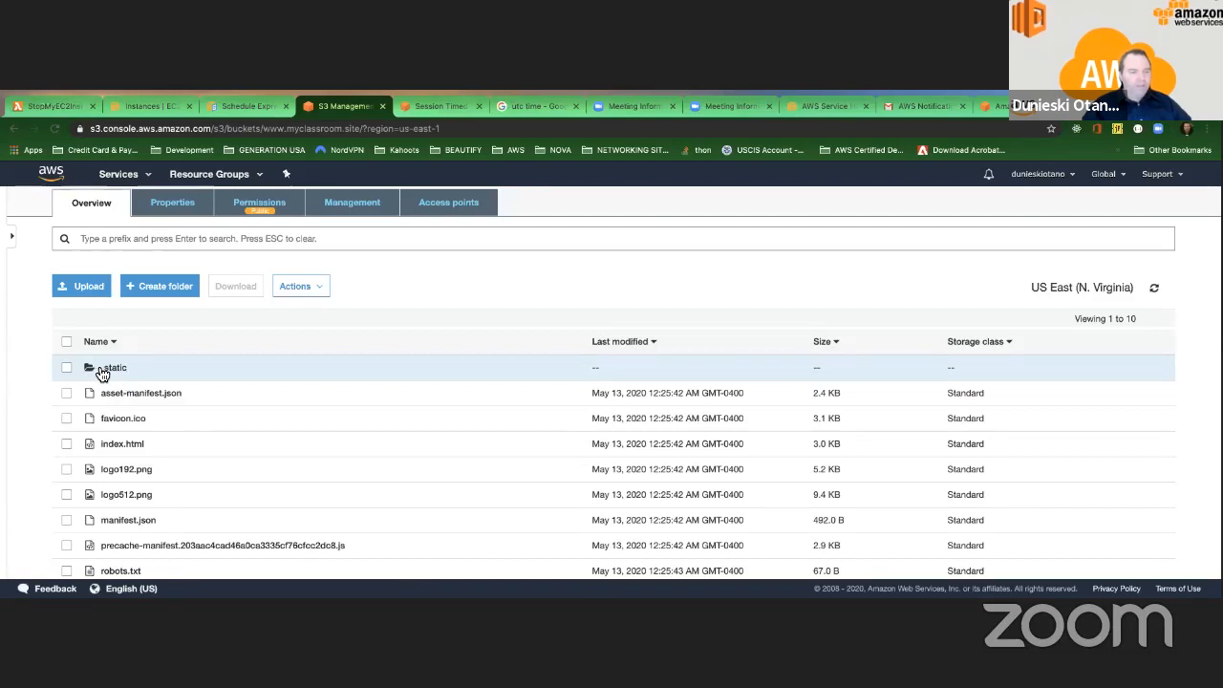
pyautogui.scroll(-2, 102, 374)
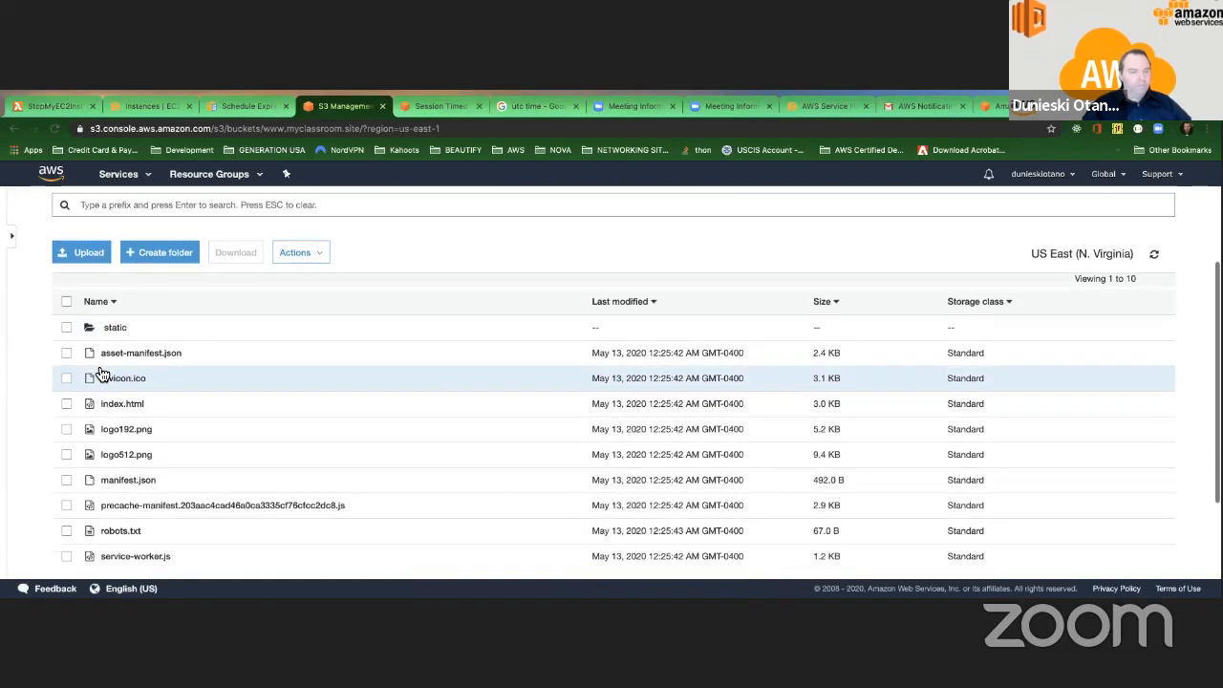
pyautogui.scroll(2, 102, 374)
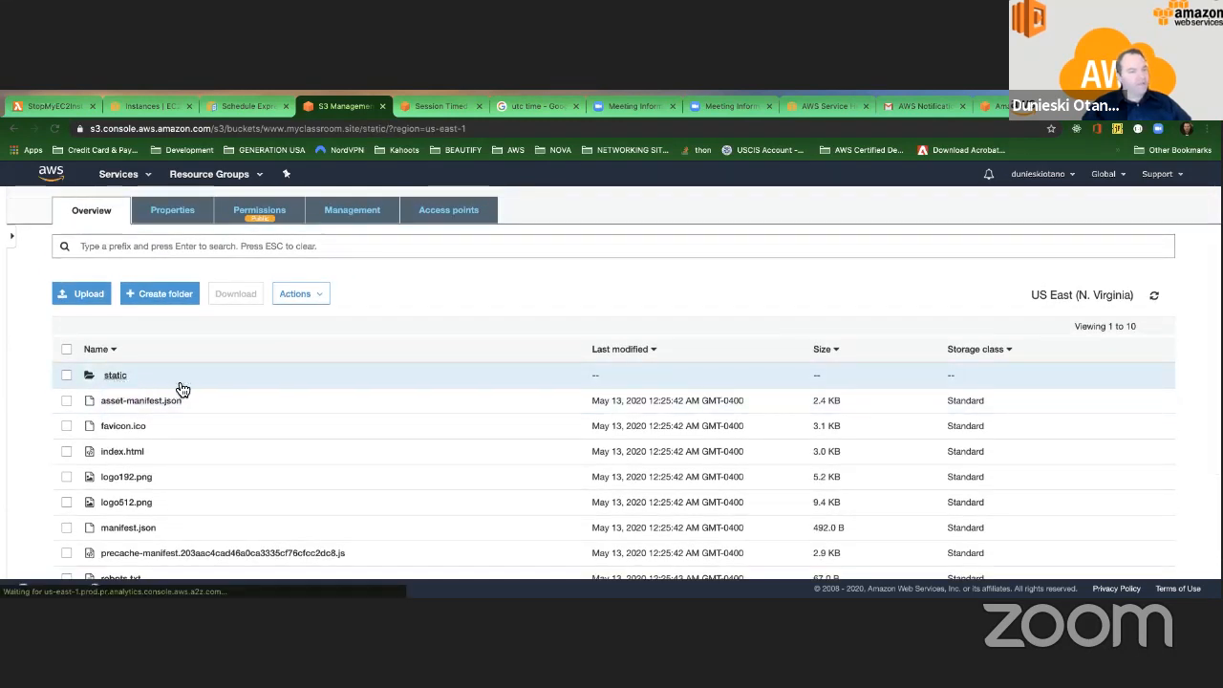
# Inspect the bucket's static folder and its css subfolder, then go back and review the root file list.
pyautogui.click(116, 376)
pyautogui.scroll(-1, 175, 374)
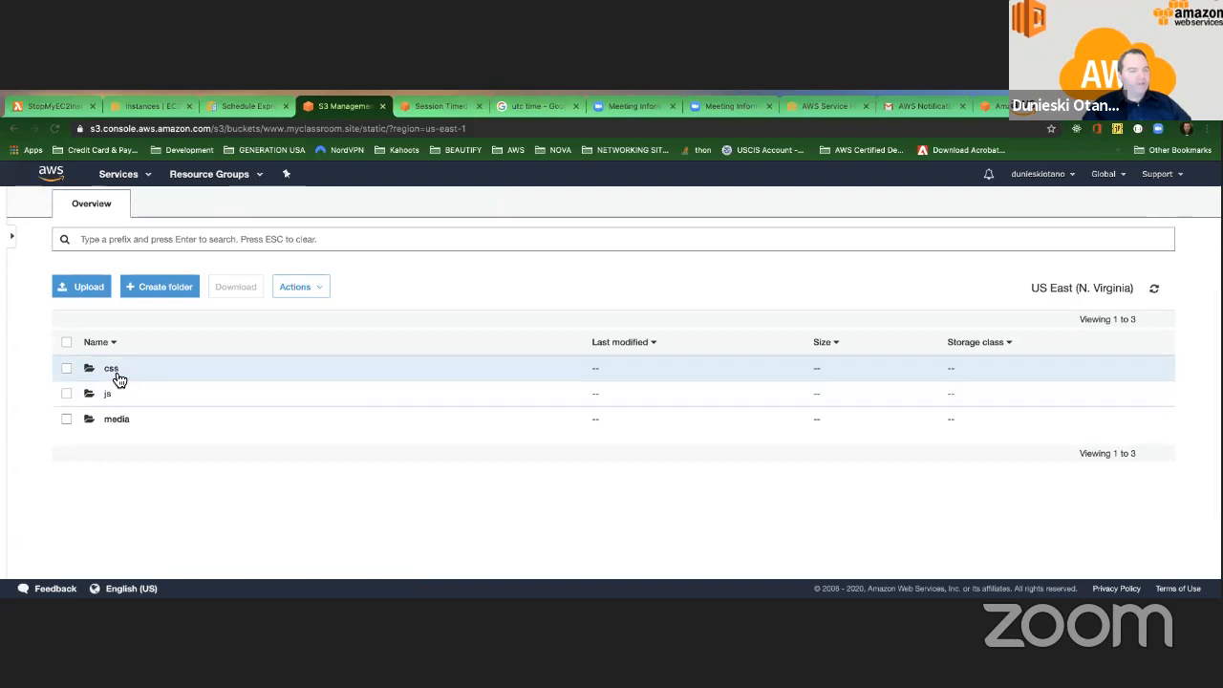
pyautogui.click(114, 379)
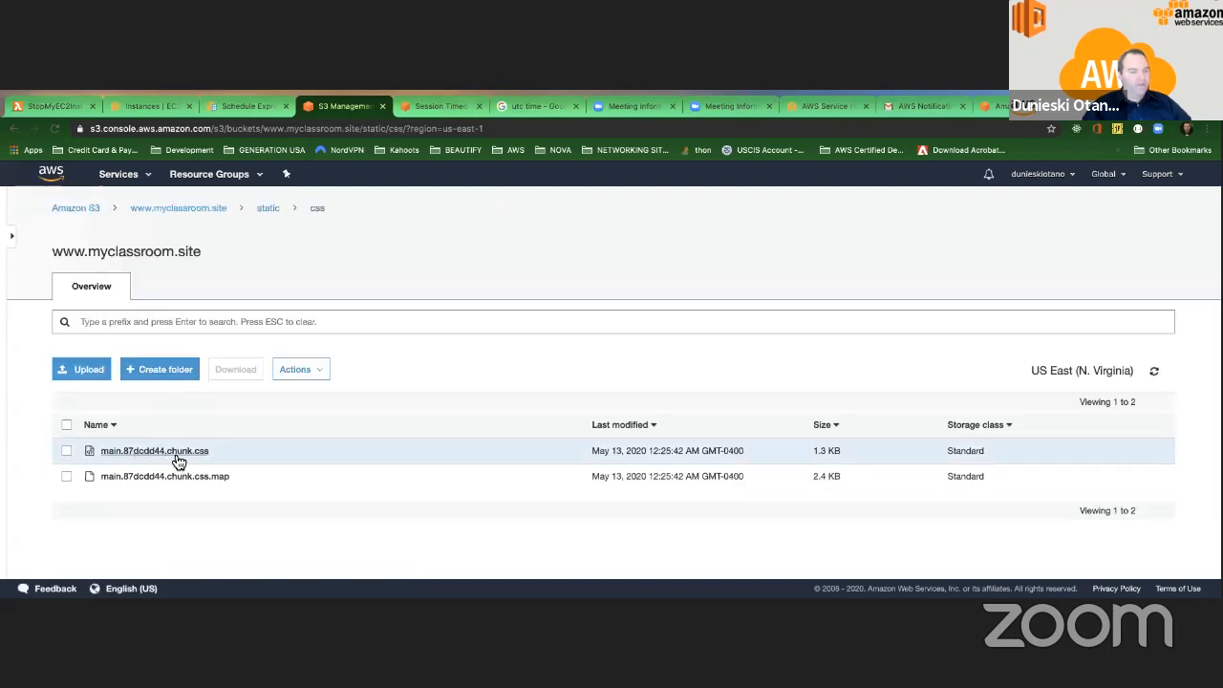
pyautogui.click(12, 128)
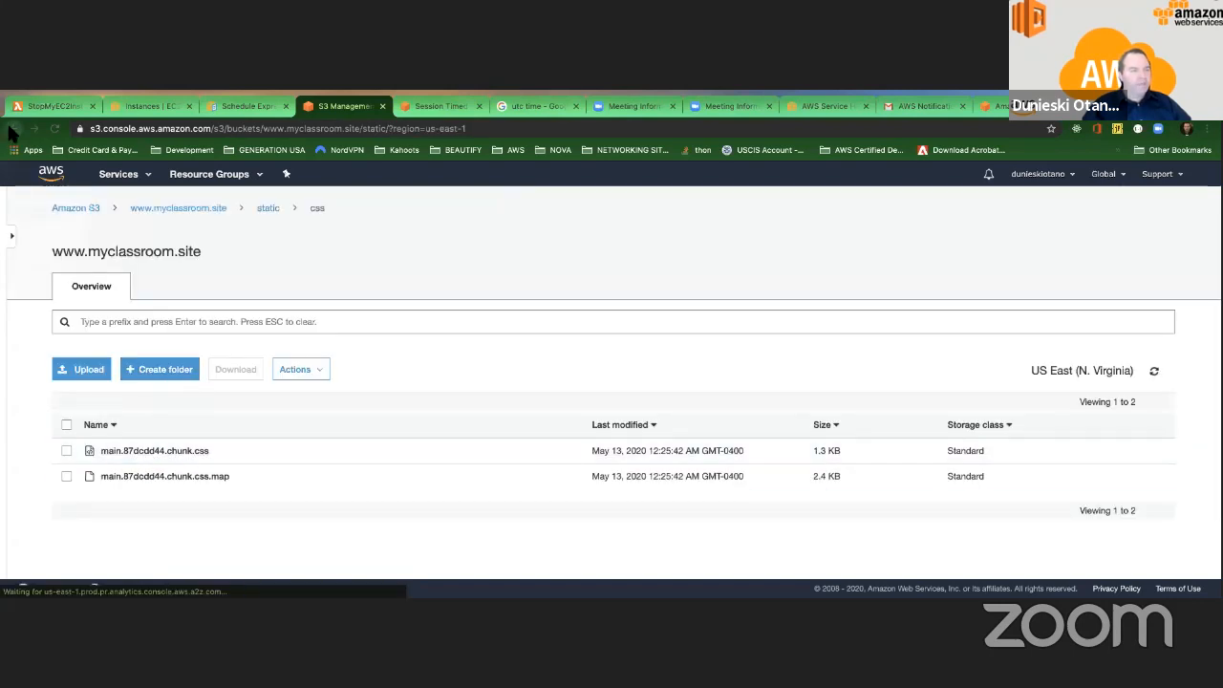
pyautogui.click(12, 128)
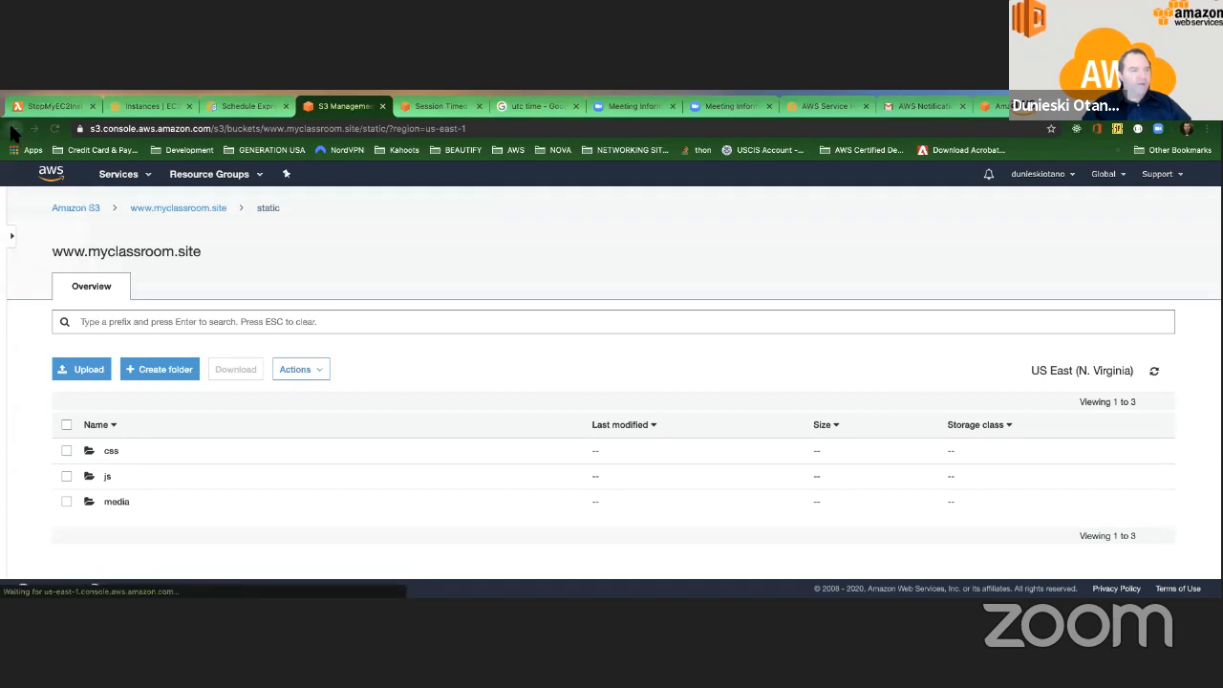
pyautogui.scroll(-1, 184, 485)
pyautogui.scroll(-3, 178, 484)
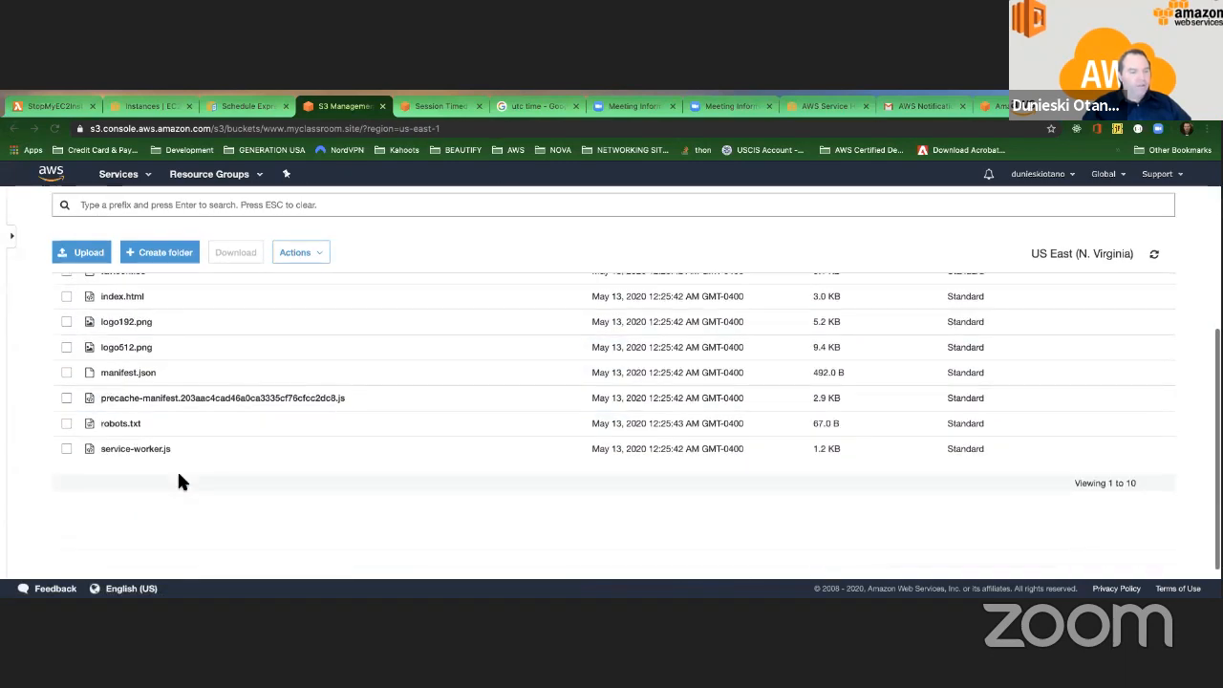
pyautogui.scroll(3, 185, 484)
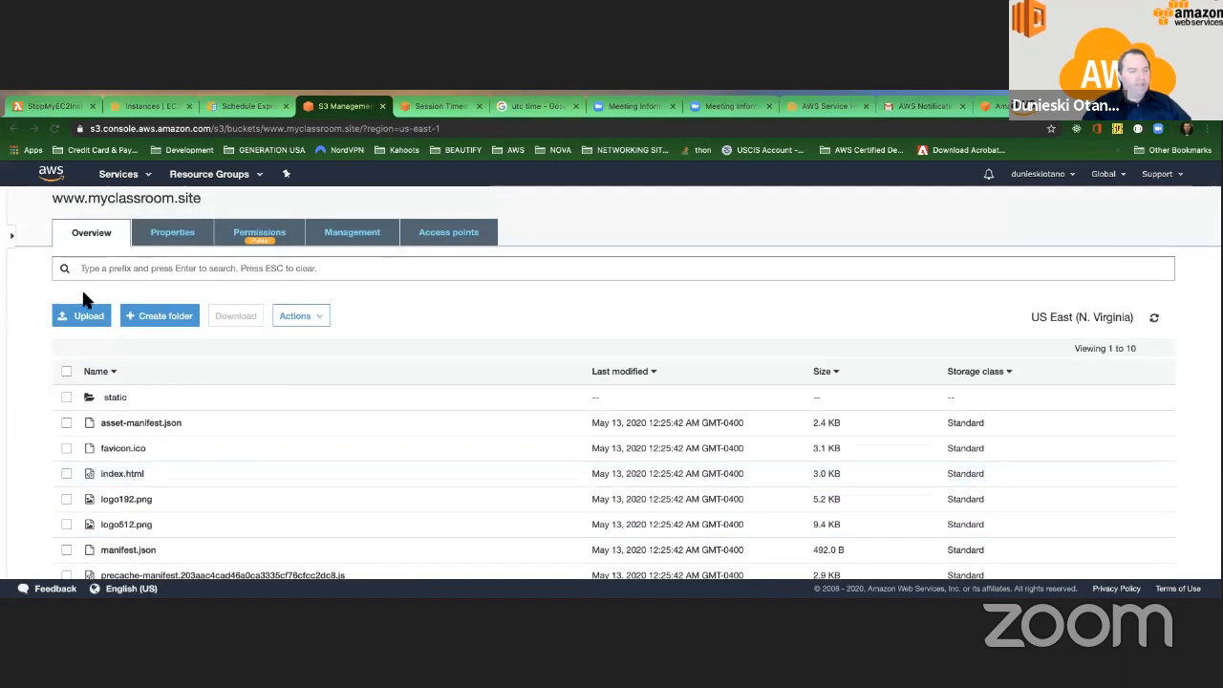
pyautogui.click(12, 128)
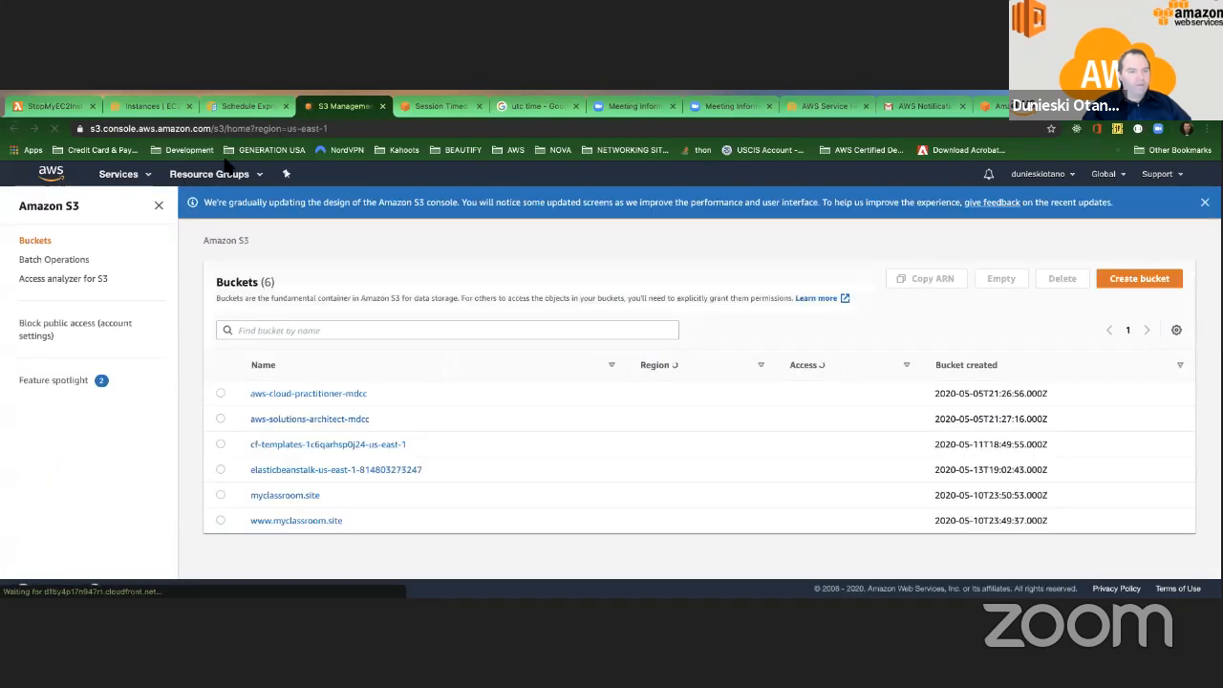
pyautogui.click(302, 522)
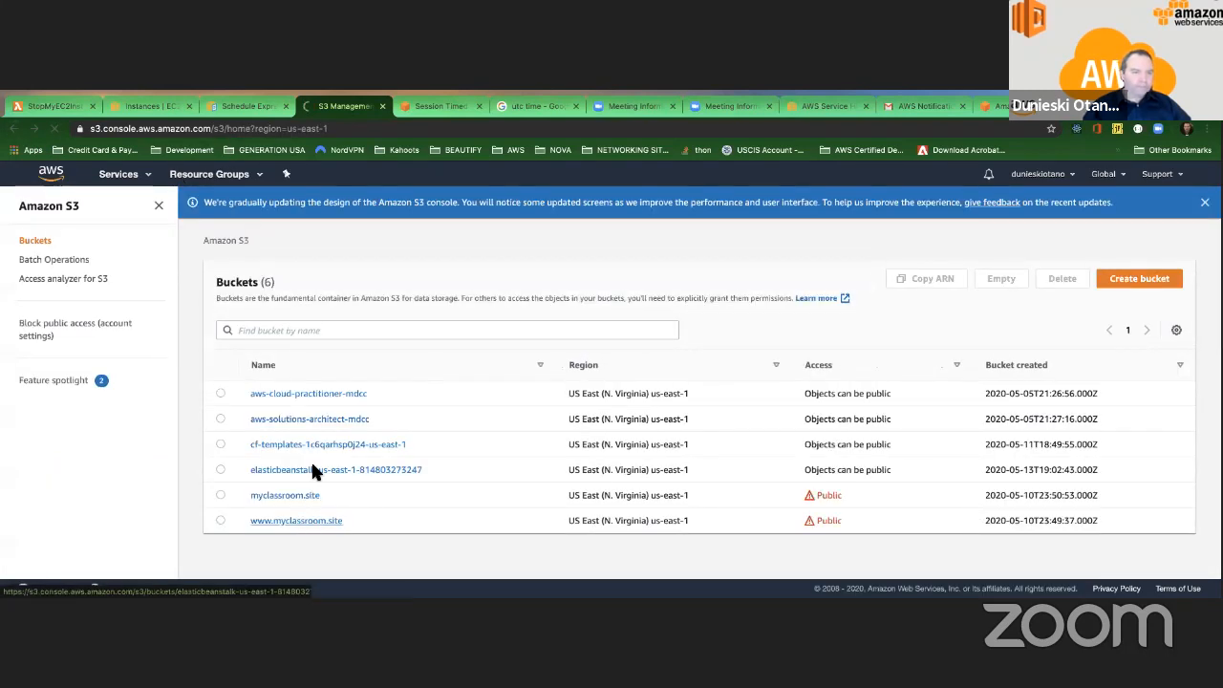
pyautogui.scroll(-1, 191, 368)
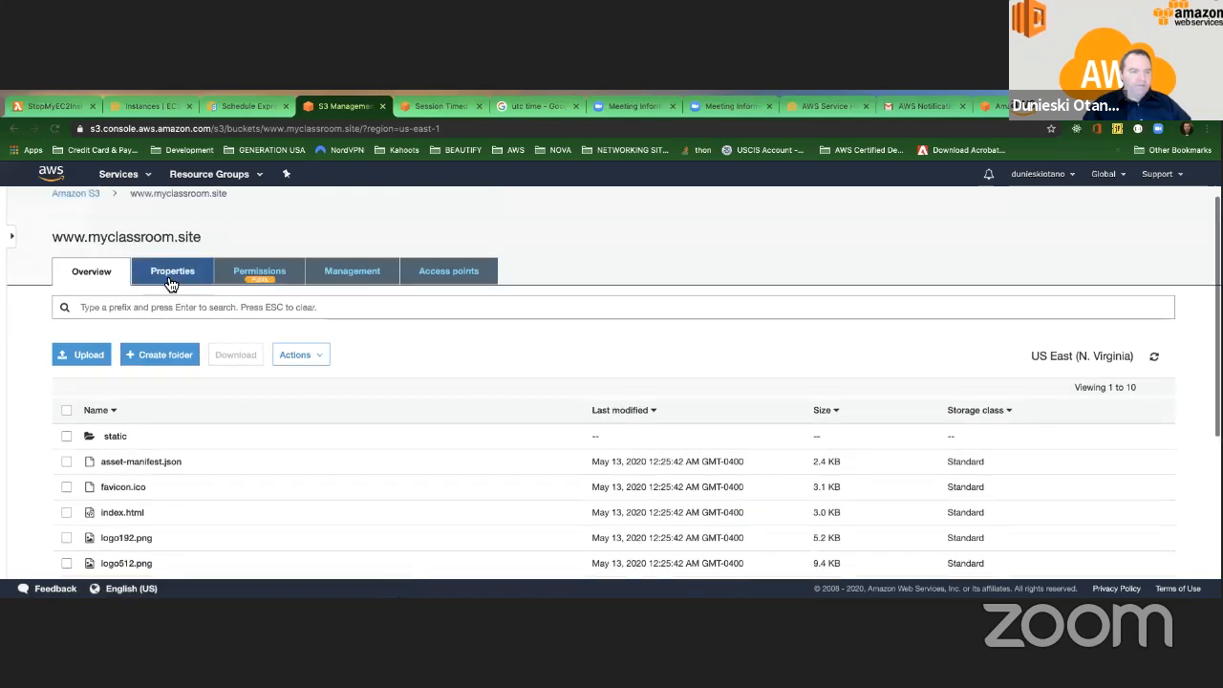
pyautogui.click(204, 282)
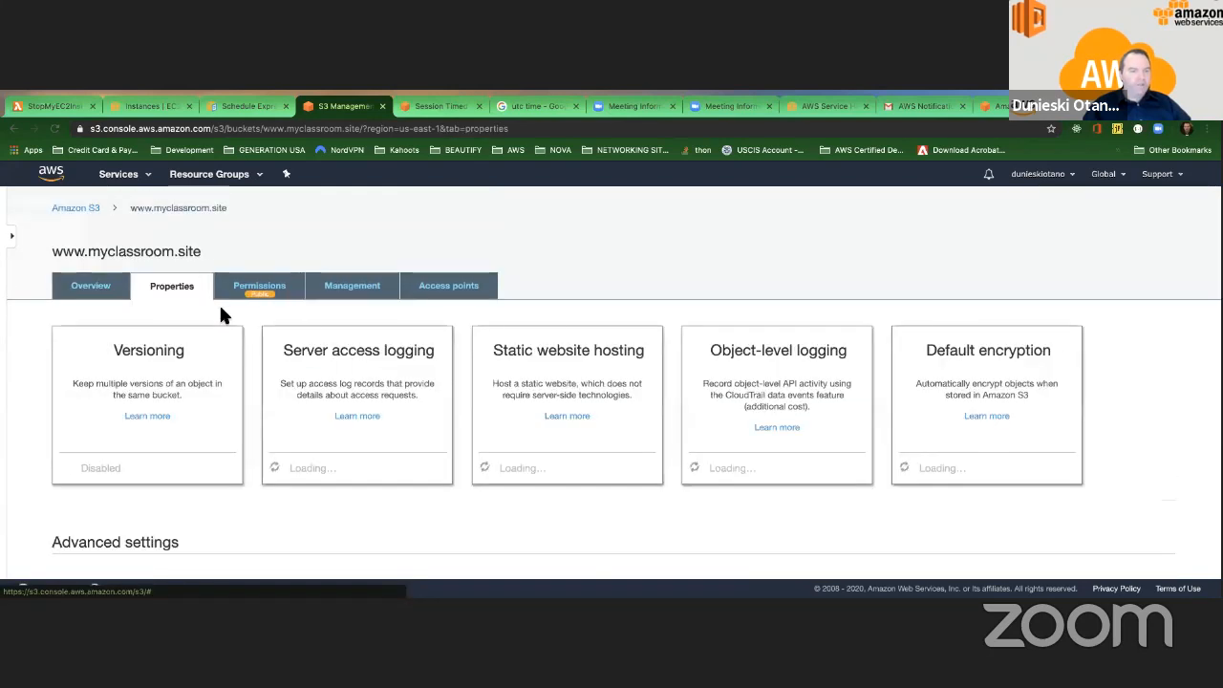
pyautogui.click(271, 293)
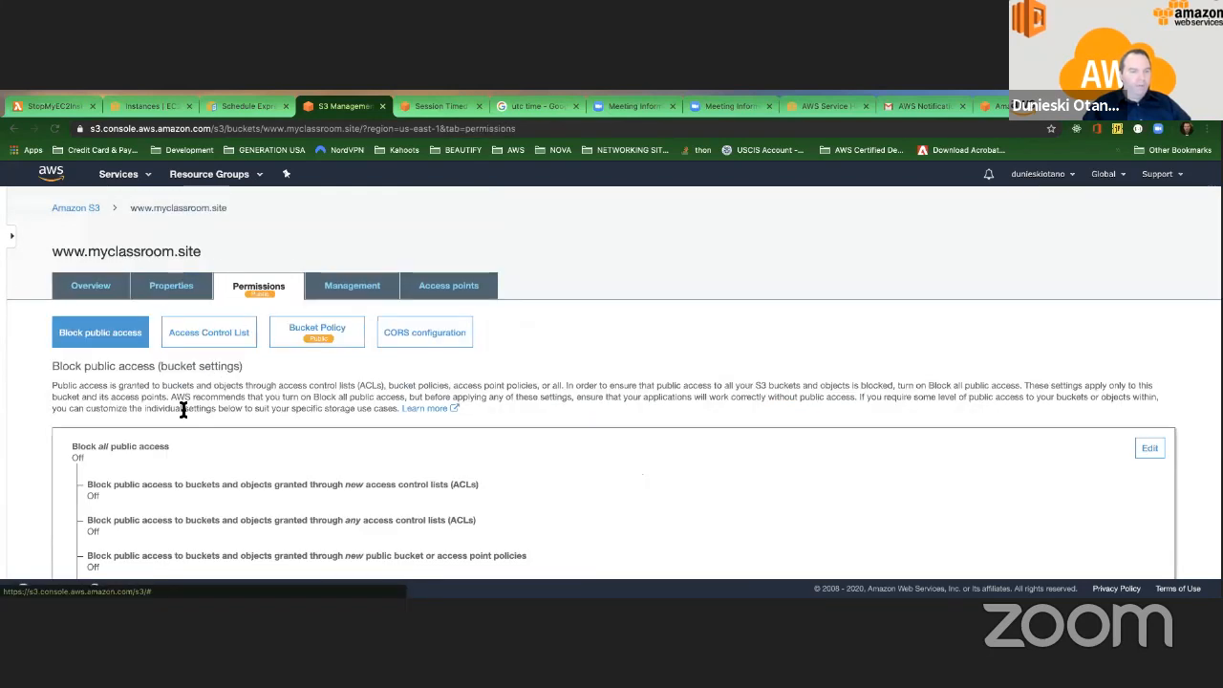
pyautogui.click(334, 336)
pyautogui.scroll(-1, 192, 387)
pyautogui.moveTo(103, 368)
pyautogui.mouseDown()
pyautogui.moveTo(194, 476)
pyautogui.moveTo(88, 358)
pyautogui.mouseUp()
pyautogui.click(194, 476)
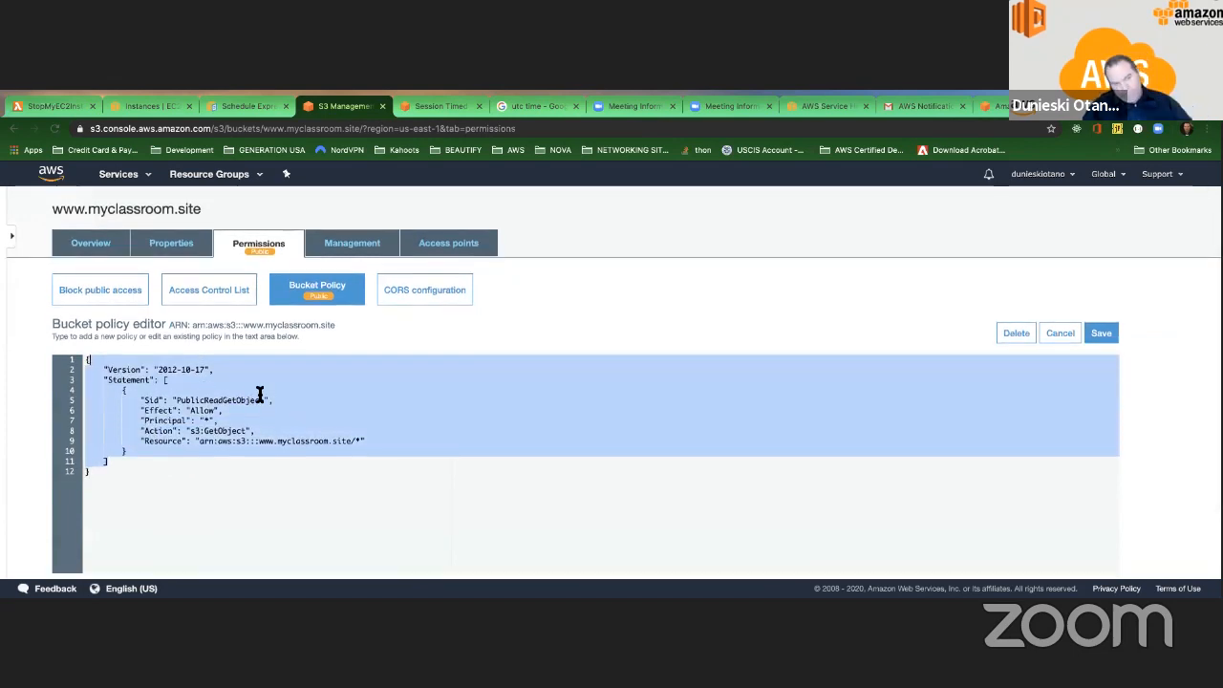
pyautogui.click(259, 392)
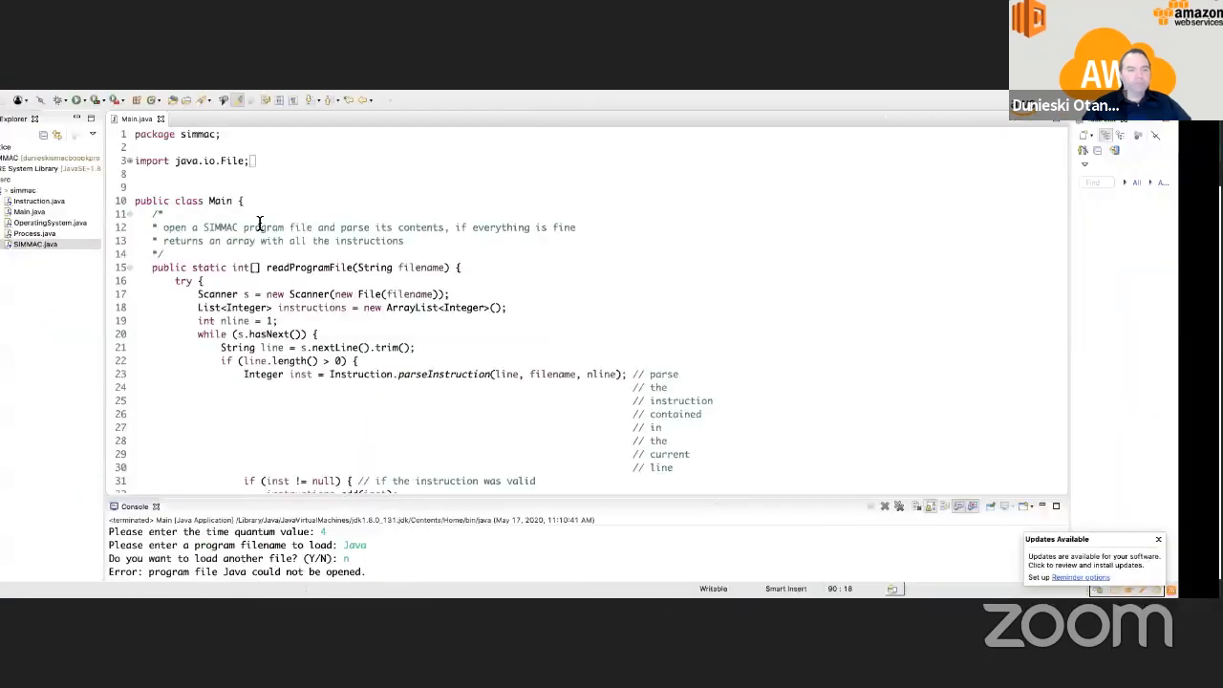
# Switch to the slides, advance past the Web Storage Pattern slide, and return to the S3 console in the browser.
pyautogui.hotkey('ctrl', 'Left')
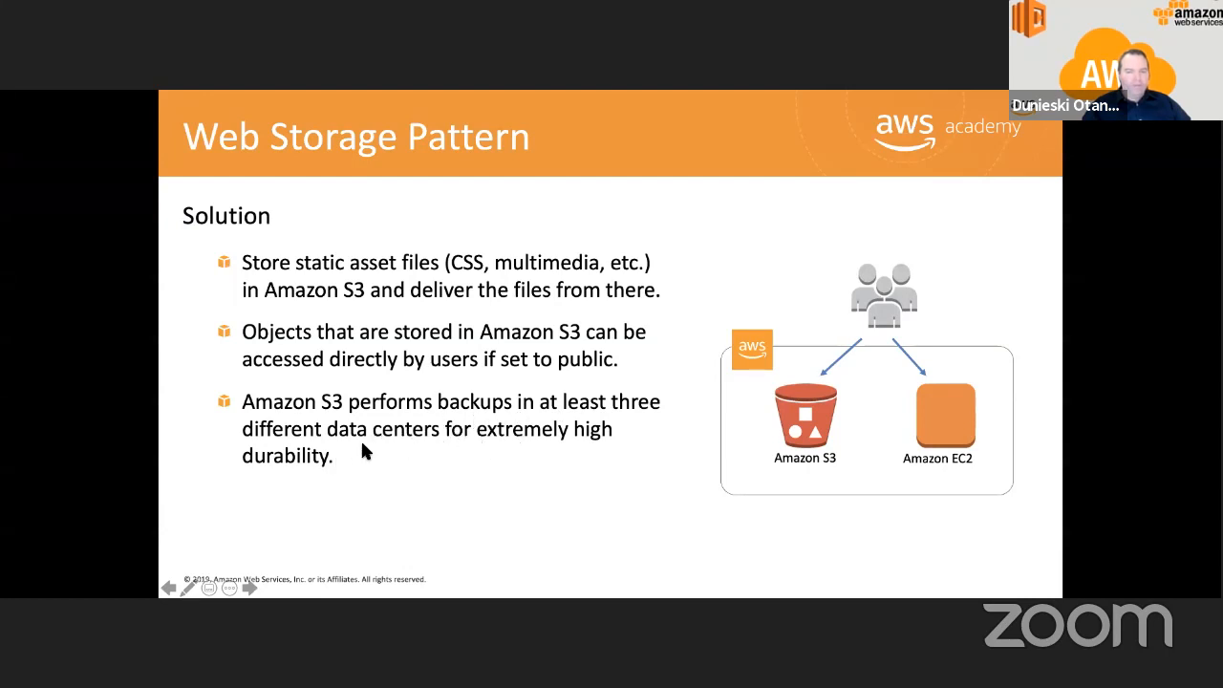
pyautogui.press('Right')
pyautogui.hotkey('ctrl', 'Right')
pyautogui.hotkey('ctrl', 'Right')
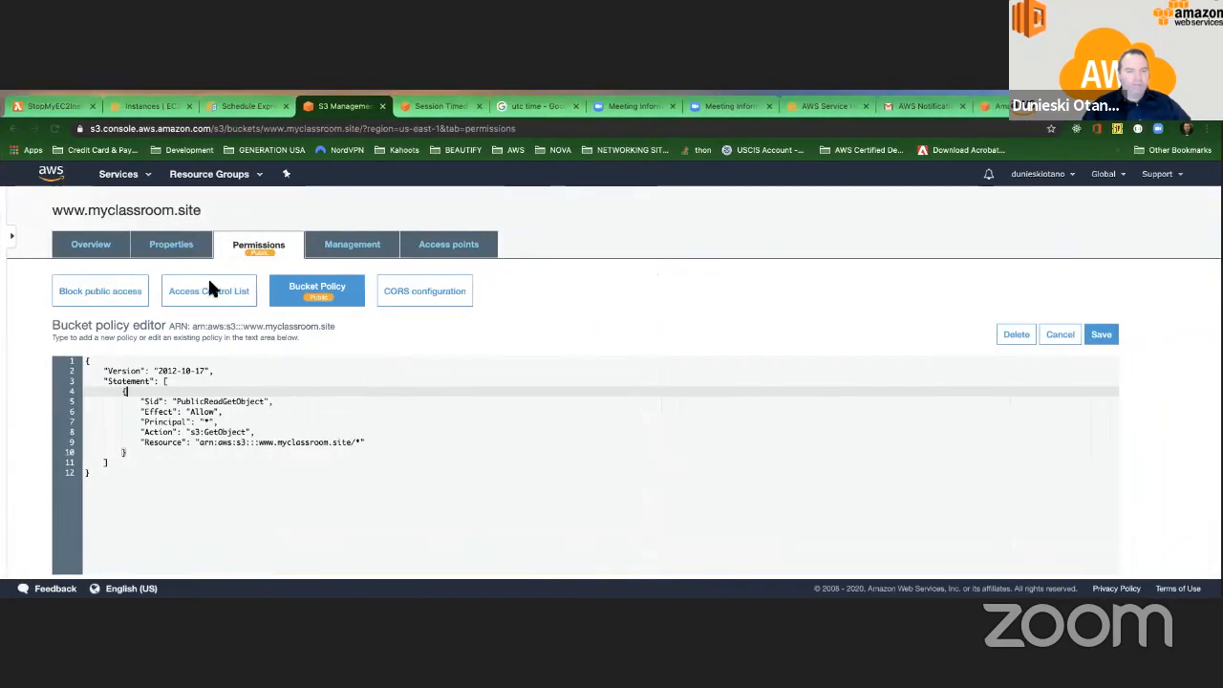
pyautogui.click(175, 245)
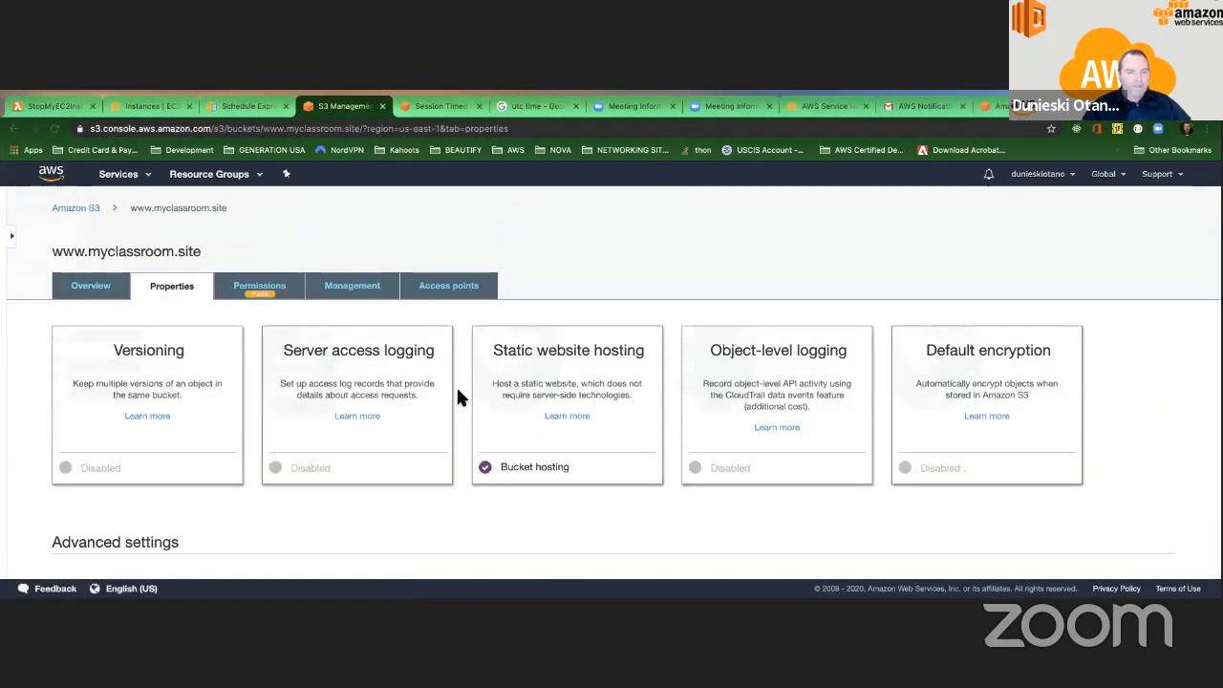
pyautogui.scroll(-2, 457, 395)
pyautogui.scroll(-2, 458, 396)
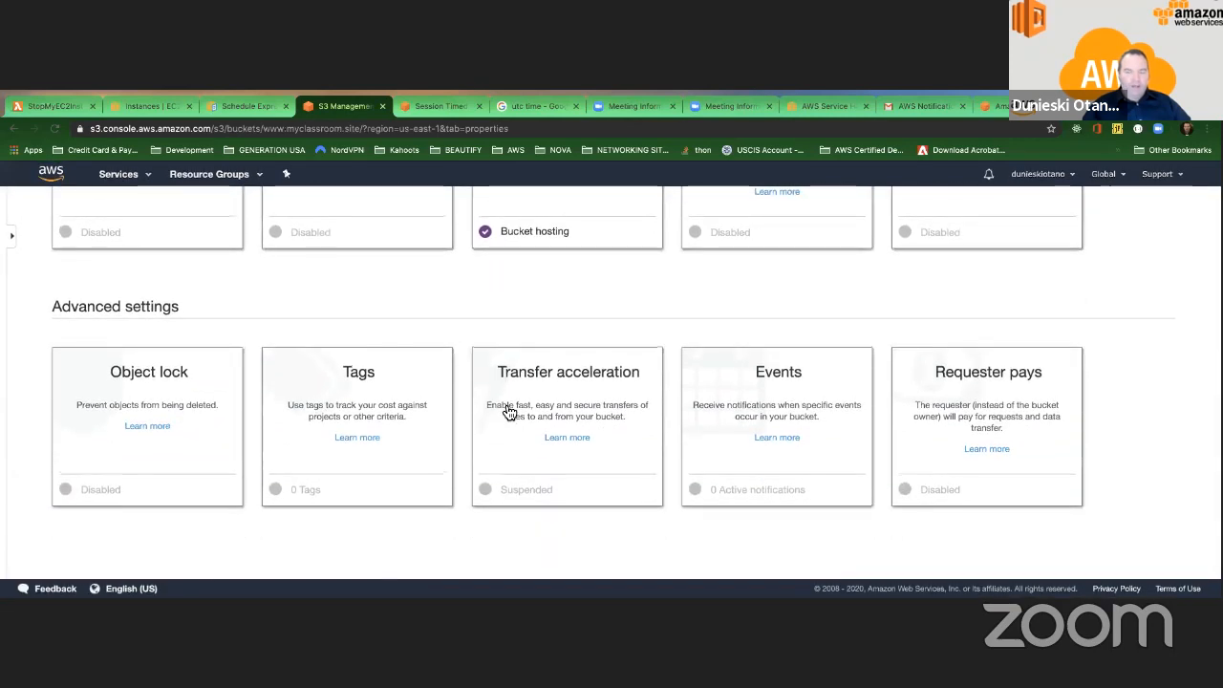
pyautogui.scroll(3, 507, 404)
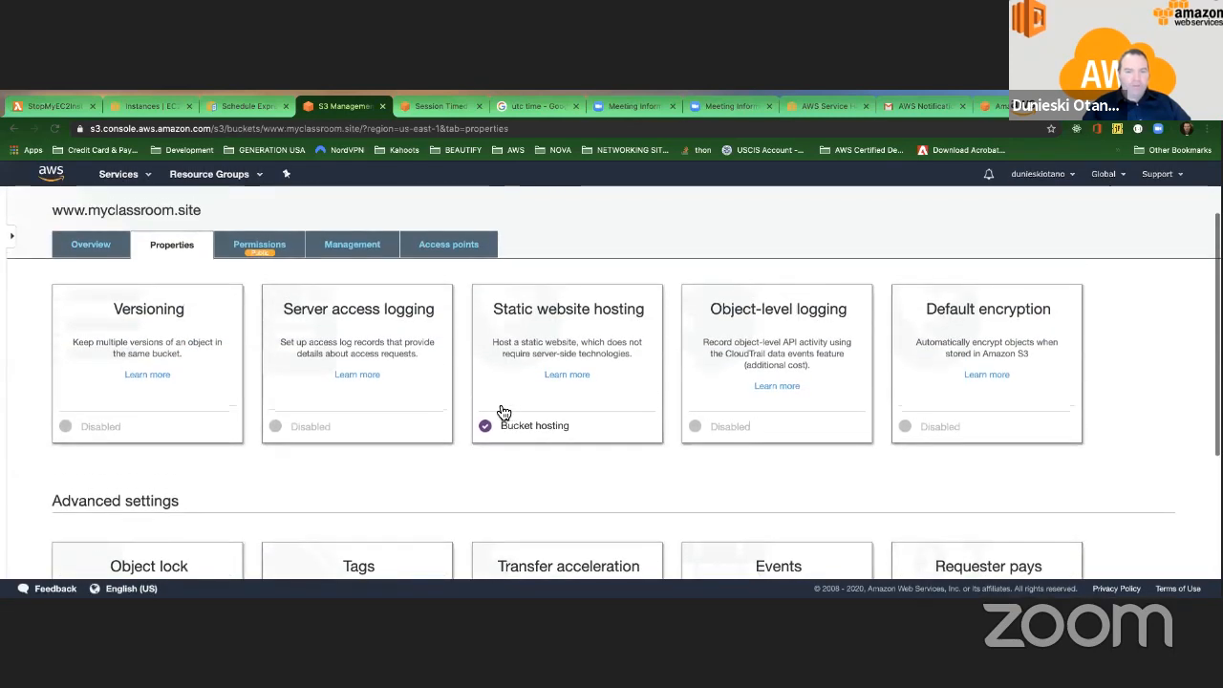
pyautogui.scroll(-3, 506, 411)
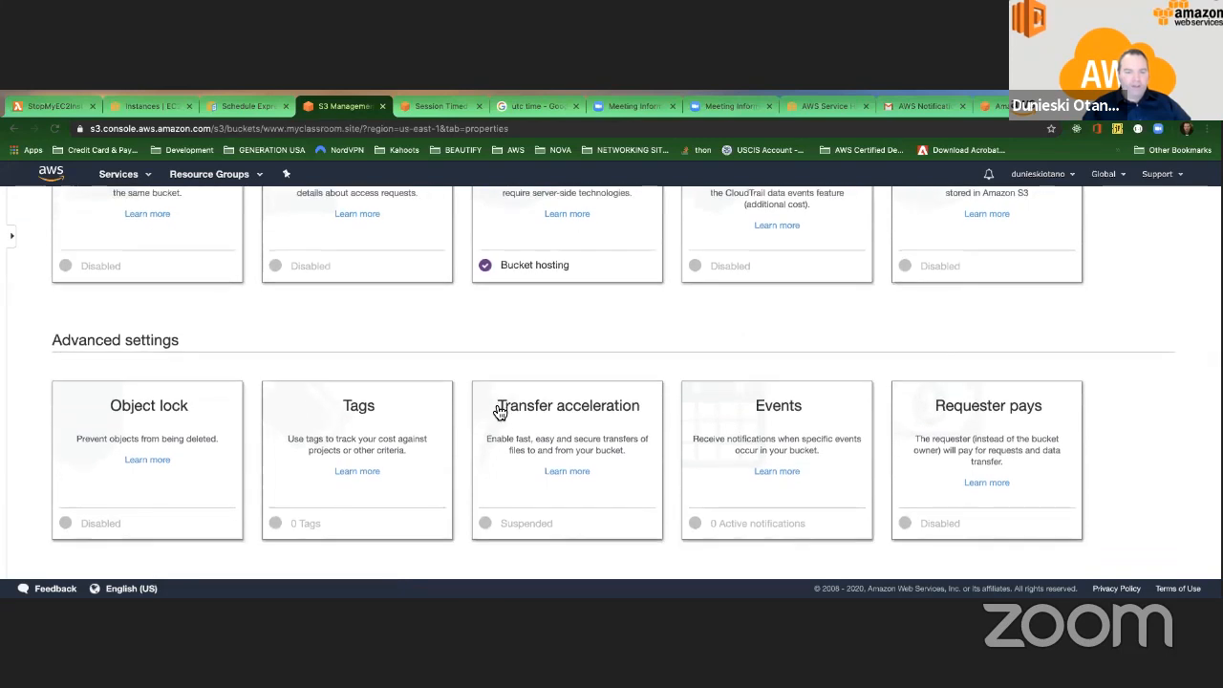
pyautogui.scroll(-1, 497, 413)
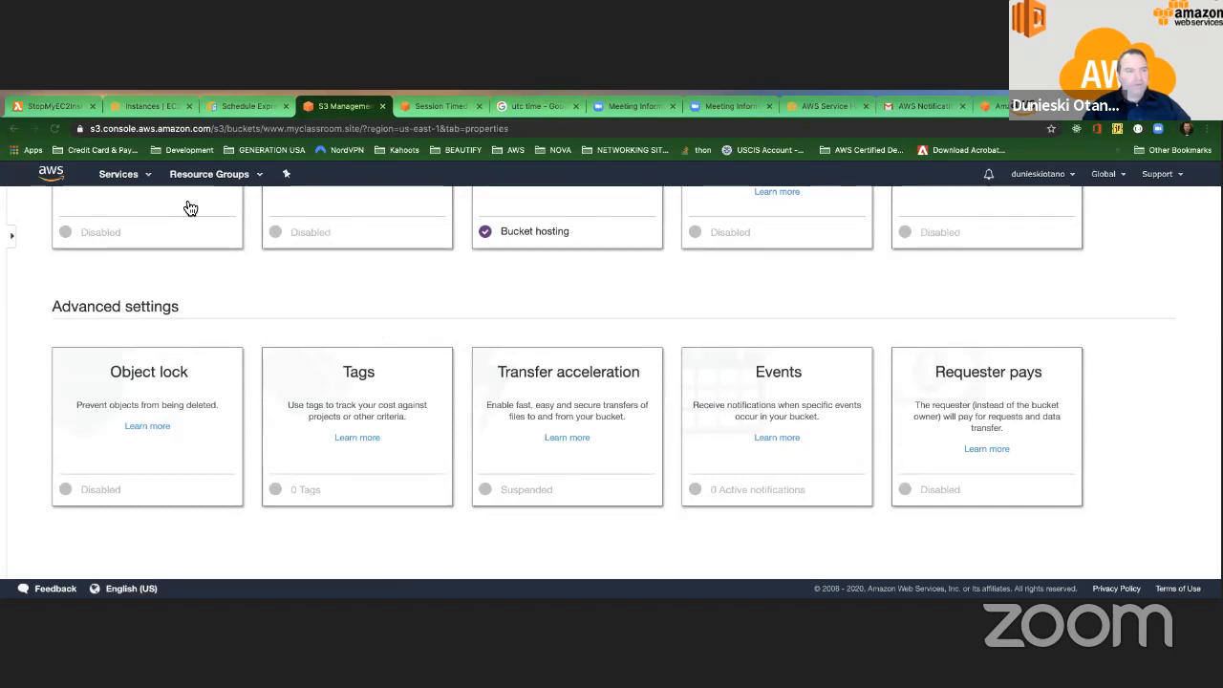
# Switch back to the slides and present the Choosing a Region slide.
pyautogui.hotkey('ctrl', 'Left')
pyautogui.hotkey('ctrl', 'Left')
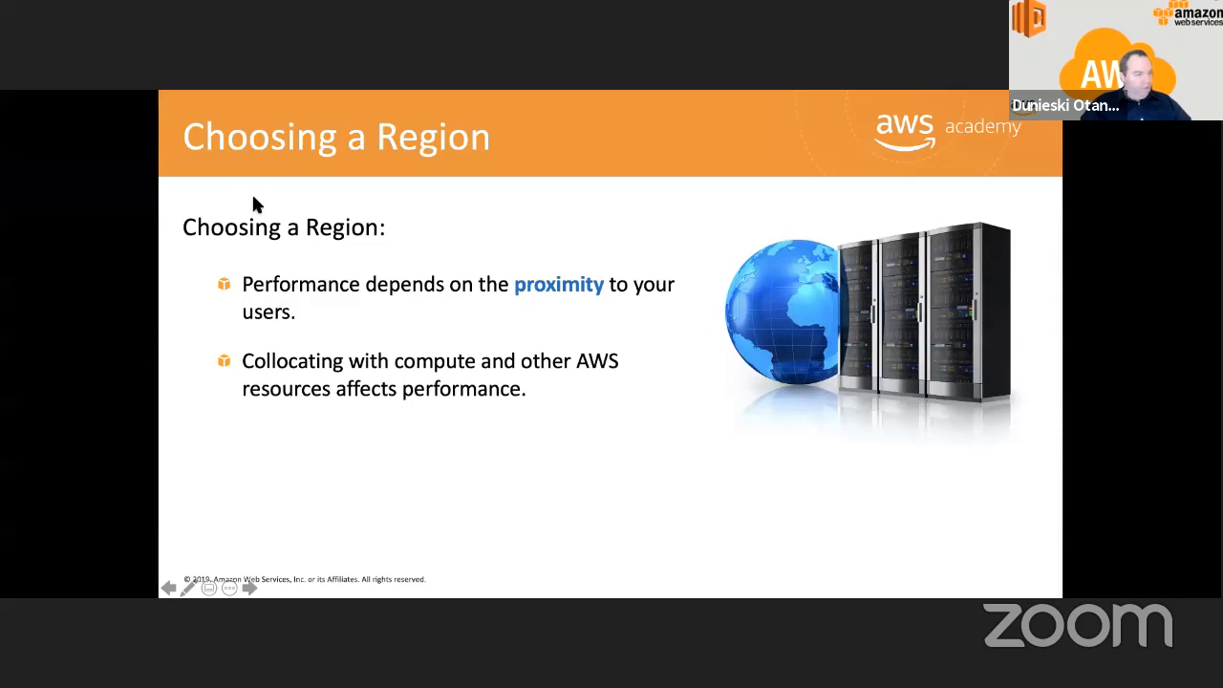
pyautogui.press('Right')
pyautogui.press('Left')
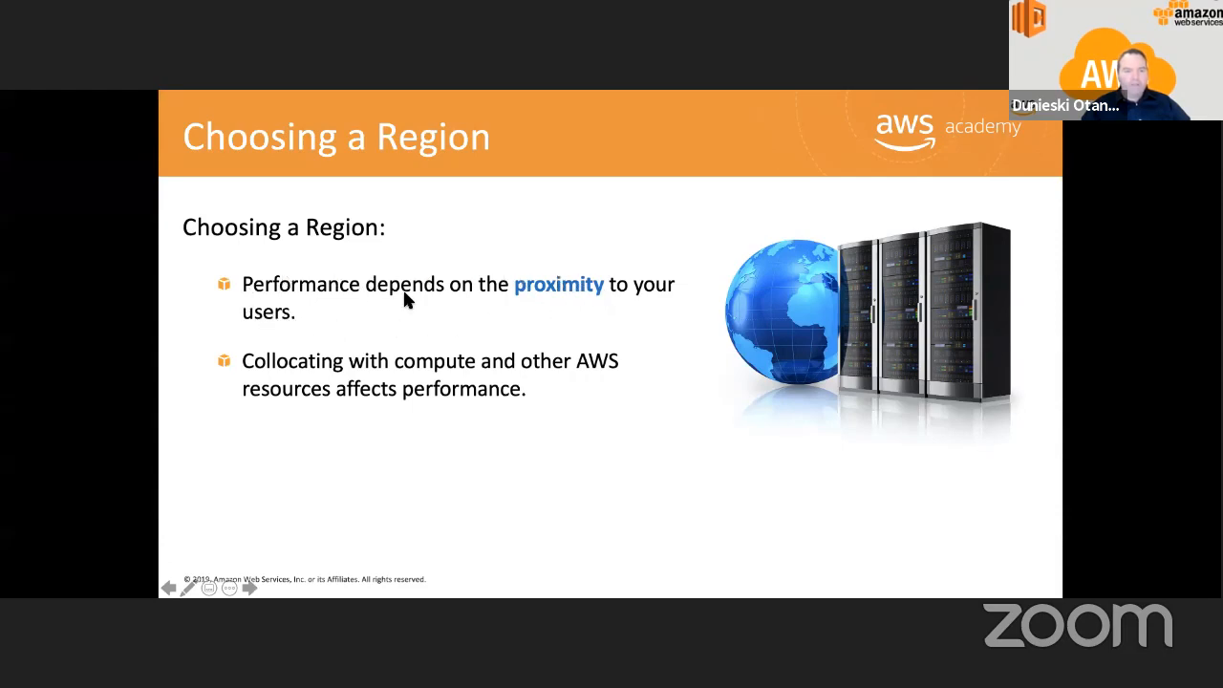
# Return to the browser, open the EC2 service and review the full list of AWS regions.
pyautogui.hotkey('ctrl', 'Right')
pyautogui.hotkey('ctrl', 'Right')
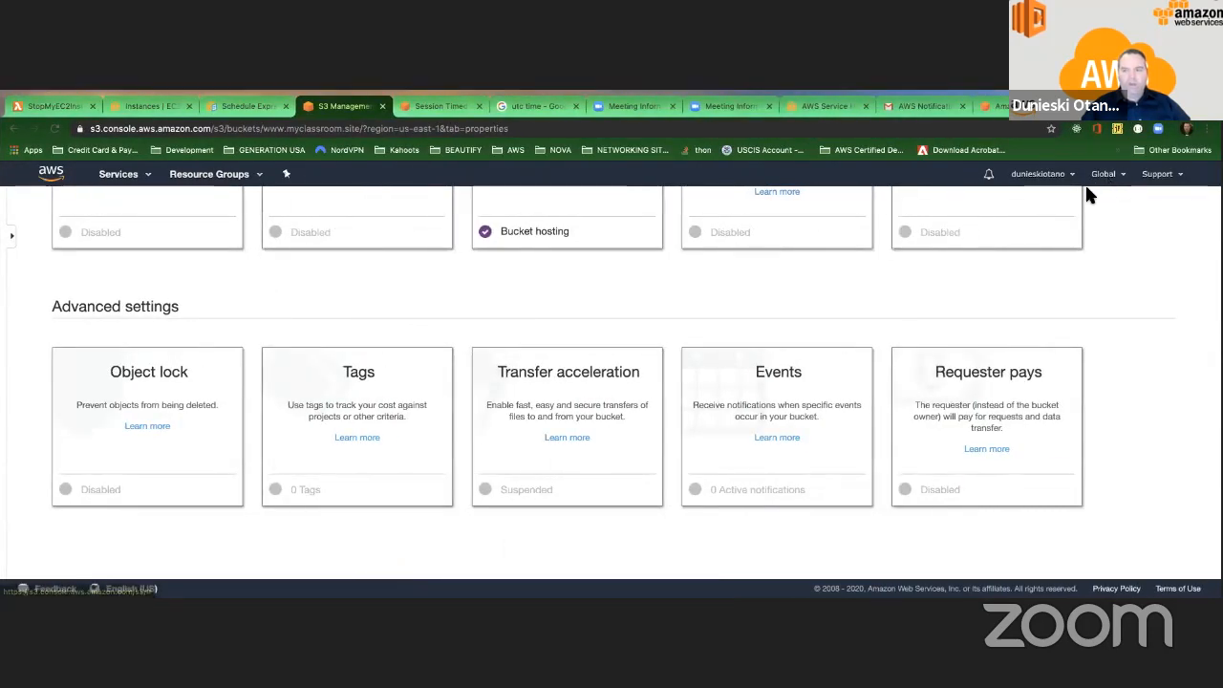
pyautogui.scroll(3, 603, 318)
pyautogui.click(119, 173)
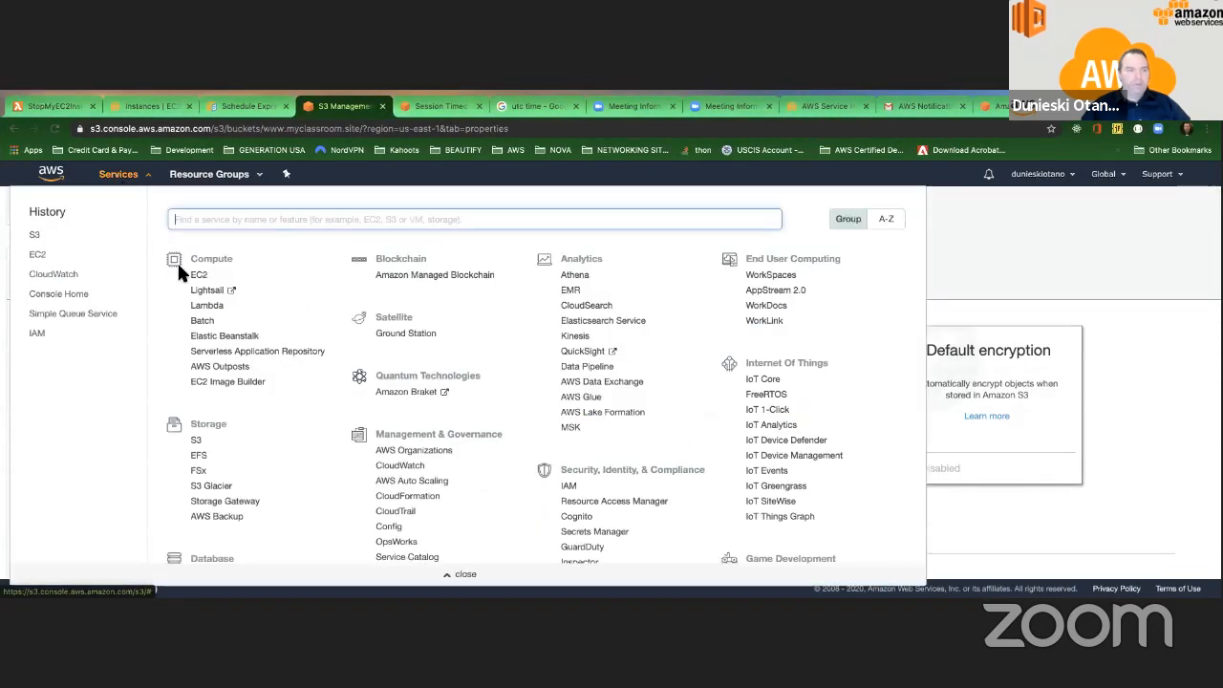
pyautogui.click(205, 275)
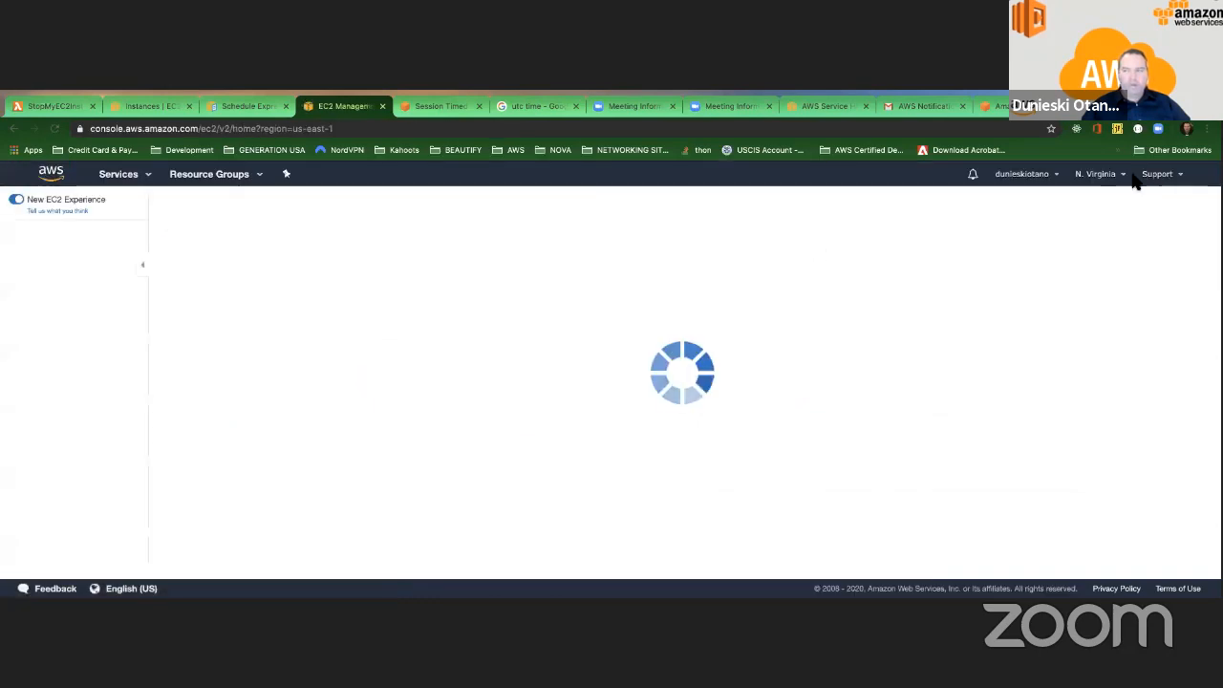
pyautogui.click(1122, 180)
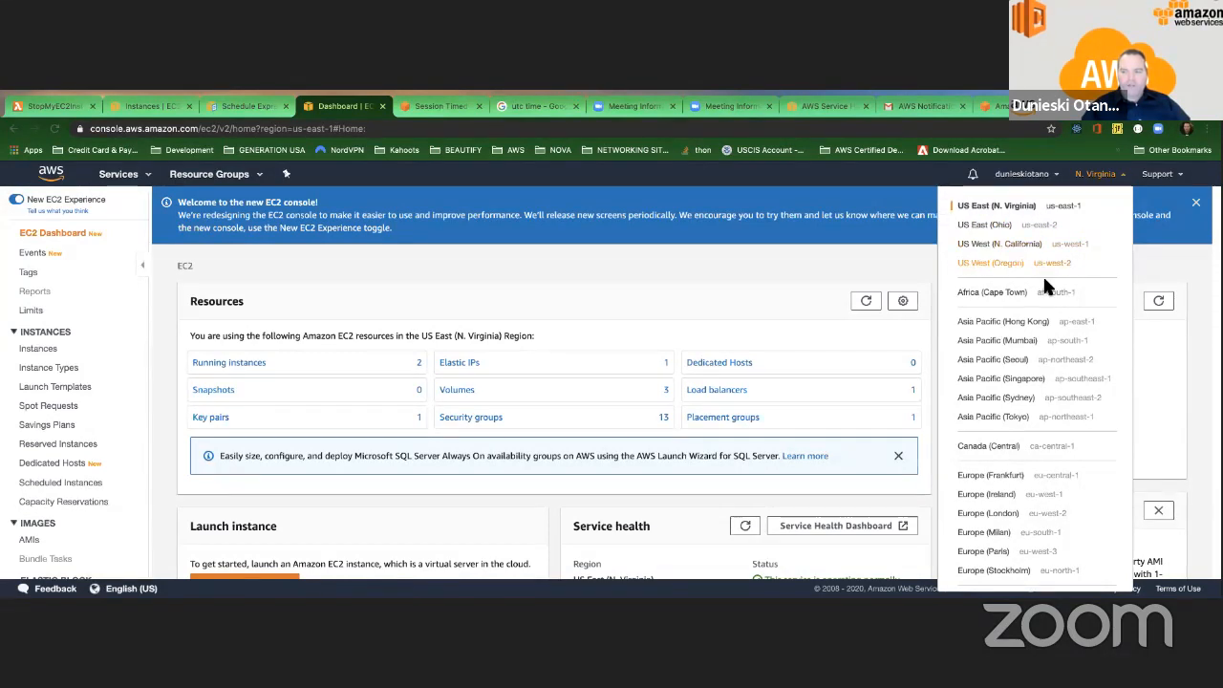
pyautogui.scroll(-1, 1015, 279)
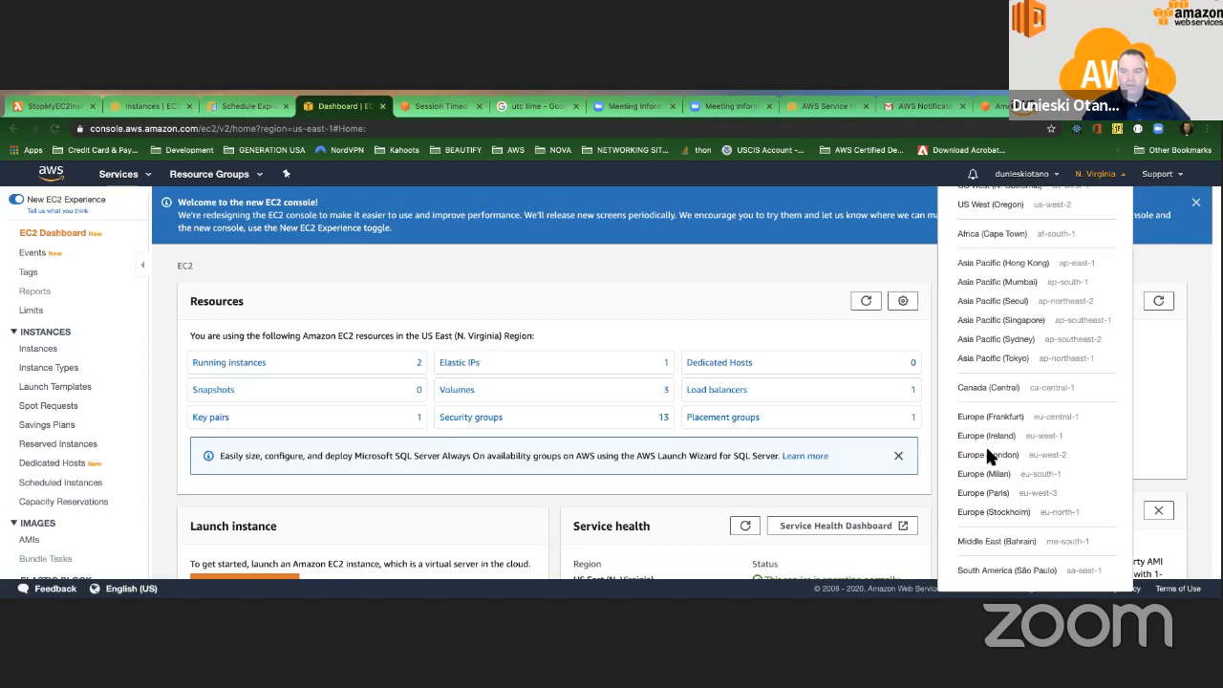
pyautogui.scroll(1, 984, 423)
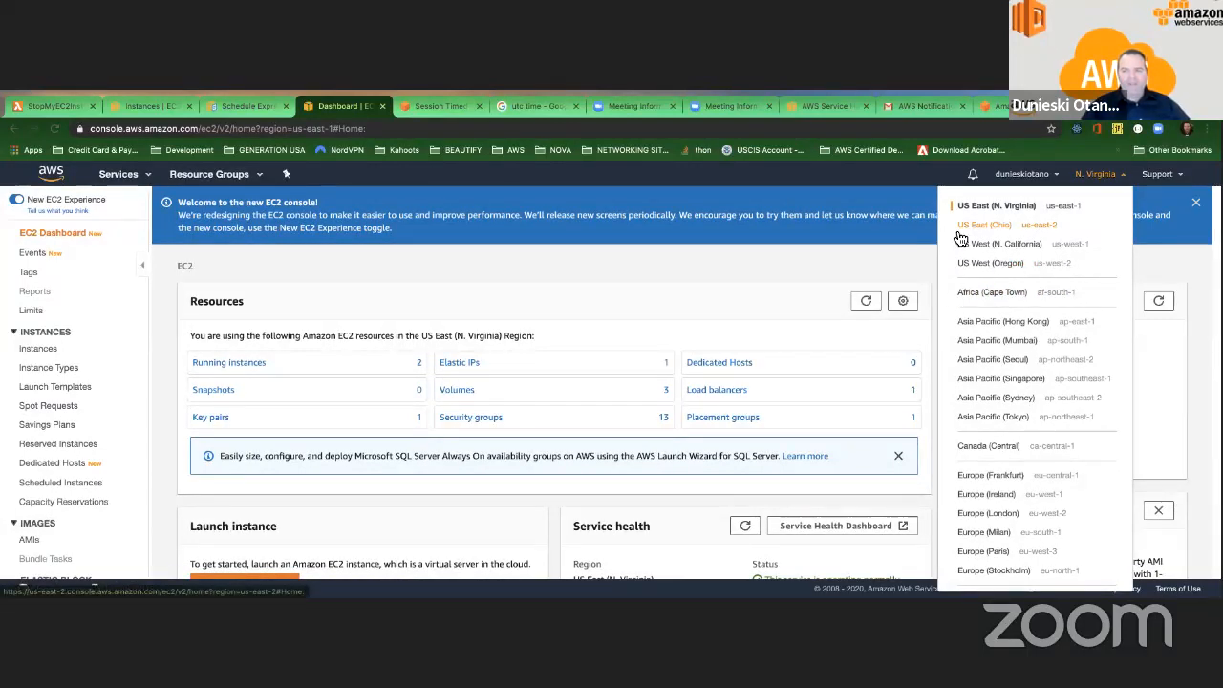
# Go back to the slides and advance to the Naming Buckets and Keys slide.
pyautogui.hotkey('ctrl', 'Left')
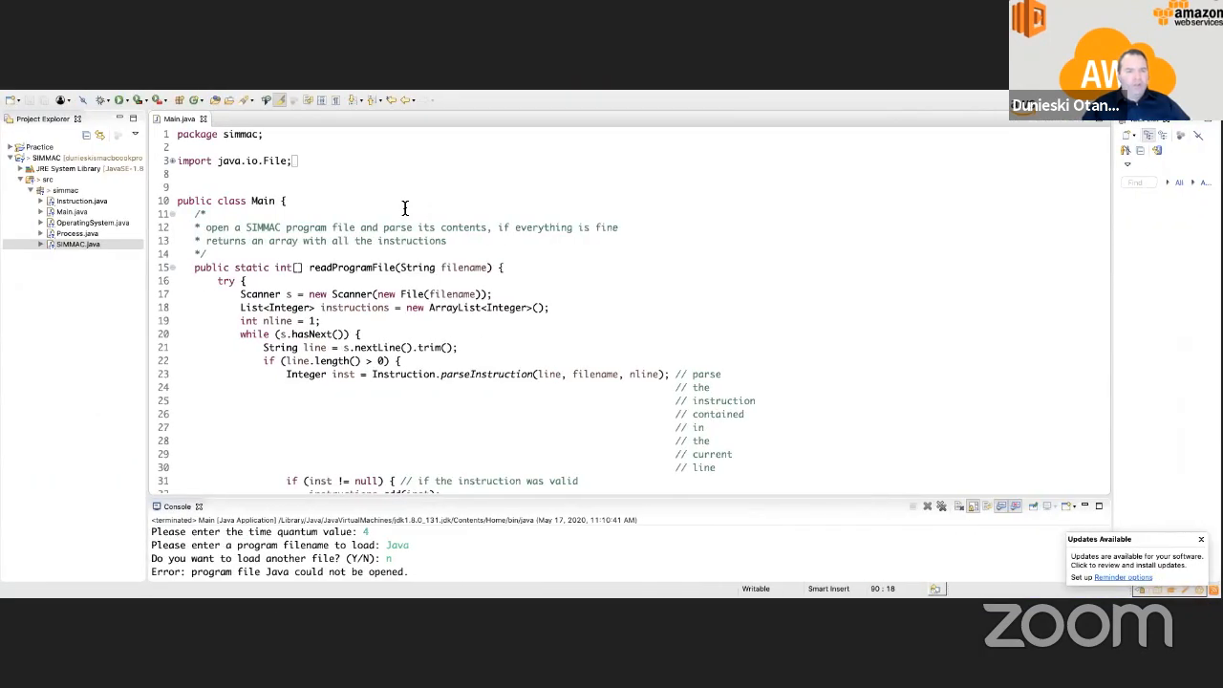
pyautogui.hotkey('ctrl', 'Left')
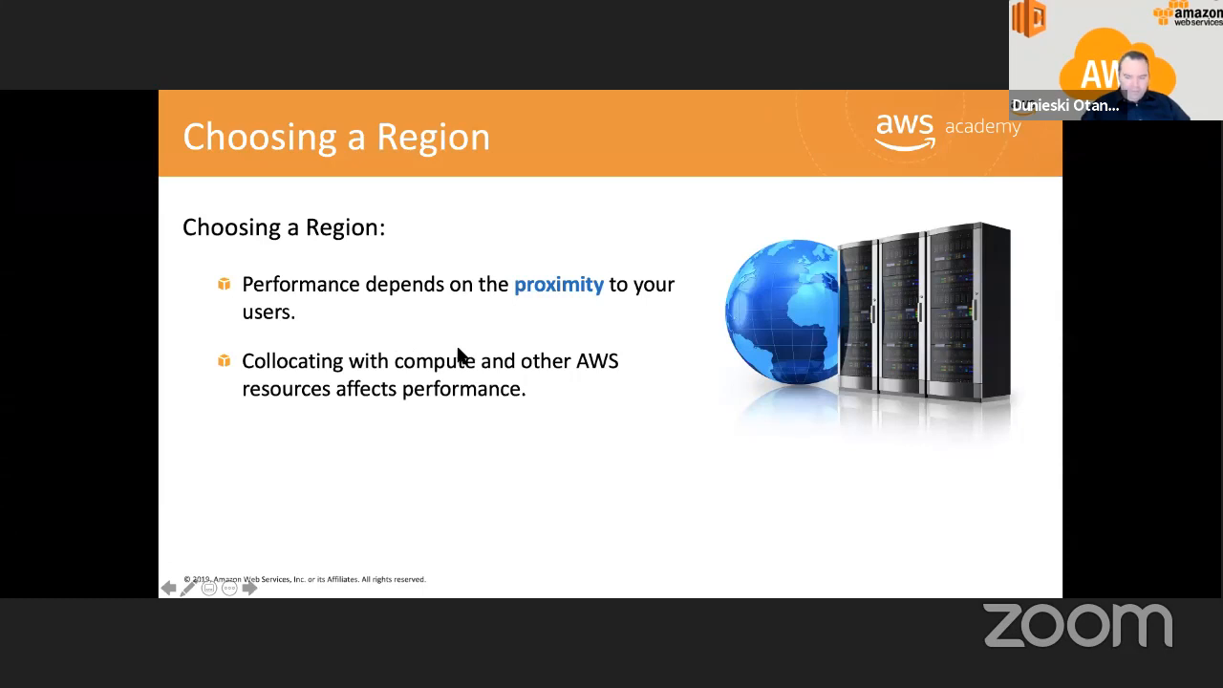
pyautogui.press('Right')
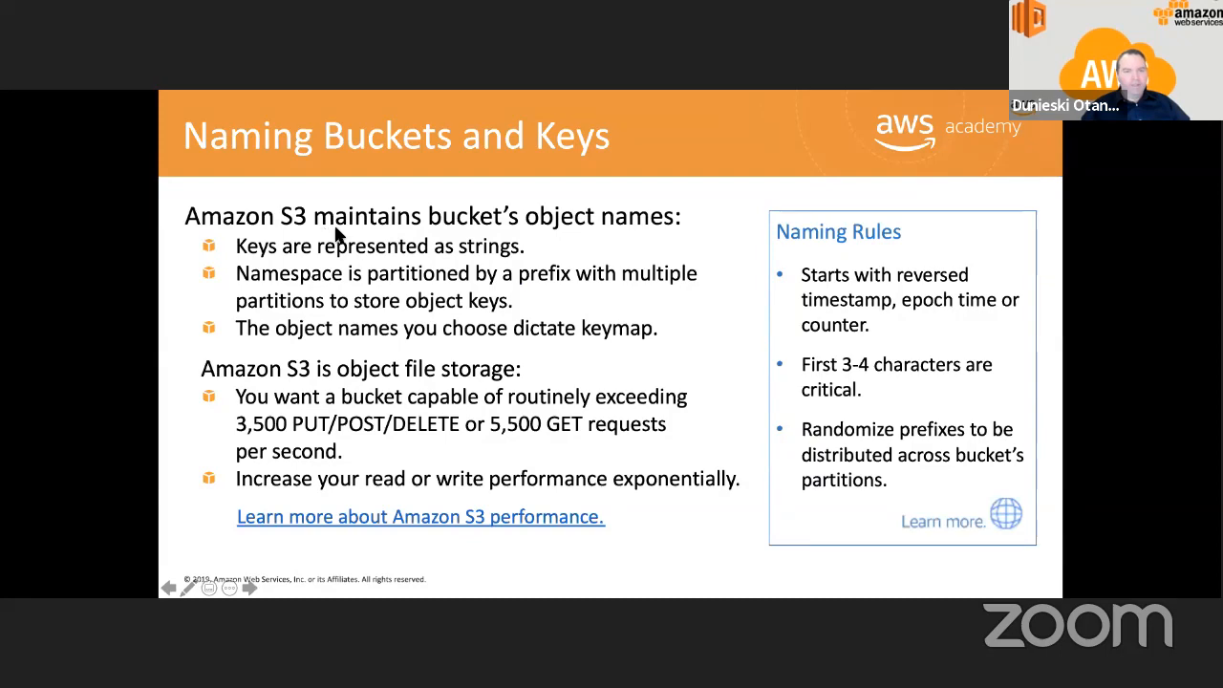
# Return to the browser and open the S3 service's bucket list.
pyautogui.hotkey('ctrl', 'Right')
pyautogui.hotkey('ctrl', 'Right')
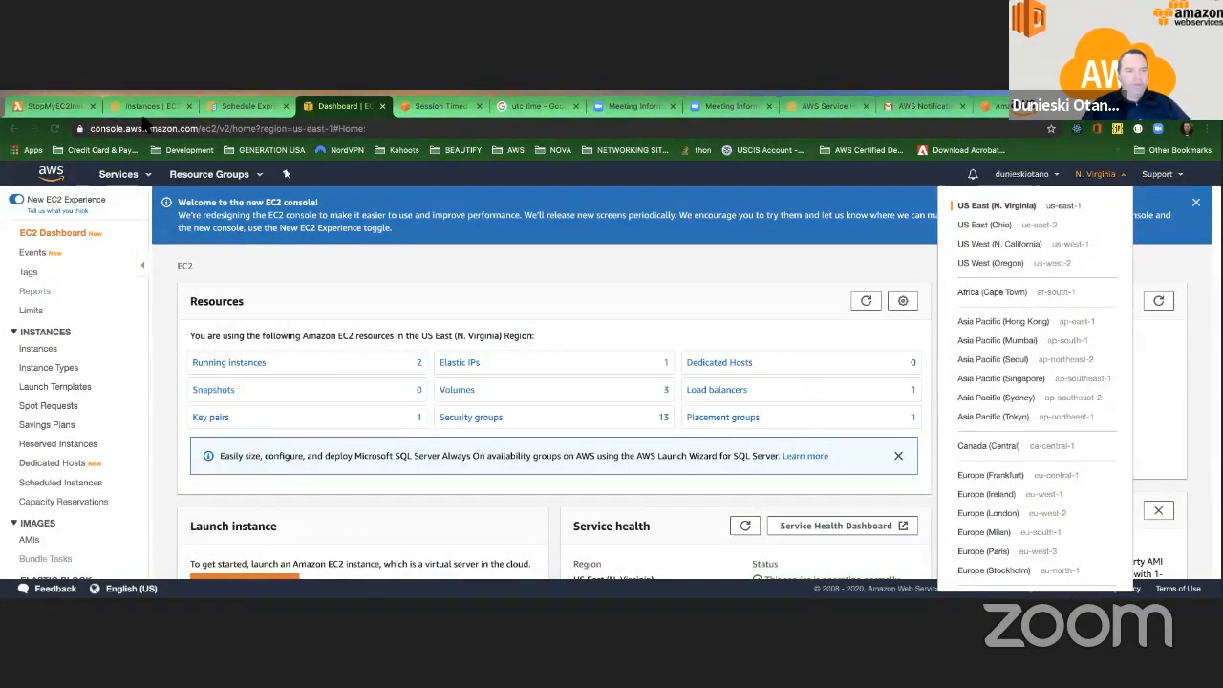
pyautogui.click(141, 177)
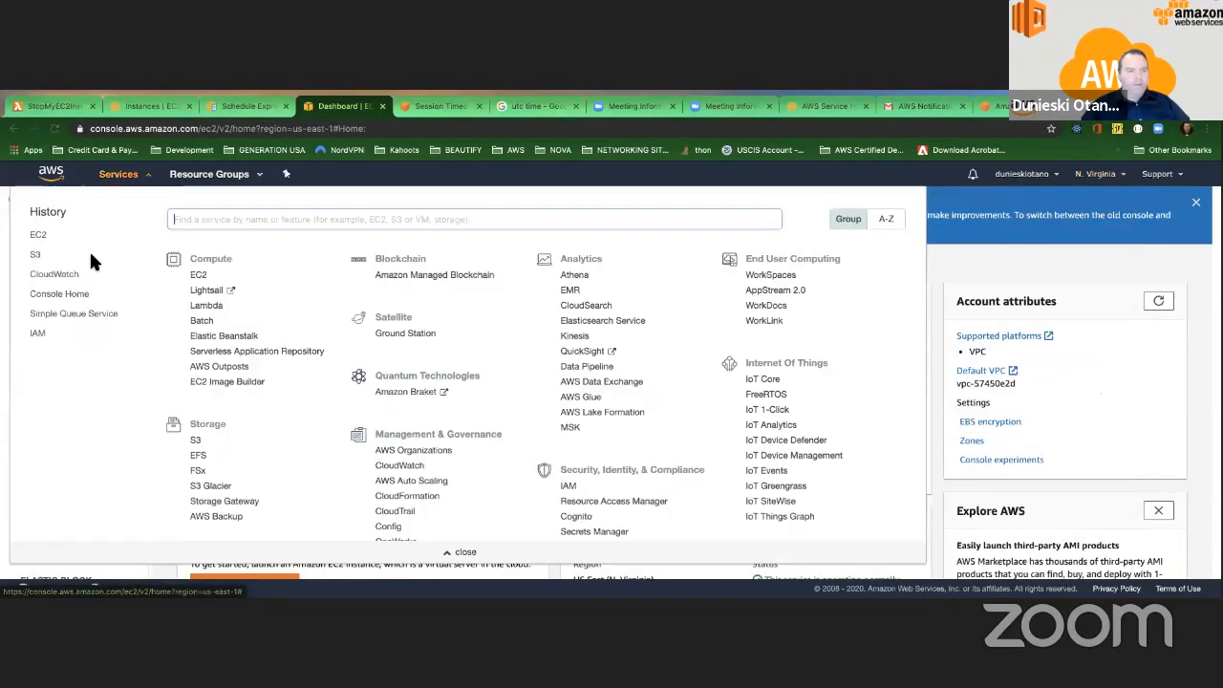
pyautogui.click(35, 258)
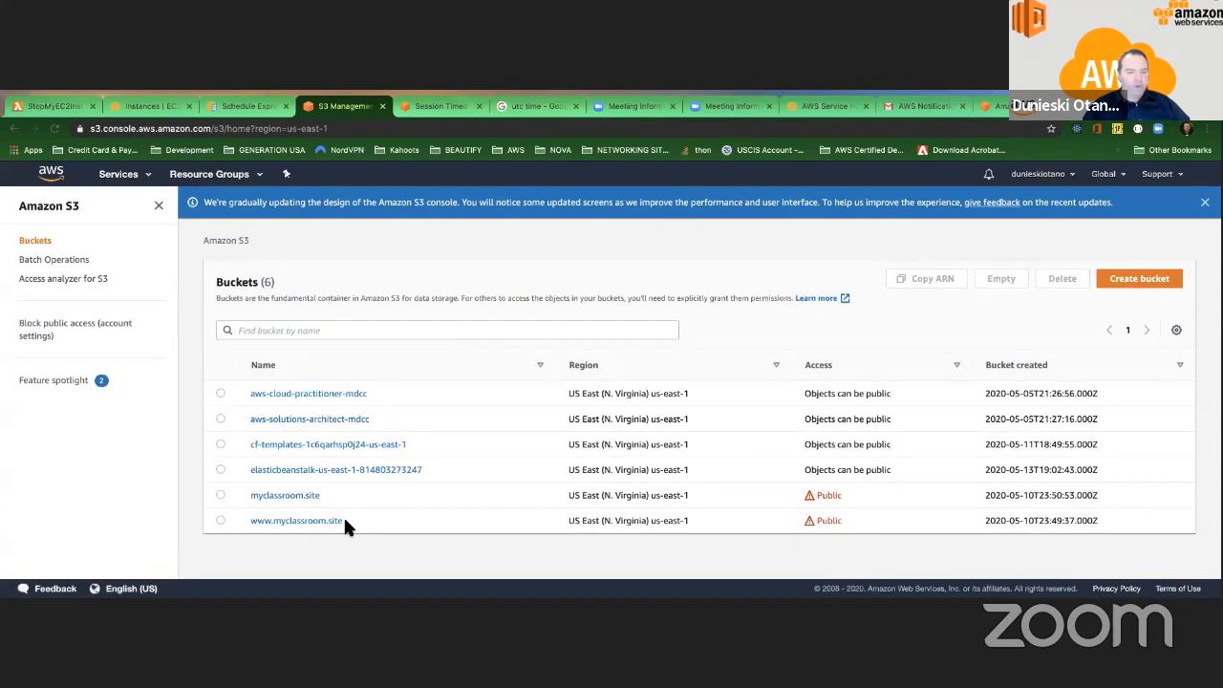
pyautogui.moveTo(343, 521); pyautogui.dragTo(249, 520)
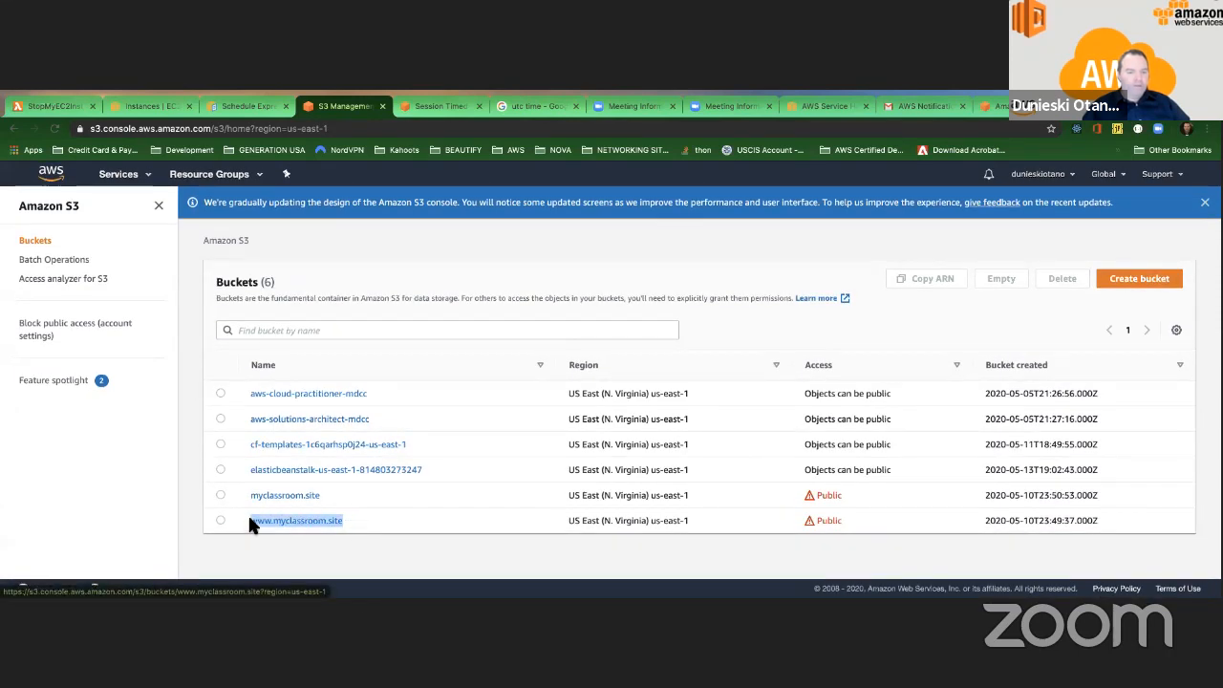
pyautogui.click(346, 521)
pyautogui.moveTo(344, 520); pyautogui.dragTo(253, 522)
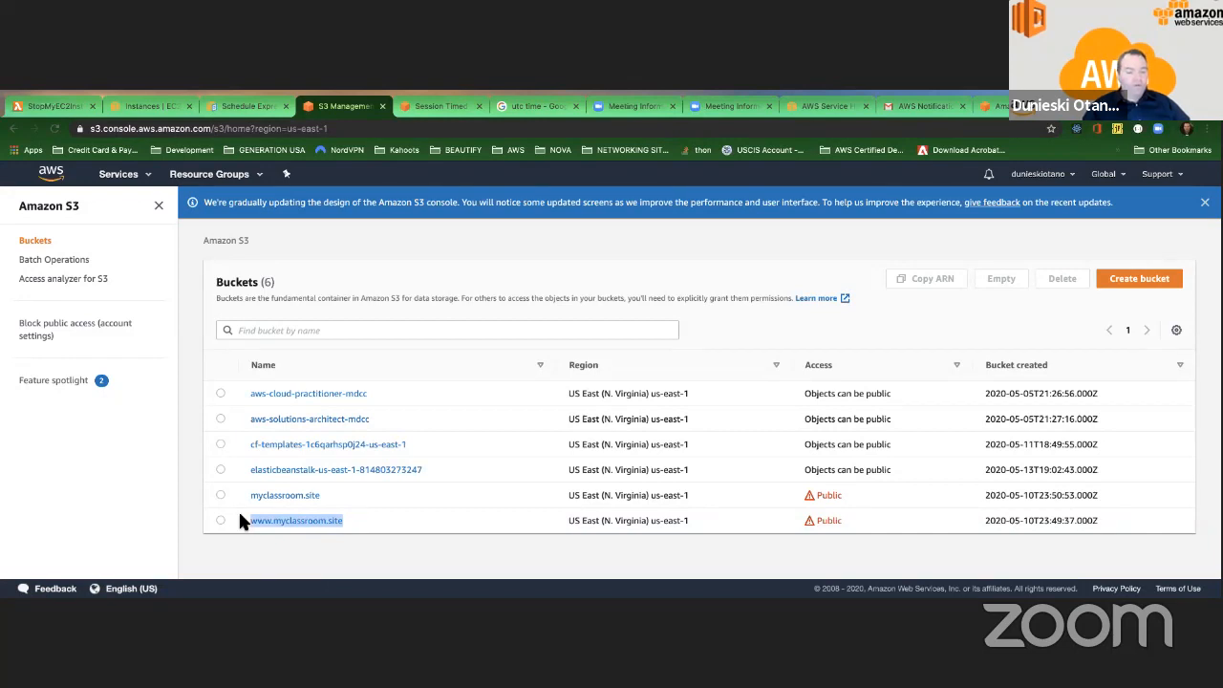
pyautogui.click(352, 521)
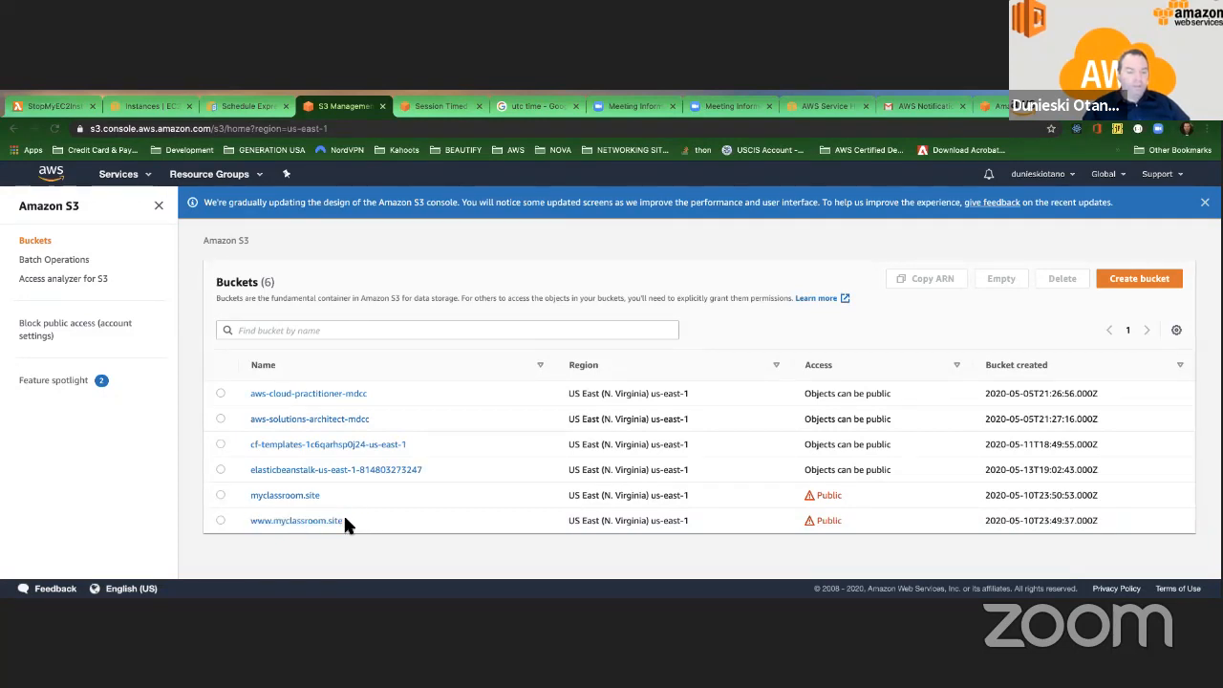
pyautogui.moveTo(344, 520); pyautogui.dragTo(249, 522)
pyautogui.click(237, 516)
pyautogui.moveTo(244, 520); pyautogui.dragTo(352, 521)
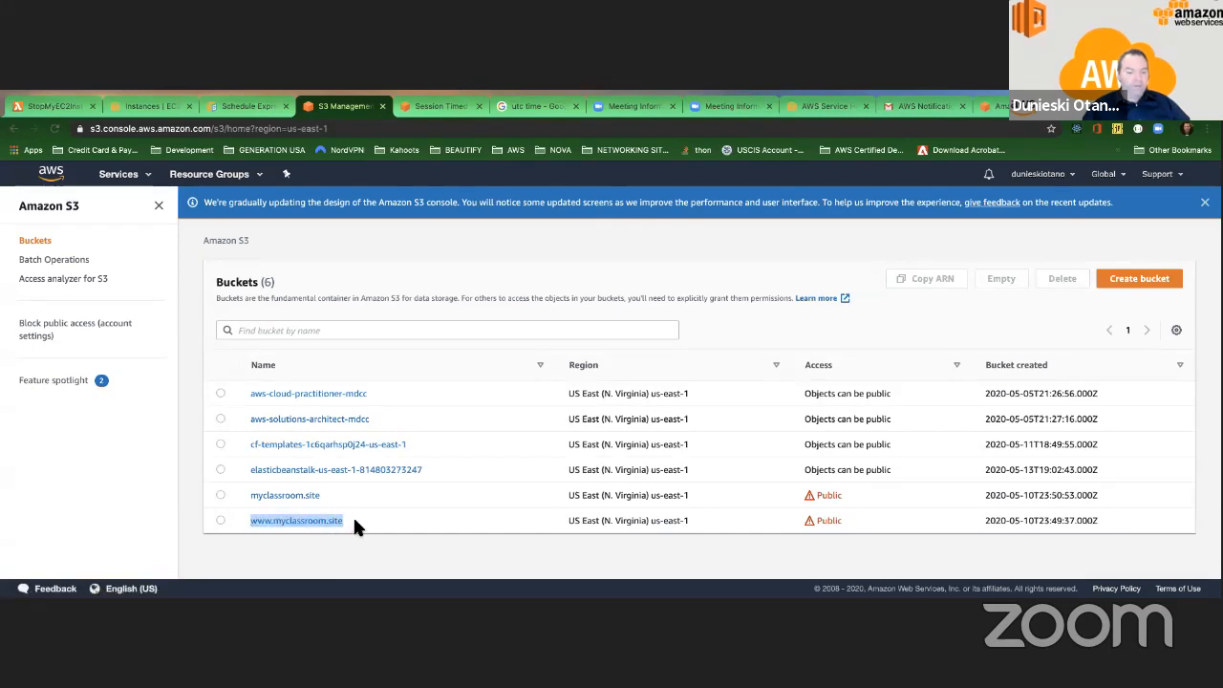
pyautogui.click(353, 522)
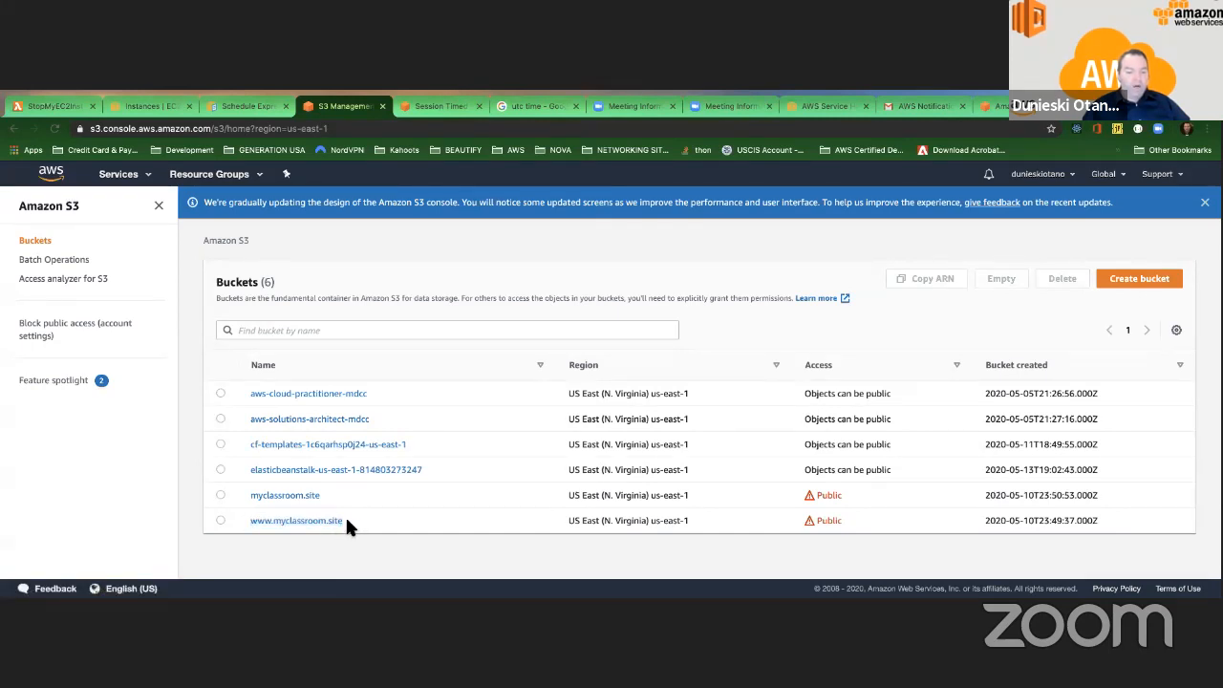
pyautogui.moveTo(343, 521); pyautogui.dragTo(249, 521)
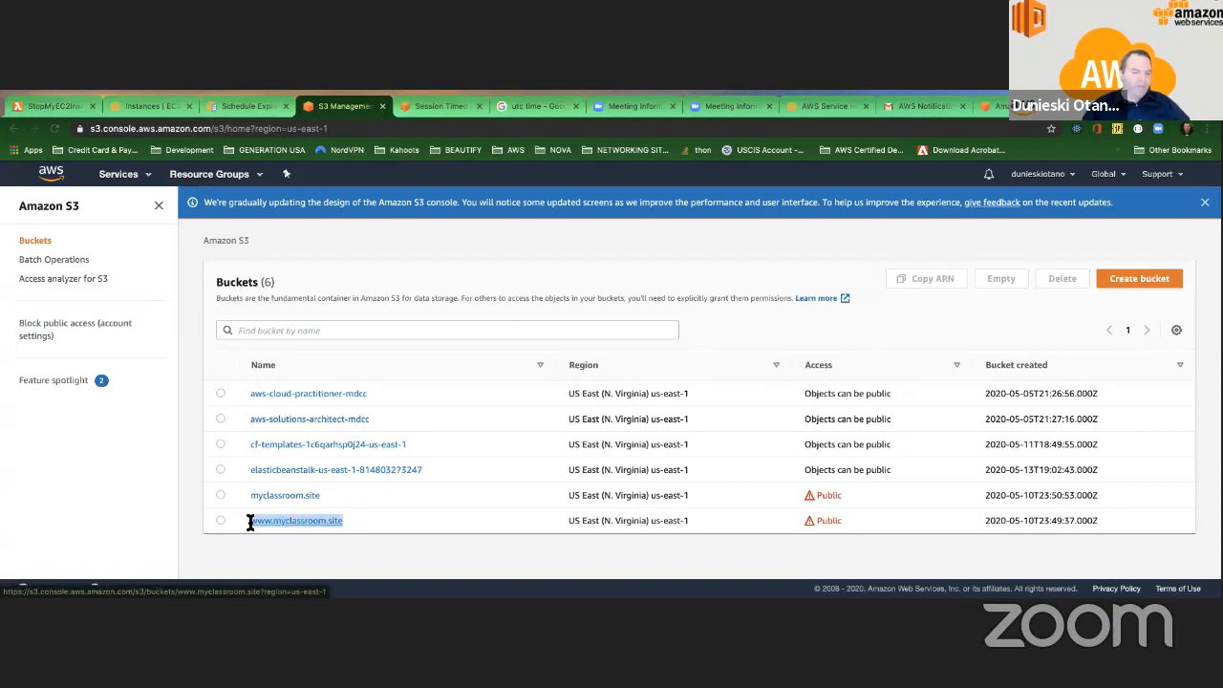
pyautogui.click(242, 516)
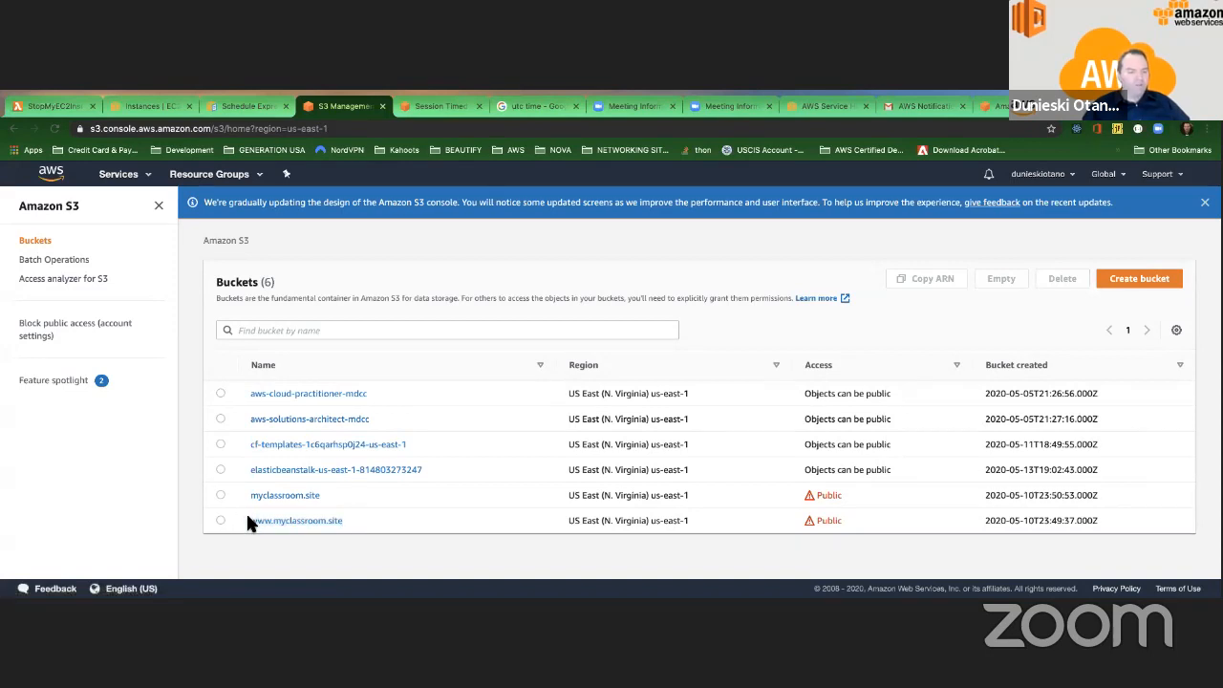
pyautogui.moveTo(251, 520)
pyautogui.mouseDown()
pyautogui.moveTo(347, 520)
pyautogui.moveTo(250, 522)
pyautogui.mouseUp()
pyautogui.click(347, 520)
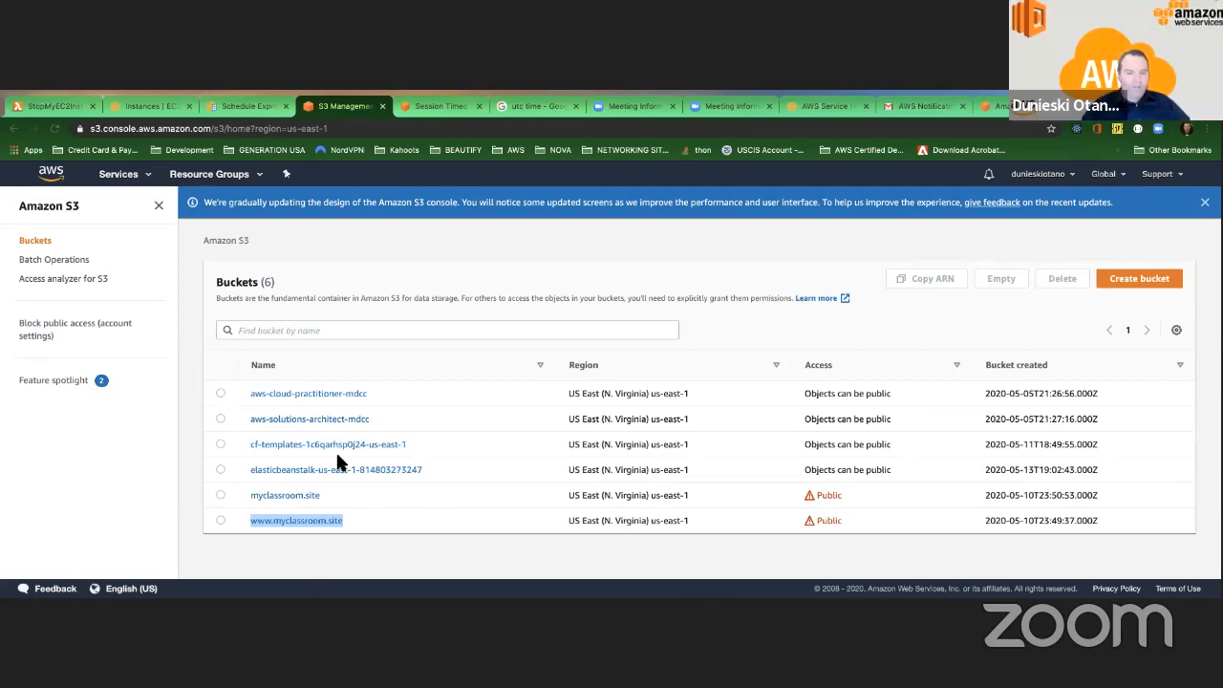
# Revisit the Naming Buckets and Keys slide, then switch back to the S3 bucket list.
pyautogui.hotkey('ctrl', 'Left')
pyautogui.hotkey('ctrl', 'Left')
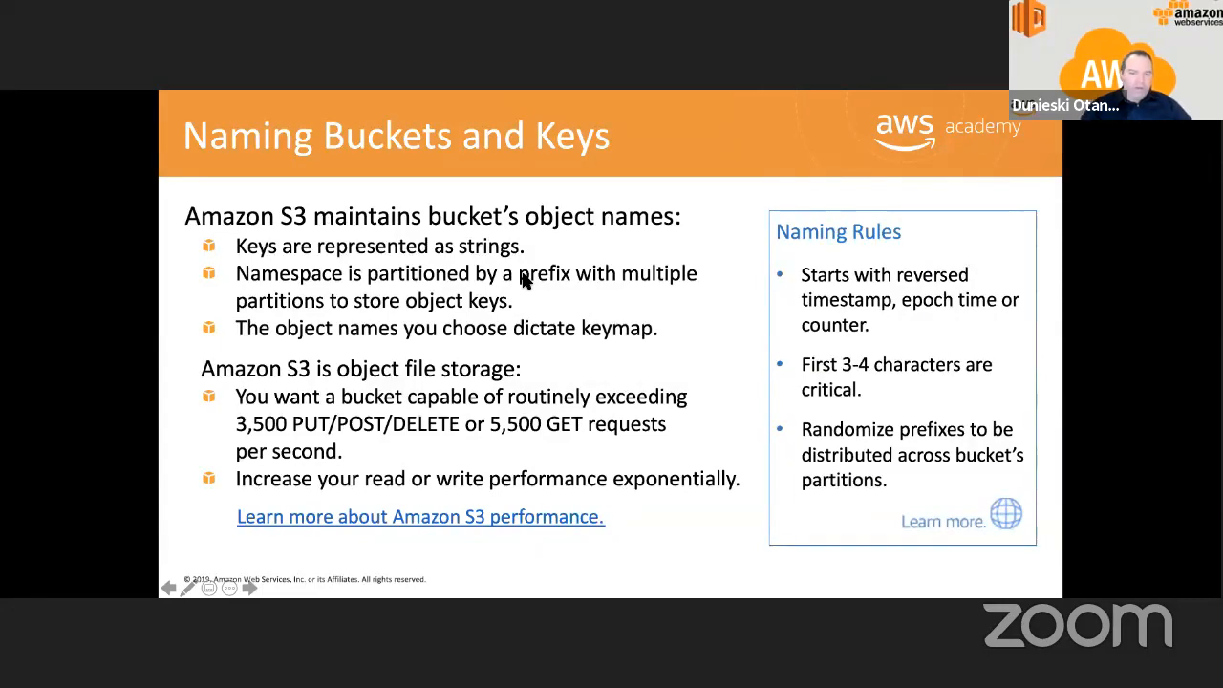
pyautogui.hotkey('ctrl', 'Right')
pyautogui.hotkey('ctrl', 'Right')
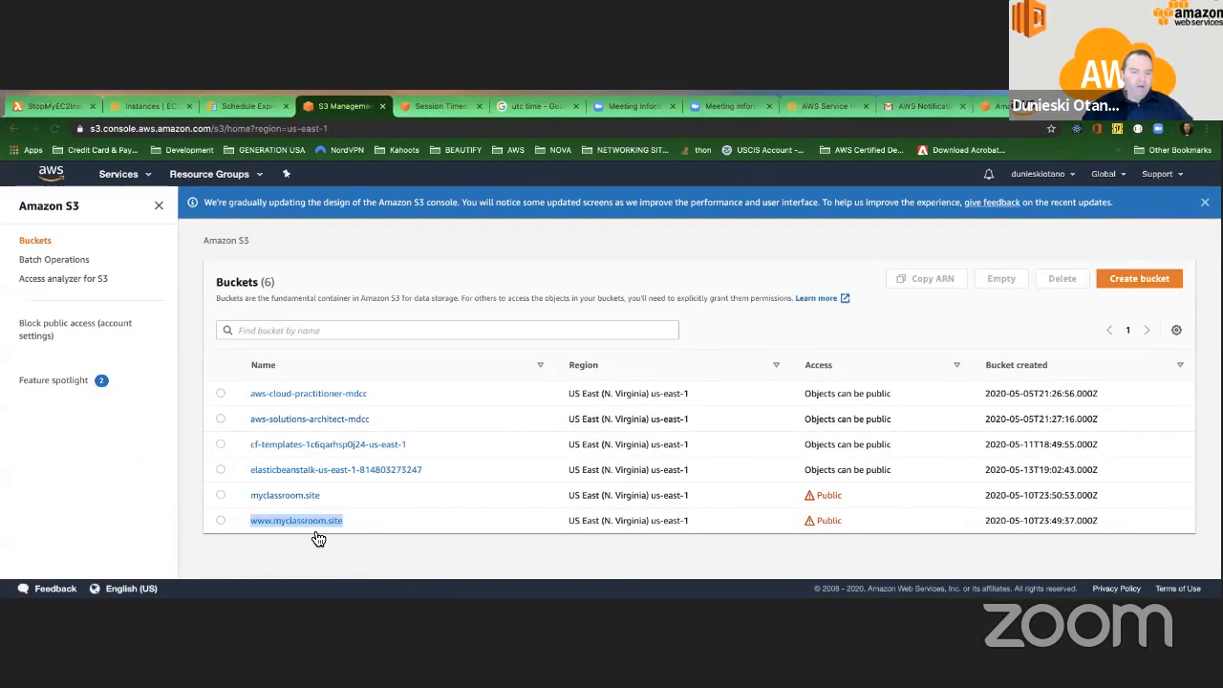
pyautogui.click(315, 522)
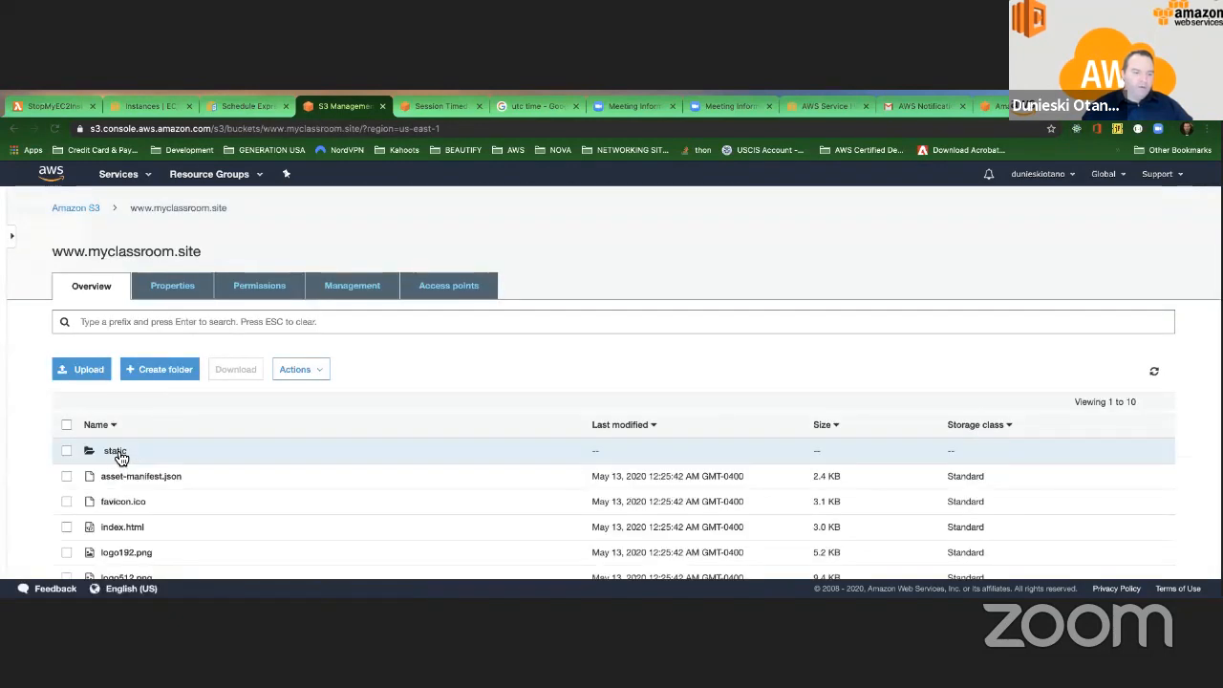
pyautogui.click(117, 451)
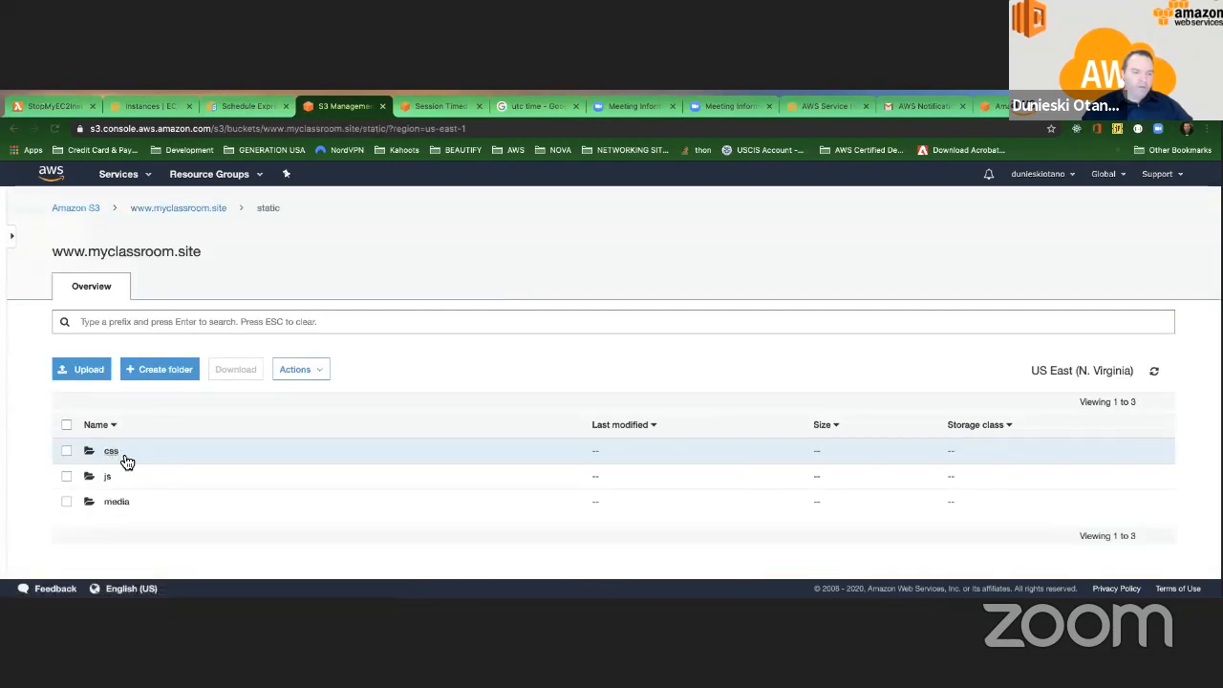
pyautogui.click(168, 374)
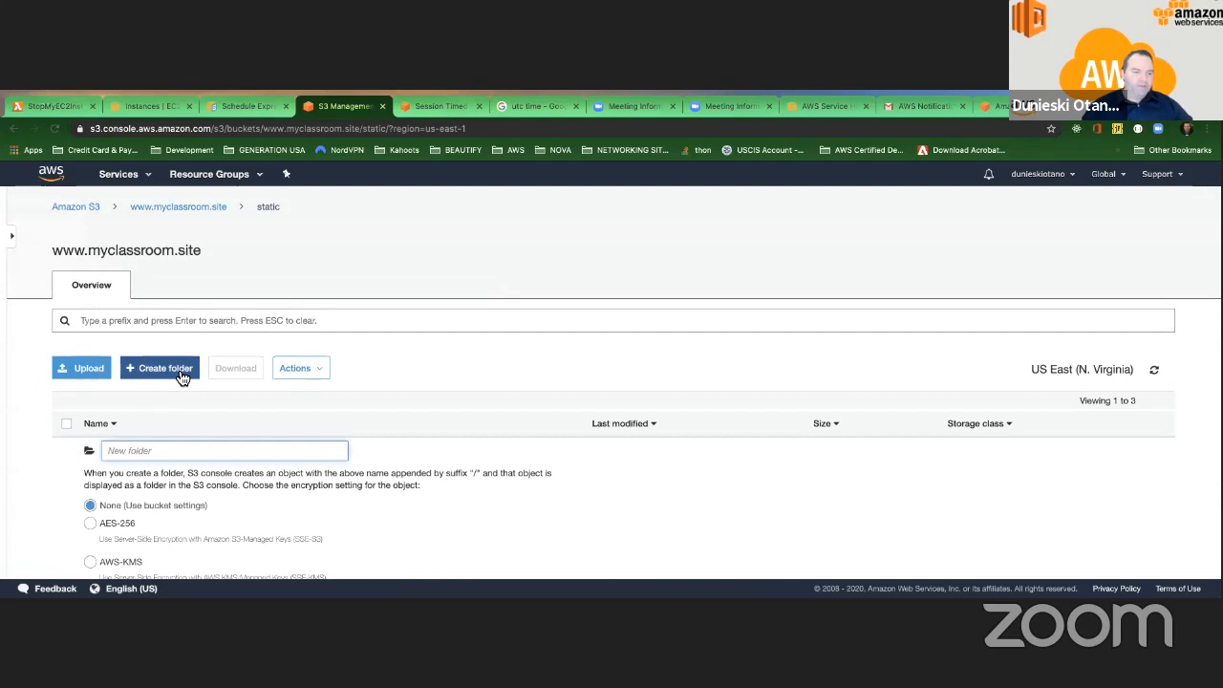
pyautogui.scroll(-3, 180, 377)
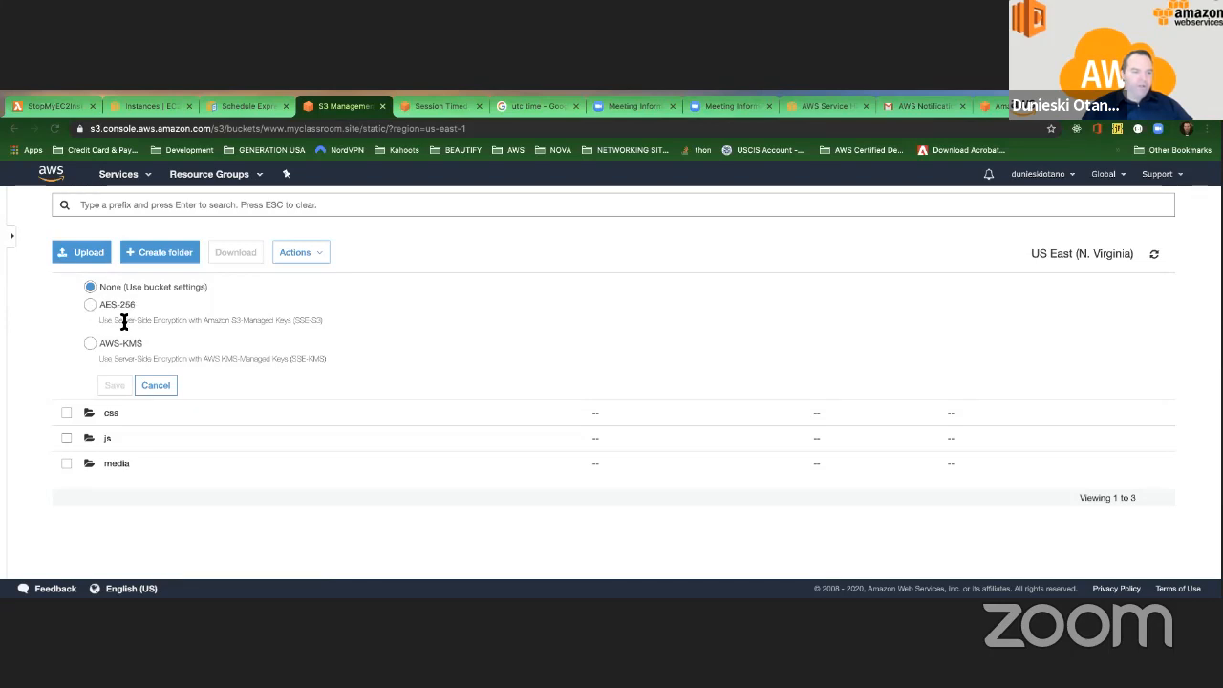
pyautogui.moveTo(154, 321); pyautogui.dragTo(180, 320)
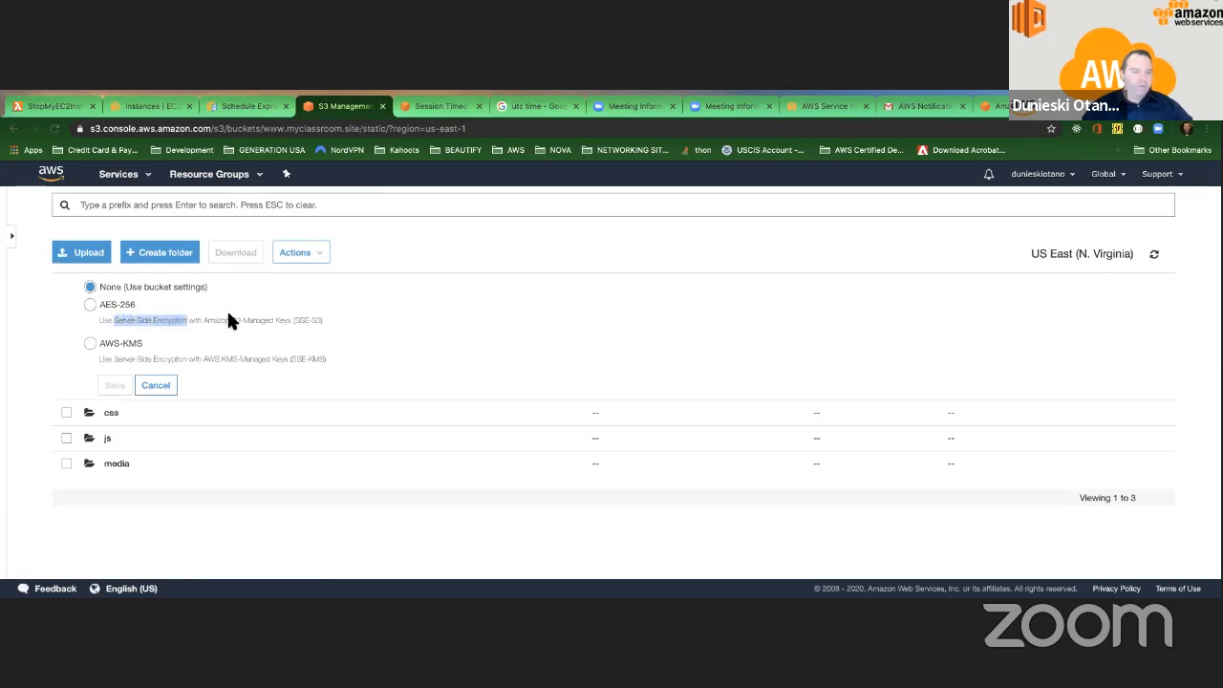
pyautogui.click(228, 320)
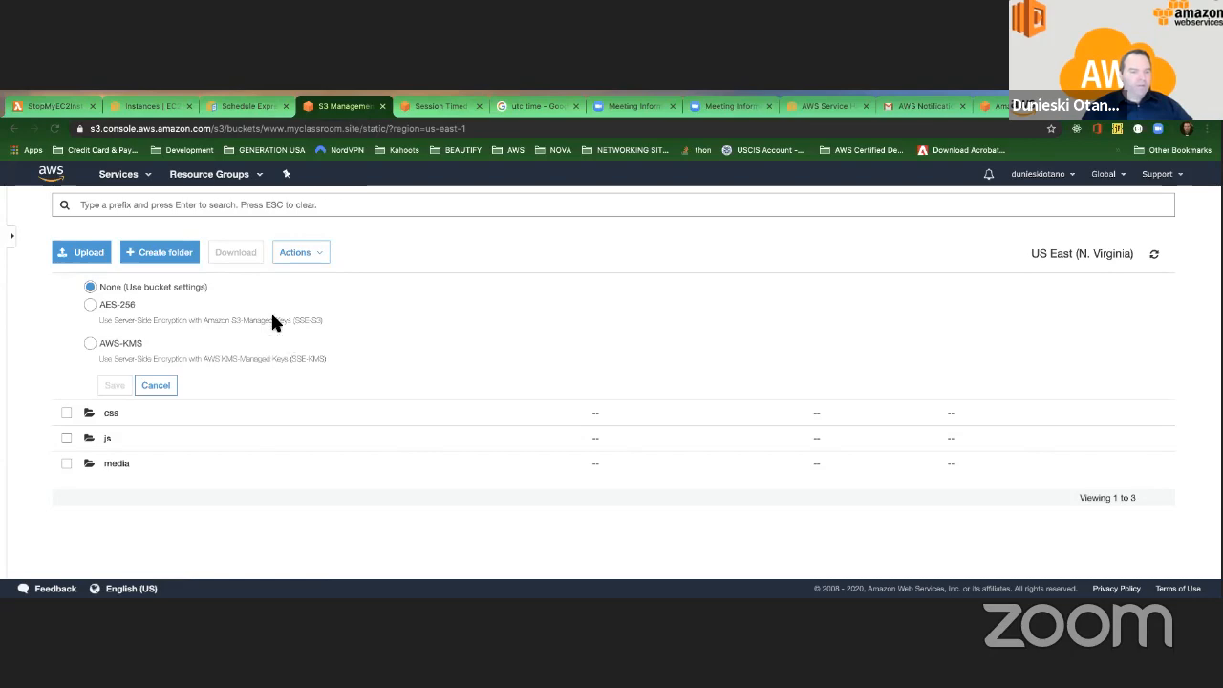
# Return to the slides and go back from Amazon S3 Partitions to the Naming Buckets and Keys slide.
pyautogui.hotkey('ctrl', 'Left')
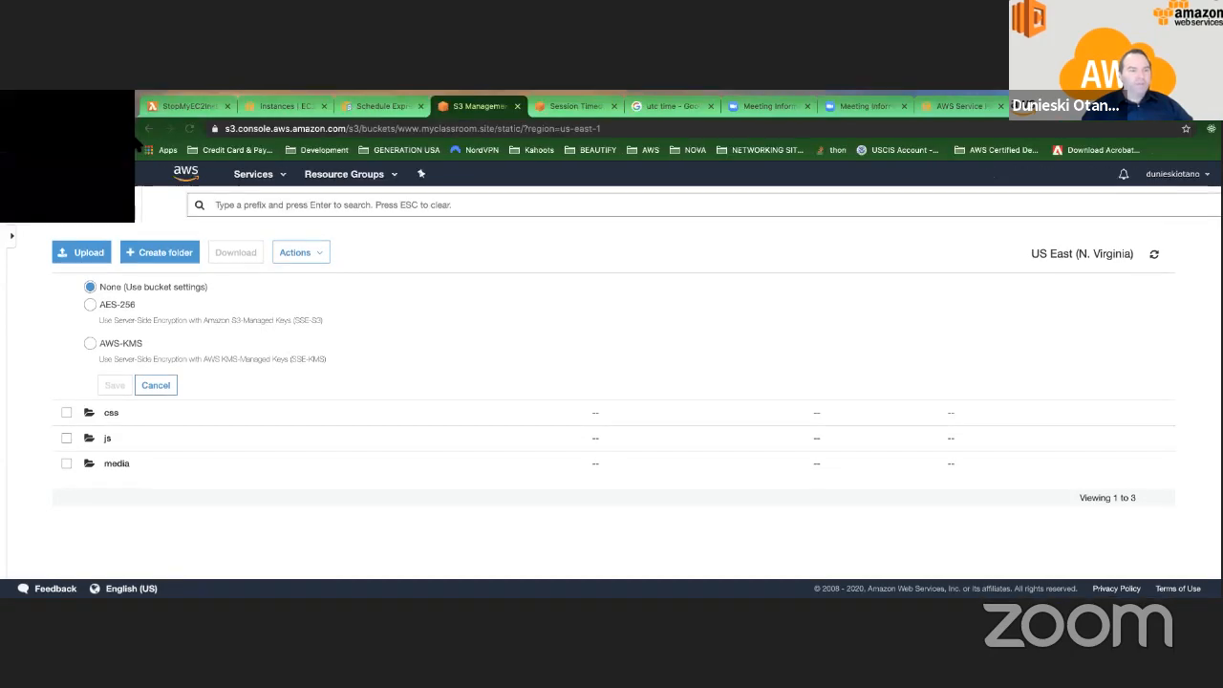
pyautogui.hotkey('ctrl', 'Left')
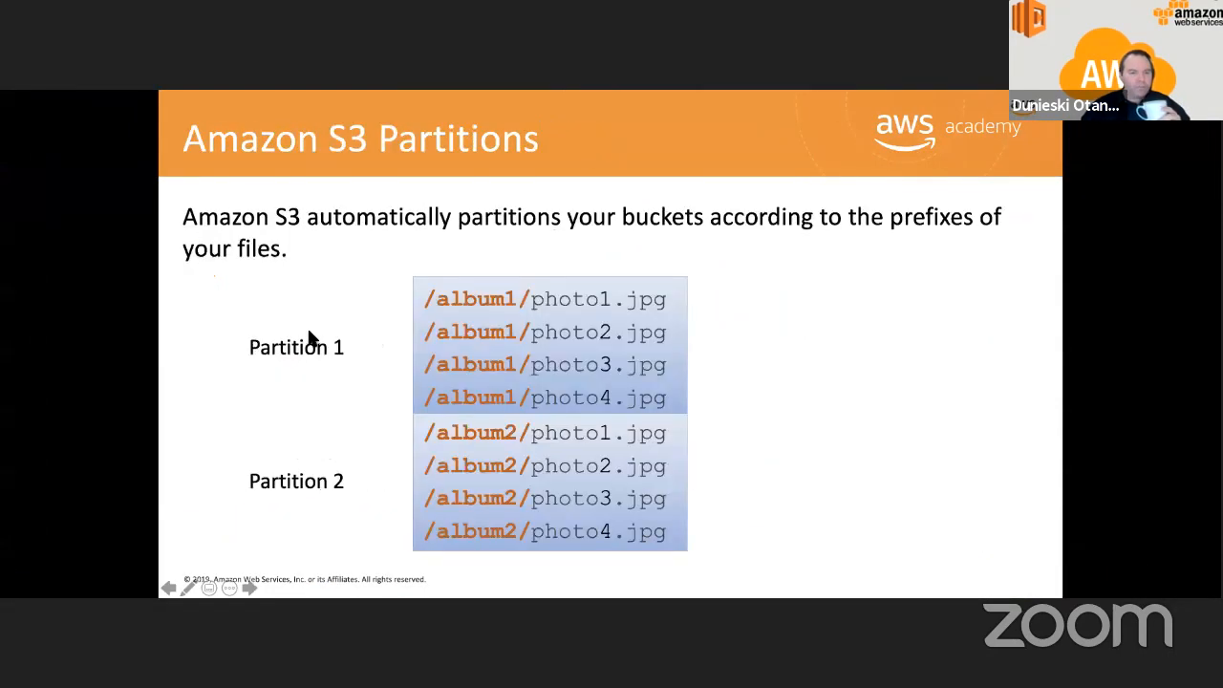
pyautogui.press('Left')
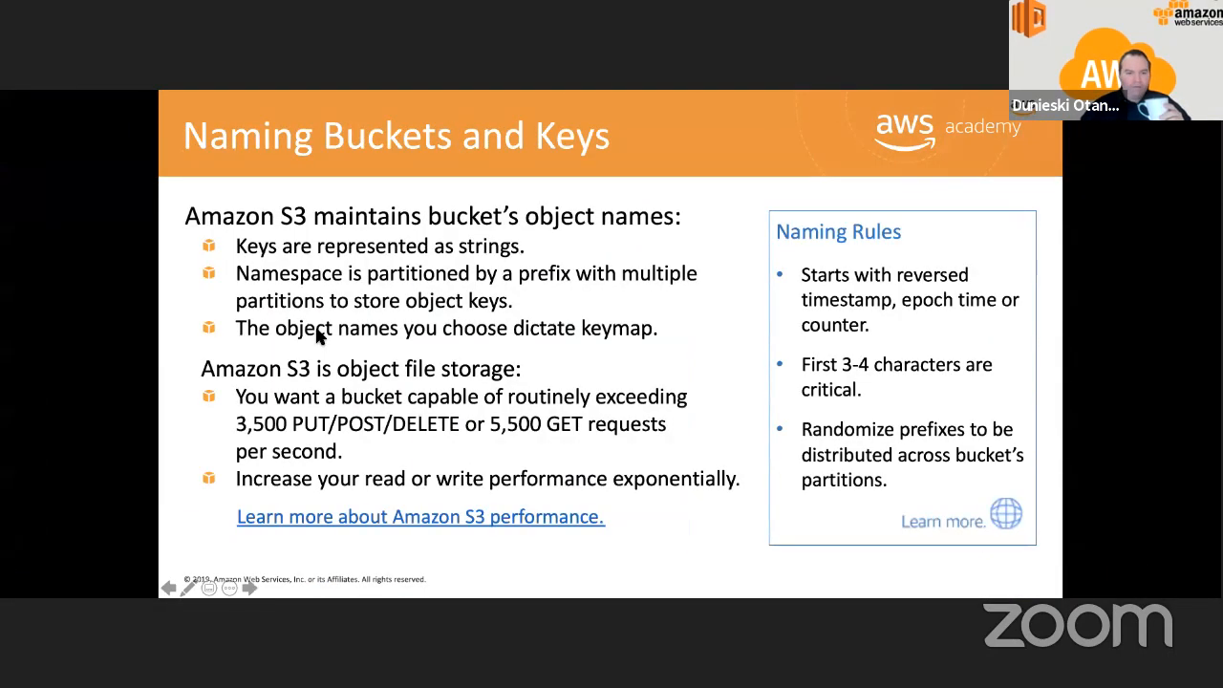
pyautogui.press('Right')
pyautogui.press('Left')
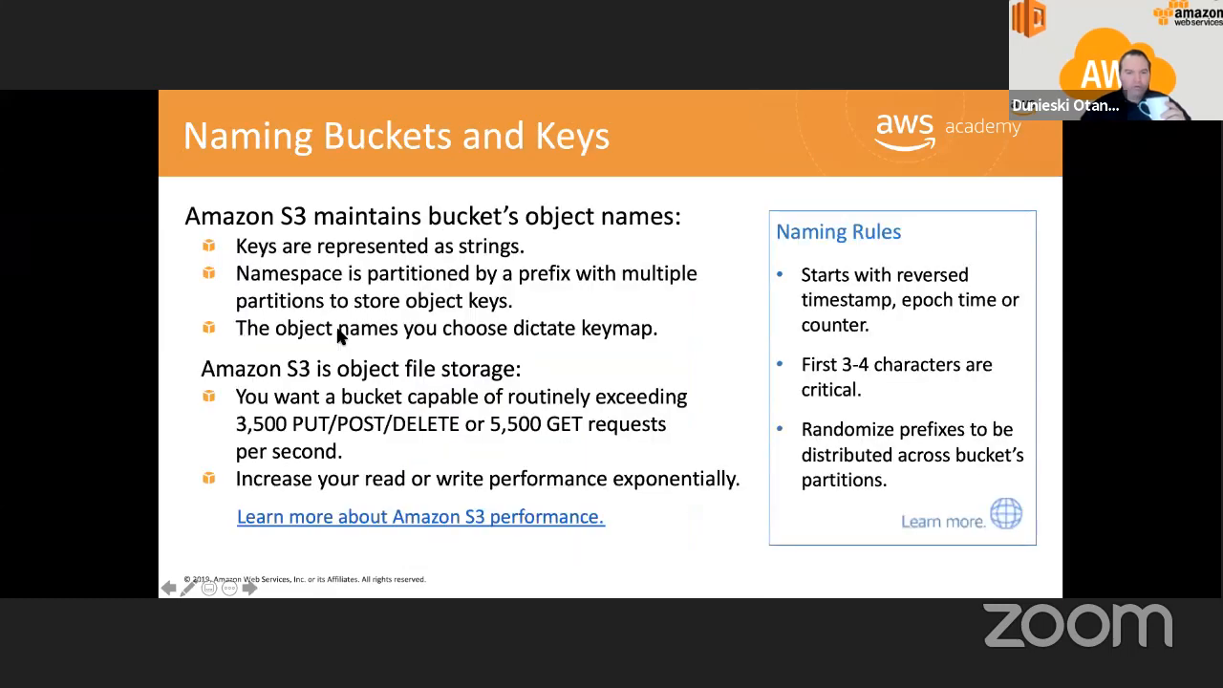
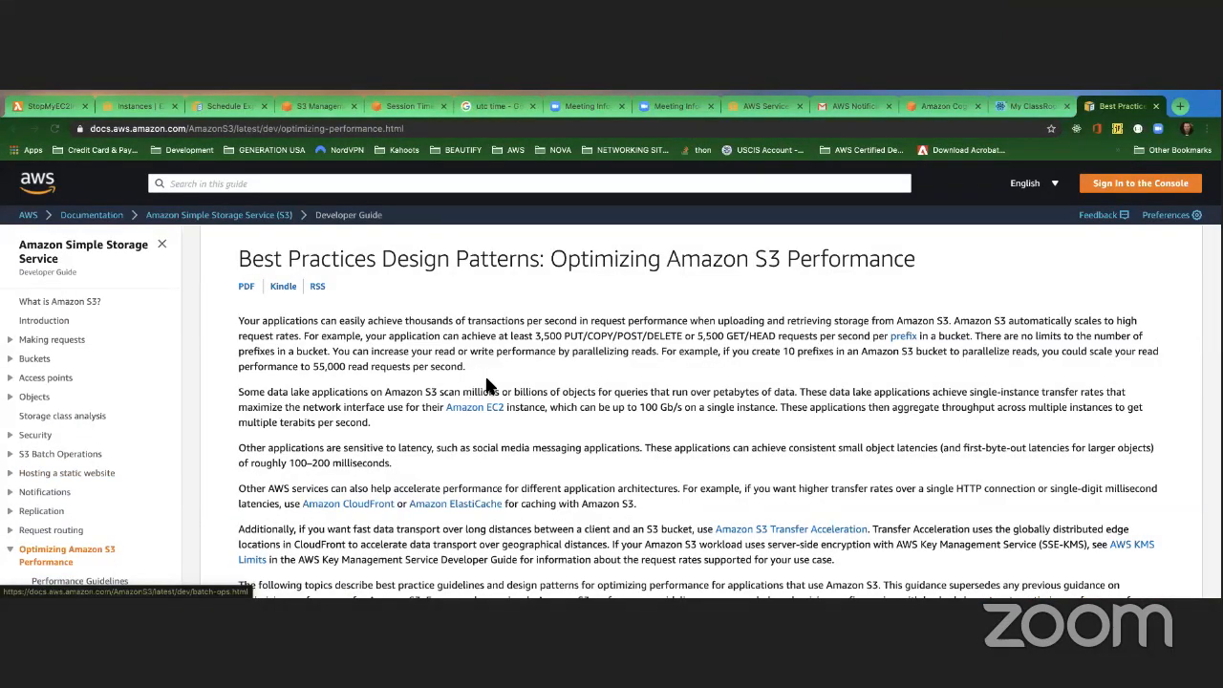
# Select the web address of the Optimizing Amazon S3 Performance documentation page, then return to the Naming Buckets and Keys slide.
pyautogui.click(414, 129)
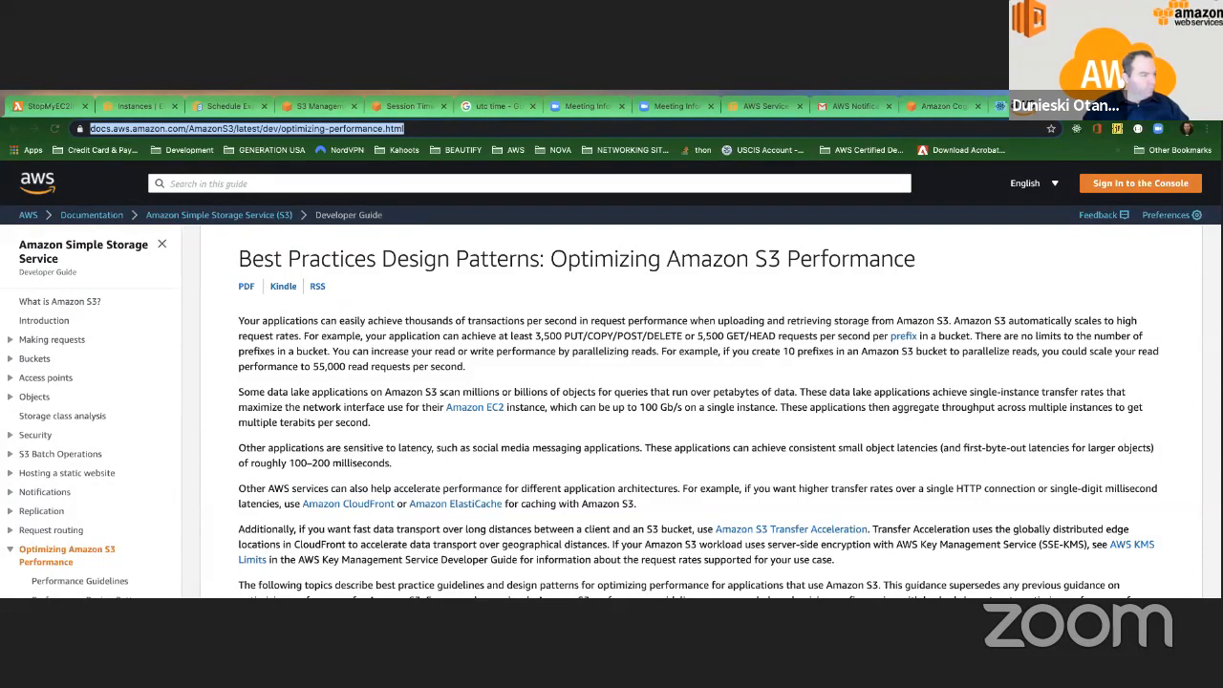
pyautogui.press('super+Tab')
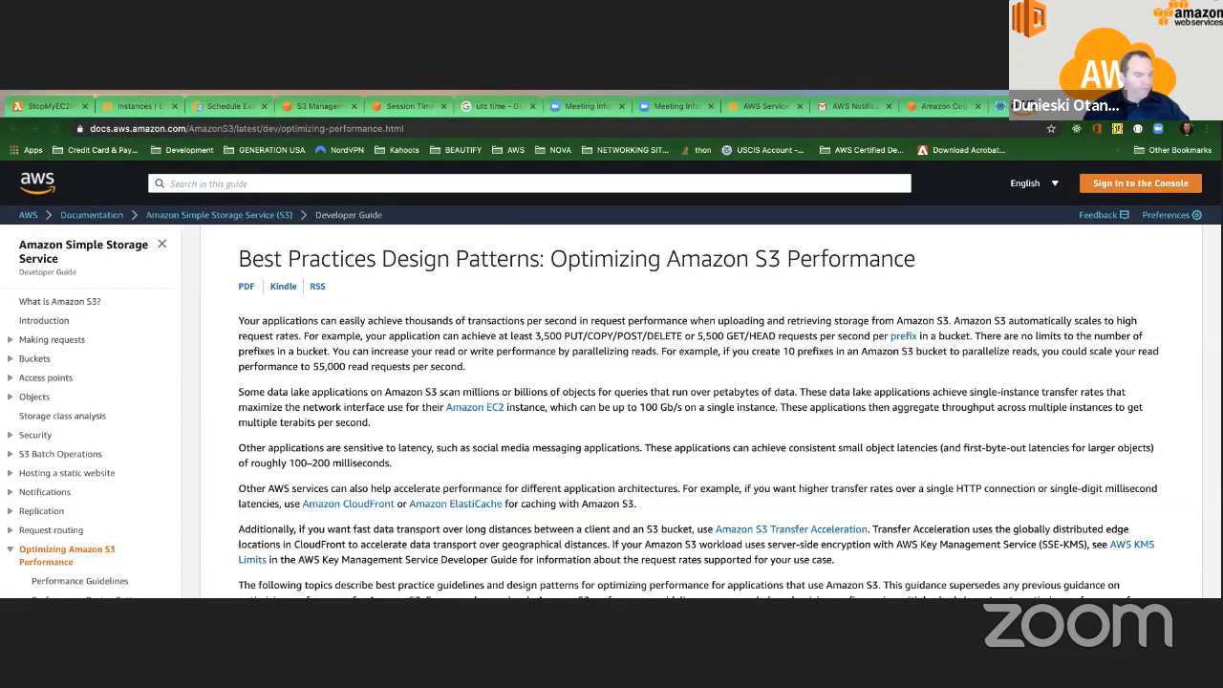
pyautogui.hotkey('ctrl', 'Left')
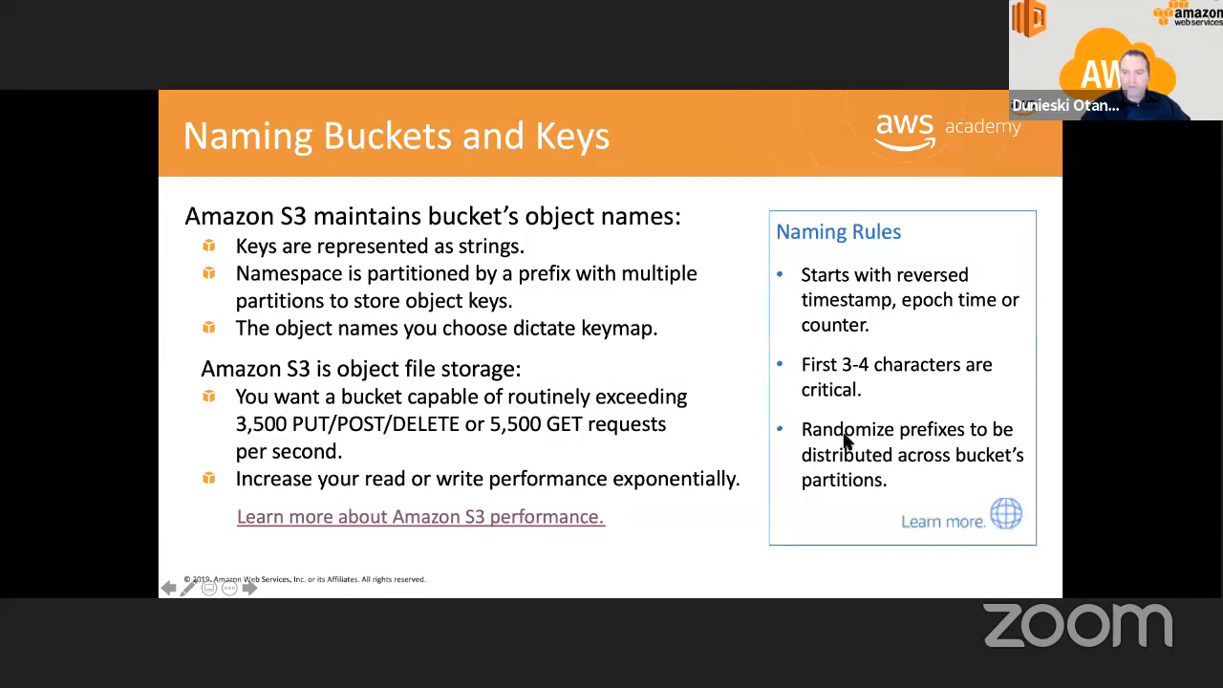
# Switch to the browser and replace the documentation page's address with a Google search for "epoch time".
pyautogui.hotkey('ctrl', 'Right')
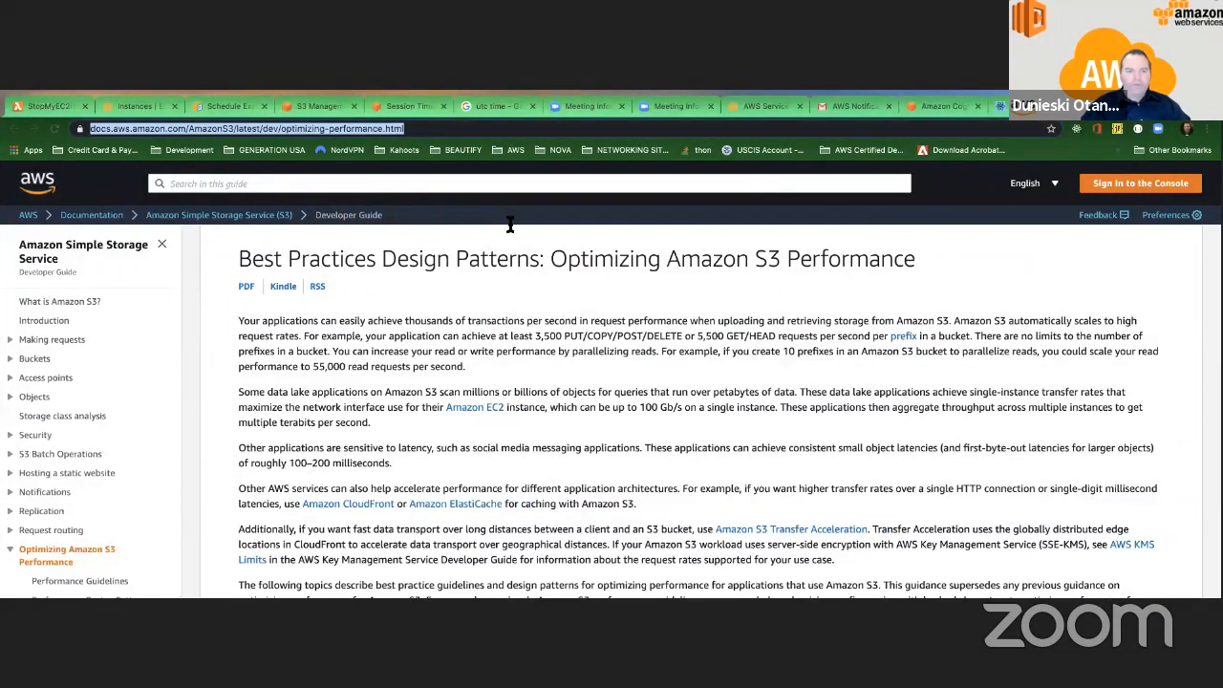
pyautogui.click(417, 129)
pyautogui.moveTo(449, 130); pyautogui.dragTo(127, 134)
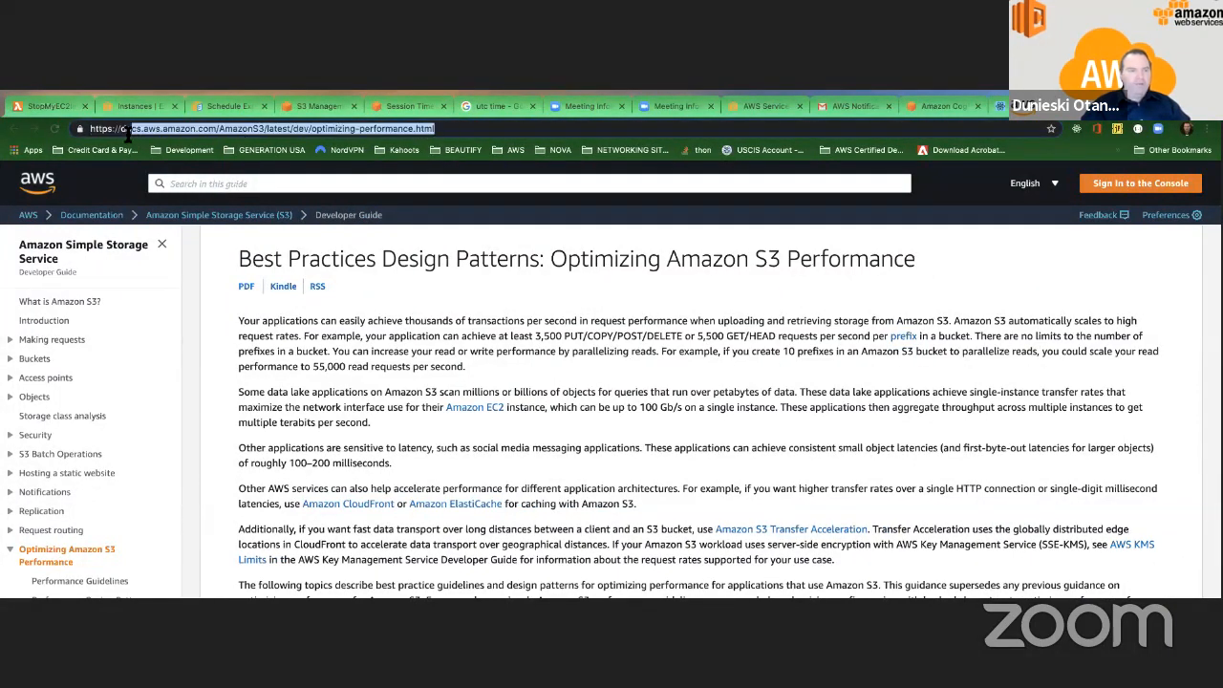
pyautogui.press('BackSpace')
pyautogui.press('BackSpace')
pyautogui.press('BackSpace')
pyautogui.press('BackSpace')
pyautogui.press('BackSpace')
pyautogui.press('BackSpace')
pyautogui.press('BackSpace')
pyautogui.press('BackSpace')
pyautogui.press('BackSpace')
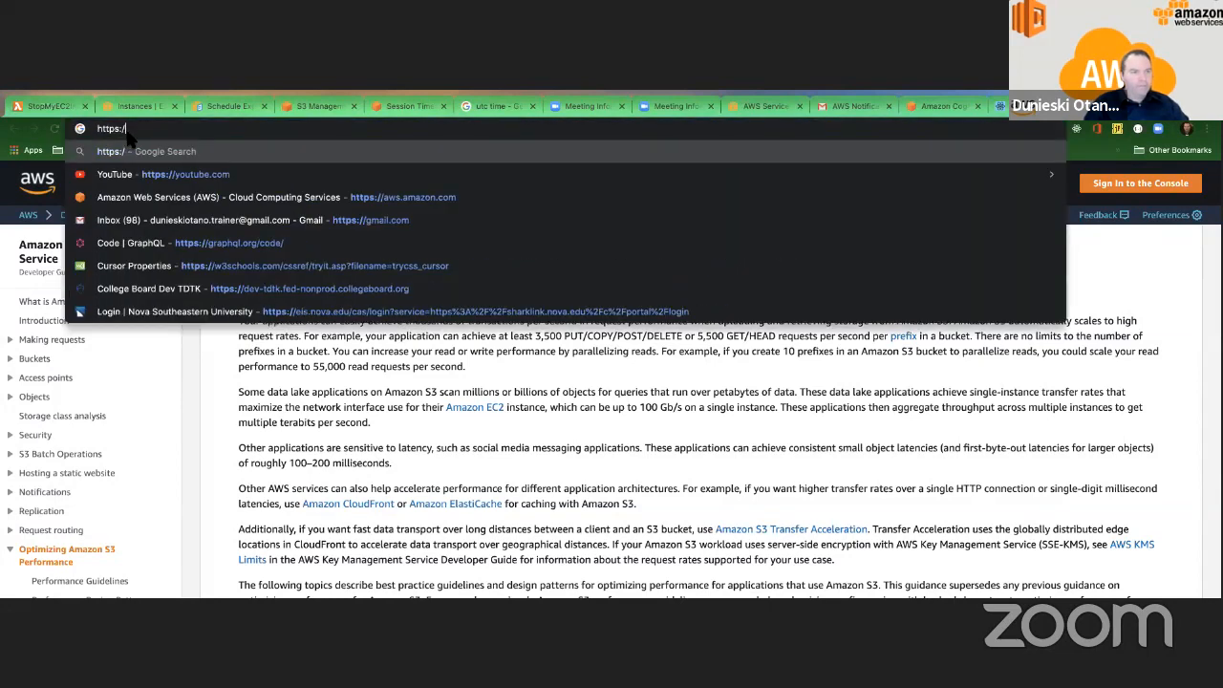
pyautogui.press('BackSpace')
pyautogui.write('epo')
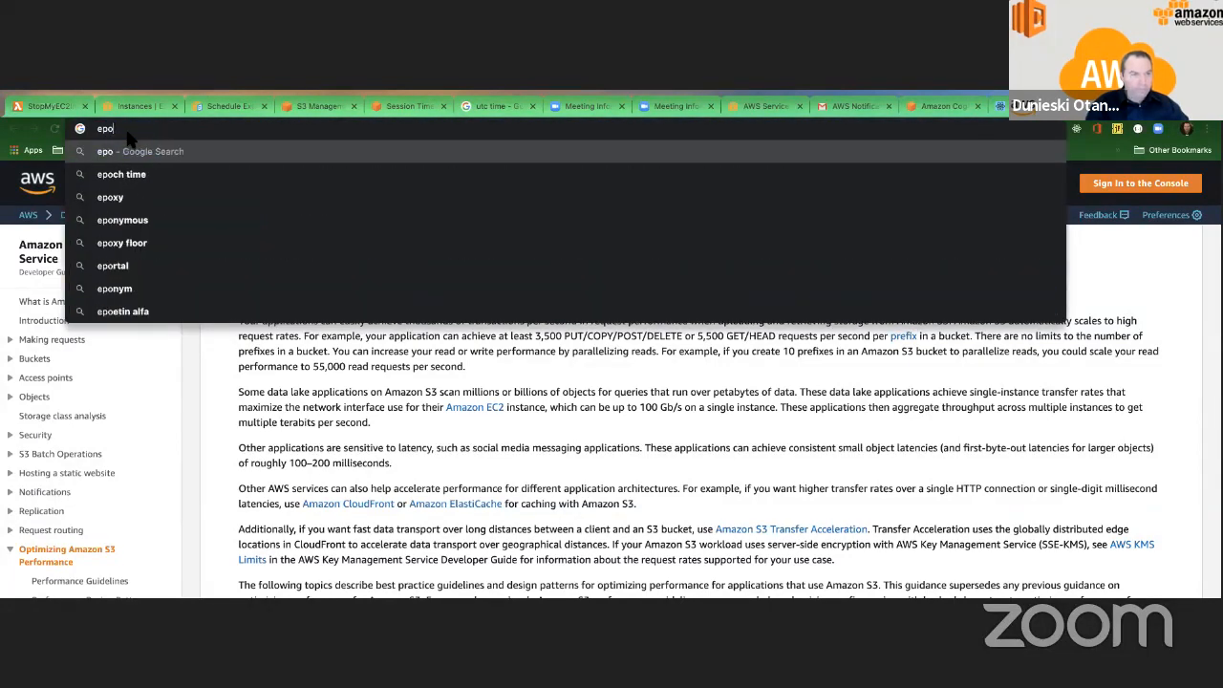
pyautogui.write('ch')
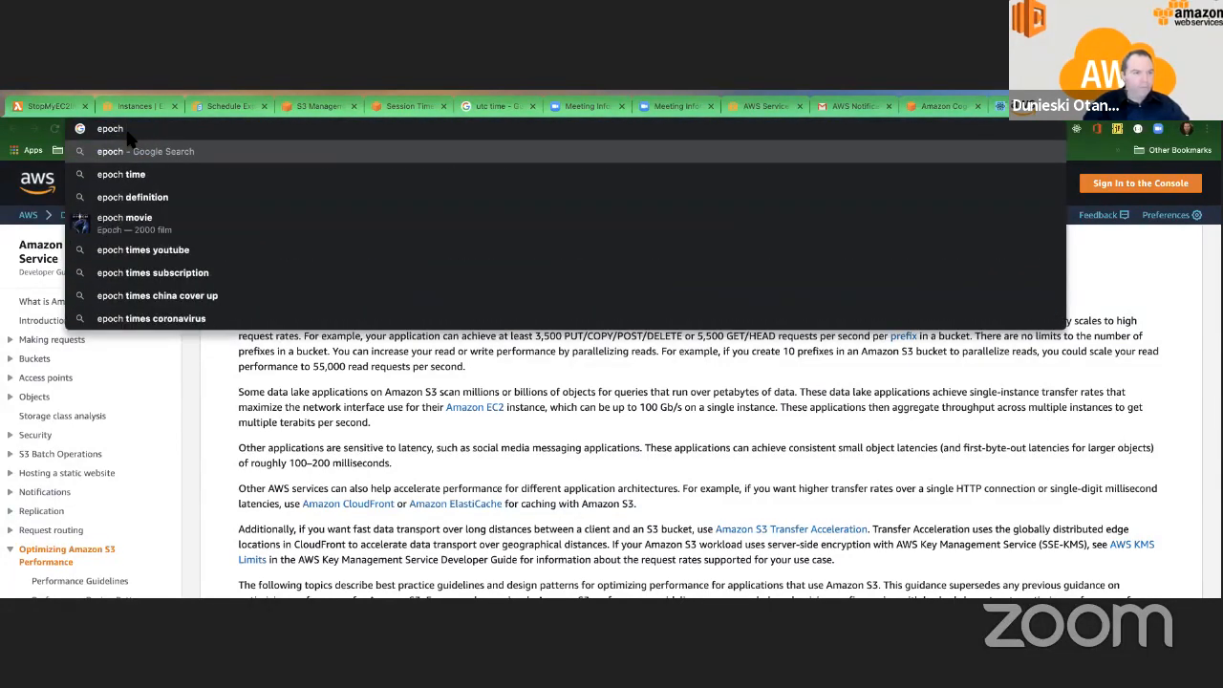
pyautogui.click(144, 174)
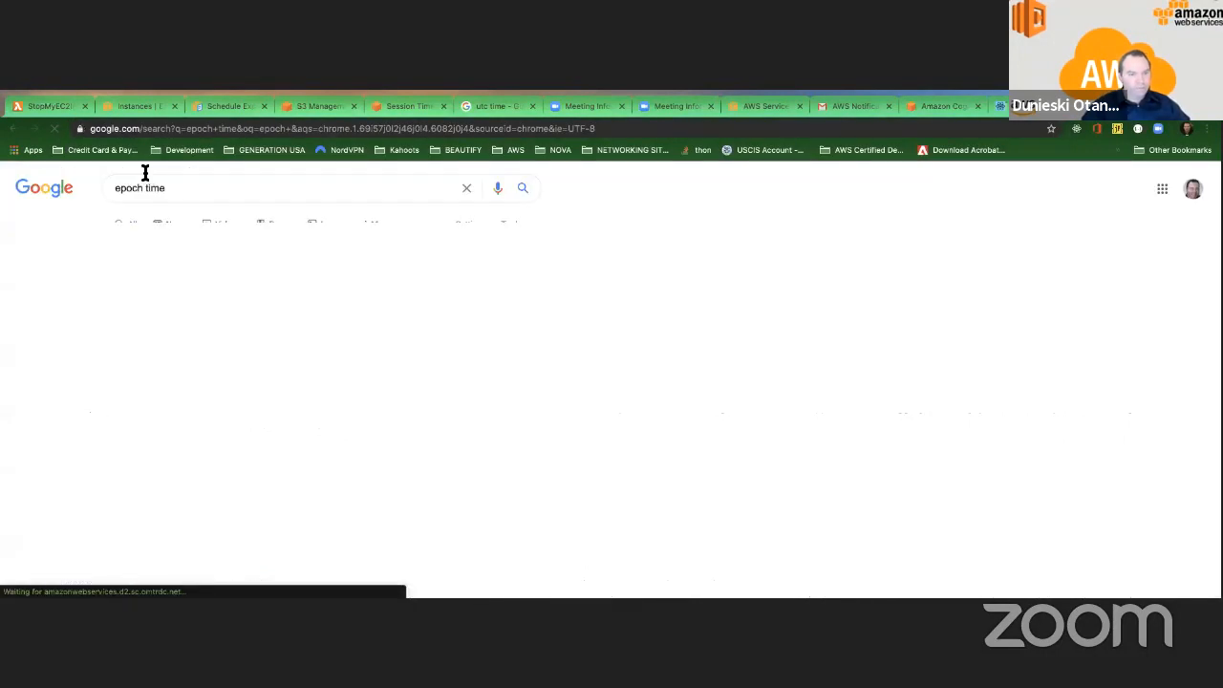
# Open the Epoch Converter site from the search results and look over its timestamp conversion tools.
pyautogui.scroll(-4, 240, 362)
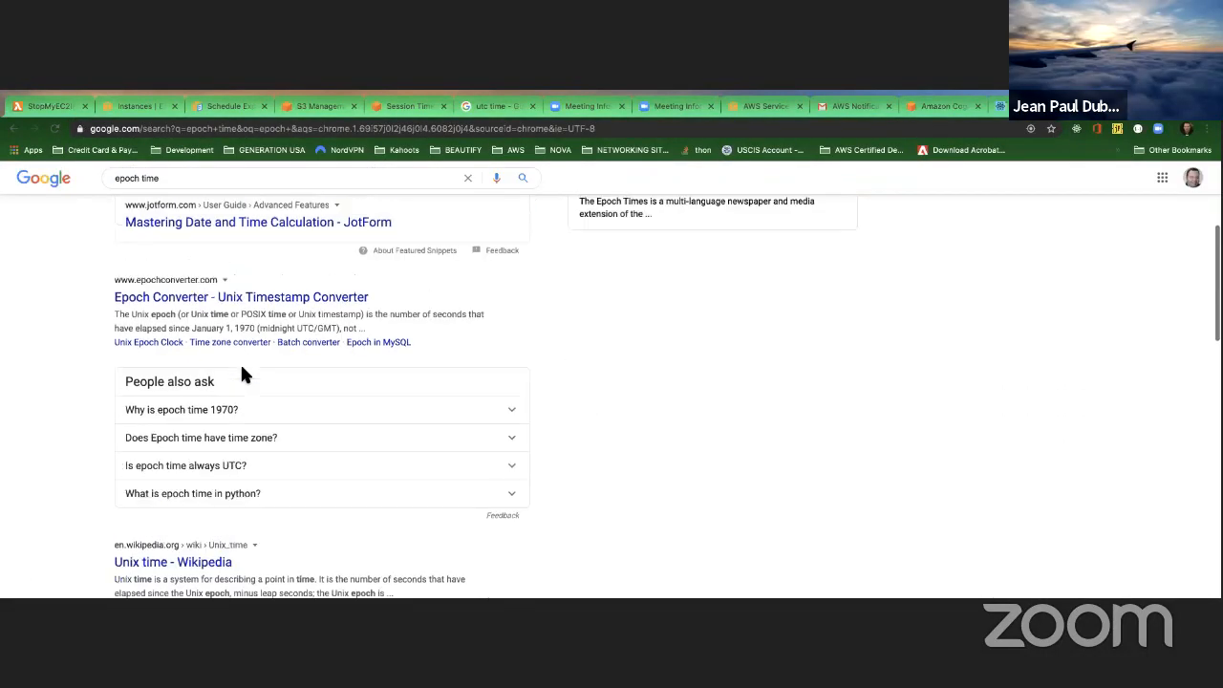
pyautogui.click(172, 323)
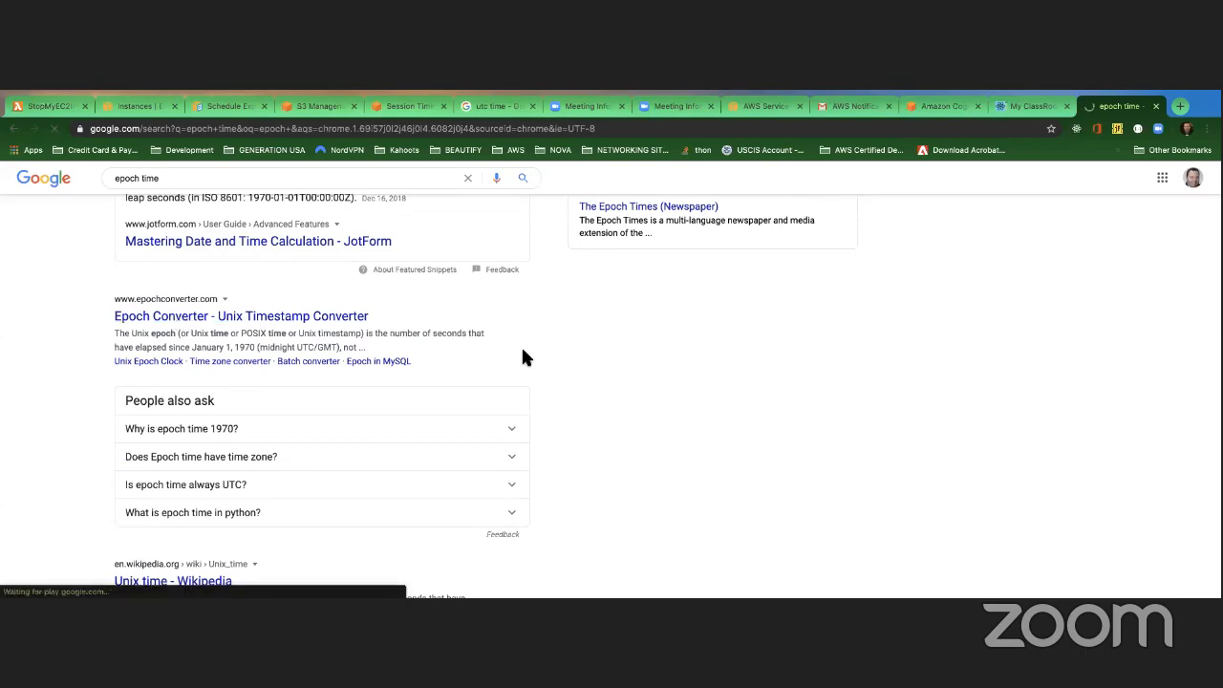
pyautogui.scroll(-2, 526, 358)
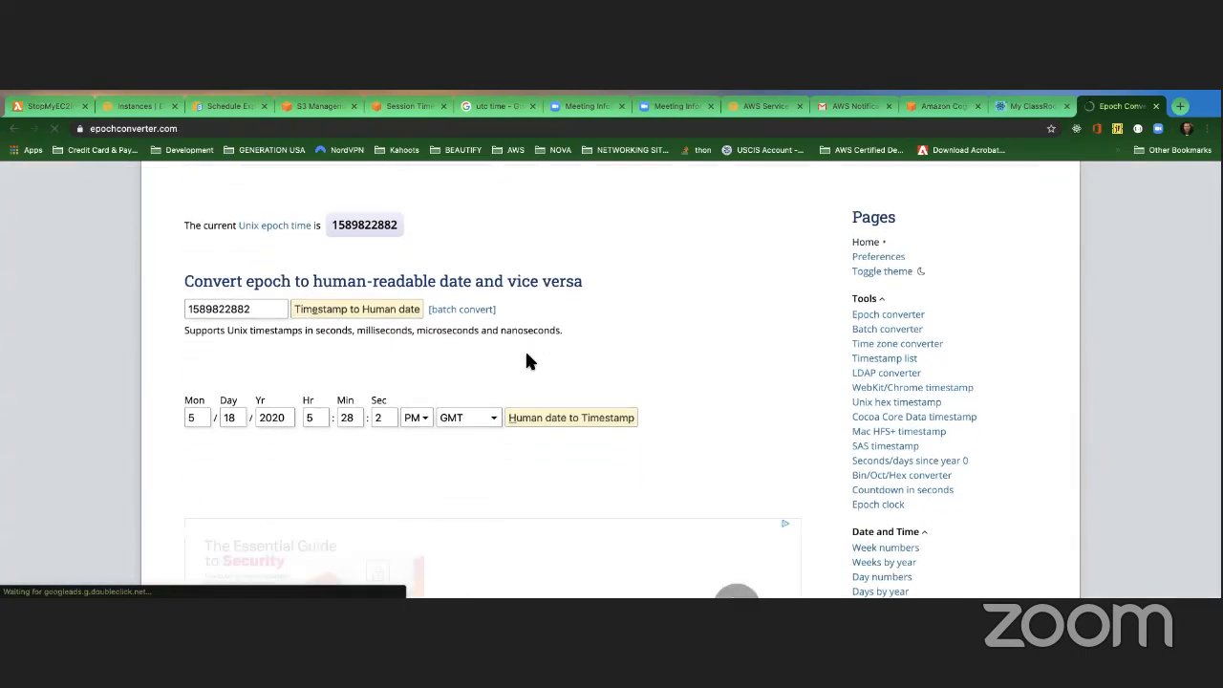
pyautogui.scroll(-2, 530, 361)
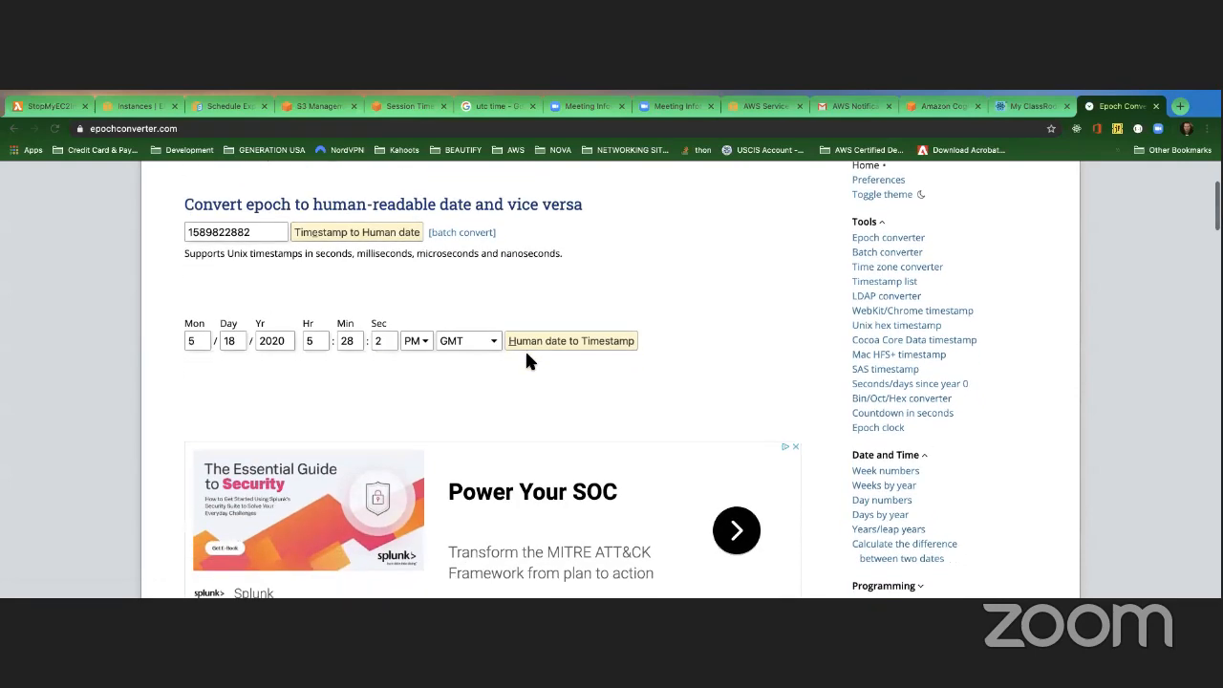
pyautogui.scroll(2, 526, 353)
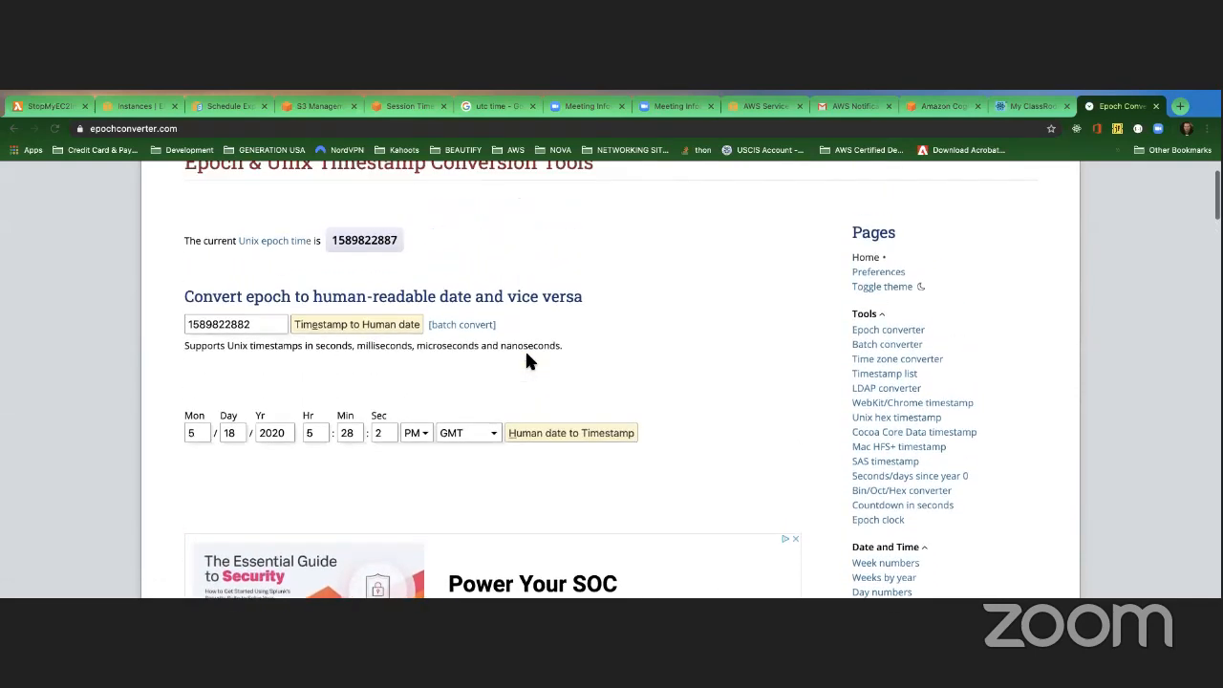
pyautogui.scroll(-2, 527, 355)
pyautogui.scroll(2, 532, 363)
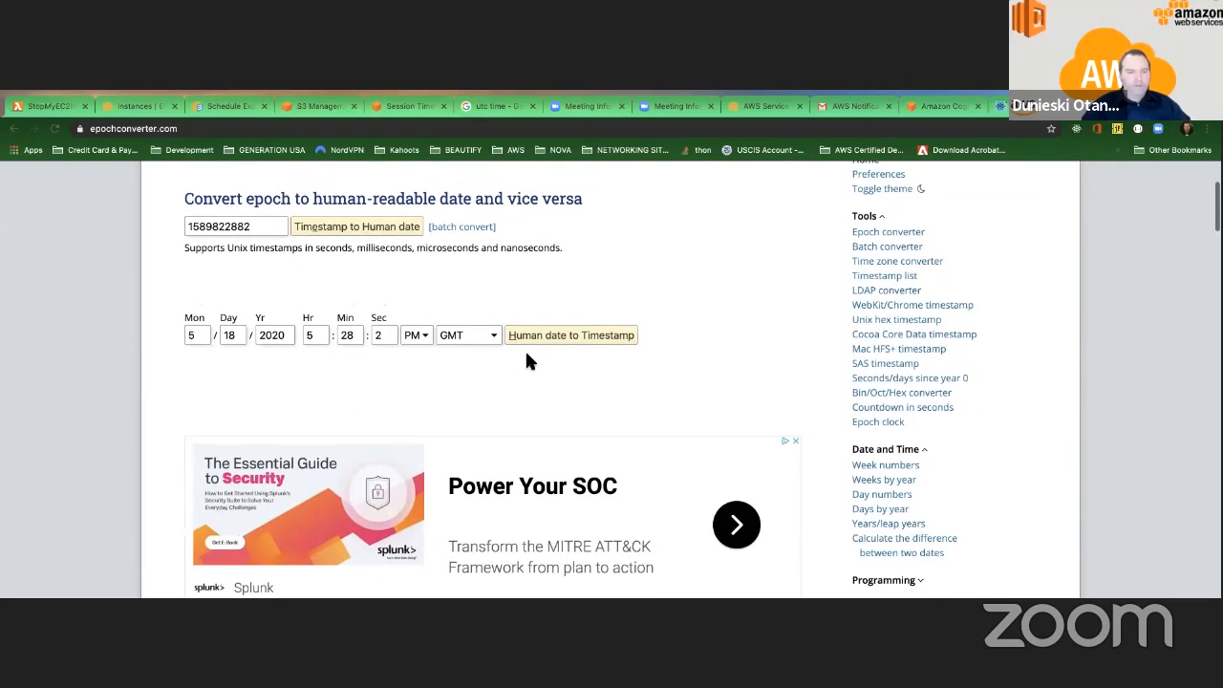
# Set the date converter to Local time with PM kept, and convert the 5/18/2020 5:28:02 date to a timestamp.
pyautogui.click(490, 378)
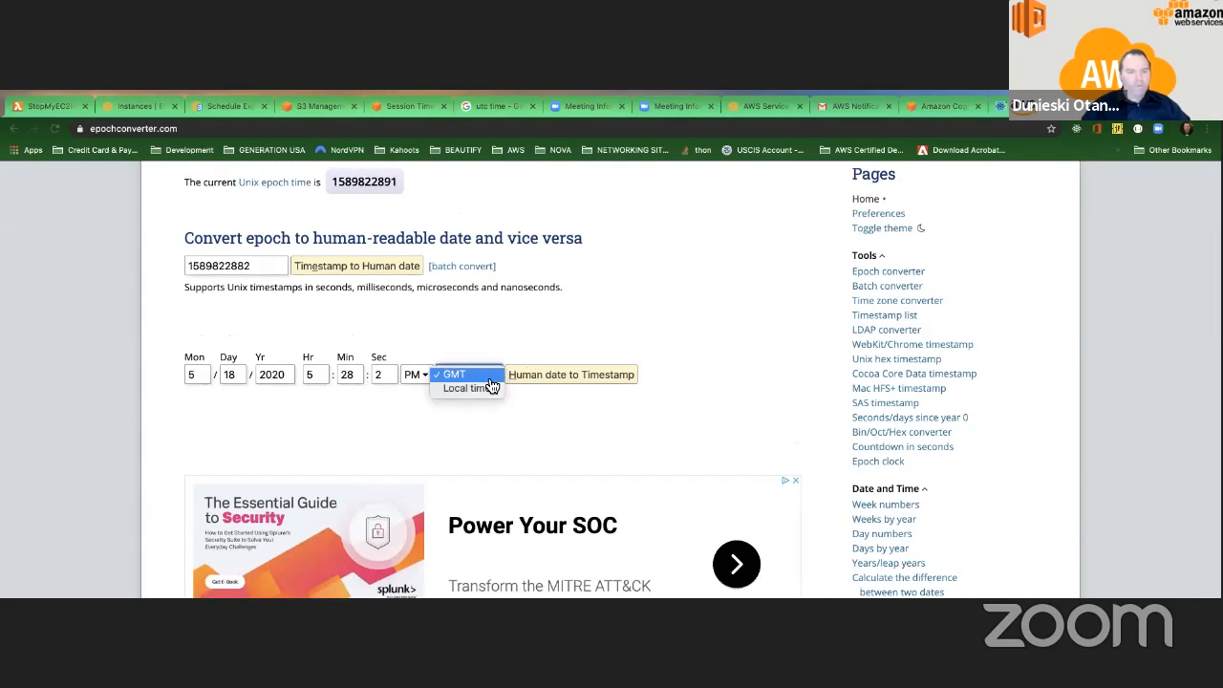
pyautogui.click(487, 388)
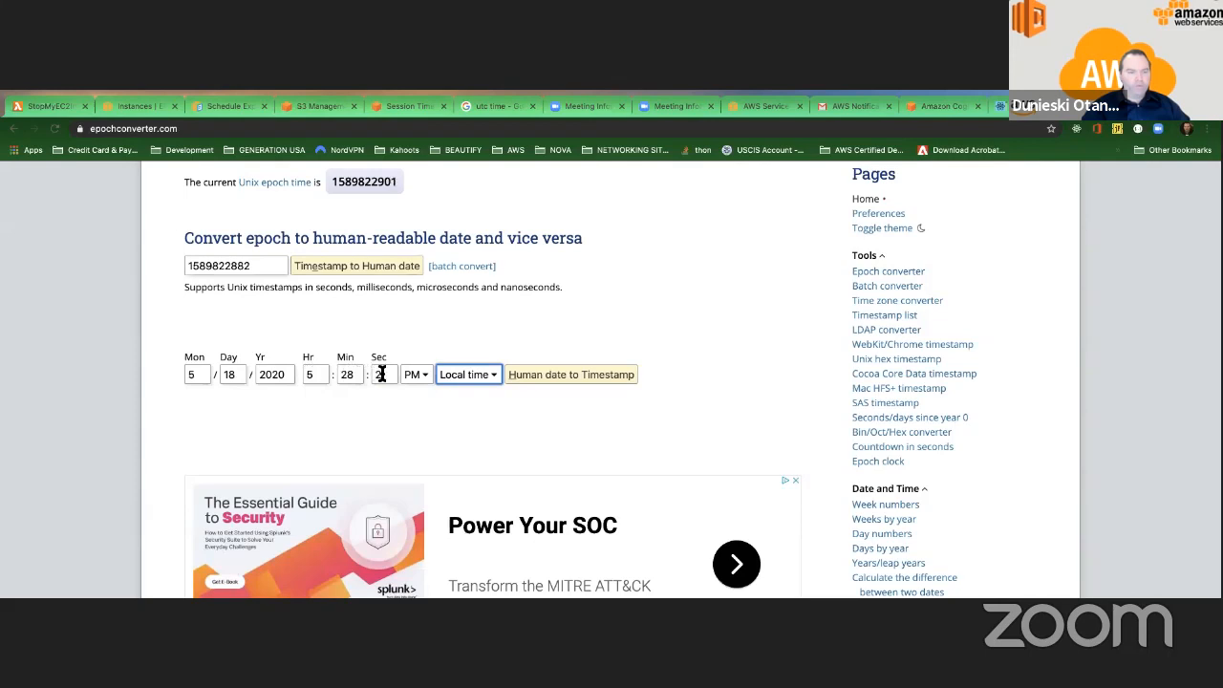
pyautogui.click(416, 374)
pyautogui.click(417, 360)
pyautogui.click(417, 375)
pyautogui.click(417, 391)
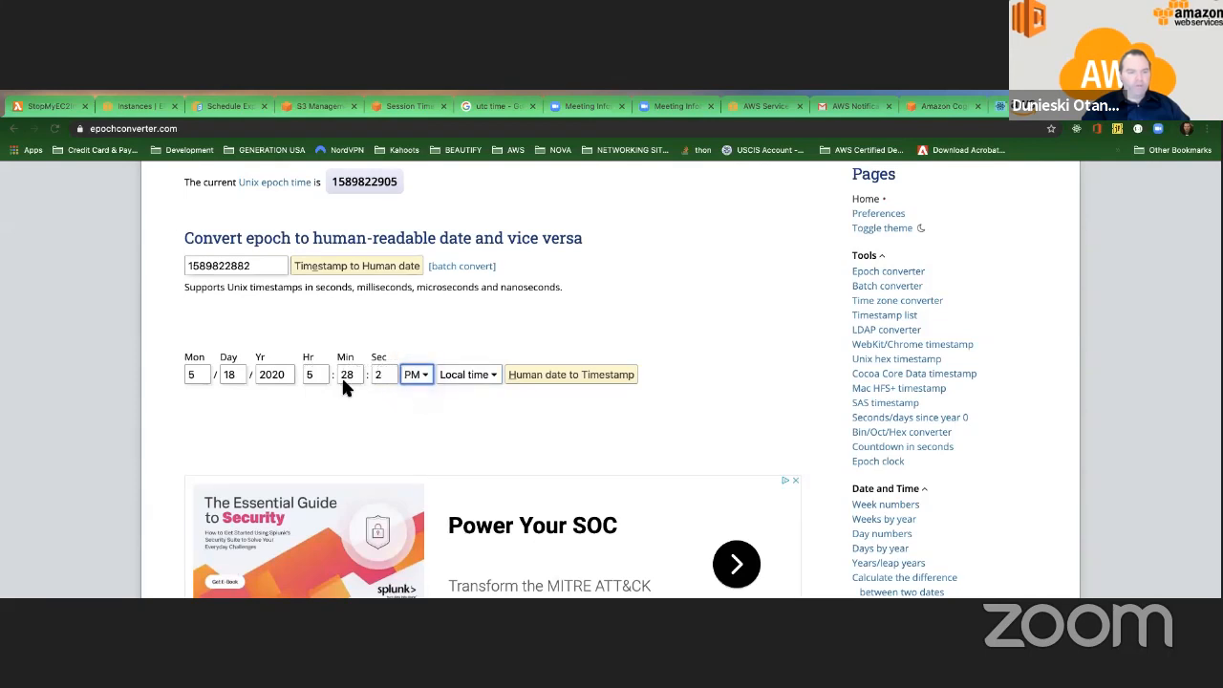
pyautogui.click(536, 382)
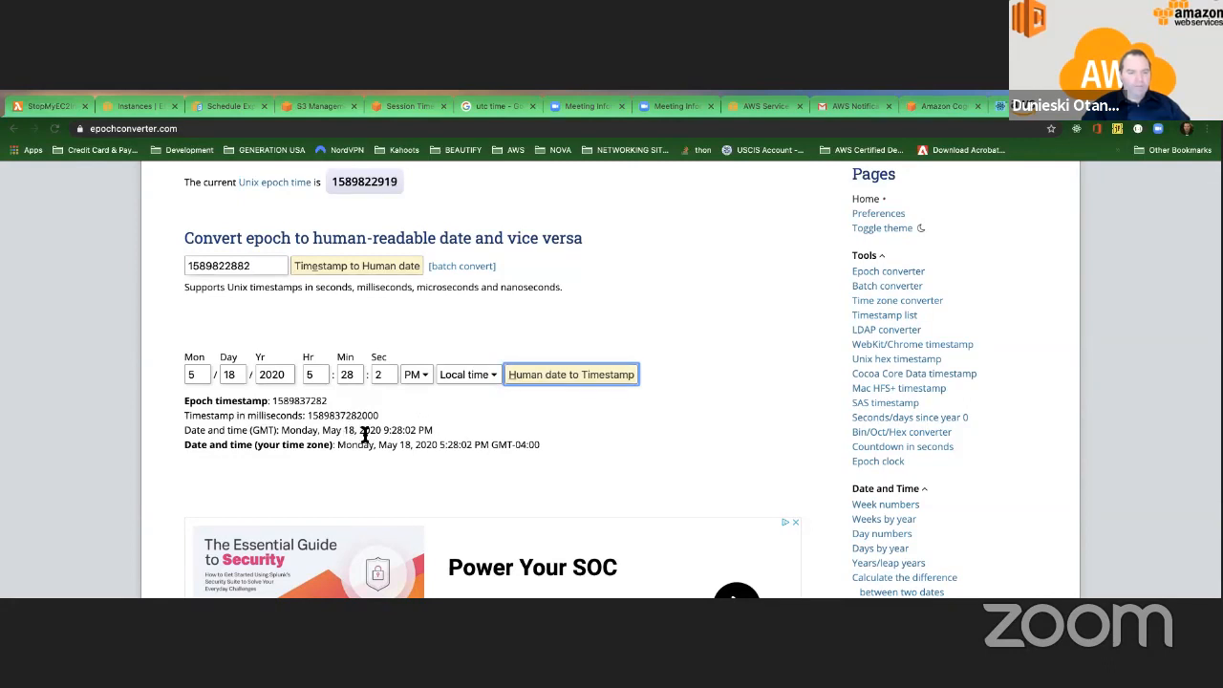
# Point out the month field and the GMT date and time line in the conversion result.
pyautogui.moveTo(383, 431); pyautogui.dragTo(405, 431)
pyautogui.click(434, 411)
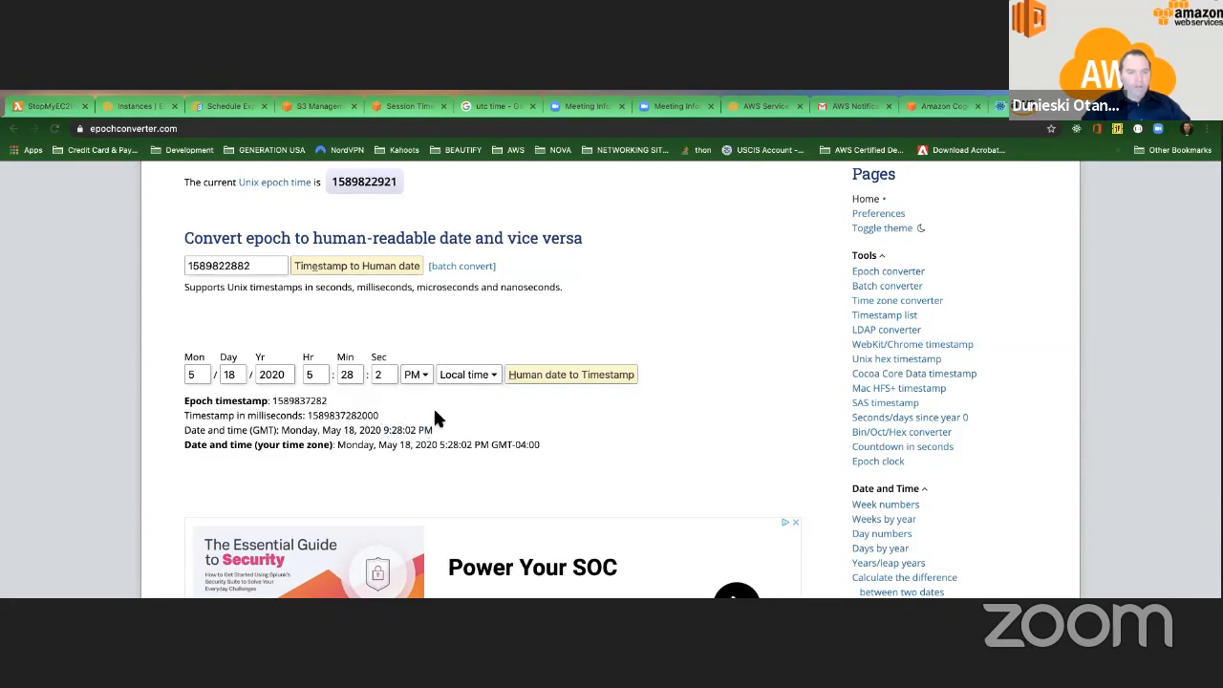
pyautogui.scroll(1, 434, 410)
pyautogui.scroll(1, 433, 406)
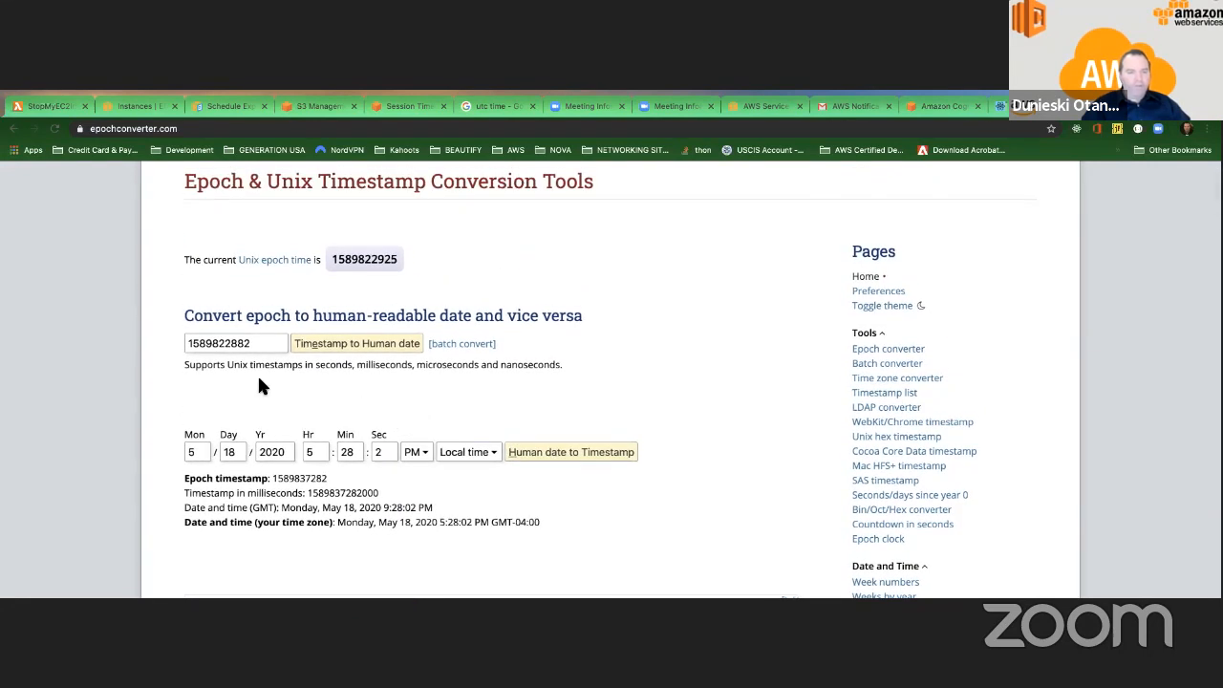
pyautogui.doubleClick(189, 452)
pyautogui.moveTo(281, 507); pyautogui.dragTo(444, 516)
pyautogui.click(449, 514)
# Highlight the epoch timestamp value in the conversion result.
pyautogui.moveTo(271, 480)
pyautogui.mouseDown()
pyautogui.moveTo(316, 478)
pyautogui.moveTo(271, 479)
pyautogui.mouseUp()
pyautogui.click(332, 484)
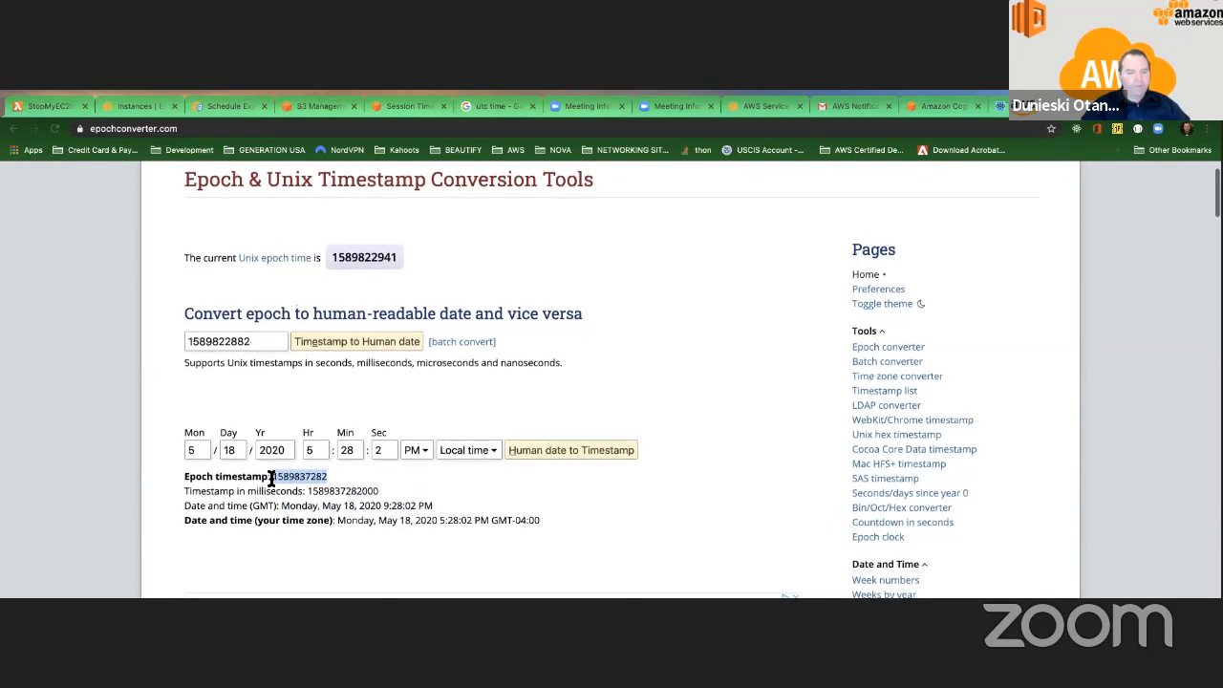
pyautogui.scroll(-1, 271, 480)
pyautogui.click(274, 478)
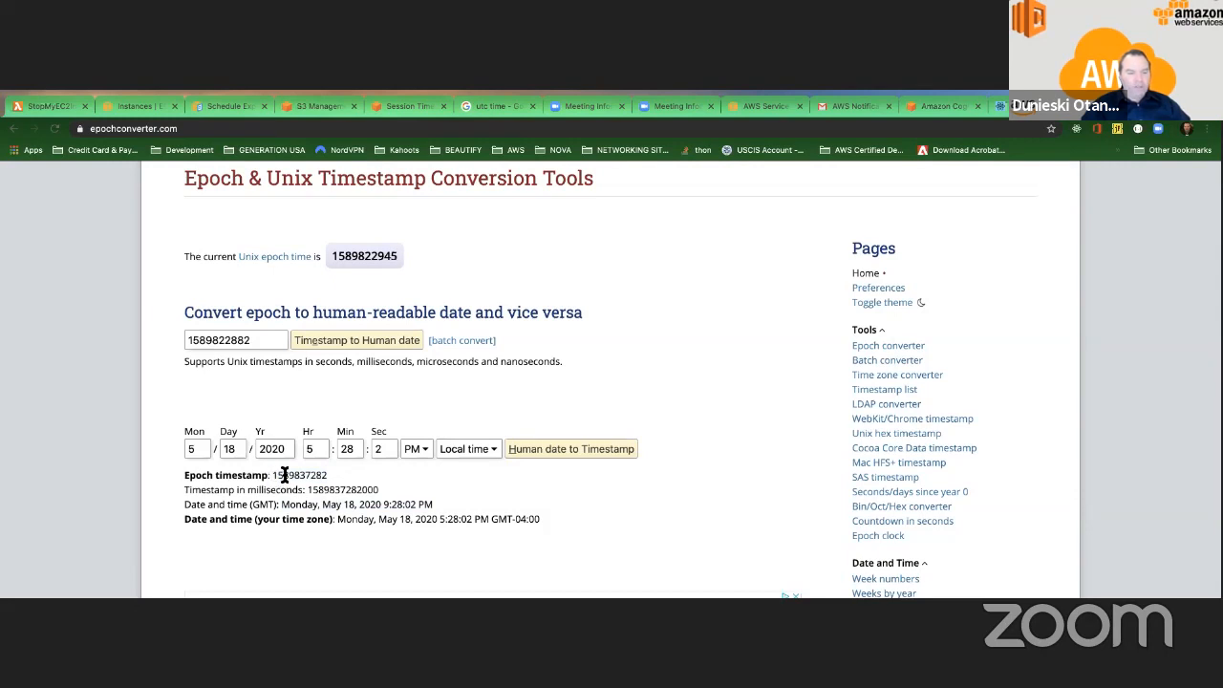
pyautogui.doubleClick(284, 478)
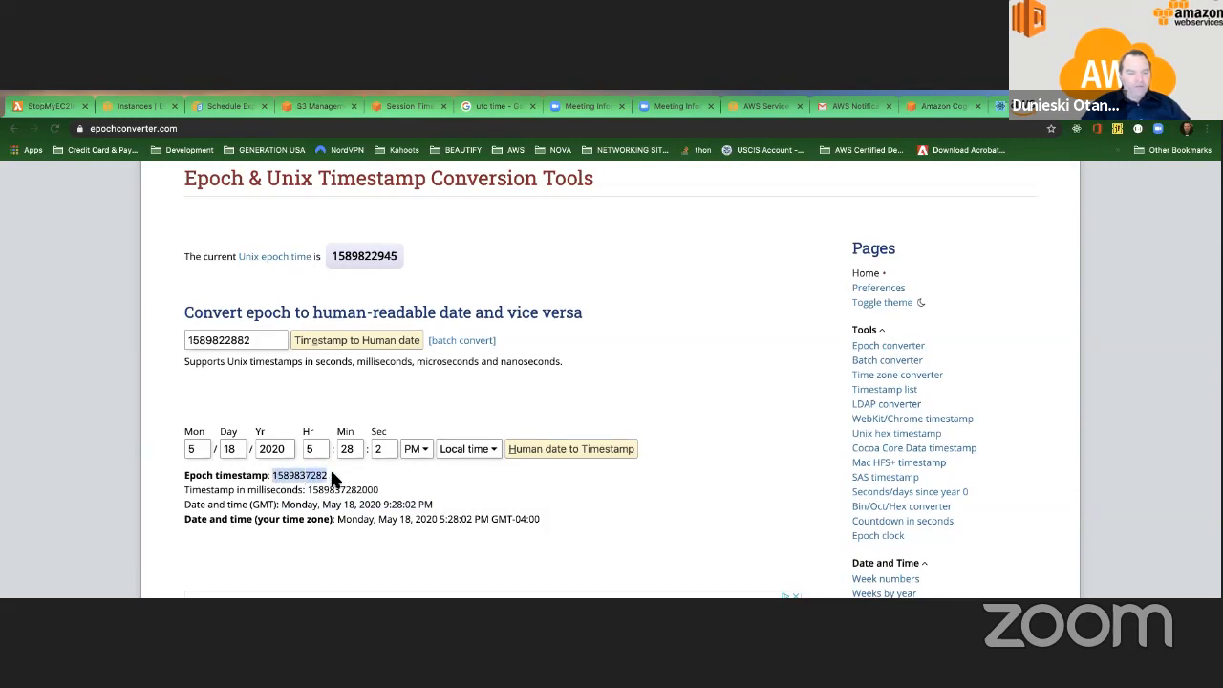
# Point out the month, day, year and hour fields of the date converter one after another.
pyautogui.click(192, 452)
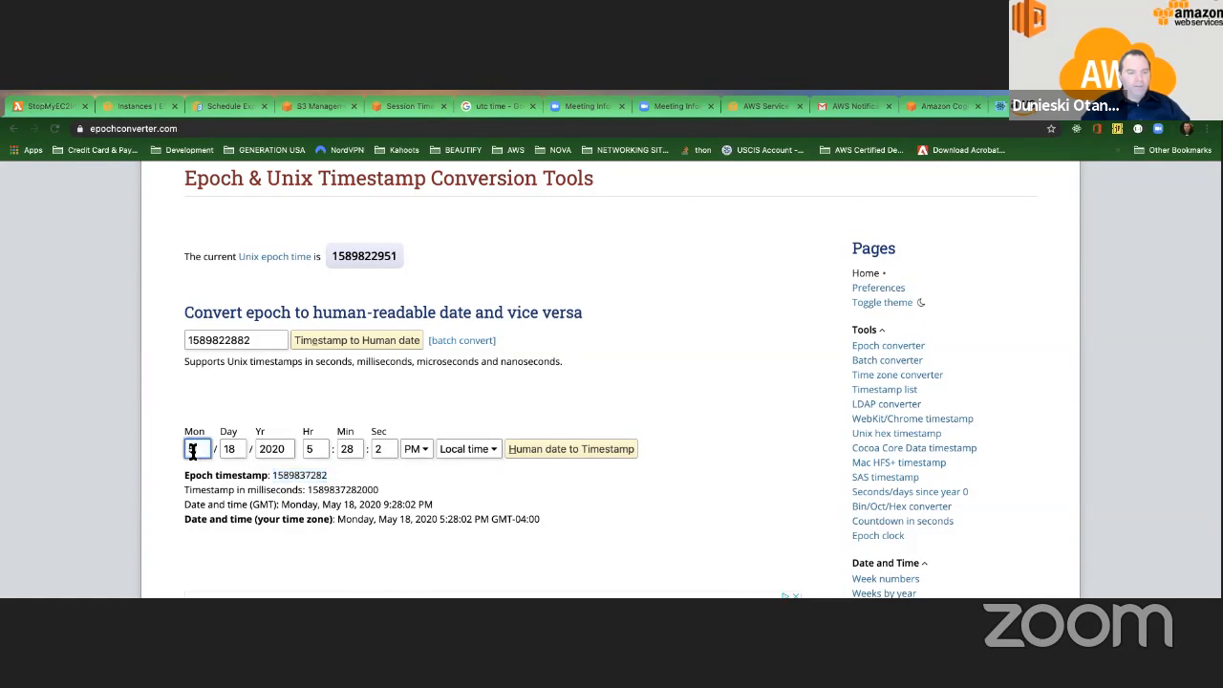
pyautogui.press('Tab')
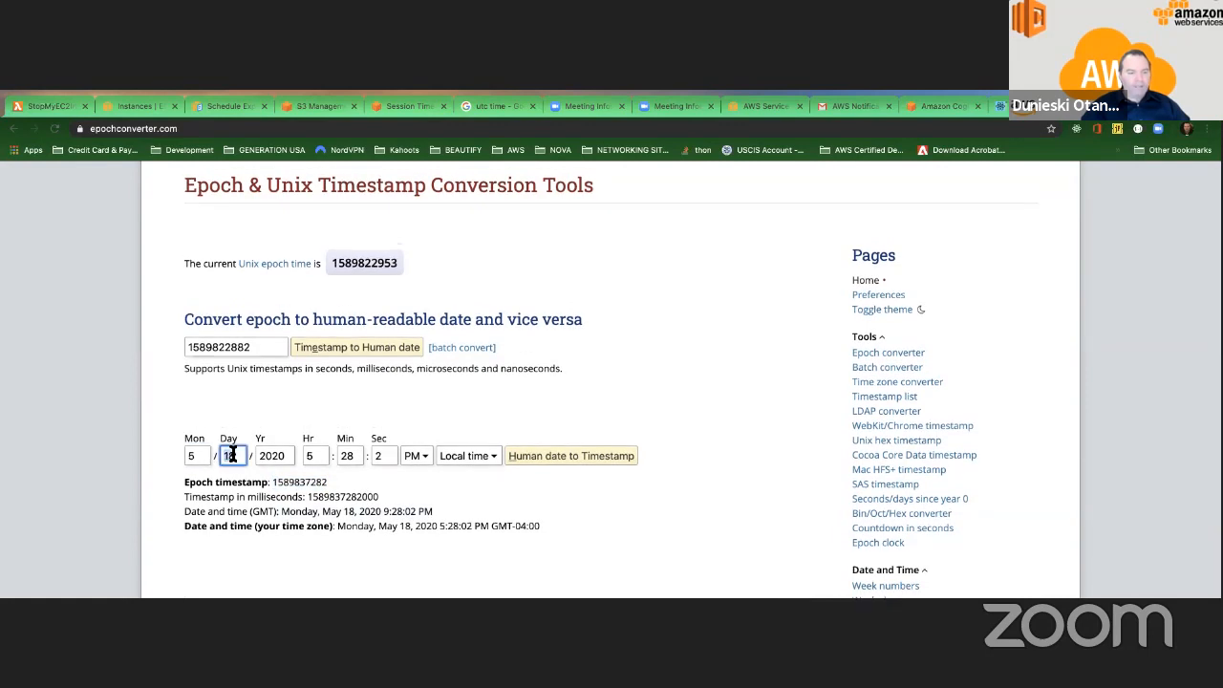
pyautogui.click(196, 455)
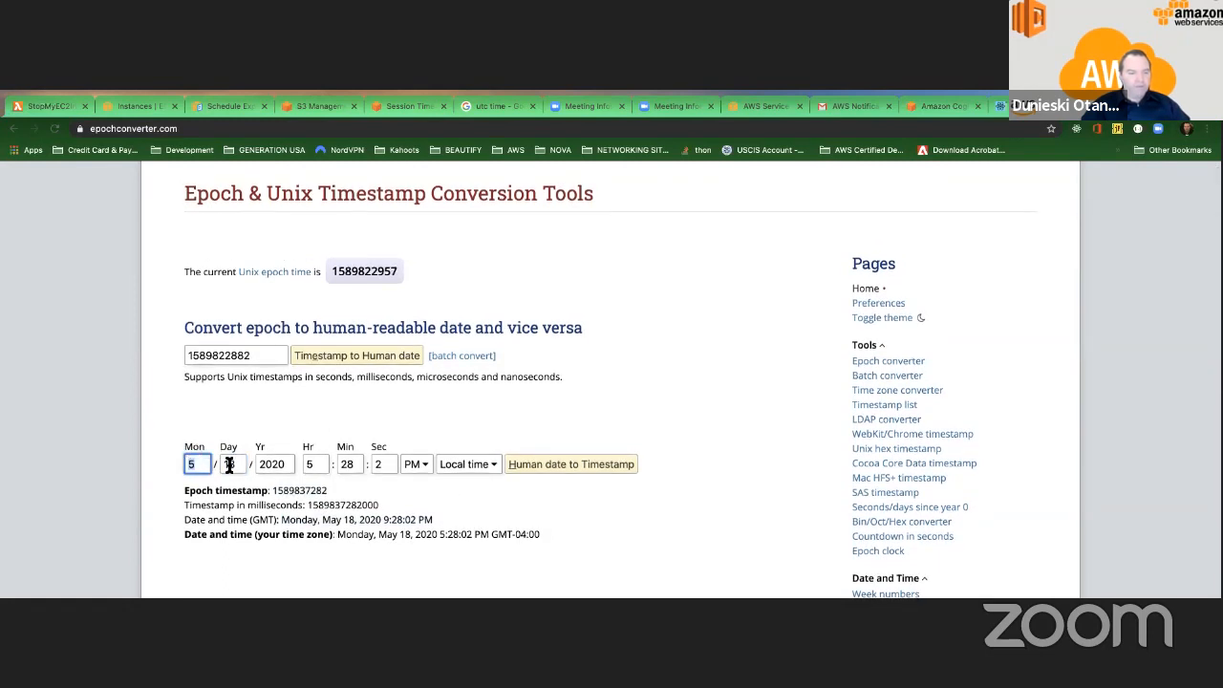
pyautogui.press('Tab')
pyautogui.press('Tab')
pyautogui.scroll(1, 286, 465)
pyautogui.click(286, 465)
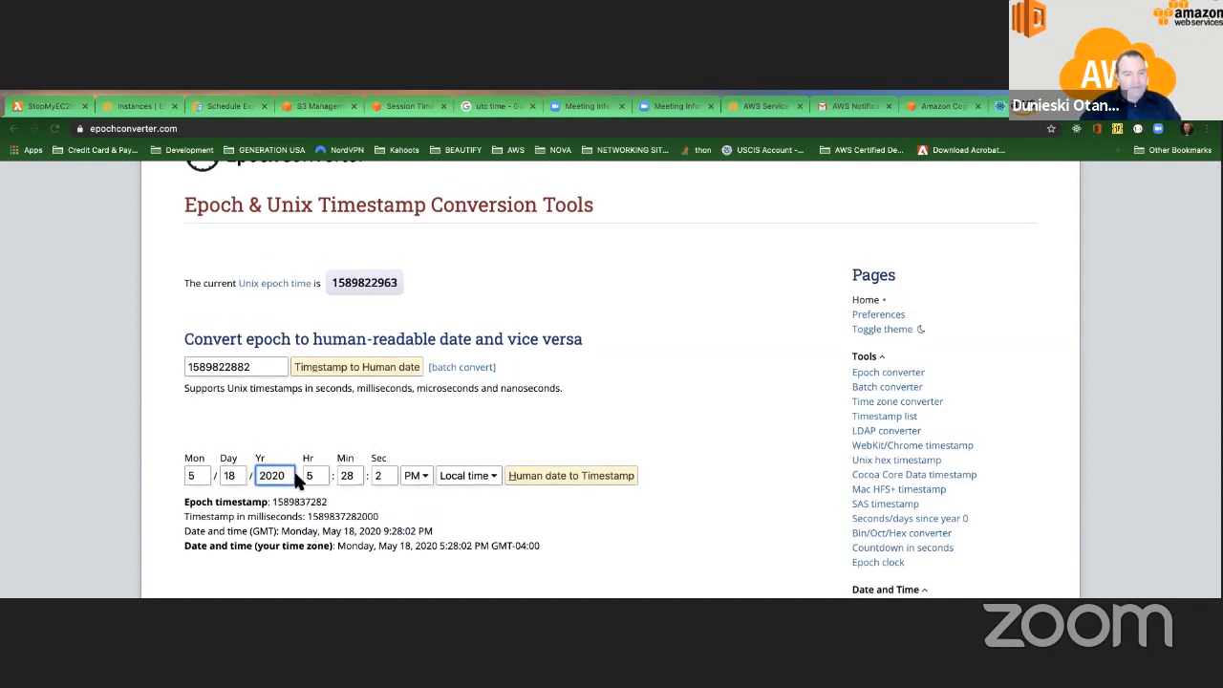
pyautogui.click(308, 474)
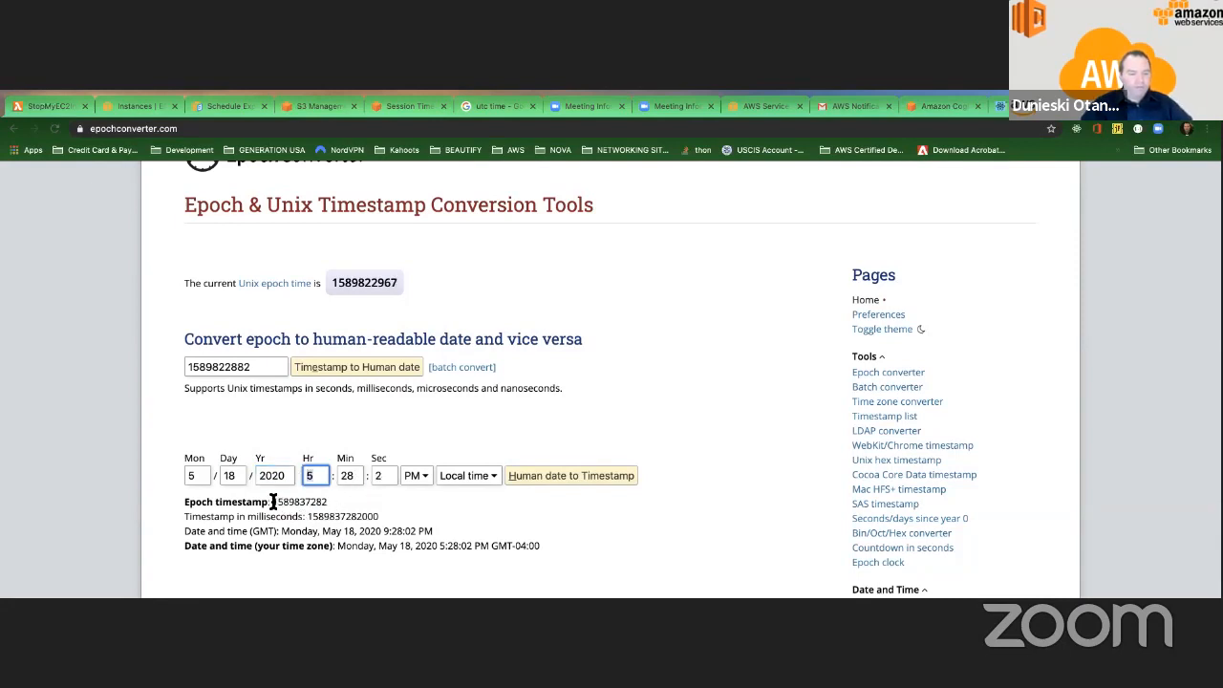
# Highlight the epoch timestamp value below the date fields again.
pyautogui.moveTo(273, 502)
pyautogui.mouseDown()
pyautogui.moveTo(342, 507)
pyautogui.moveTo(274, 502)
pyautogui.mouseUp()
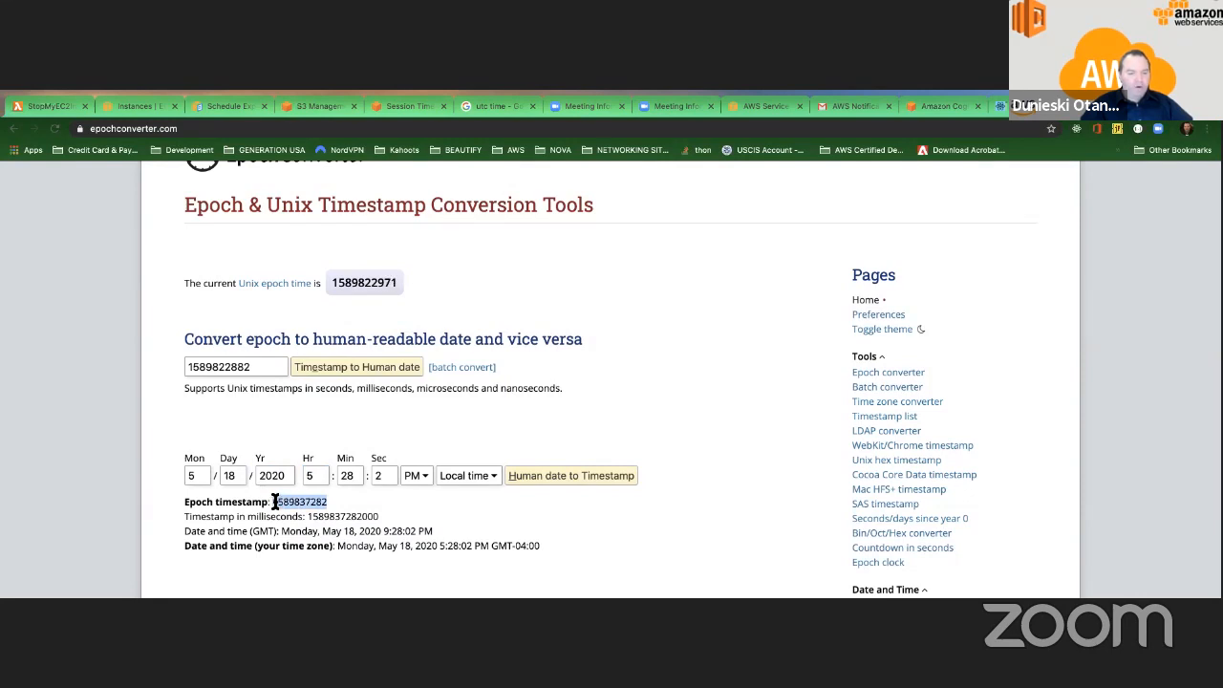
pyautogui.click(325, 503)
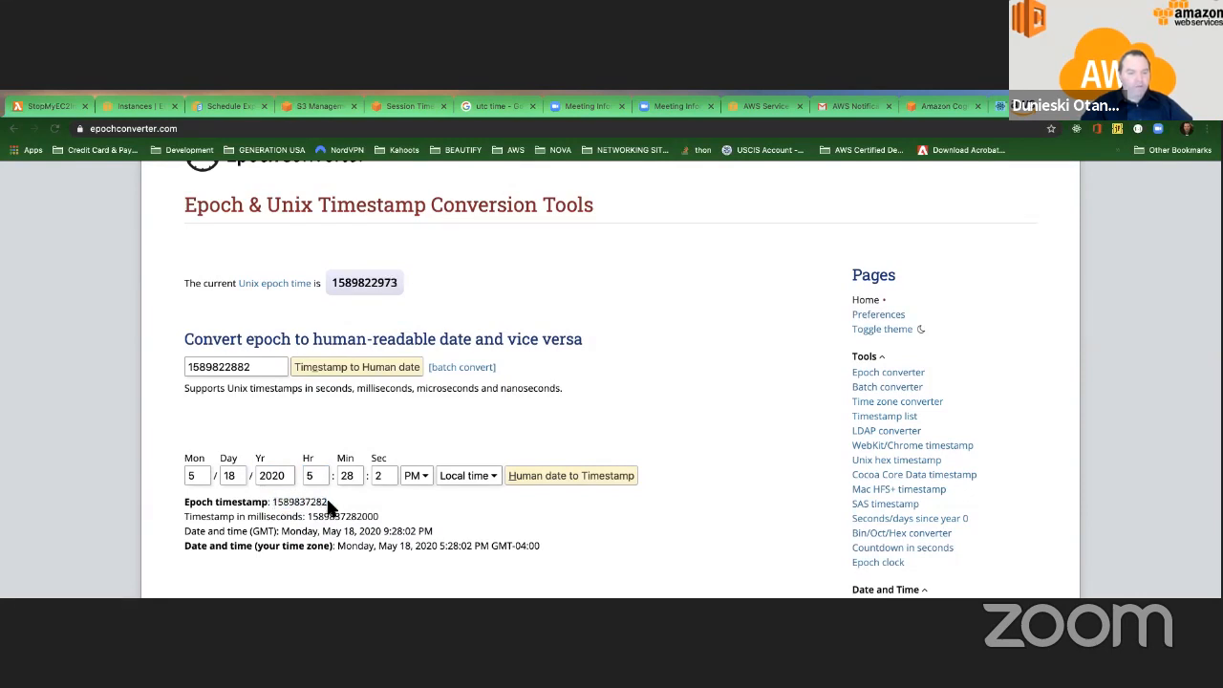
pyautogui.moveTo(325, 502); pyautogui.dragTo(275, 506)
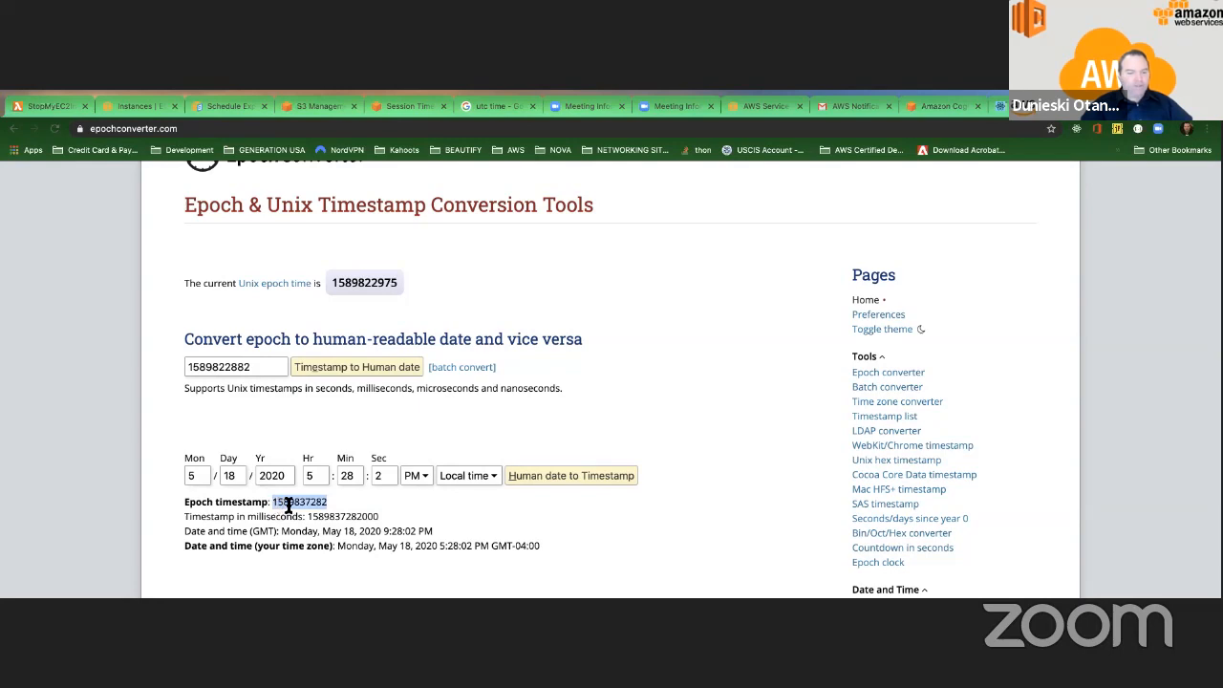
pyautogui.doubleClick(287, 504)
pyautogui.scroll(1, 285, 516)
pyautogui.scroll(-3, 299, 535)
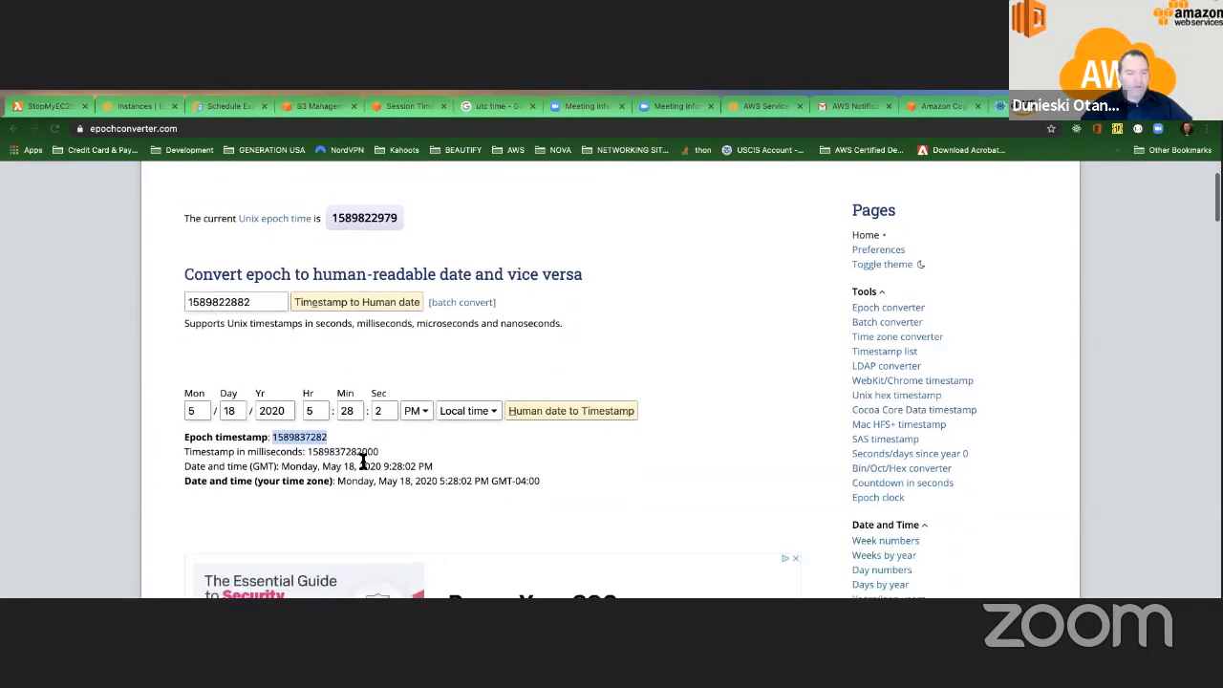
# Compare the epoch timestamp with the GMT date and time line by highlighting each in turn.
pyautogui.moveTo(281, 466); pyautogui.dragTo(434, 470)
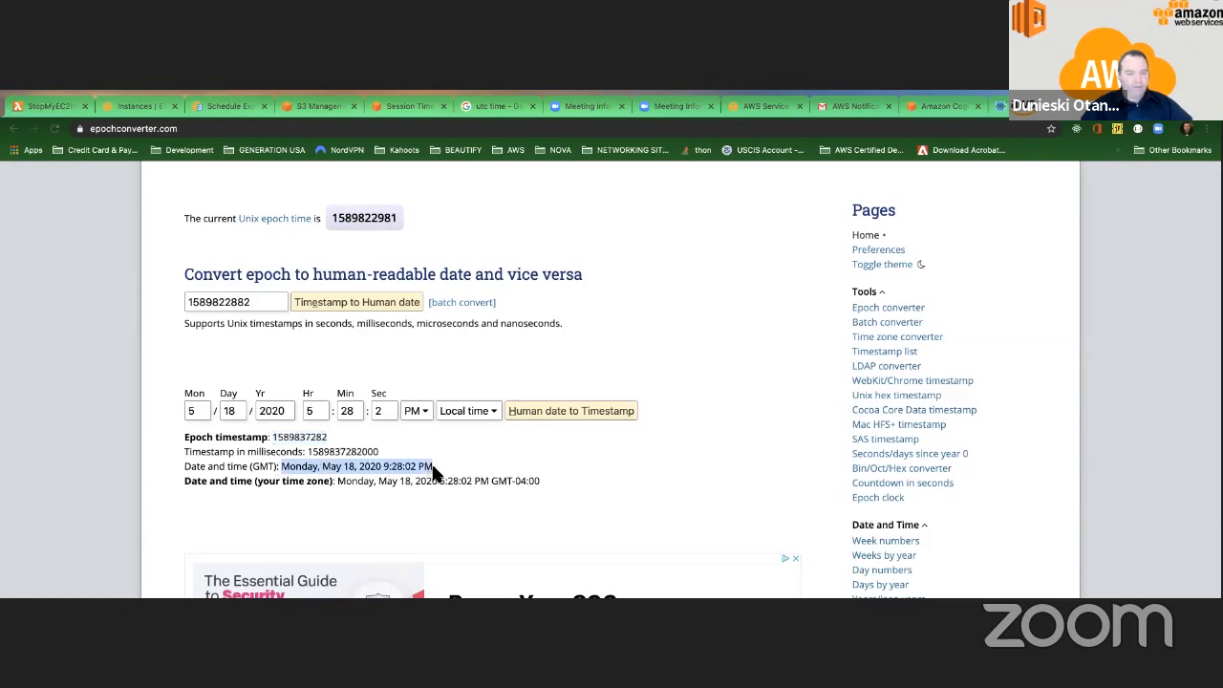
pyautogui.moveTo(272, 437); pyautogui.dragTo(335, 439)
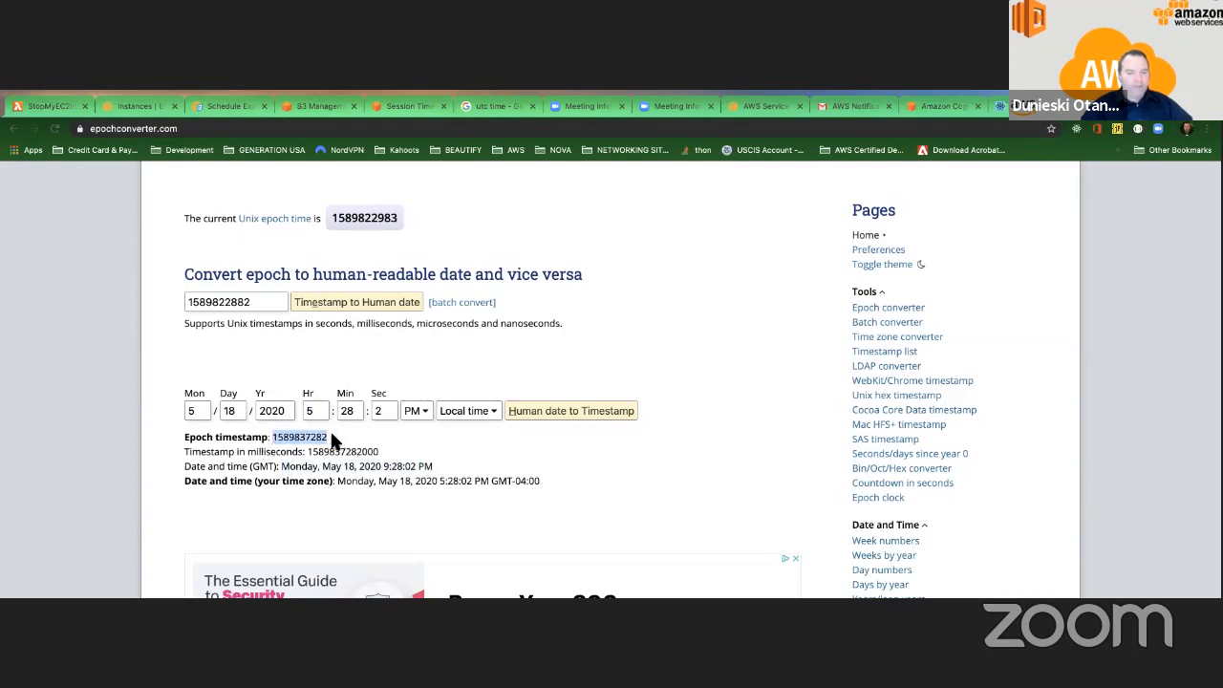
pyautogui.click(283, 437)
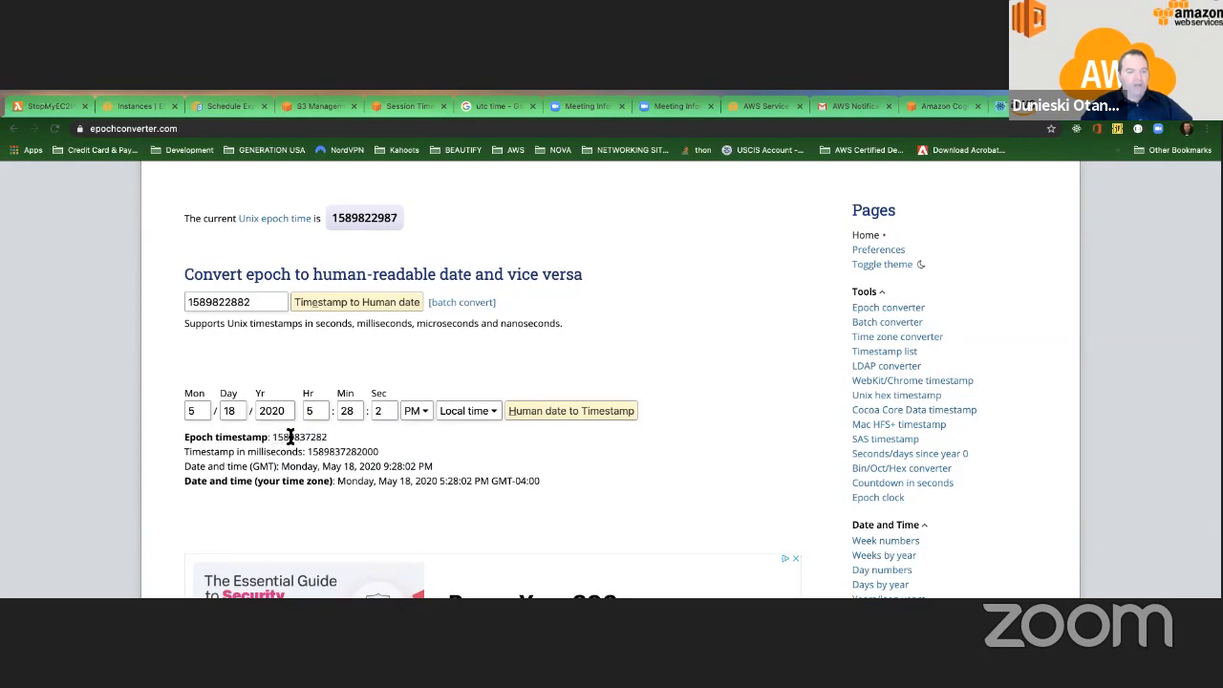
pyautogui.moveTo(327, 441)
pyautogui.mouseDown()
pyautogui.moveTo(274, 438)
pyautogui.moveTo(333, 440)
pyautogui.mouseUp()
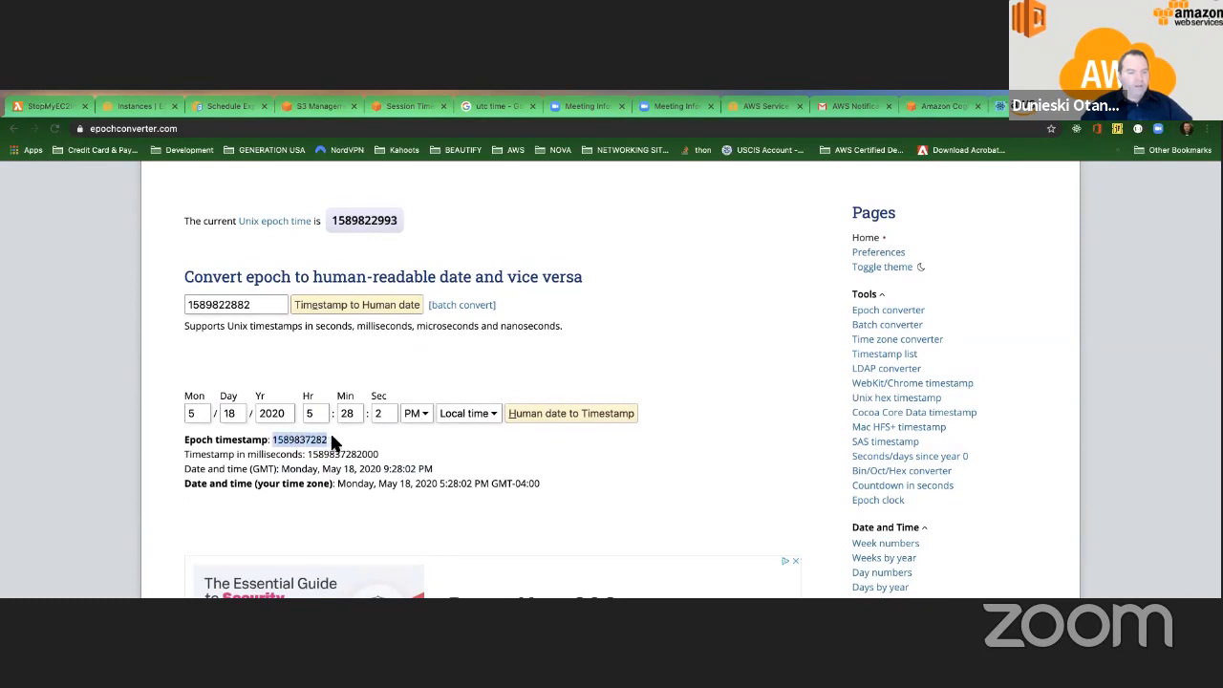
pyautogui.click(330, 441)
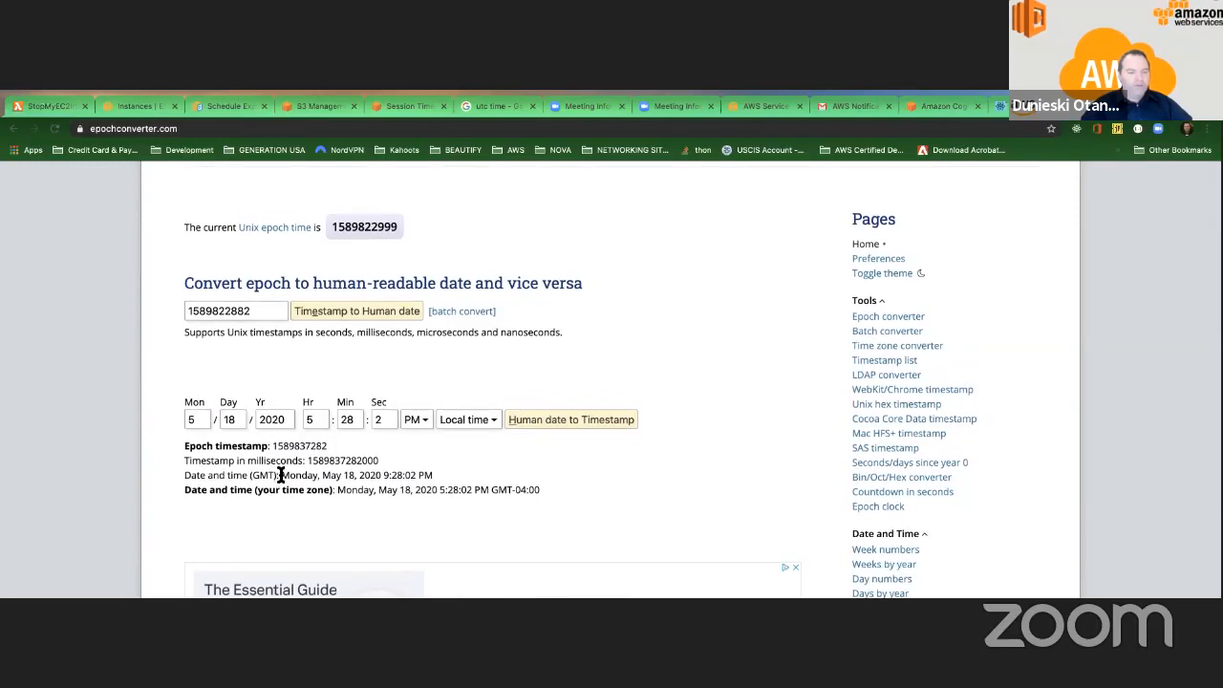
pyautogui.moveTo(279, 475); pyautogui.dragTo(441, 487)
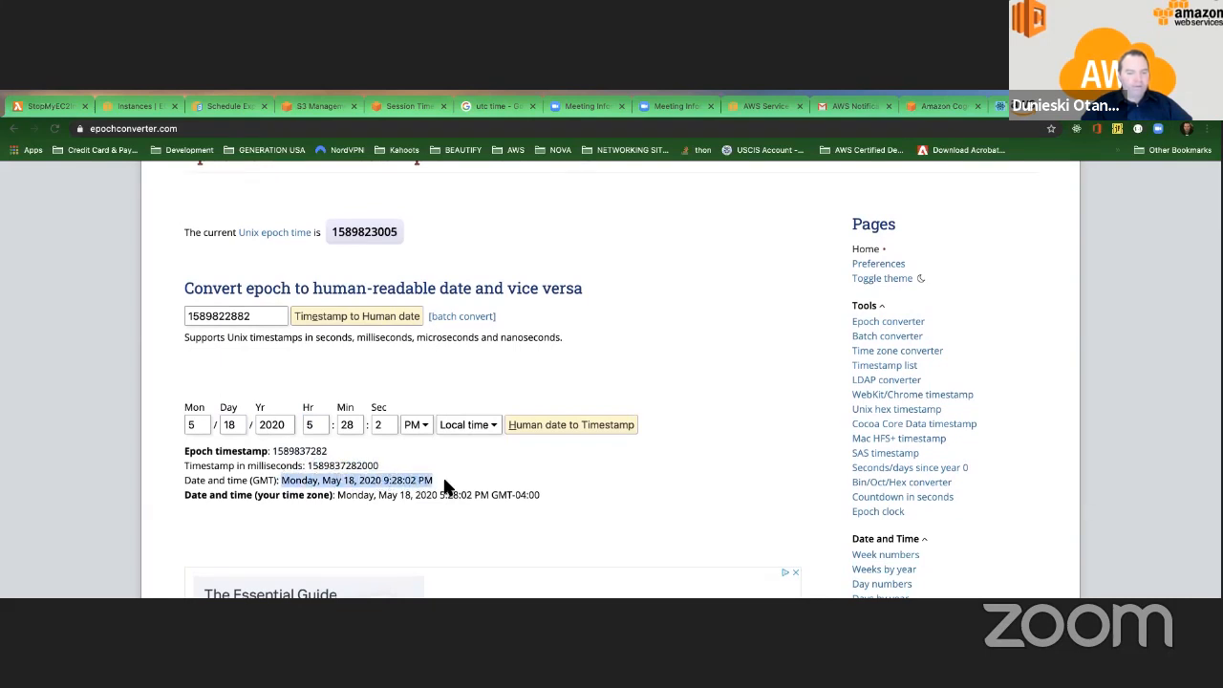
pyautogui.click(444, 485)
pyautogui.scroll(1, 443, 474)
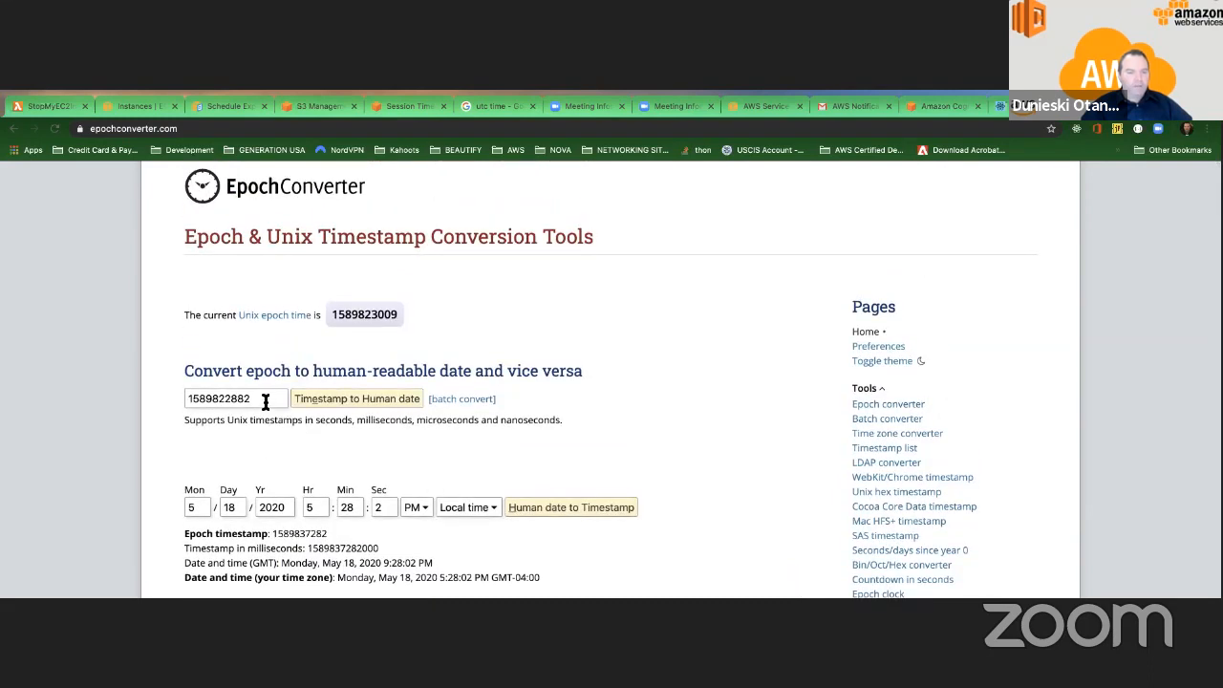
pyautogui.moveTo(259, 402); pyautogui.dragTo(181, 393)
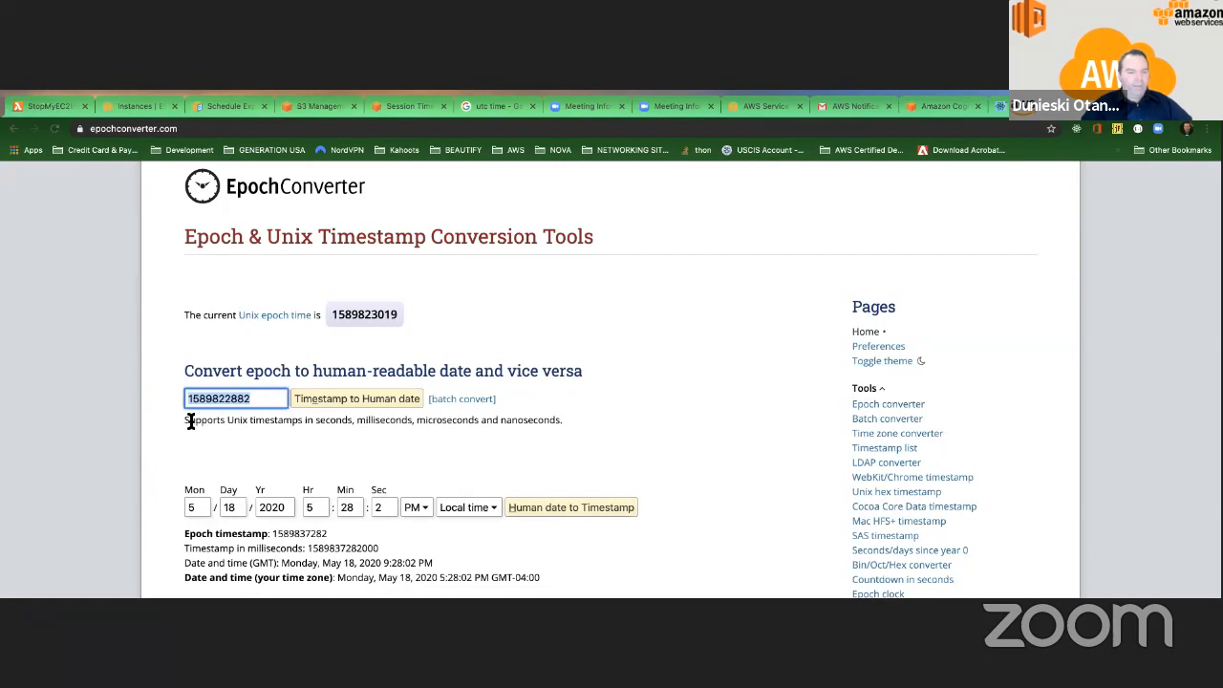
pyautogui.moveTo(182, 420); pyautogui.dragTo(366, 424)
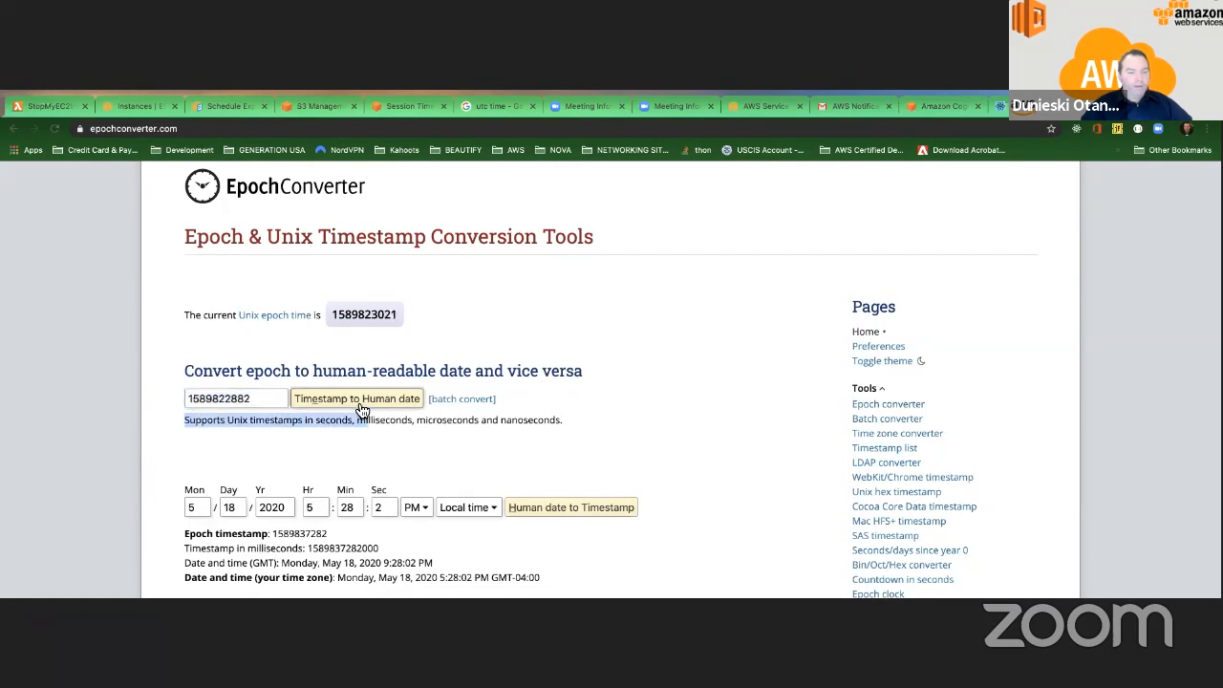
pyautogui.click(363, 405)
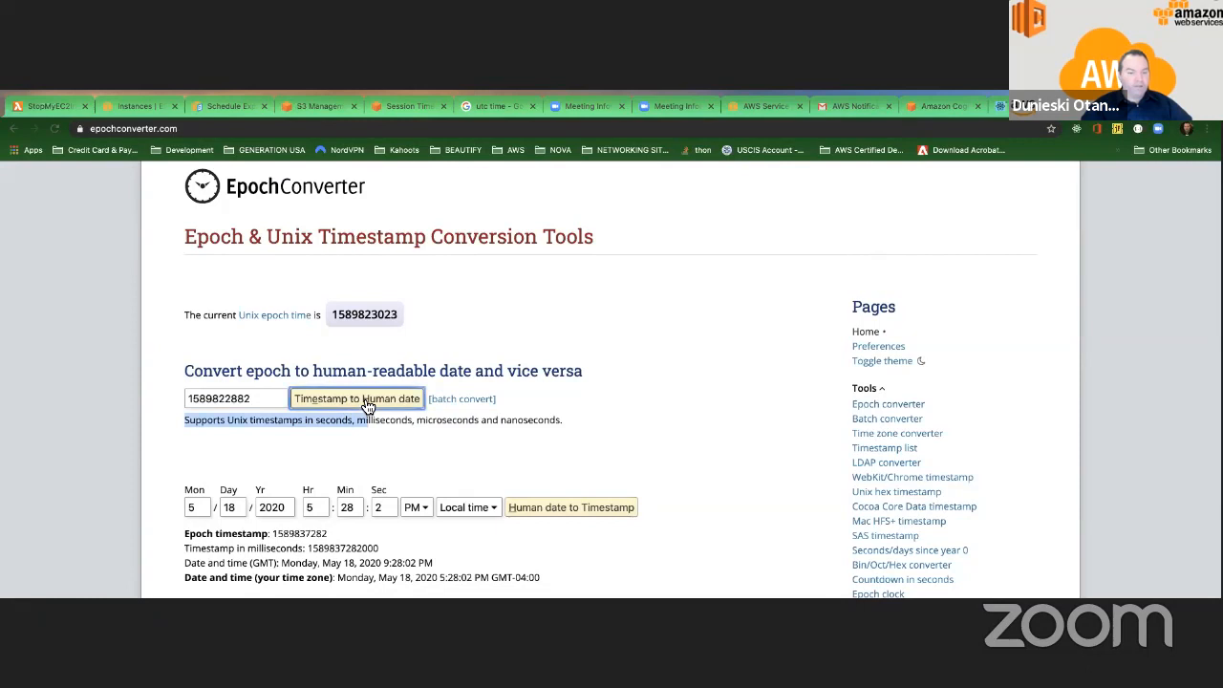
# Compare the converted GMT date with the entered timestamp, and return to the Naming Buckets and Keys slide.
pyautogui.moveTo(268, 459); pyautogui.dragTo(425, 461)
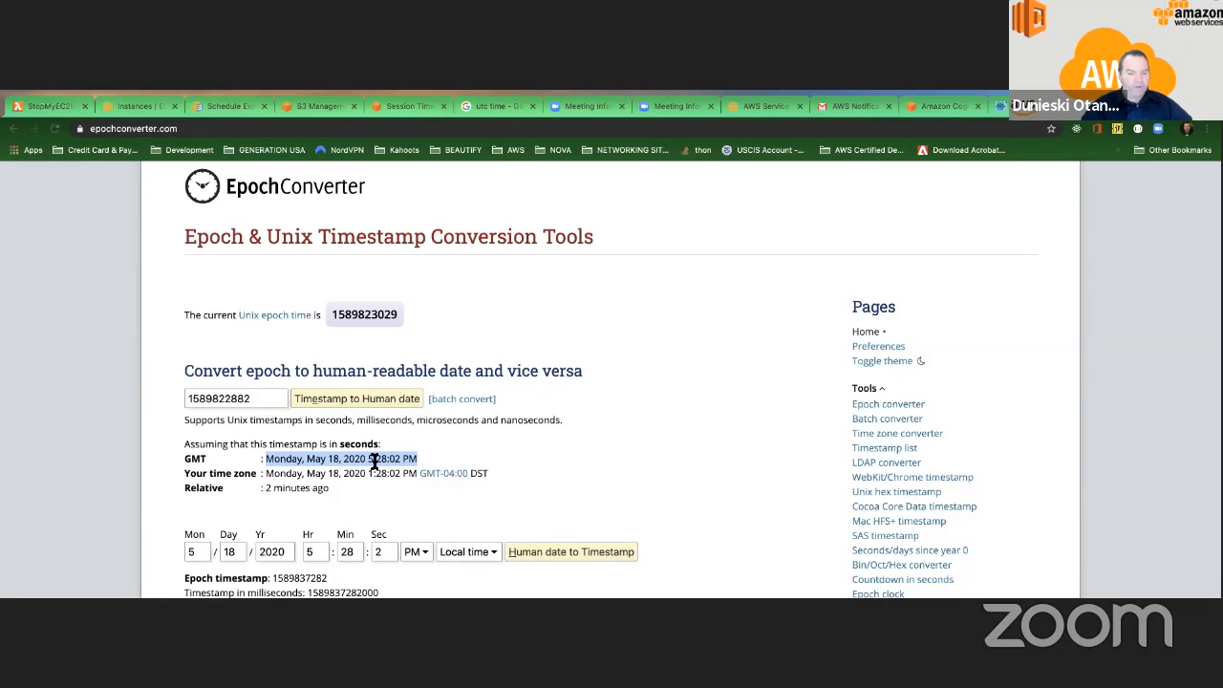
pyautogui.moveTo(1089, 91)
pyautogui.click(392, 455)
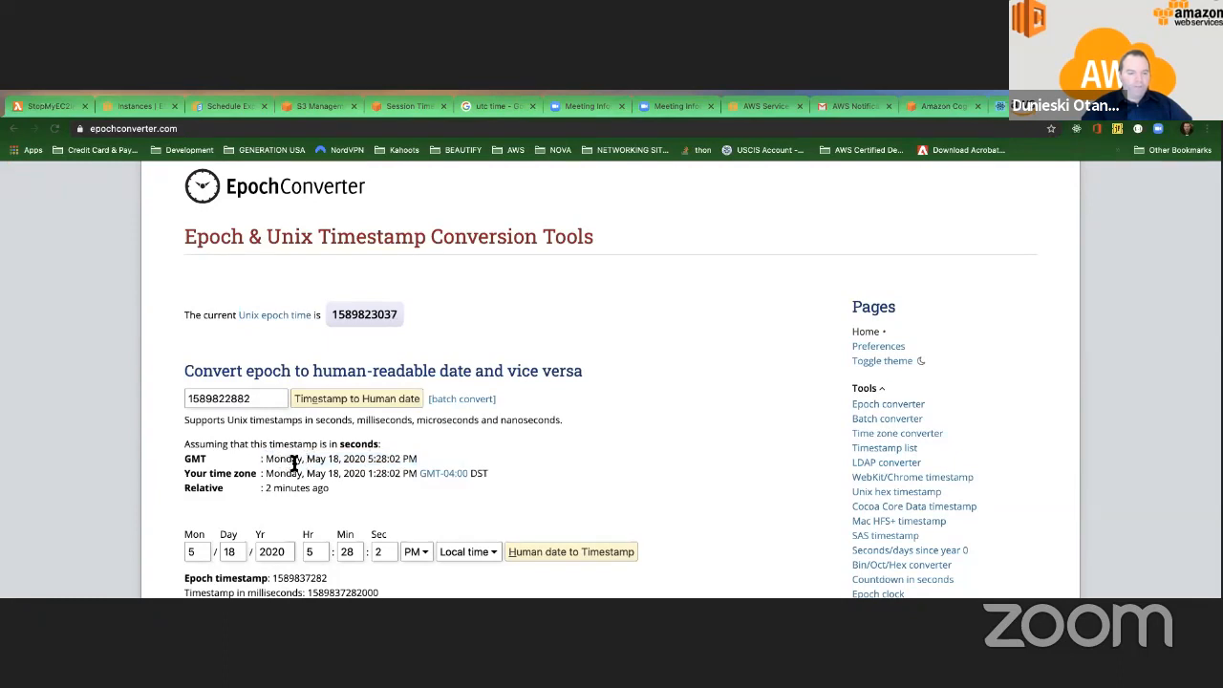
pyautogui.moveTo(265, 460); pyautogui.dragTo(417, 458)
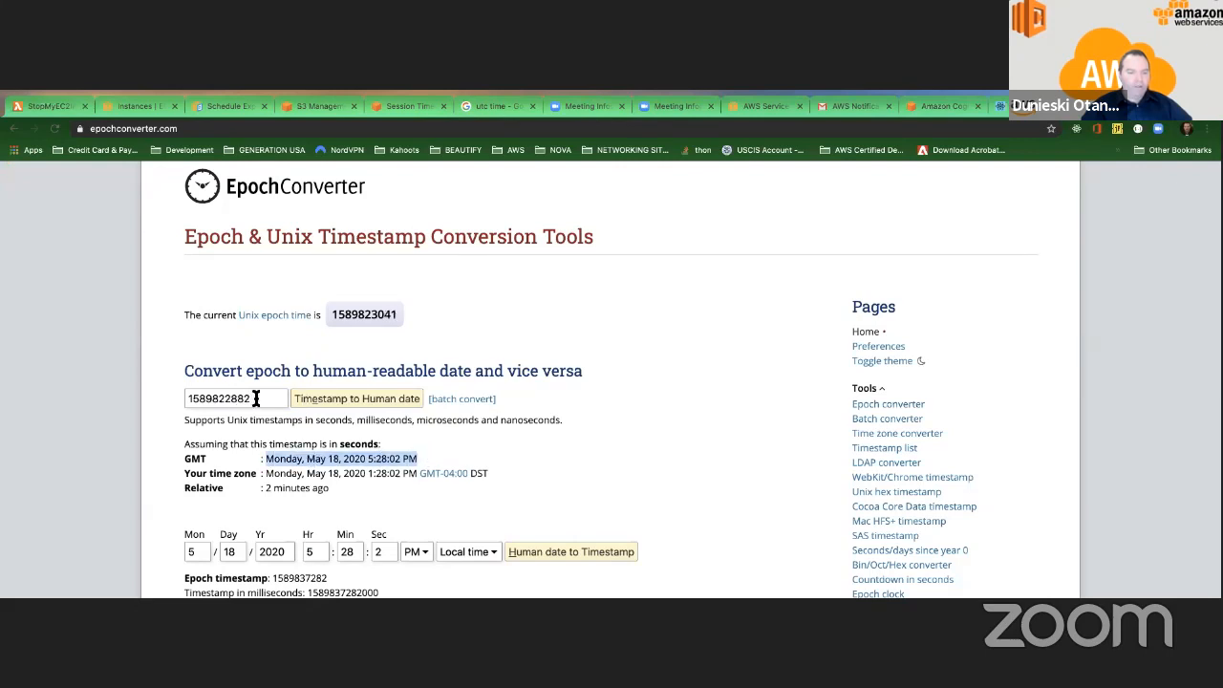
pyautogui.moveTo(253, 399); pyautogui.dragTo(193, 399)
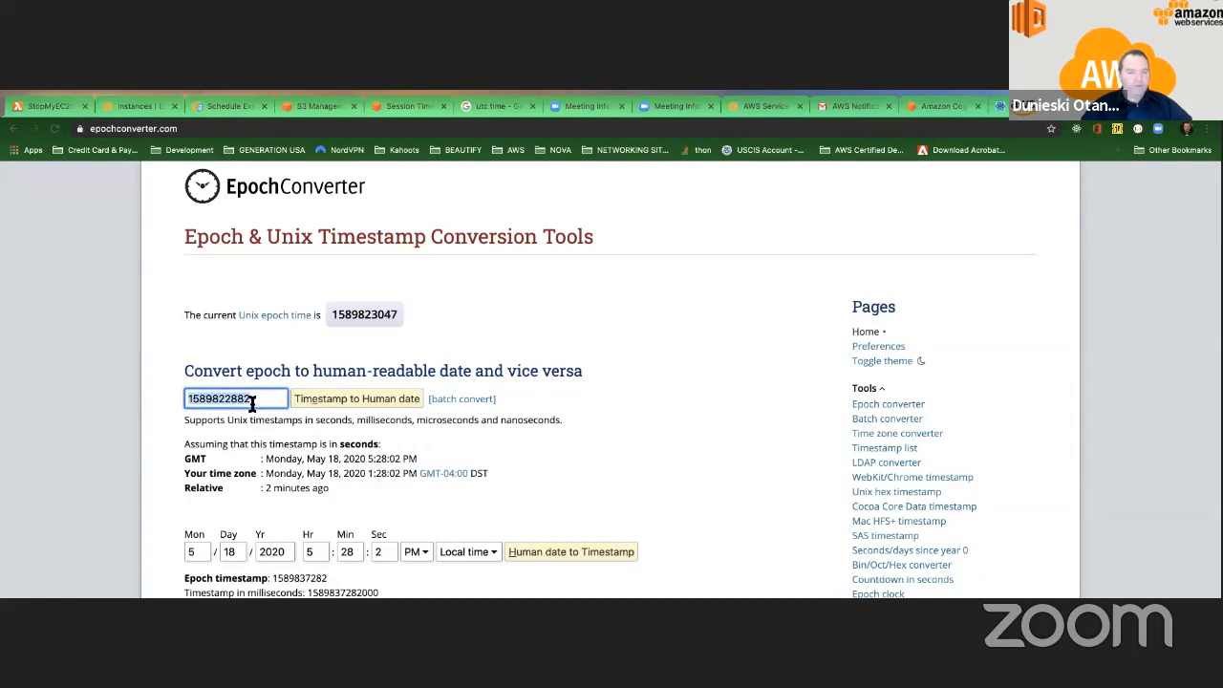
pyautogui.moveTo(249, 400); pyautogui.dragTo(187, 401)
pyautogui.moveTo(253, 399); pyautogui.dragTo(189, 399)
pyautogui.hotkey('ctrl', 'Left')
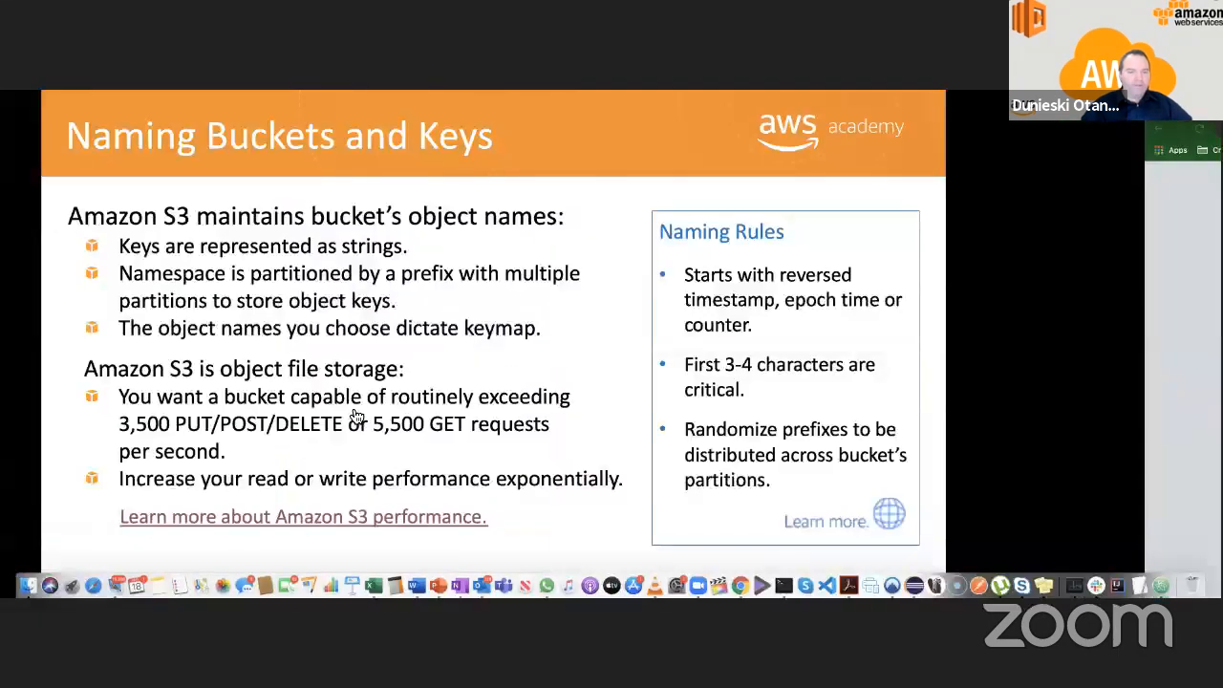
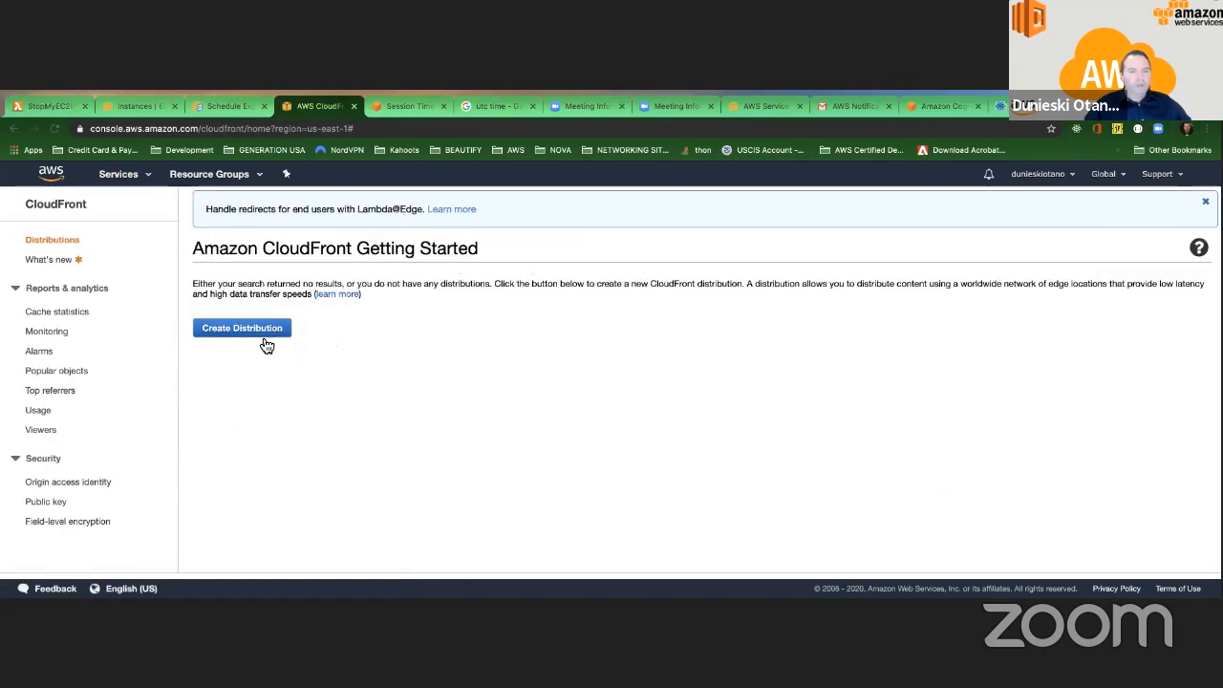
# Start a new CloudFront distribution, review the Web delivery method's supported content, and choose Web as the delivery method.
pyautogui.click(206, 330)
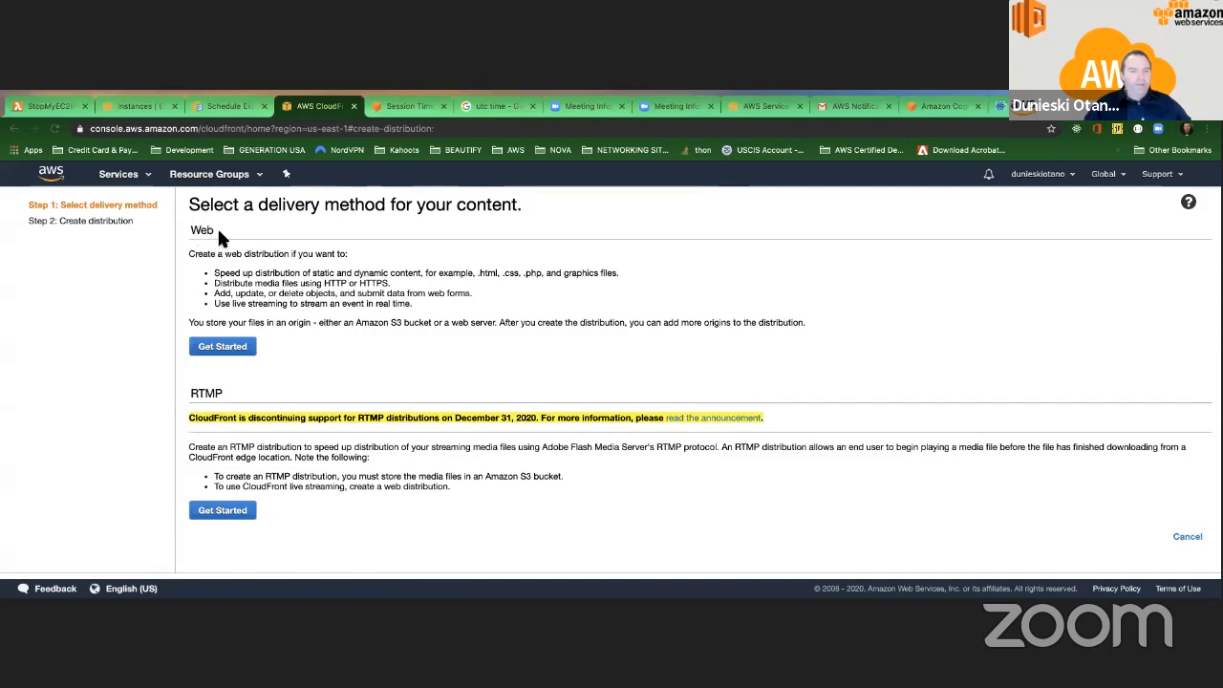
pyautogui.moveTo(190, 230); pyautogui.dragTo(503, 311)
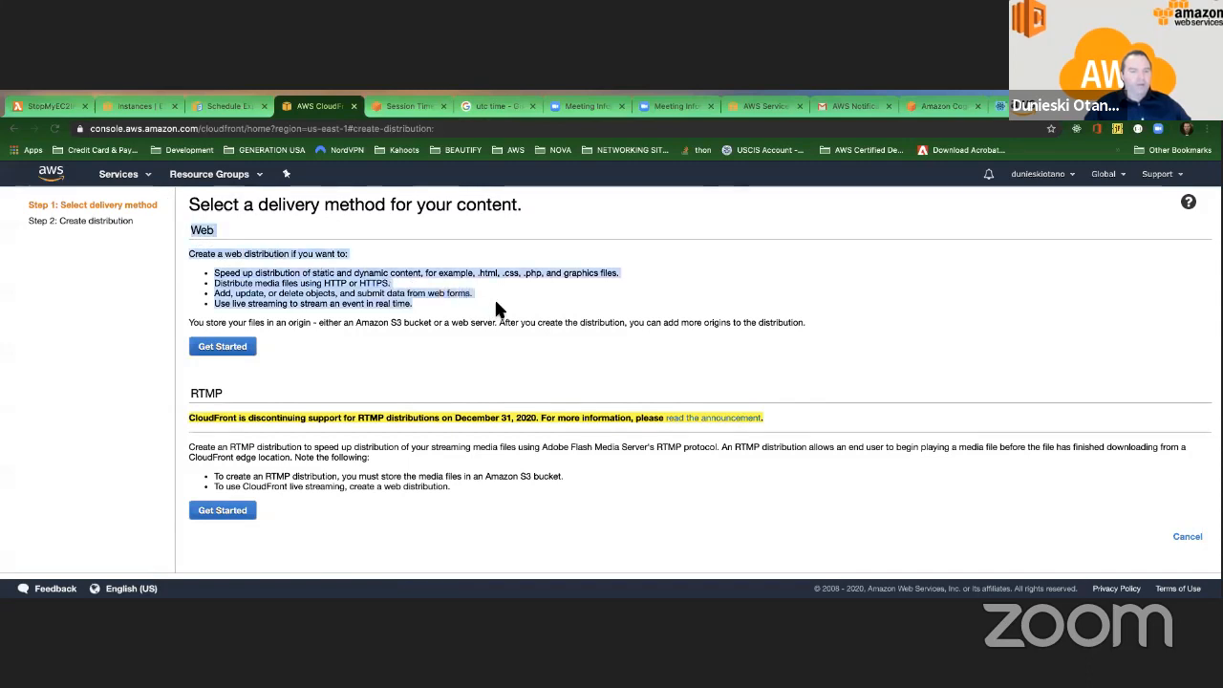
pyautogui.click(354, 277)
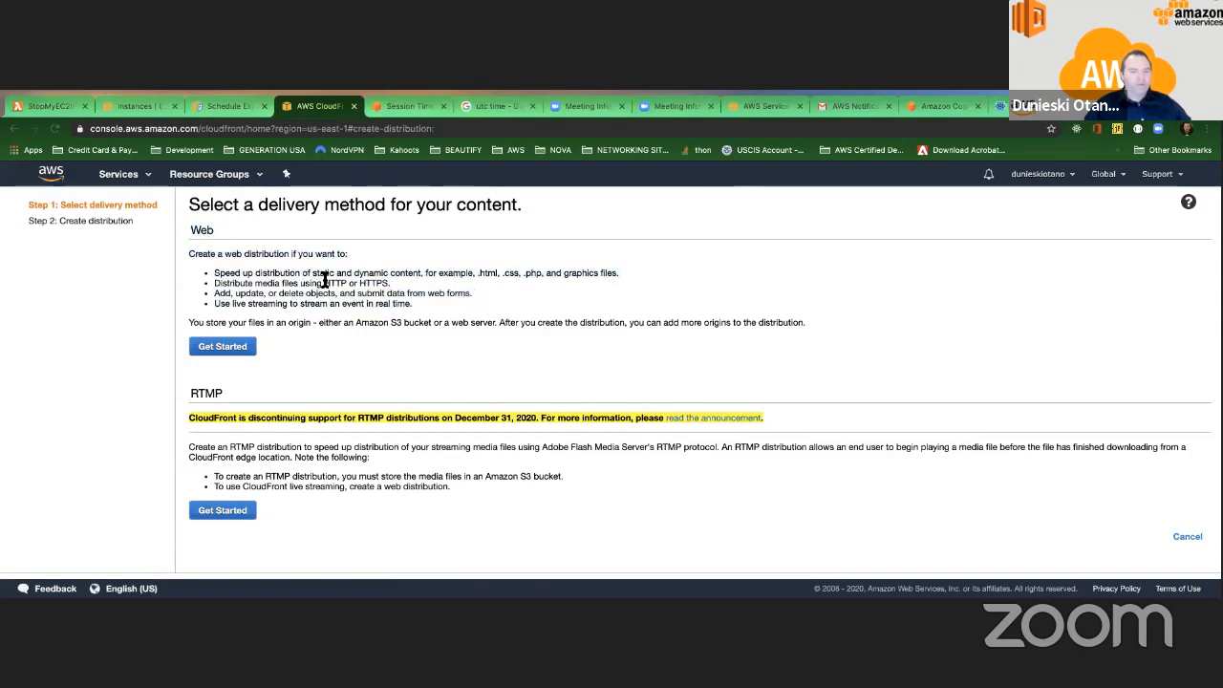
pyautogui.moveTo(334, 277); pyautogui.dragTo(388, 279)
pyautogui.moveTo(478, 272); pyautogui.dragTo(507, 273)
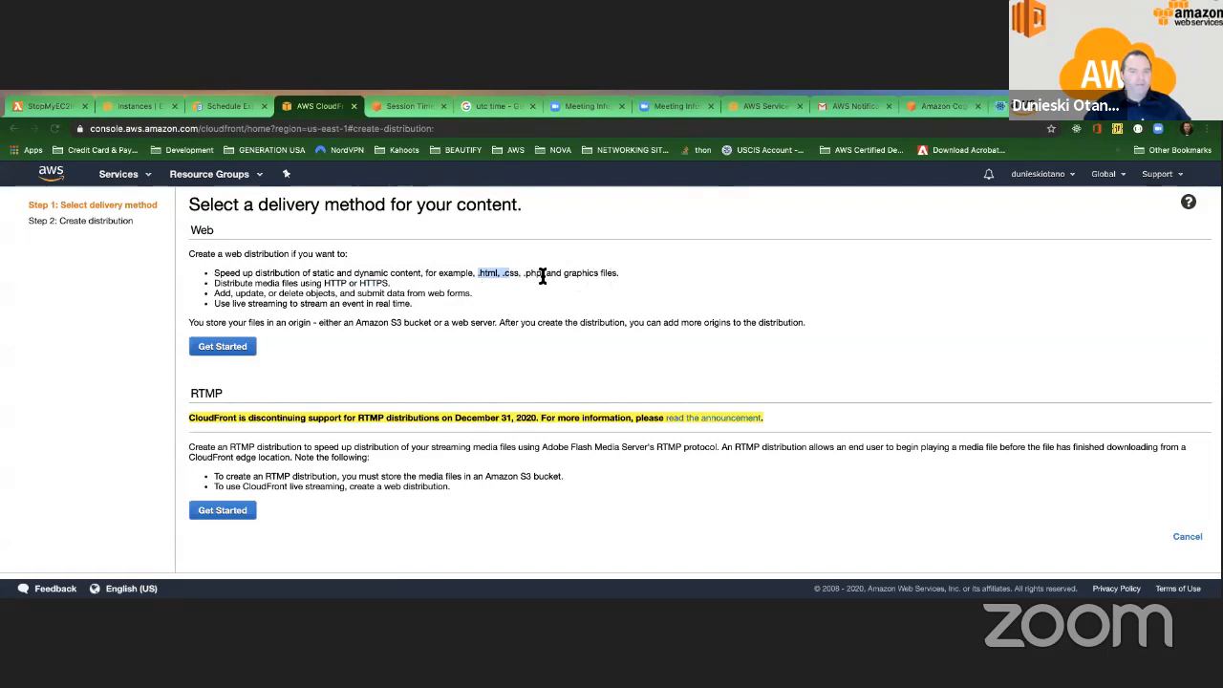
pyautogui.moveTo(541, 274)
pyautogui.mouseDown()
pyautogui.moveTo(478, 274)
pyautogui.moveTo(537, 275)
pyautogui.mouseUp()
pyautogui.click(530, 294)
pyautogui.click(231, 349)
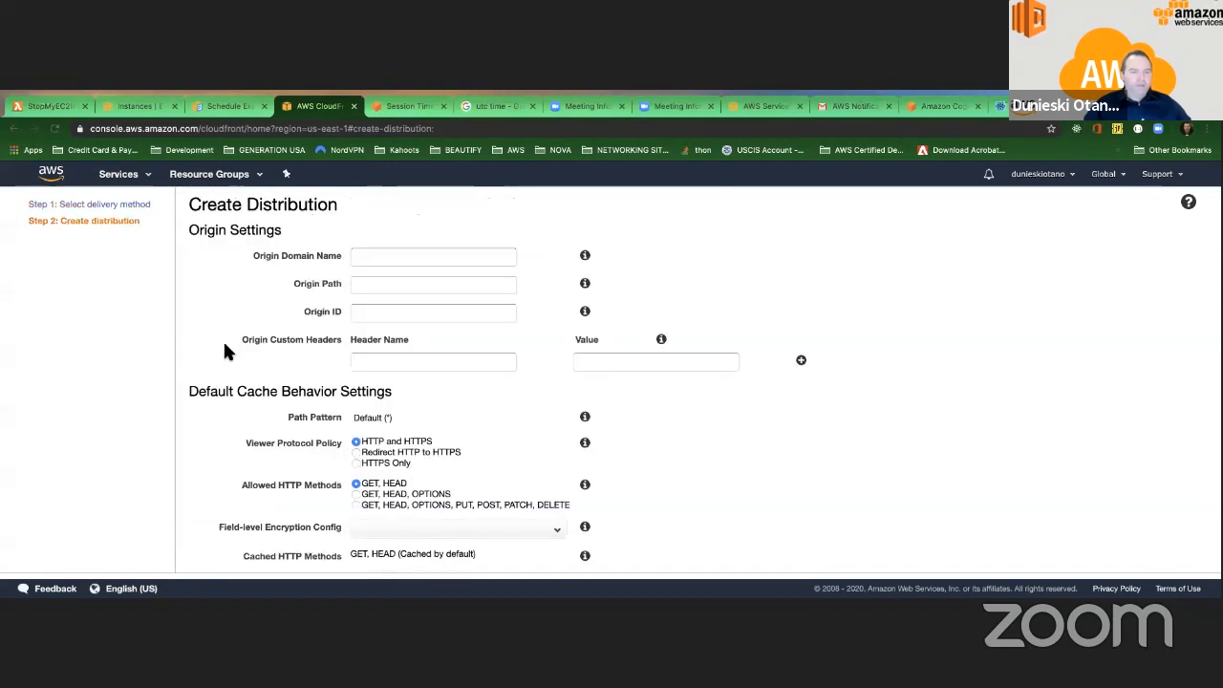
# Compare the Viewer Protocol Policy options in the default cache behavior settings and set the policy to Redirect HTTP to HTTPS.
pyautogui.scroll(-4, 265, 272)
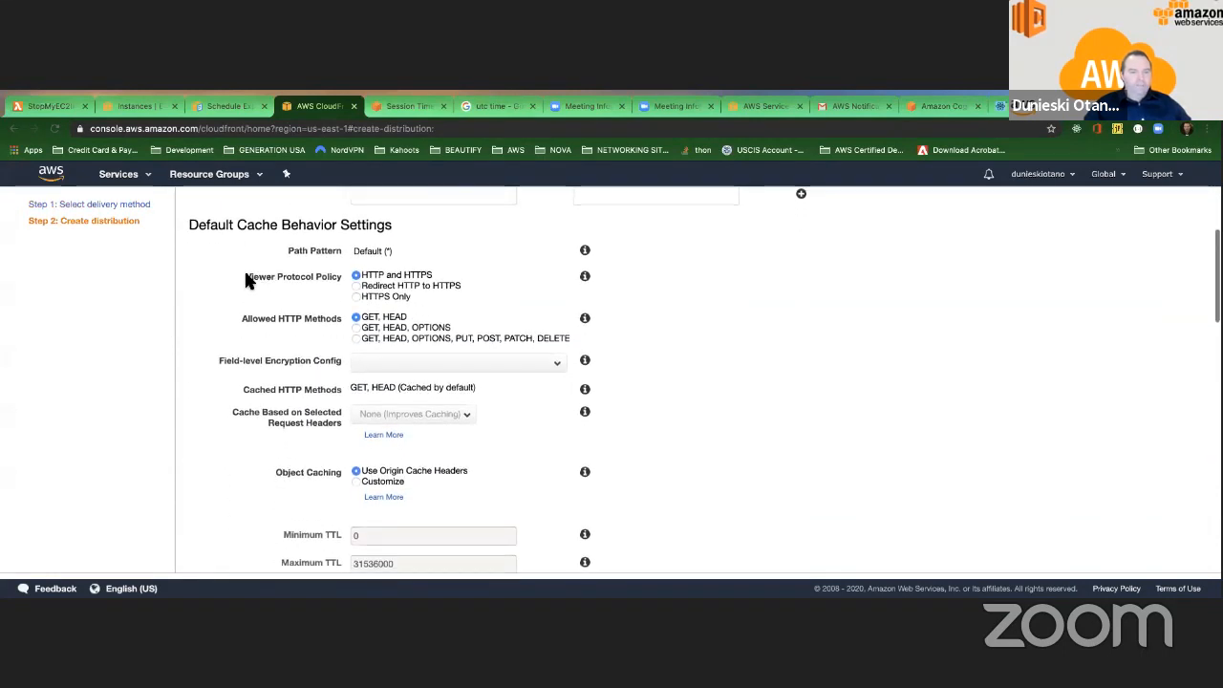
pyautogui.moveTo(245, 276); pyautogui.dragTo(339, 276)
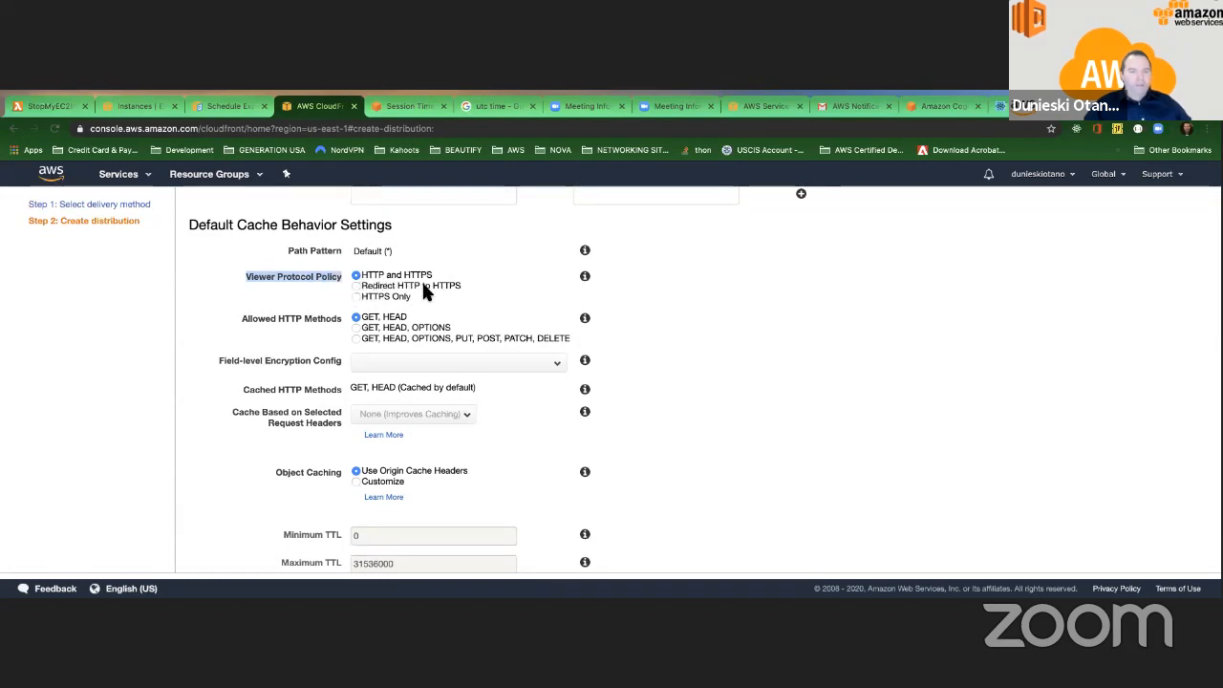
pyautogui.click(356, 286)
pyautogui.click(357, 276)
pyautogui.click(367, 287)
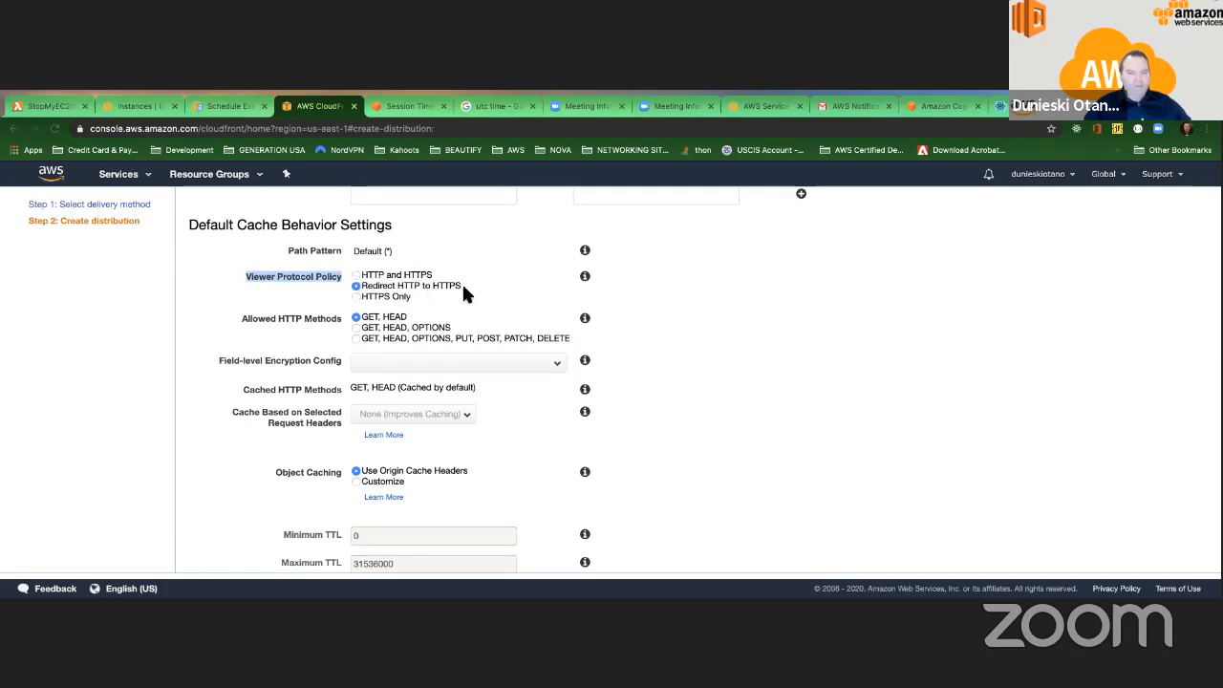
pyautogui.click(357, 298)
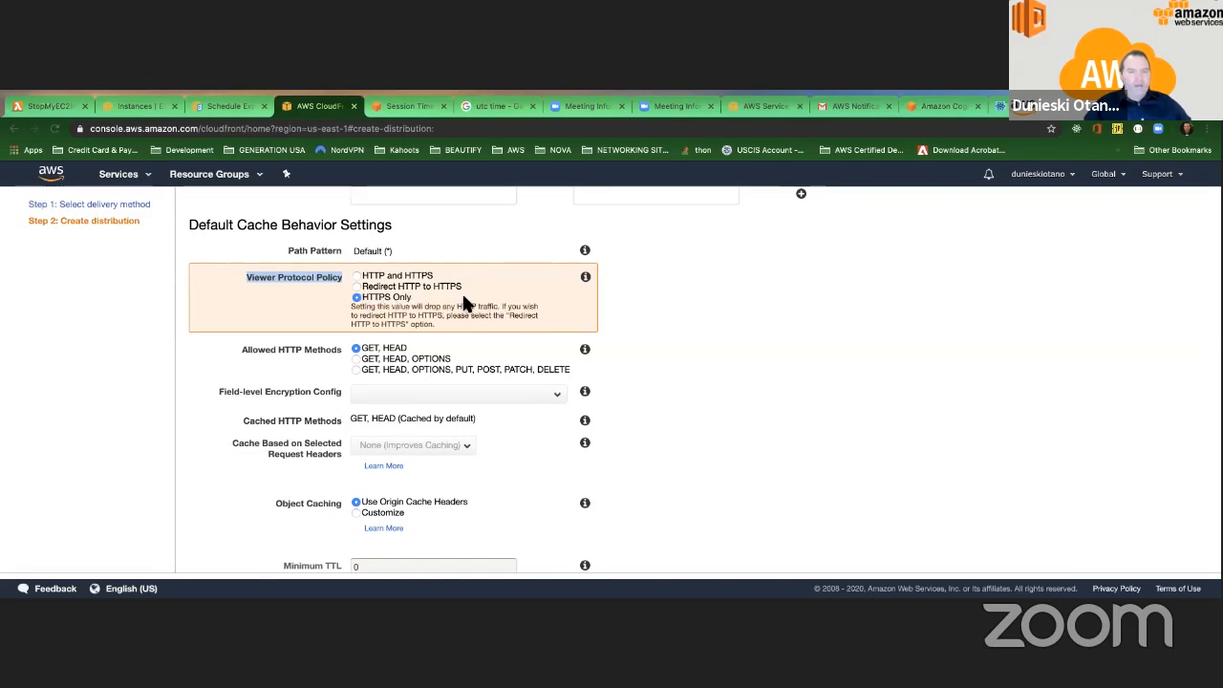
pyautogui.click(354, 284)
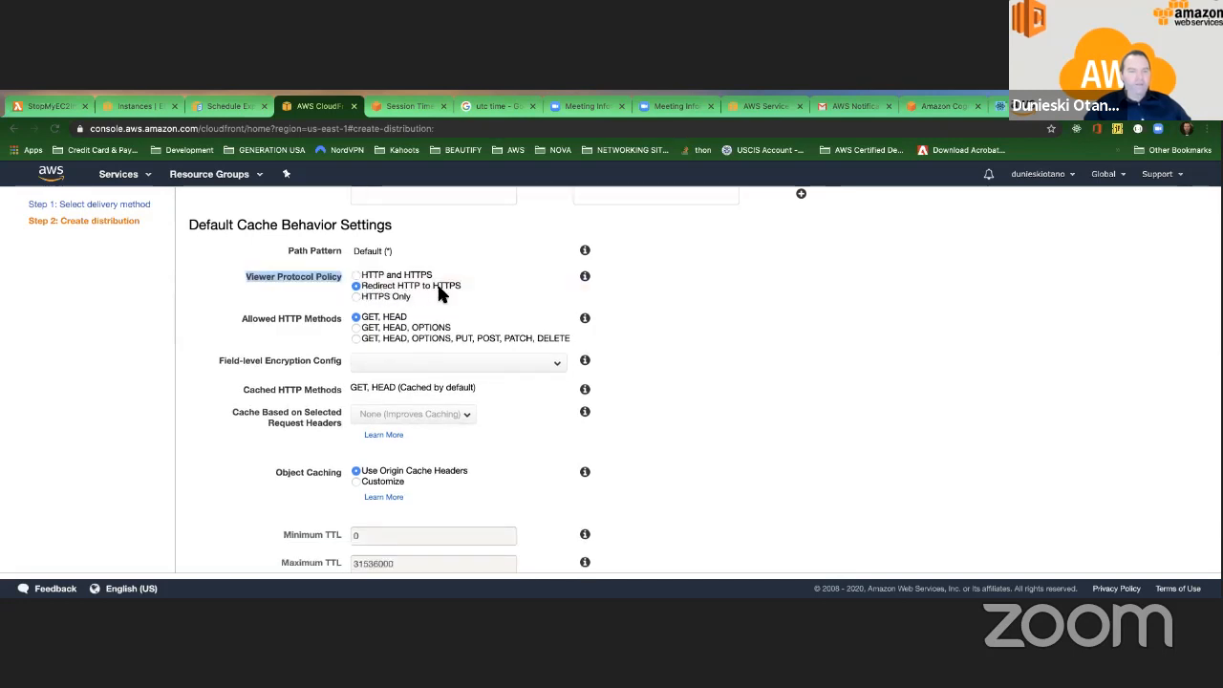
# Open the Viewer Protocol Policy help and read how it distinguishes HTTP and HTTPS, Redirect HTTP to HTTPS, and HTTPS Only.
pyautogui.click(585, 277)
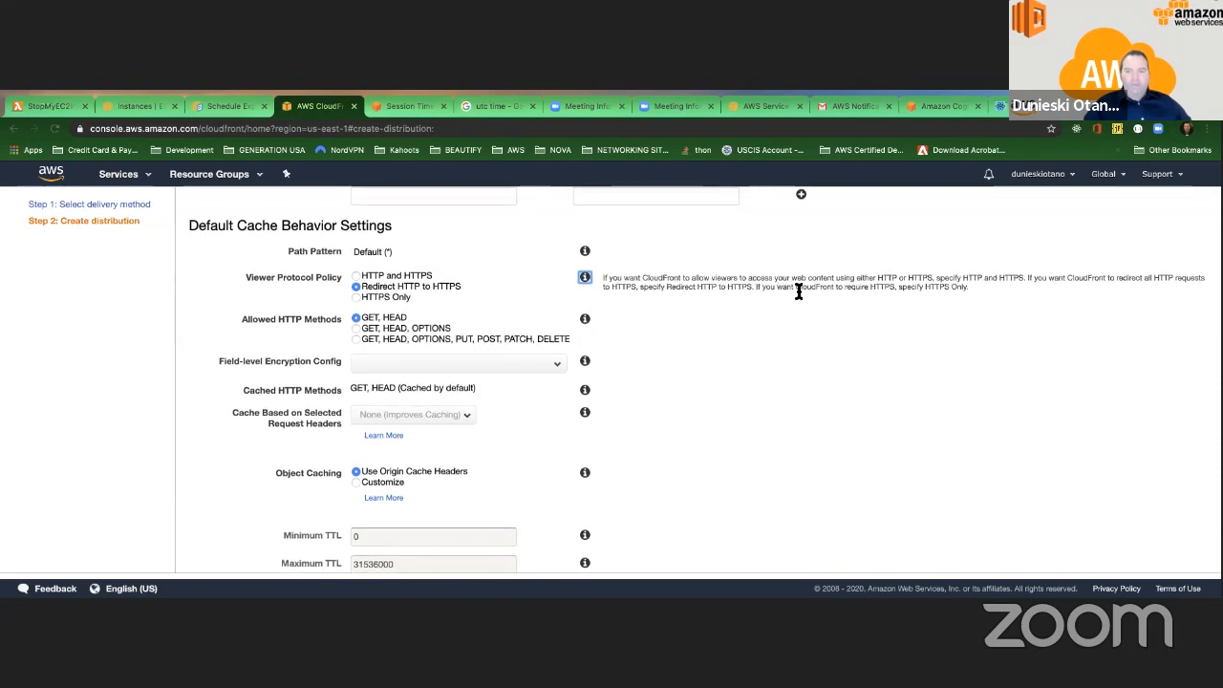
pyautogui.moveTo(924, 288)
pyautogui.mouseDown()
pyautogui.moveTo(948, 286)
pyautogui.moveTo(930, 277)
pyautogui.mouseUp()
pyautogui.click(931, 270)
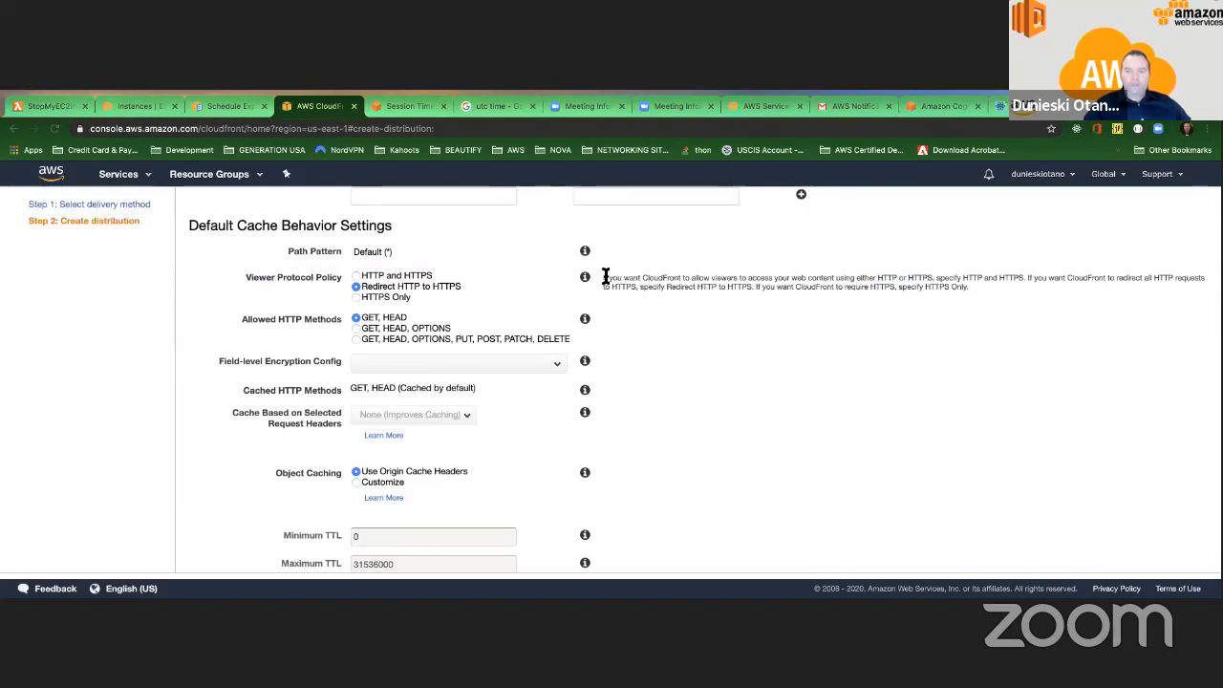
pyautogui.moveTo(605, 277); pyautogui.dragTo(1021, 279)
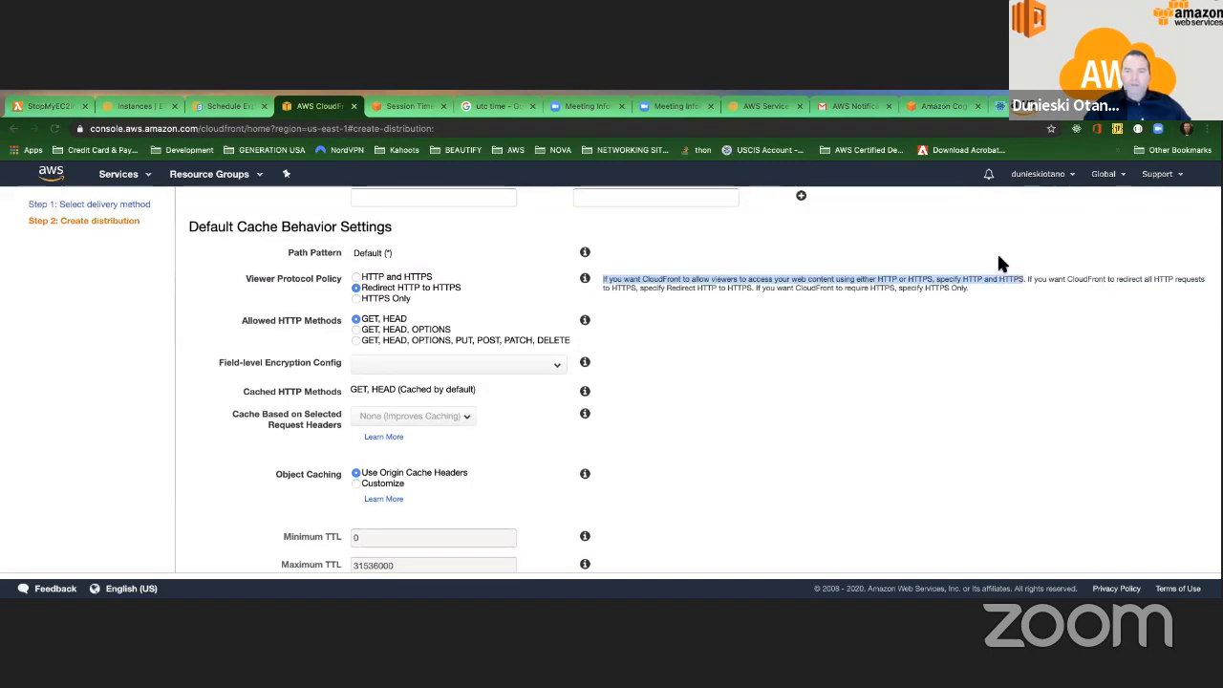
pyautogui.click(998, 258)
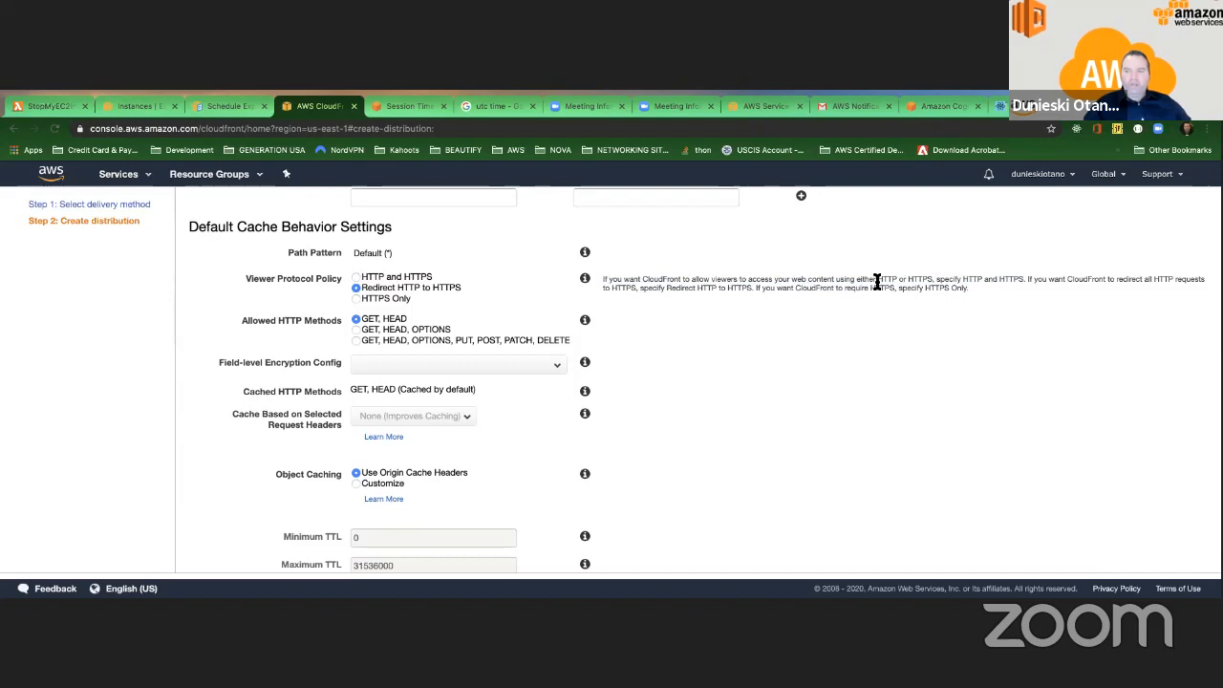
pyautogui.moveTo(876, 282); pyautogui.dragTo(901, 280)
pyautogui.moveTo(998, 280); pyautogui.dragTo(1020, 280)
pyautogui.moveTo(604, 287); pyautogui.dragTo(623, 287)
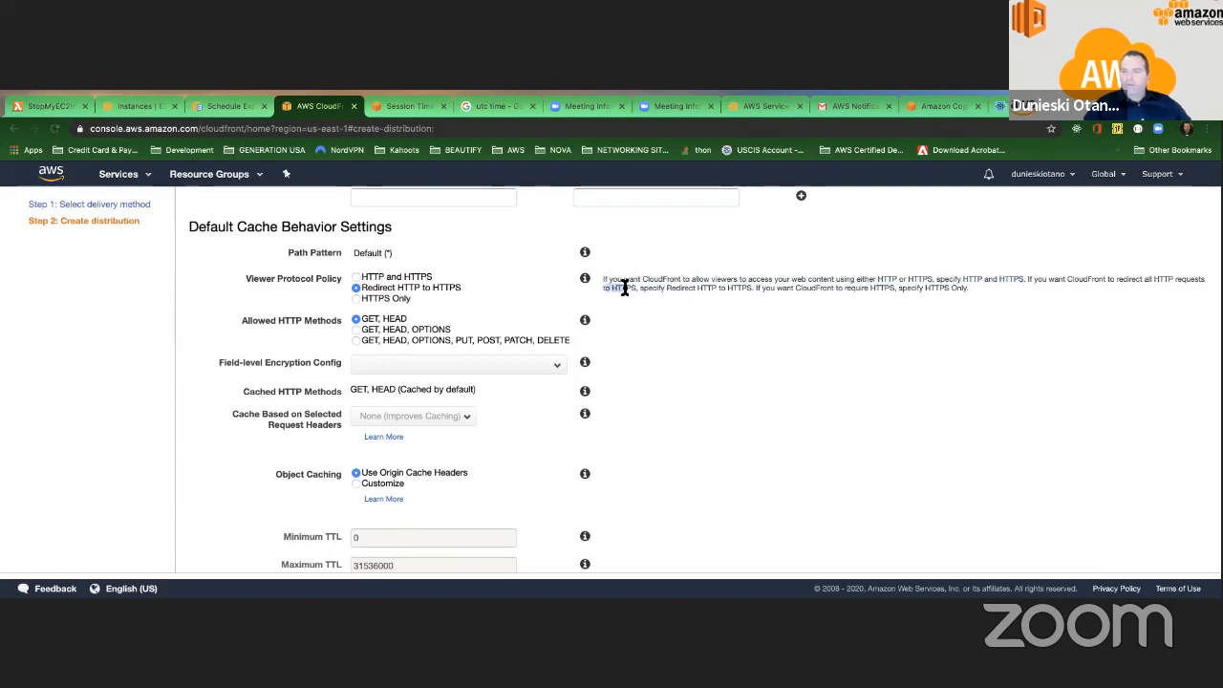
pyautogui.click(660, 250)
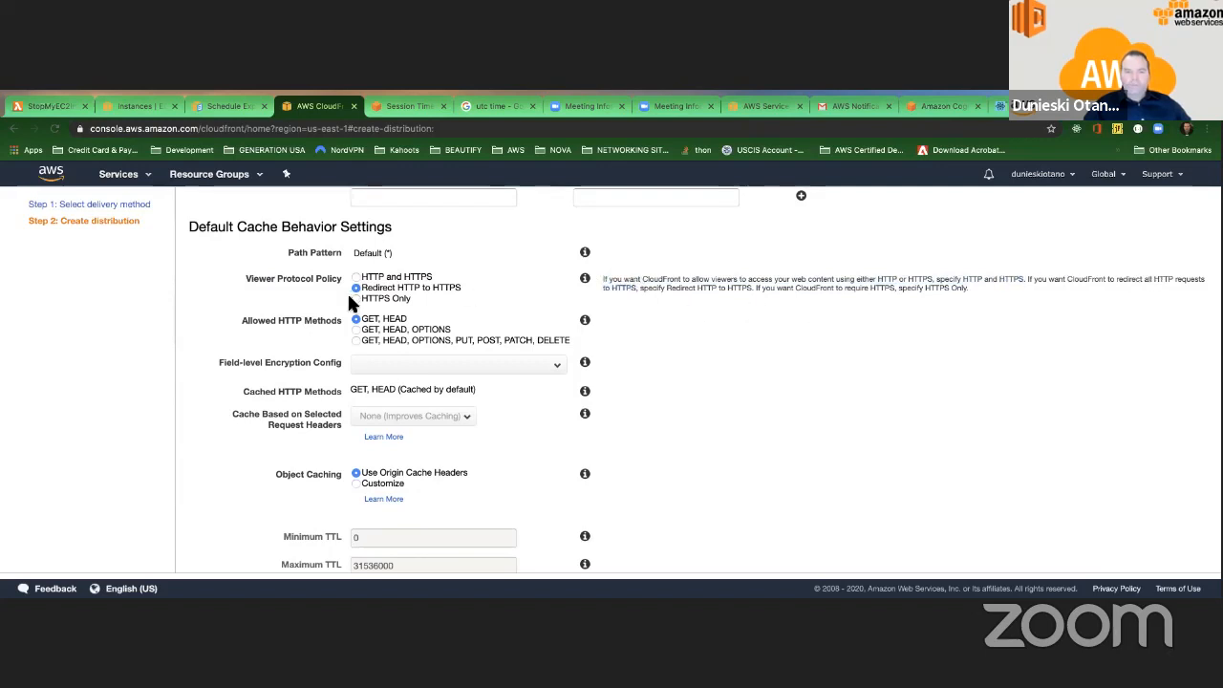
# Try allowing GET, HEAD, OPTIONS, PUT, POST, PATCH, DELETE, read the Allowed HTTP Methods help, and restore GET, HEAD.
pyautogui.scroll(-1, 346, 303)
pyautogui.scroll(1, 346, 303)
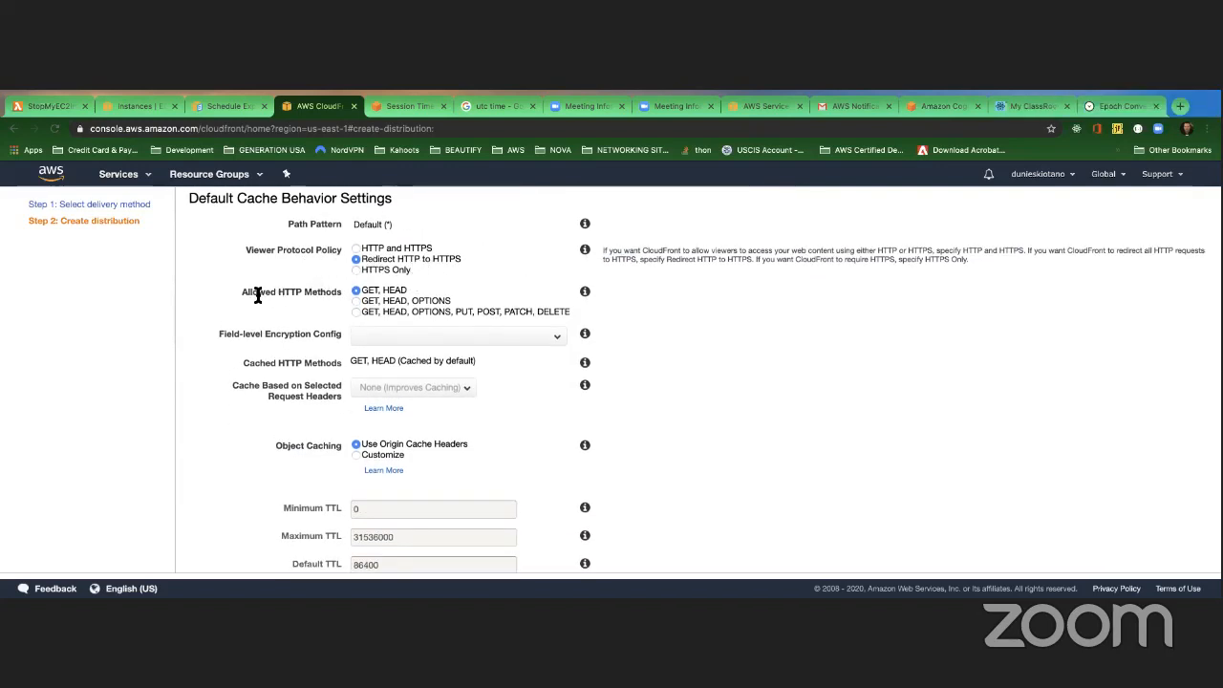
pyautogui.scroll(-1, 258, 292)
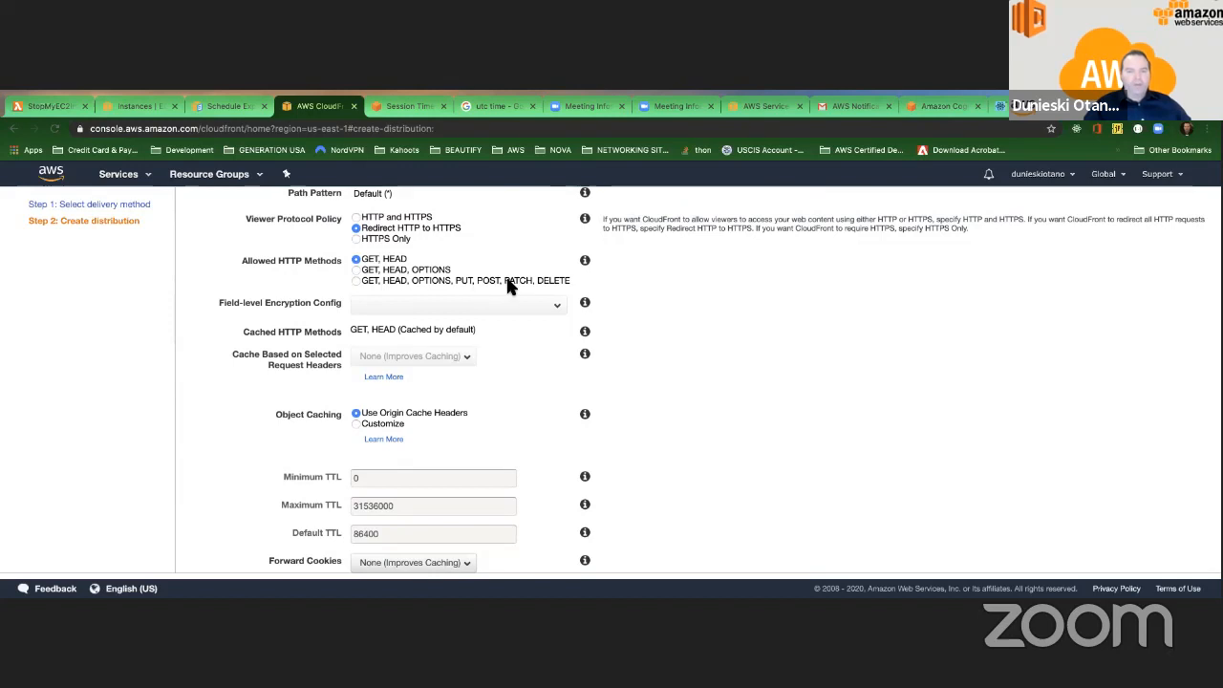
pyautogui.click(354, 279)
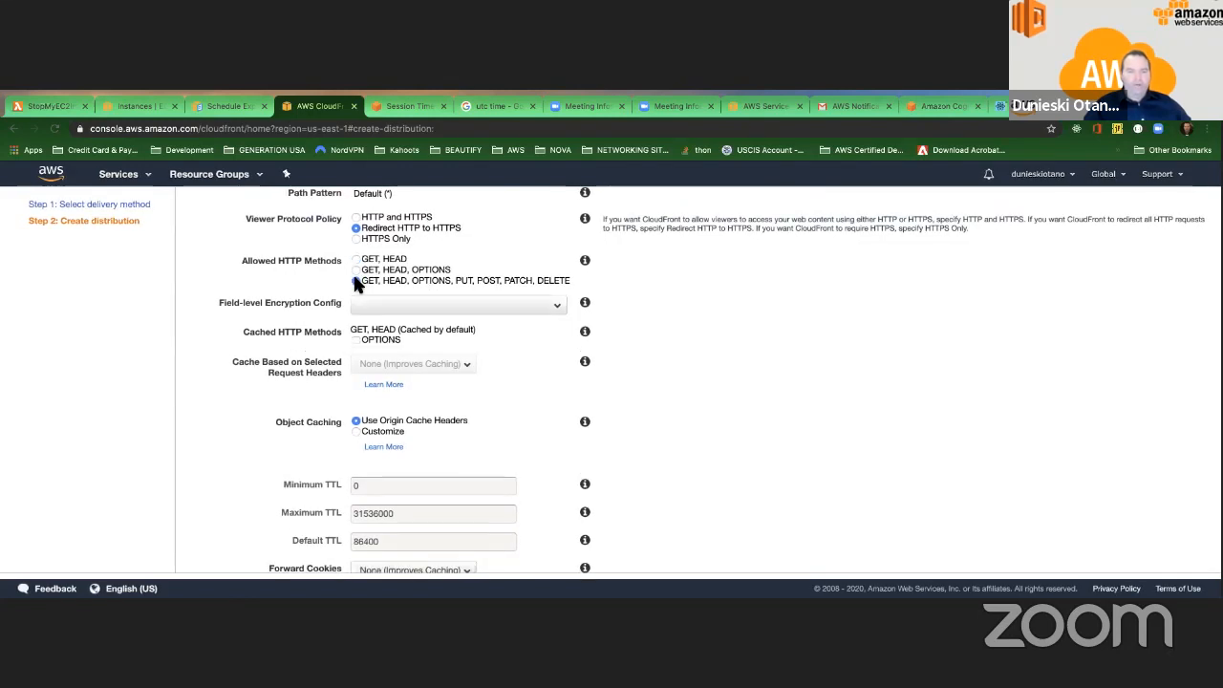
pyautogui.click(584, 260)
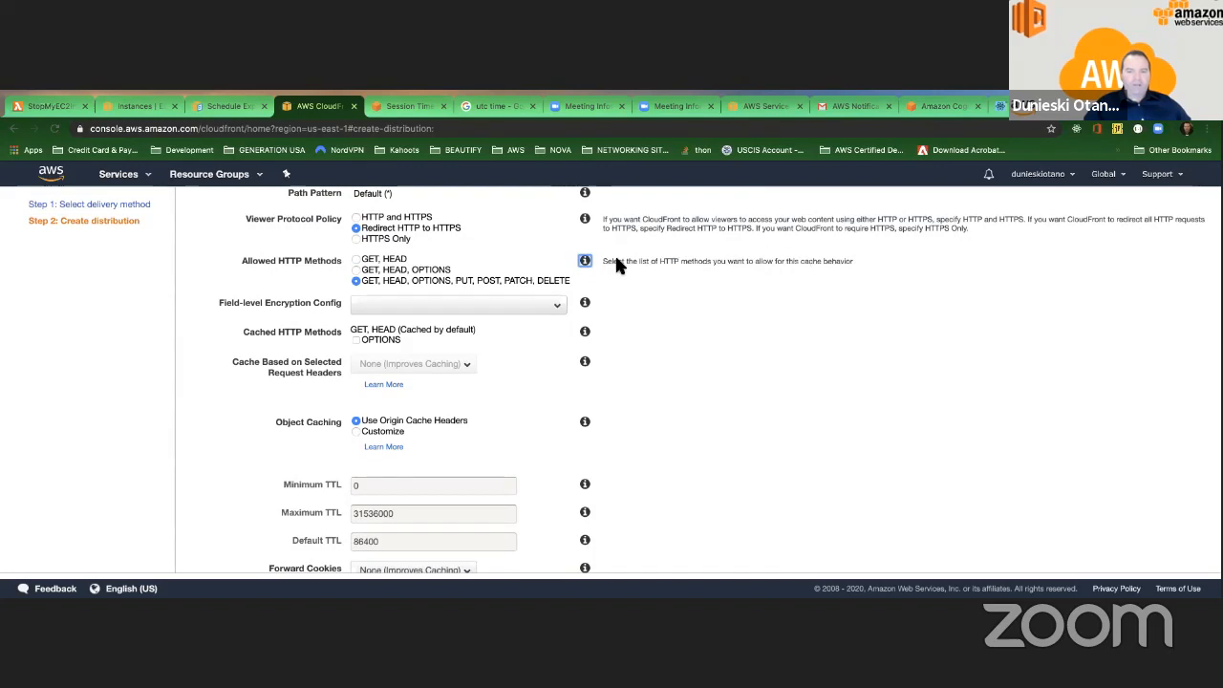
pyautogui.click(380, 259)
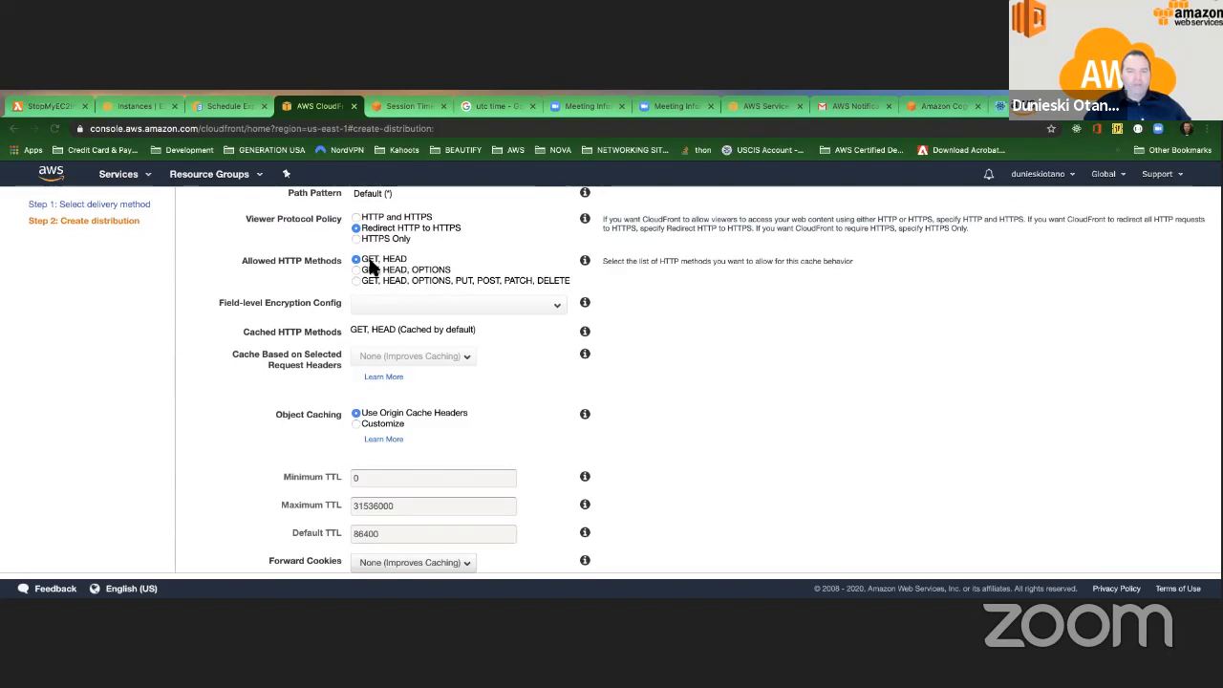
pyautogui.scroll(1, 371, 267)
pyautogui.scroll(-1, 369, 265)
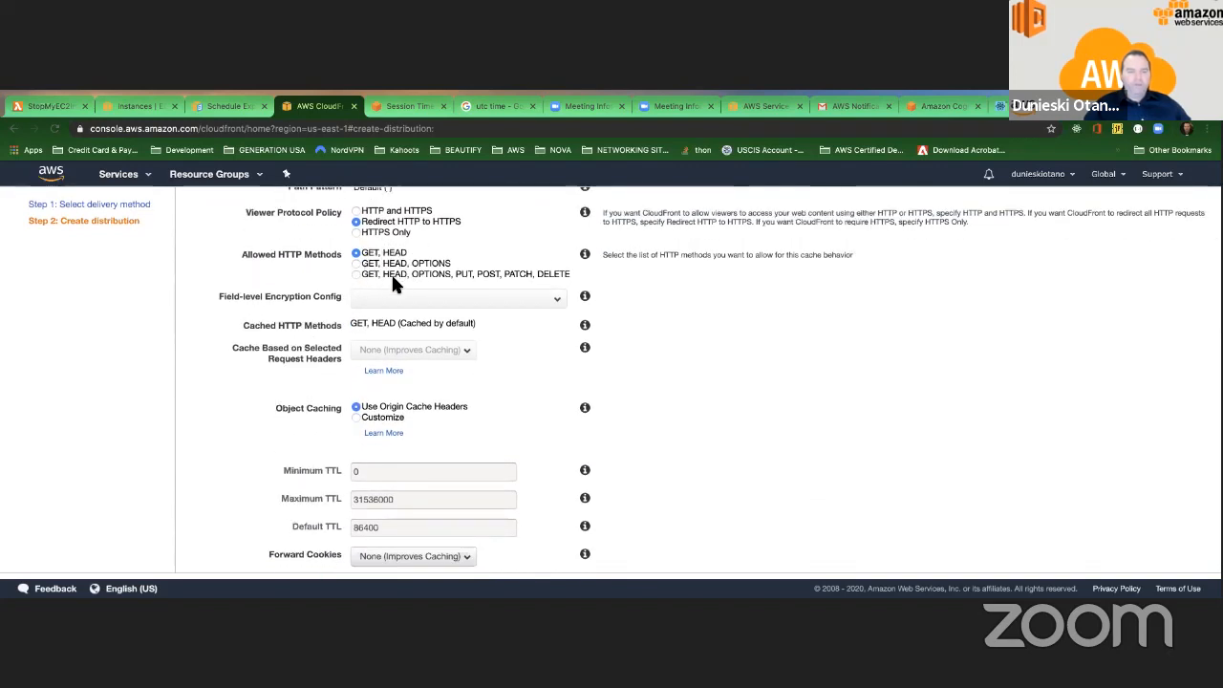
# Open the Default TTL help and examine it against the preset value in the cache behavior settings.
pyautogui.scroll(-5, 391, 277)
pyautogui.scroll(-1, 392, 278)
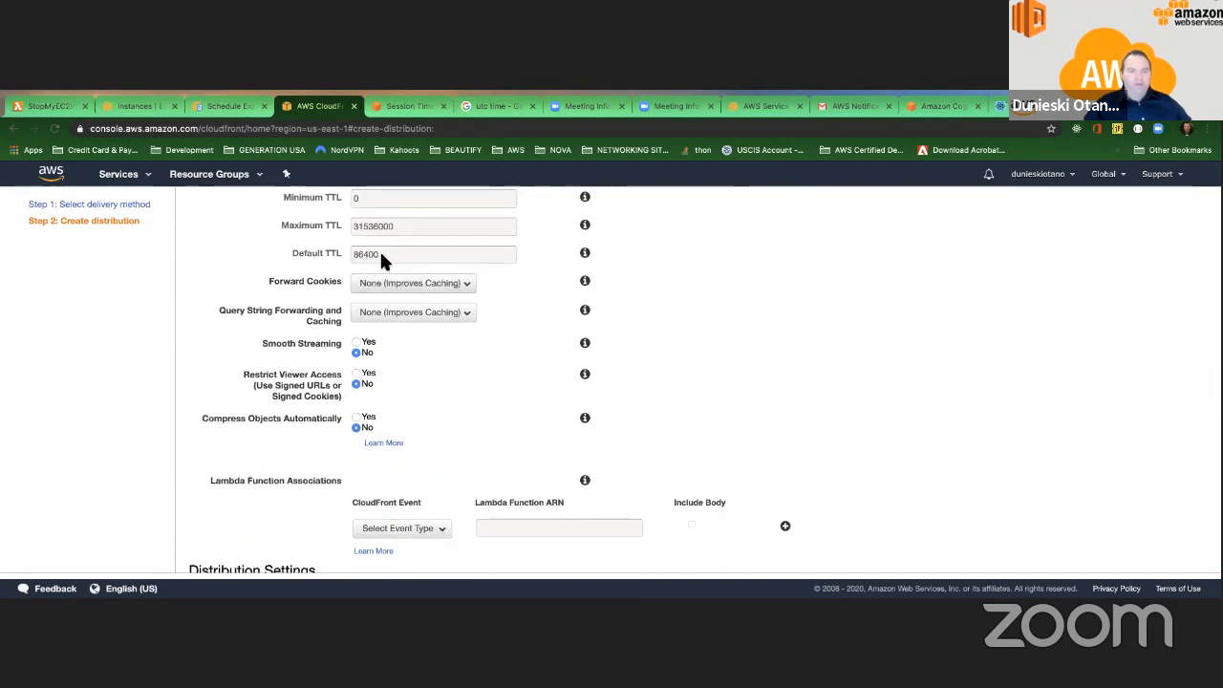
pyautogui.click(584, 254)
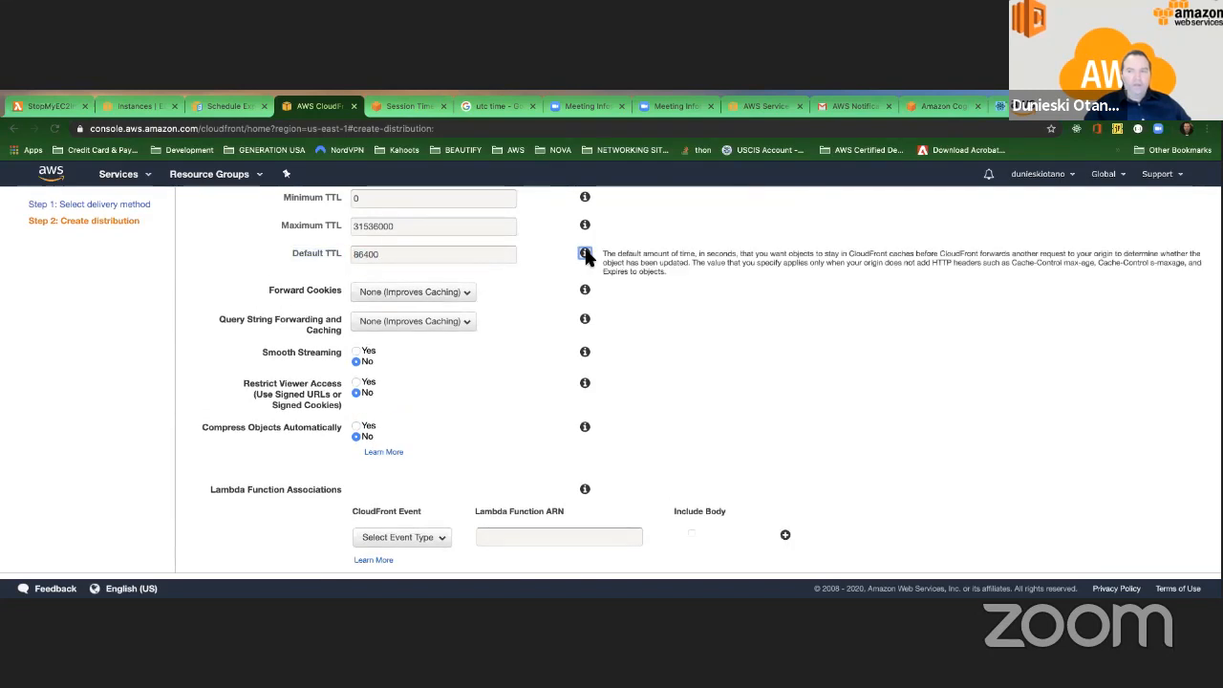
pyautogui.click(369, 253)
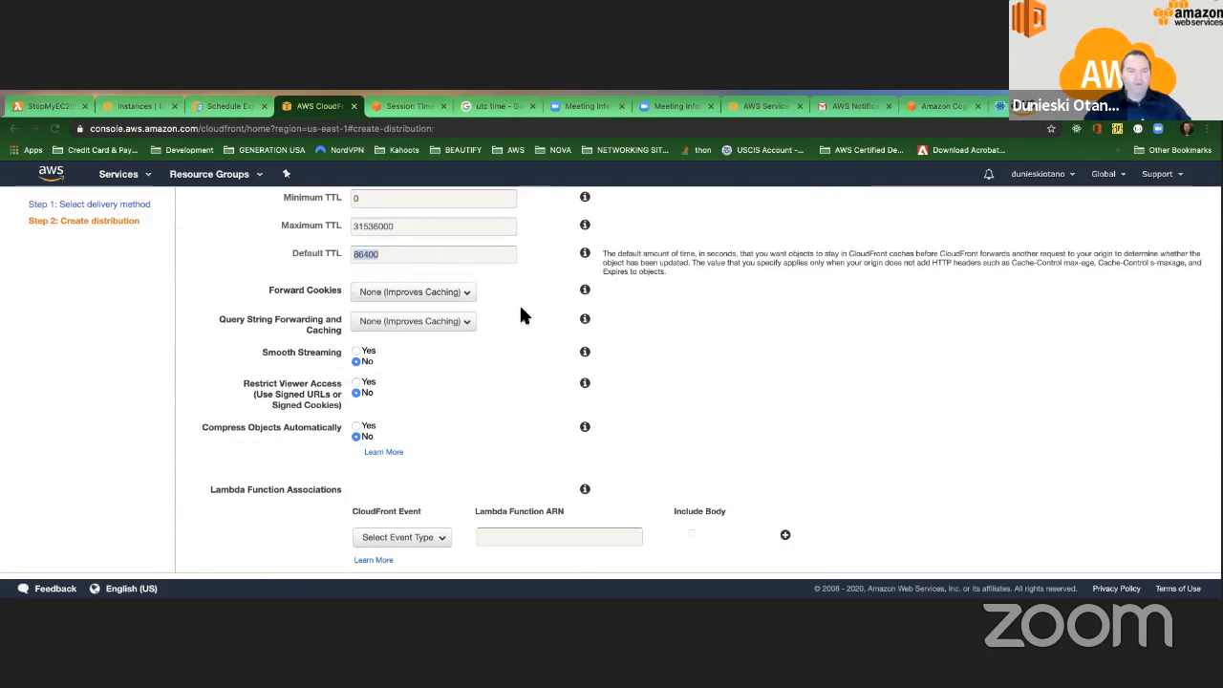
# Compare the two Object Caching options and set Object Caching to Customize.
pyautogui.scroll(3, 520, 308)
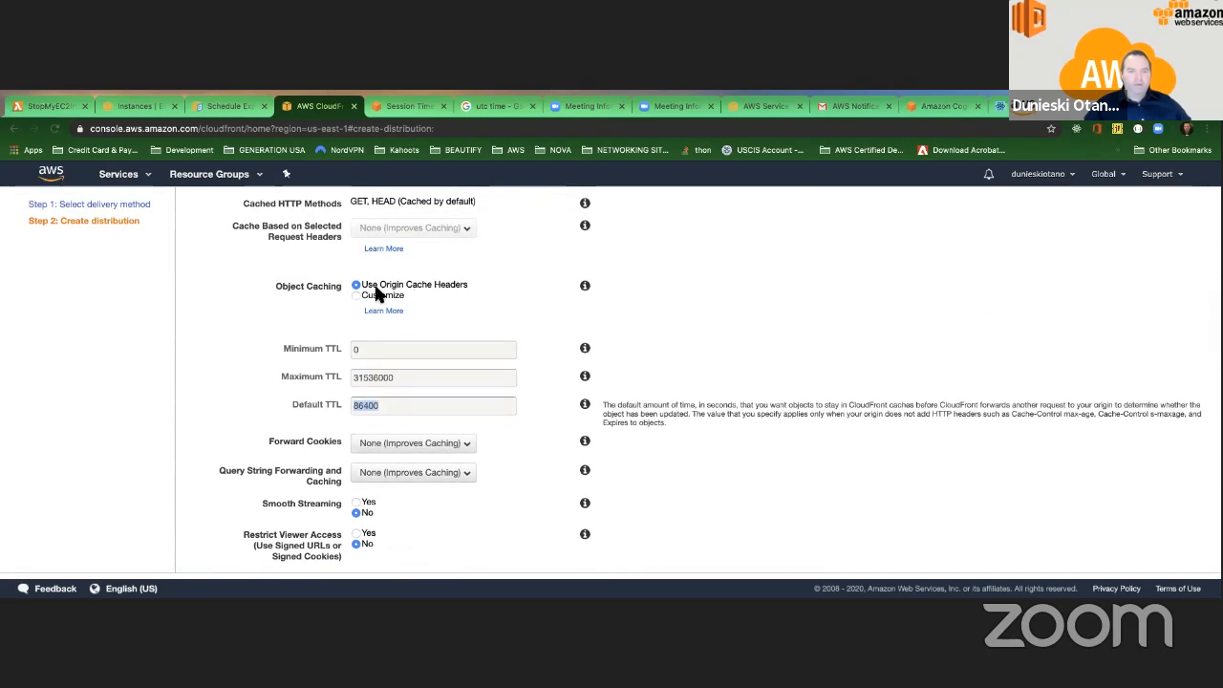
pyautogui.click(356, 295)
pyautogui.scroll(1, 439, 343)
pyautogui.scroll(1, 426, 347)
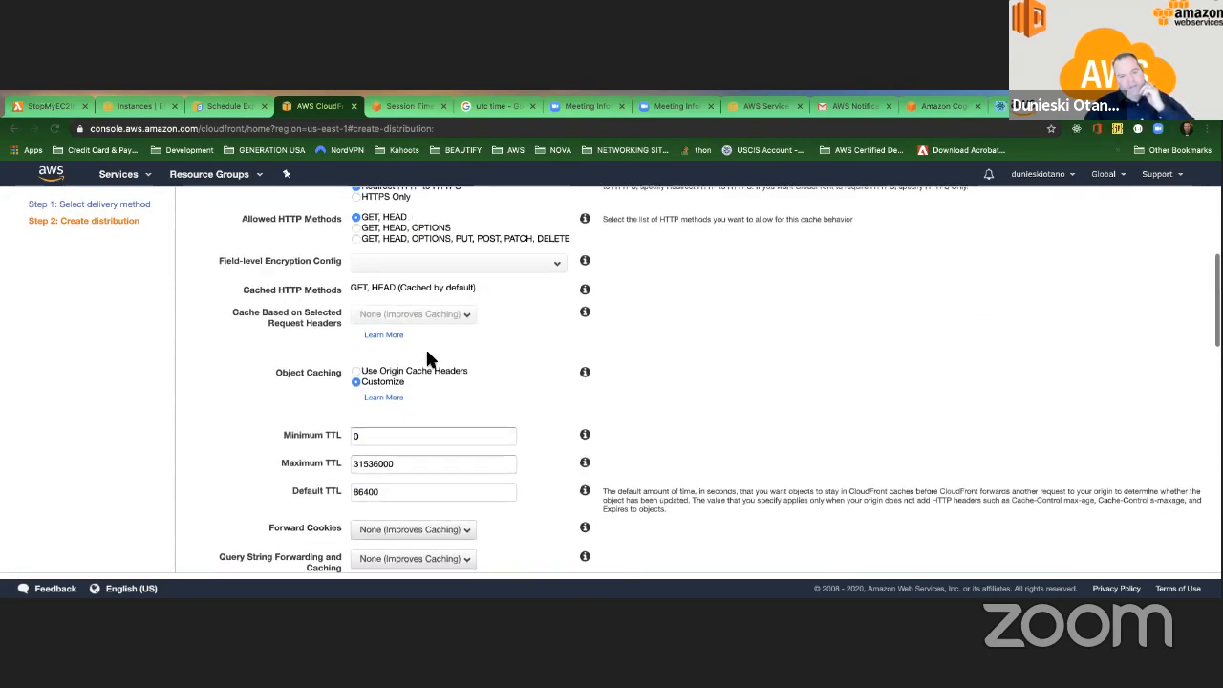
pyautogui.scroll(-1, 423, 286)
pyautogui.click(385, 328)
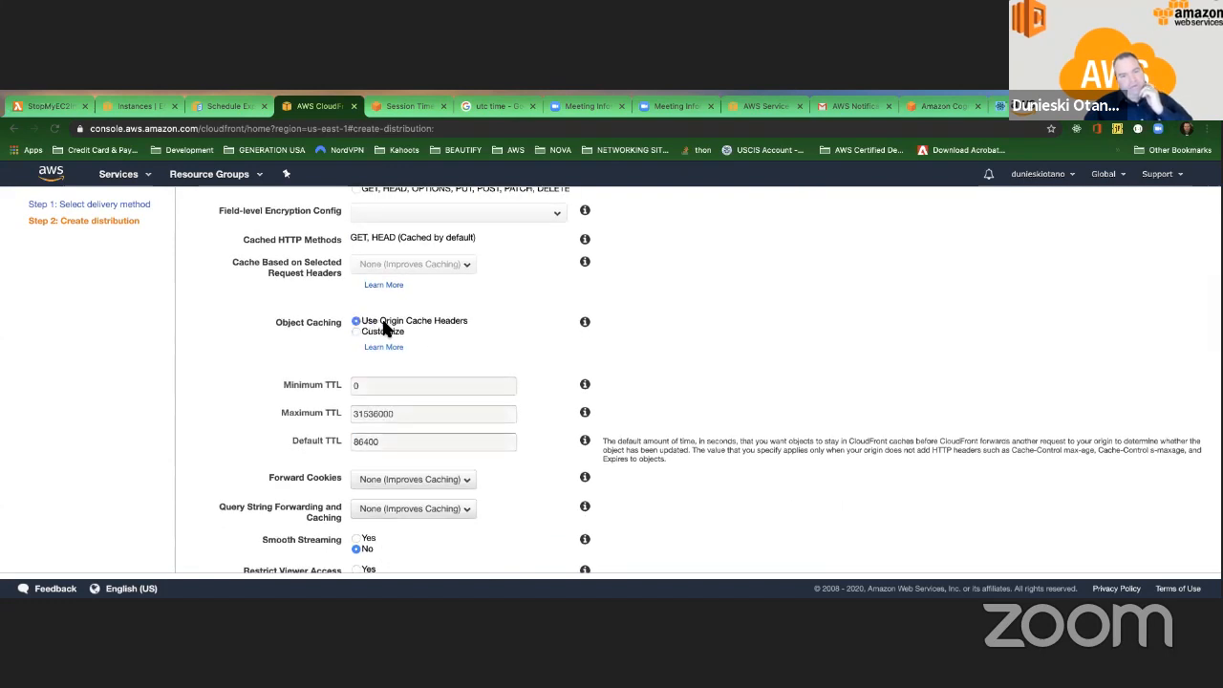
pyautogui.click(356, 331)
# Try a Maximum TTL of 3000 for the customized object caching and restore it to 31536000.
pyautogui.doubleClick(358, 413)
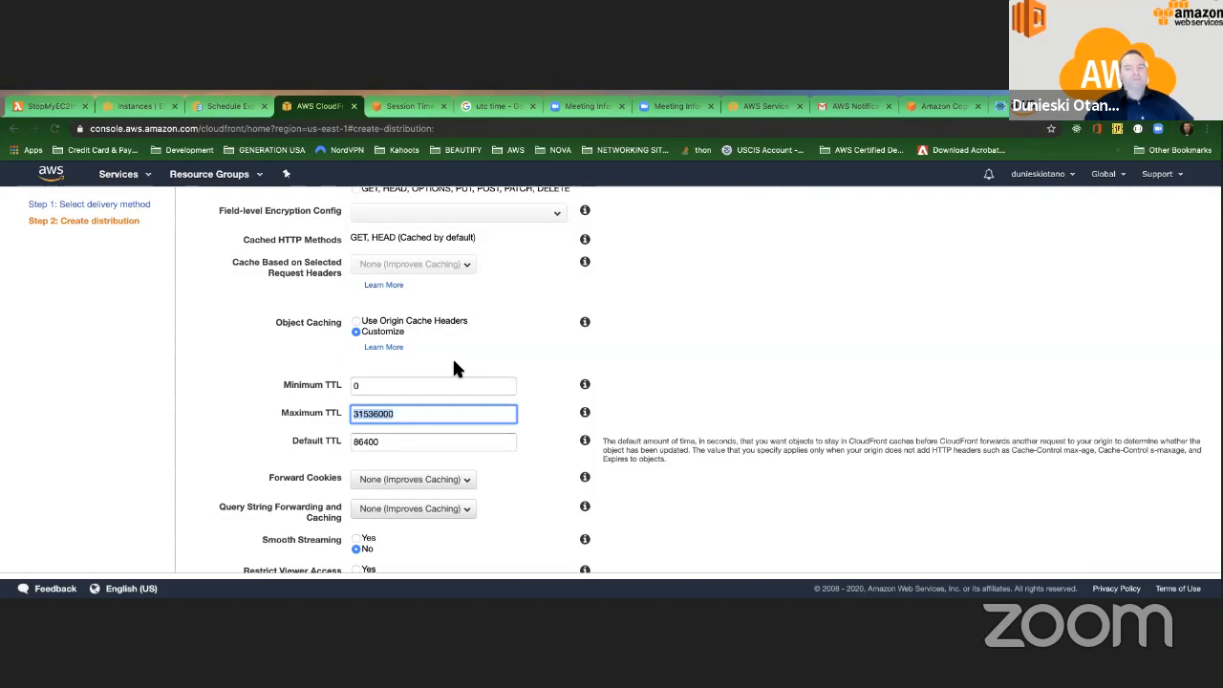
pyautogui.write('3000')
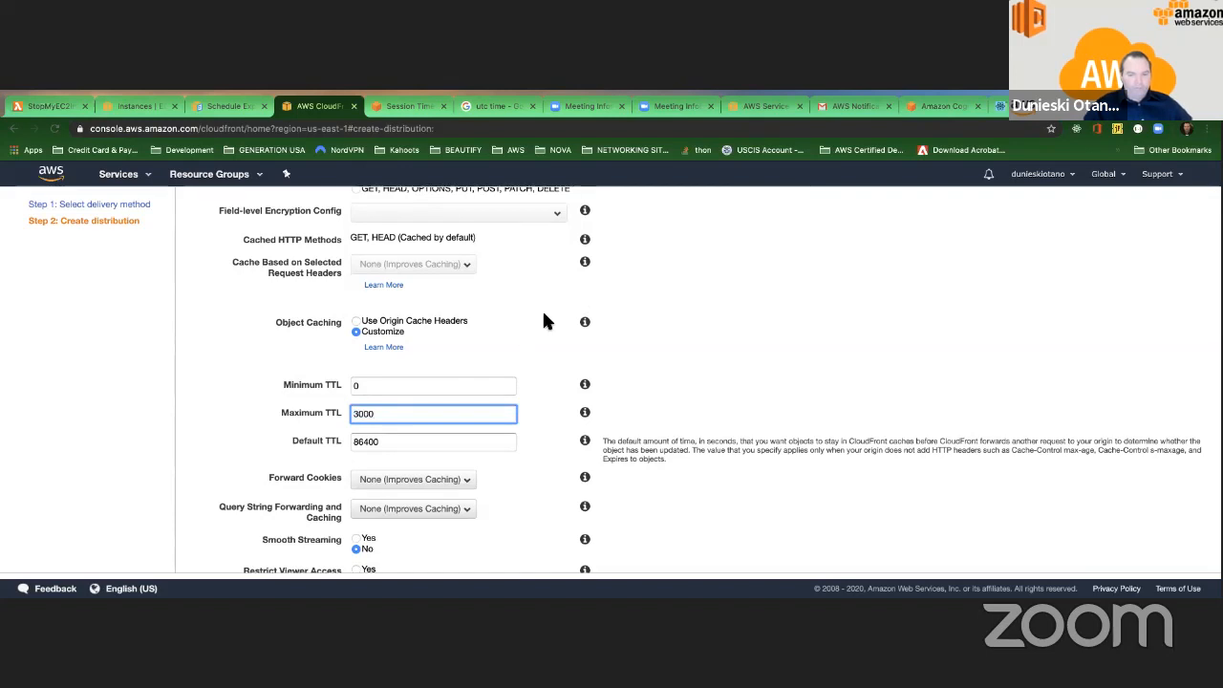
pyautogui.click(542, 314)
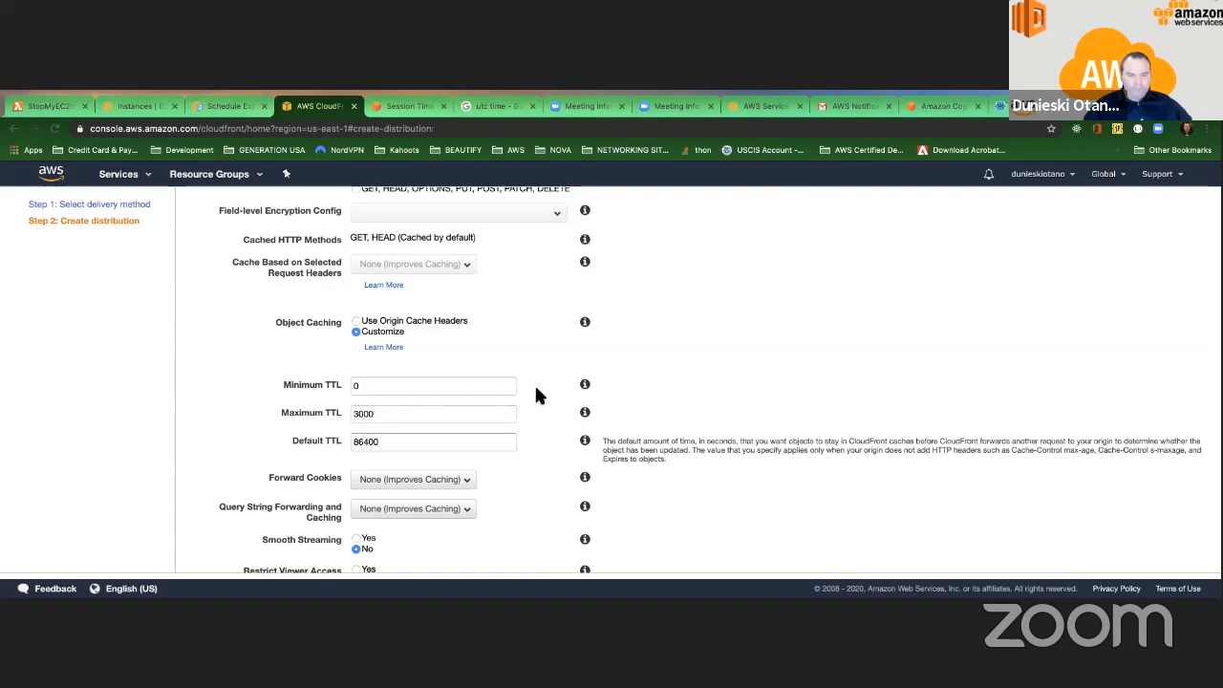
pyautogui.click(371, 412)
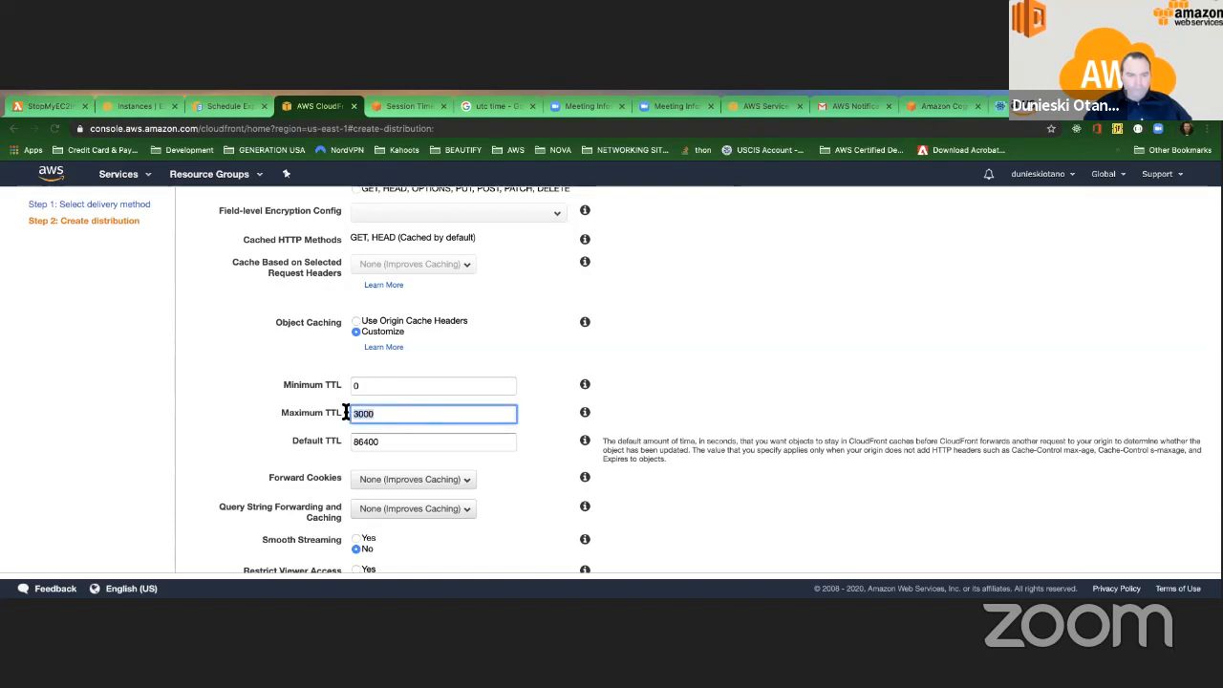
pyautogui.press('BackSpace')
pyautogui.press('BackSpace')
pyautogui.click(504, 397)
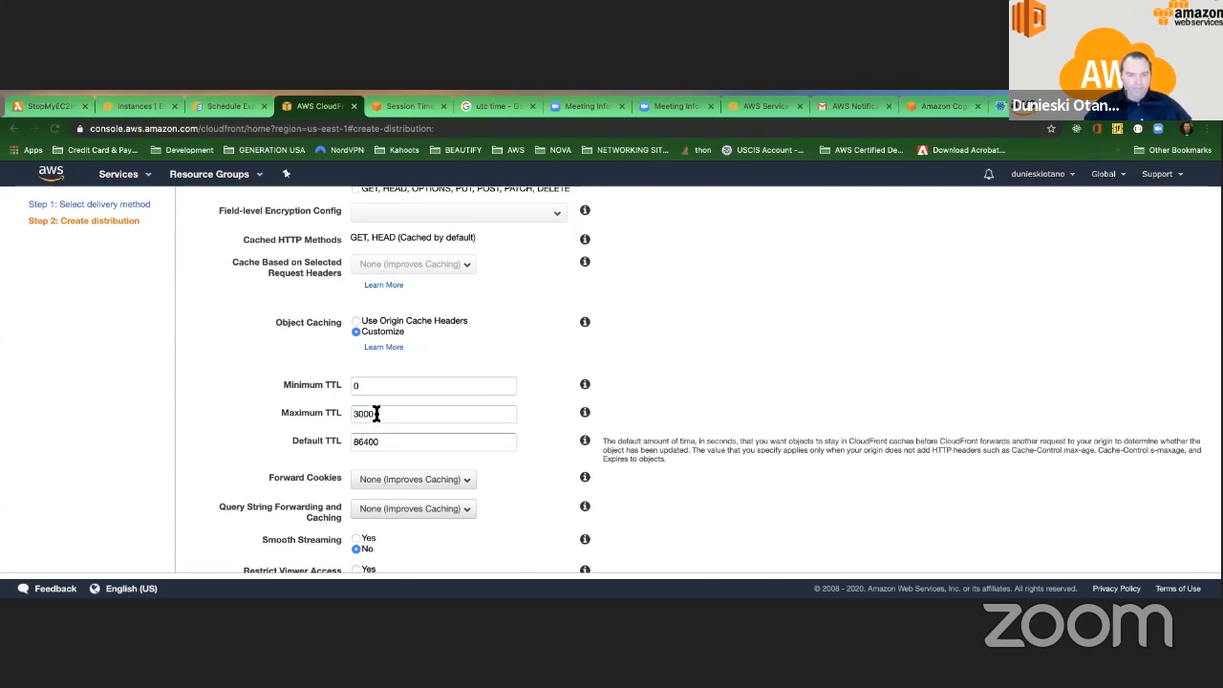
pyautogui.moveTo(379, 412); pyautogui.dragTo(352, 414)
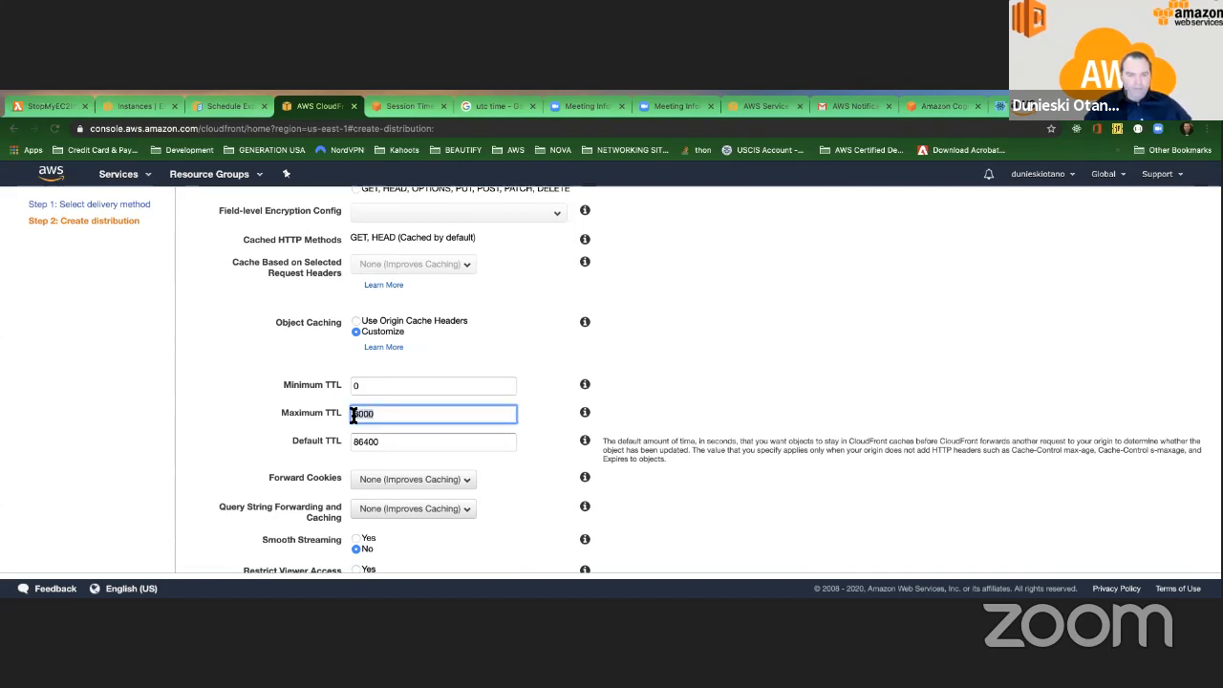
pyautogui.click(522, 404)
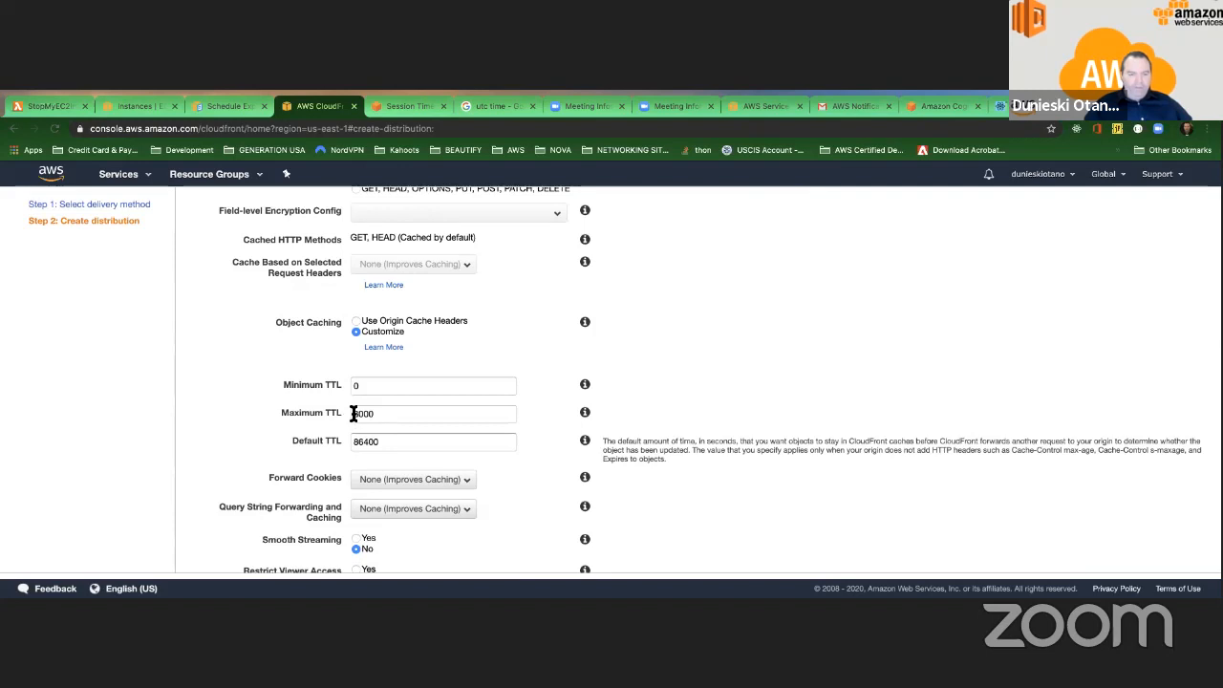
pyautogui.moveTo(353, 413); pyautogui.dragTo(377, 413)
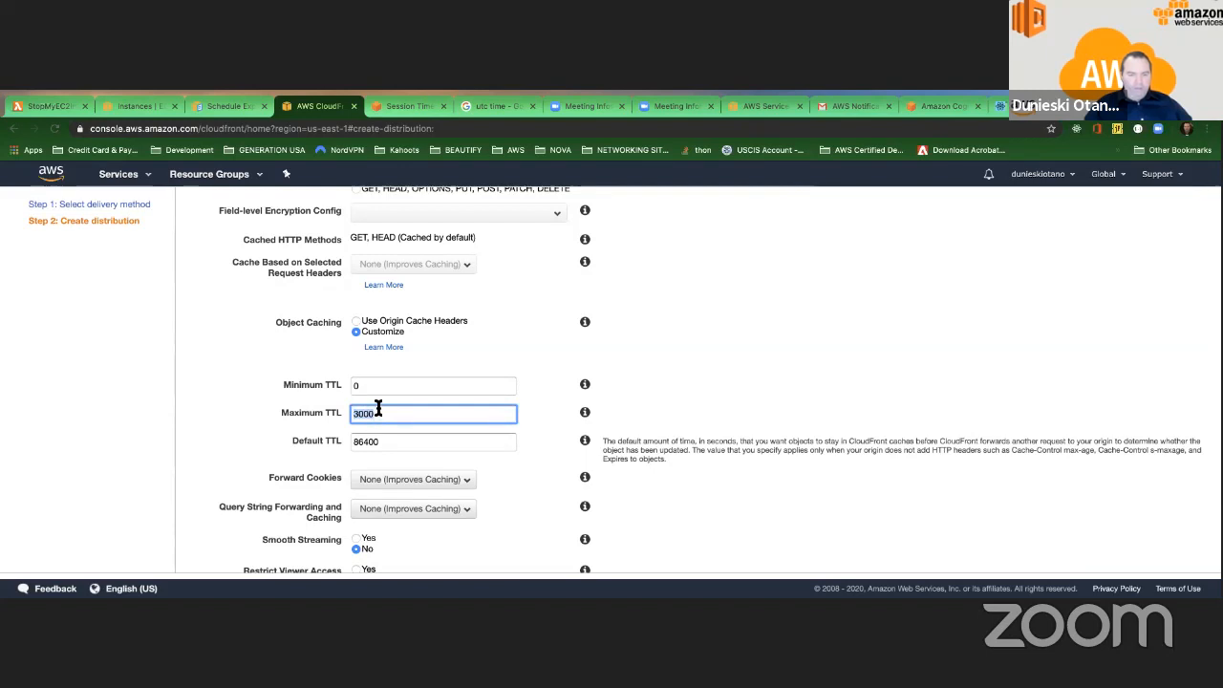
pyautogui.write('31536000')
# Set the Default TTL to 3000 in the customized object caching settings.
pyautogui.click(376, 440)
pyautogui.write('3000')
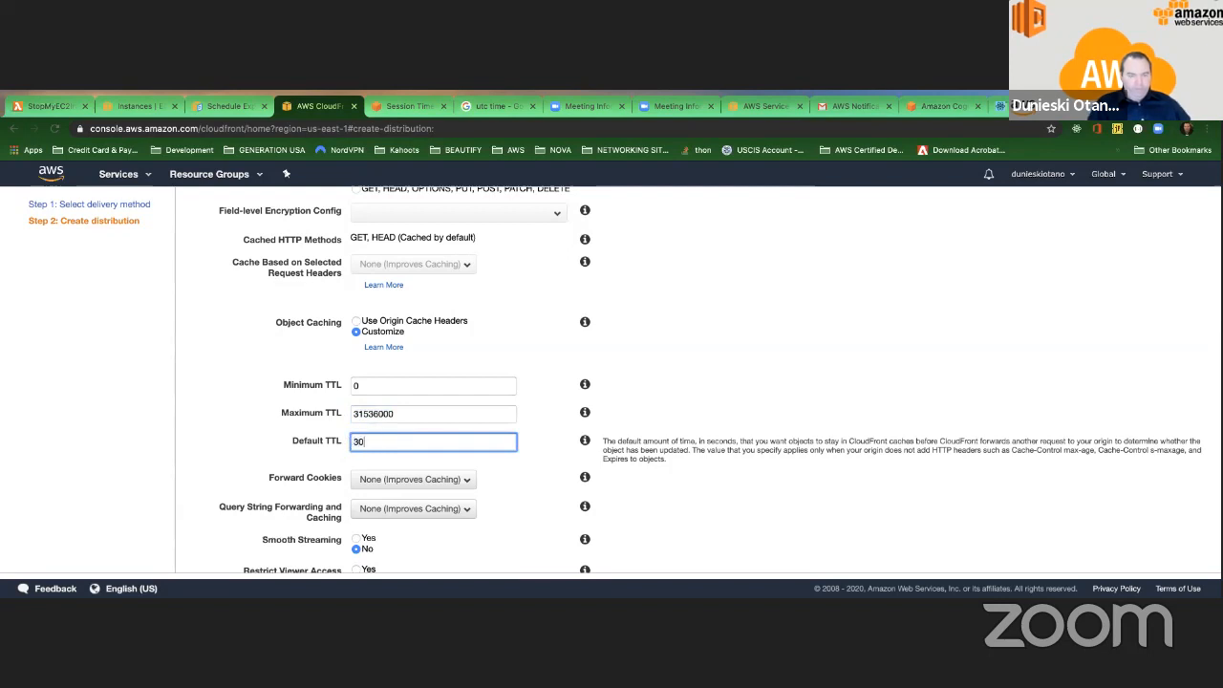
pyautogui.click(551, 397)
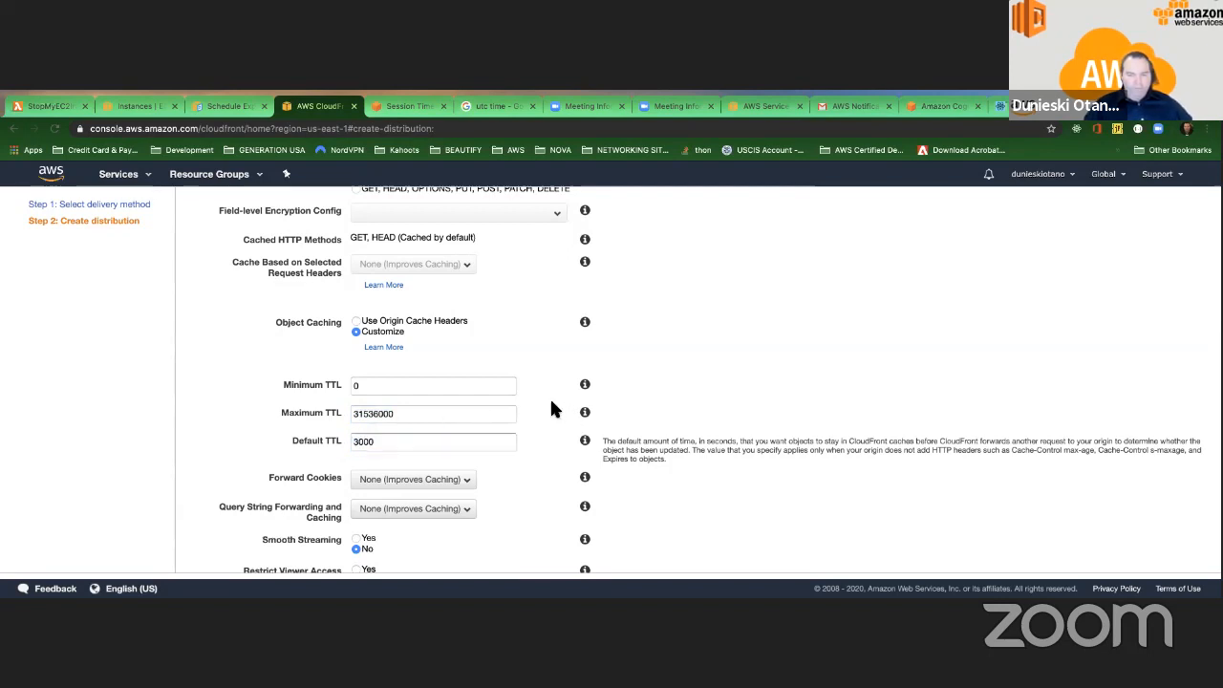
pyautogui.click(376, 441)
pyautogui.doubleClick(373, 441)
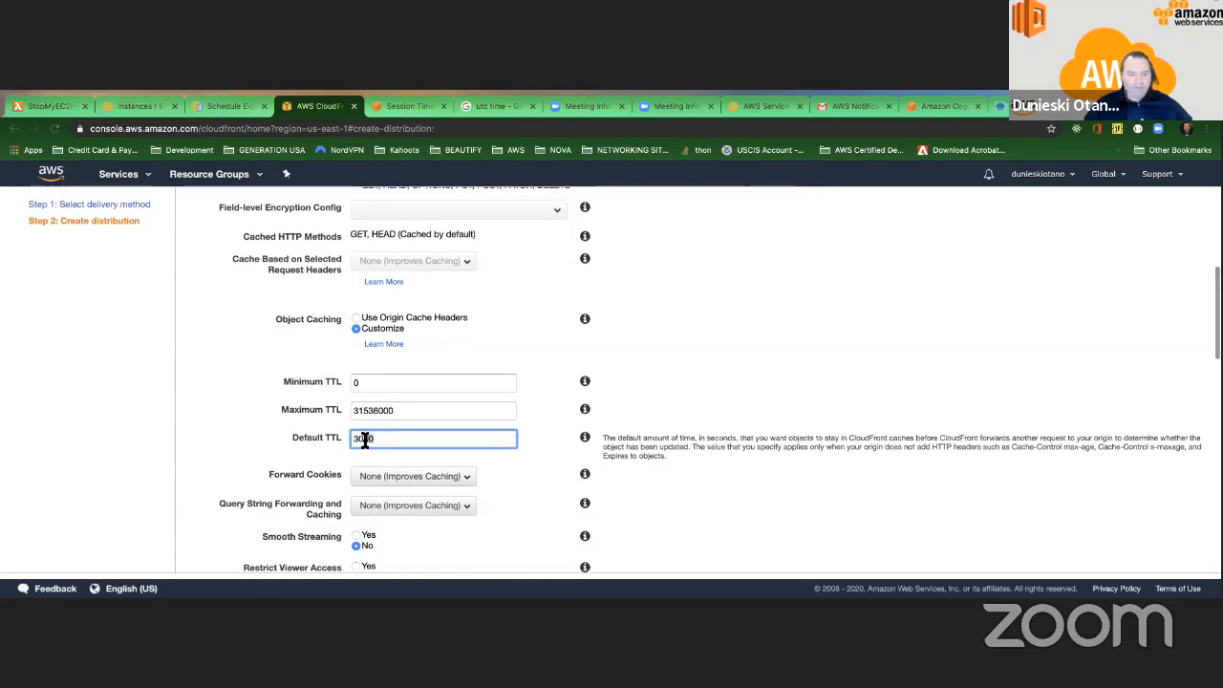
pyautogui.click(532, 425)
# Review the remaining cache behavior settings and the Distribution Settings, and check the choices available for AWS WAF Web ACL.
pyautogui.scroll(-5, 528, 426)
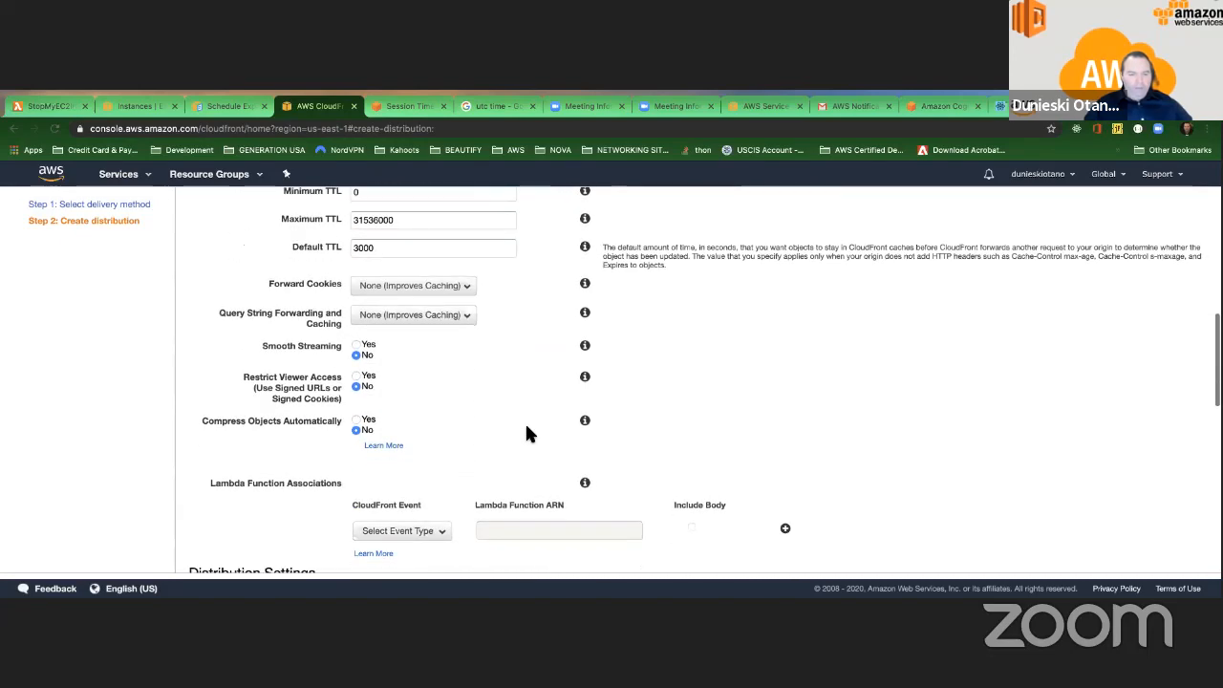
pyautogui.scroll(-1, 528, 435)
pyautogui.scroll(1, 467, 429)
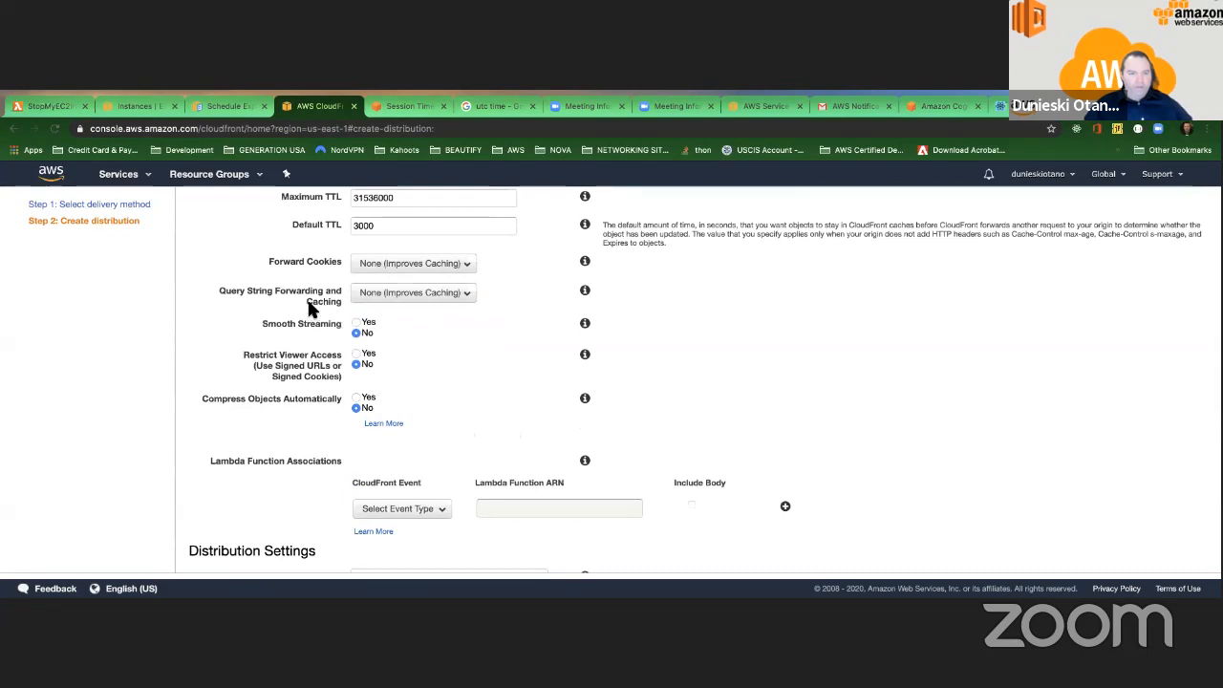
pyautogui.scroll(-1, 357, 322)
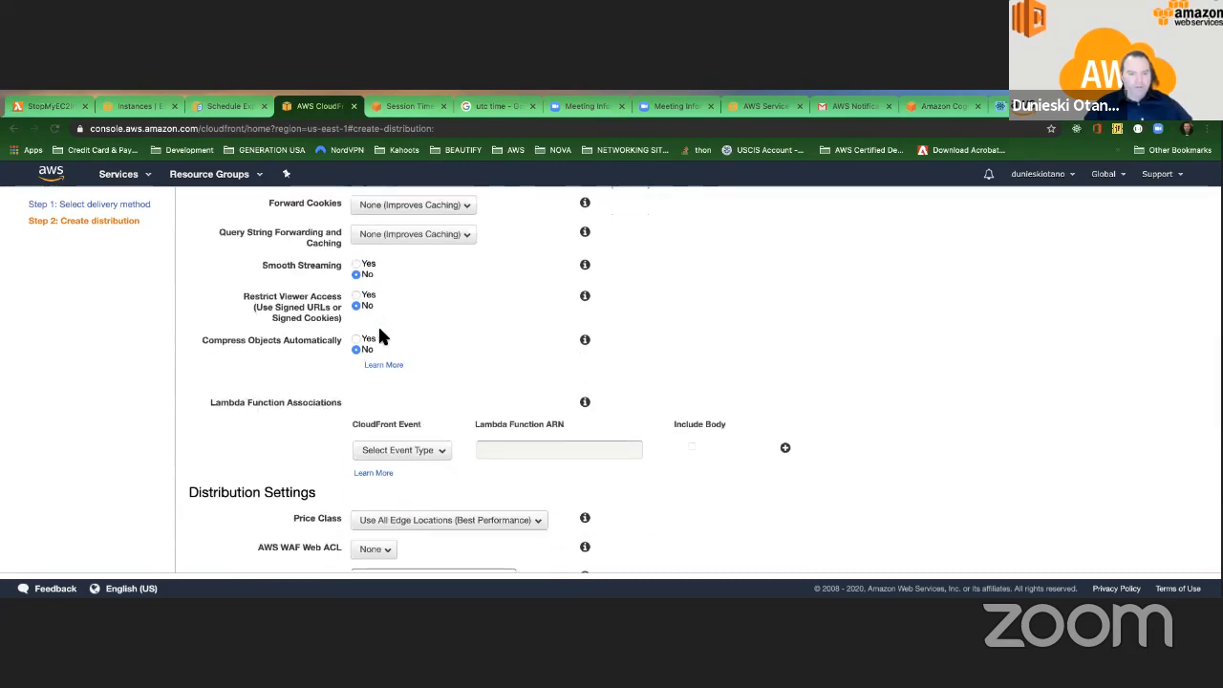
pyautogui.scroll(-3, 379, 336)
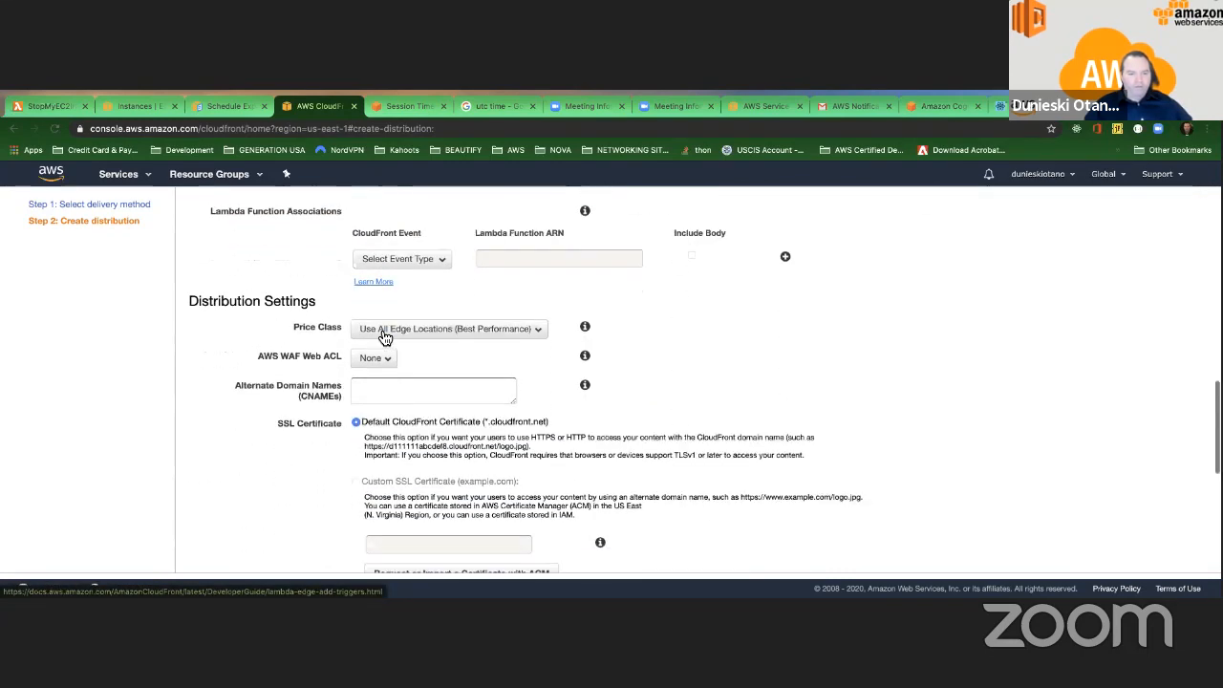
pyautogui.scroll(-1, 384, 336)
pyautogui.click(393, 305)
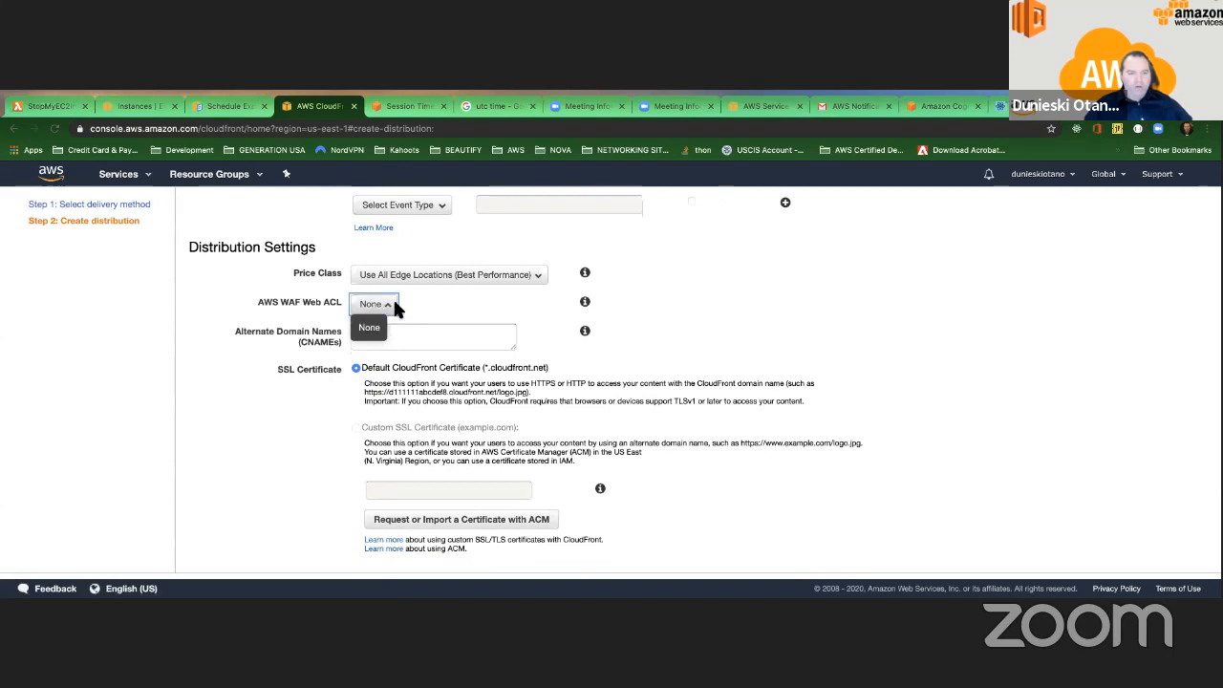
pyautogui.click(425, 301)
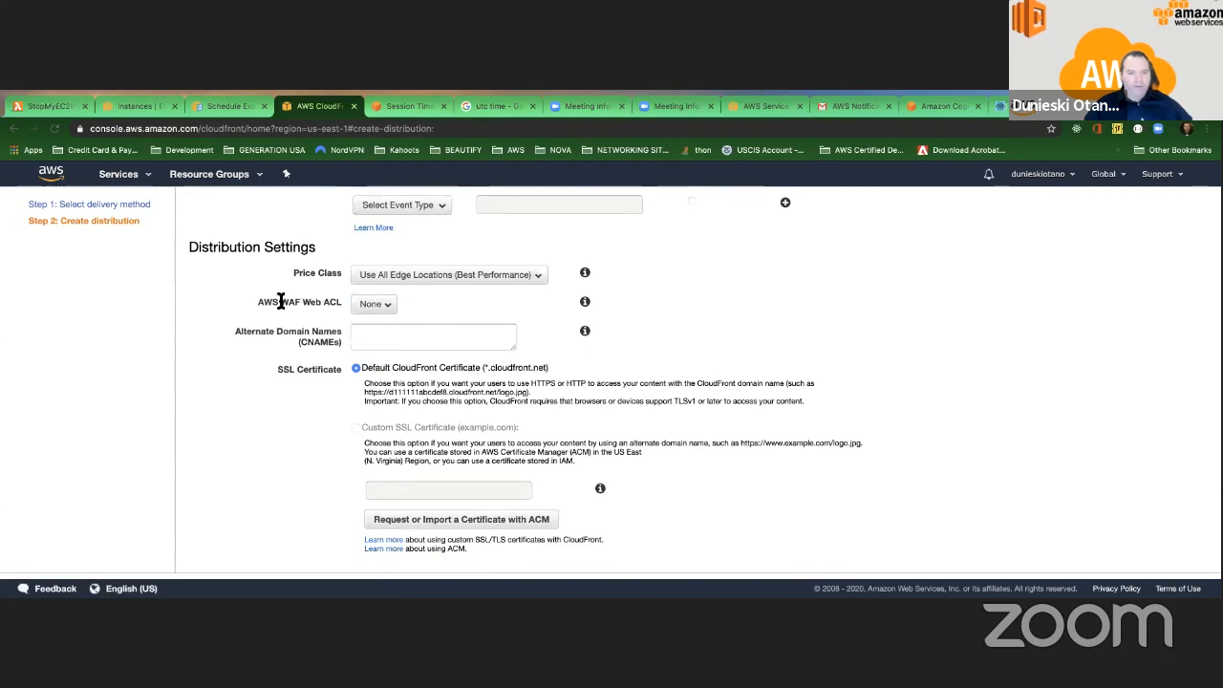
# Examine the AWS WAF Web ACL setting, the Price Class options and the Alternate Domain Names field under Distribution Settings.
pyautogui.moveTo(281, 301); pyautogui.dragTo(299, 300)
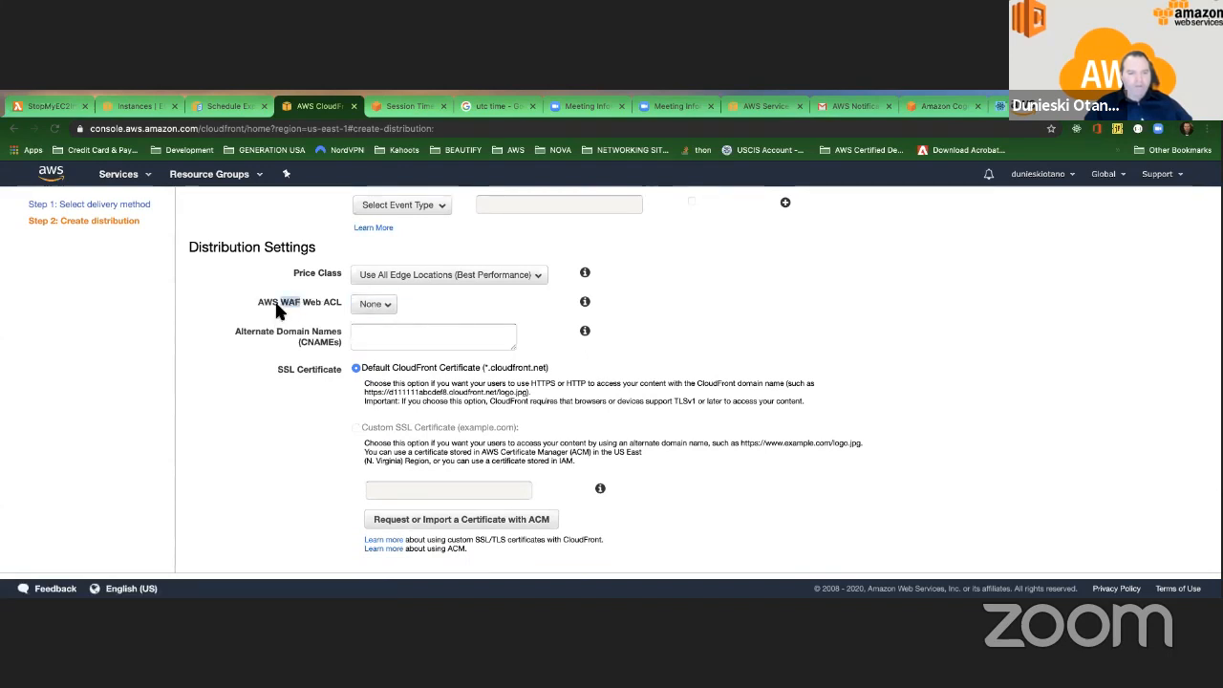
pyautogui.click(290, 303)
pyautogui.moveTo(297, 301); pyautogui.dragTo(283, 303)
pyautogui.click(304, 303)
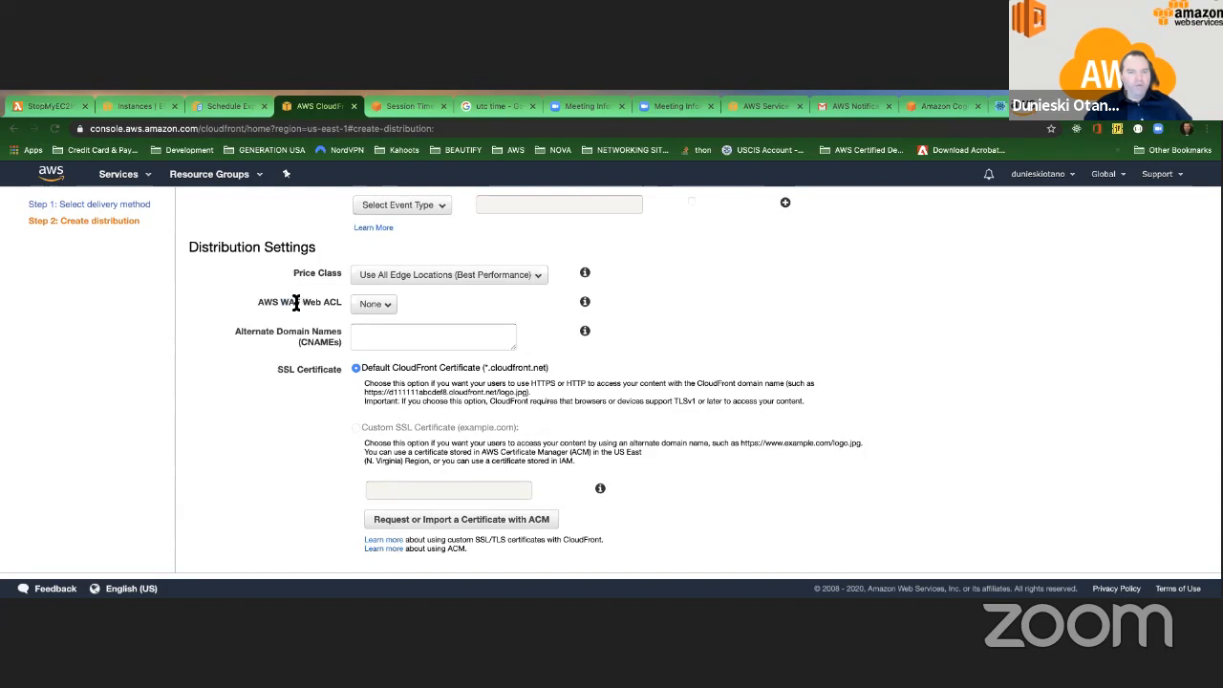
pyautogui.click(530, 276)
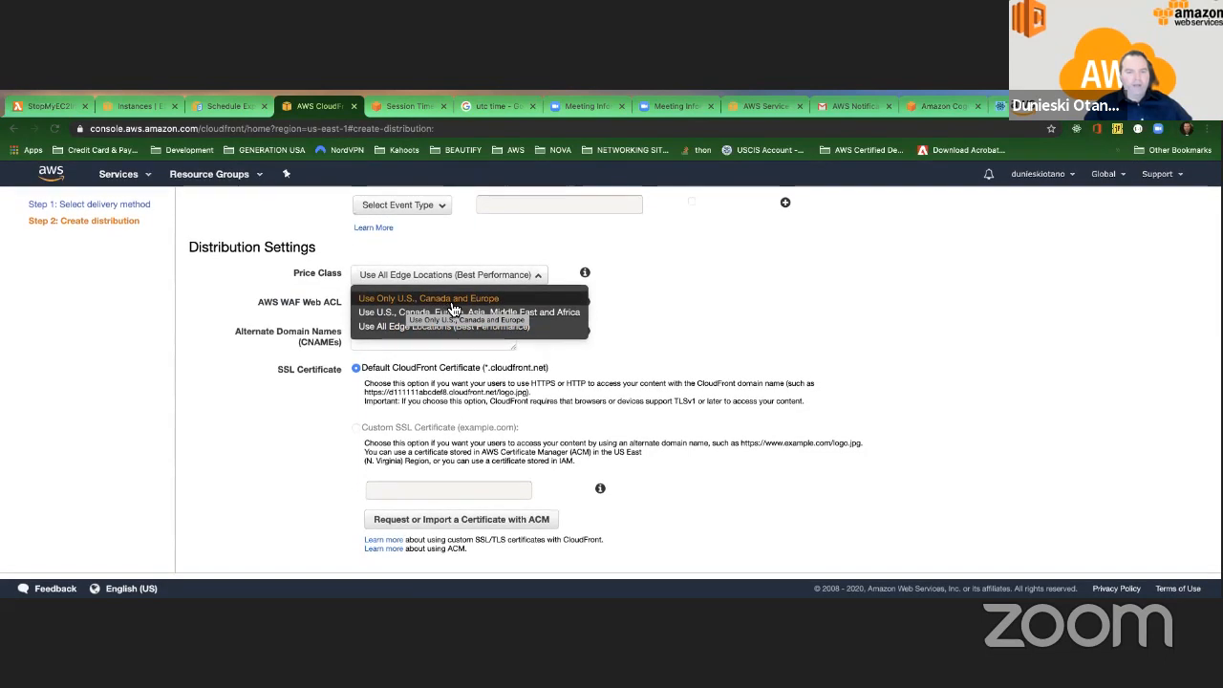
pyautogui.click(249, 300)
pyautogui.click(368, 336)
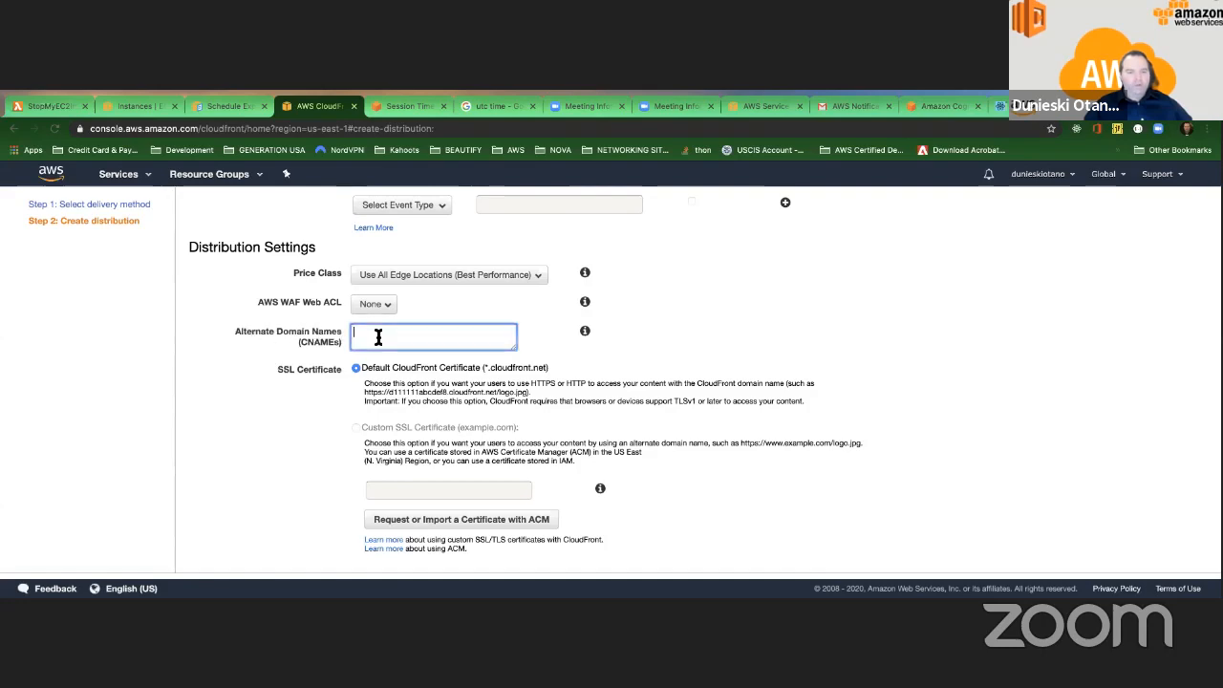
# Review the distribution form from the default cache behavior settings down to the SSL certificate, logging and distribution state settings.
pyautogui.scroll(4, 425, 339)
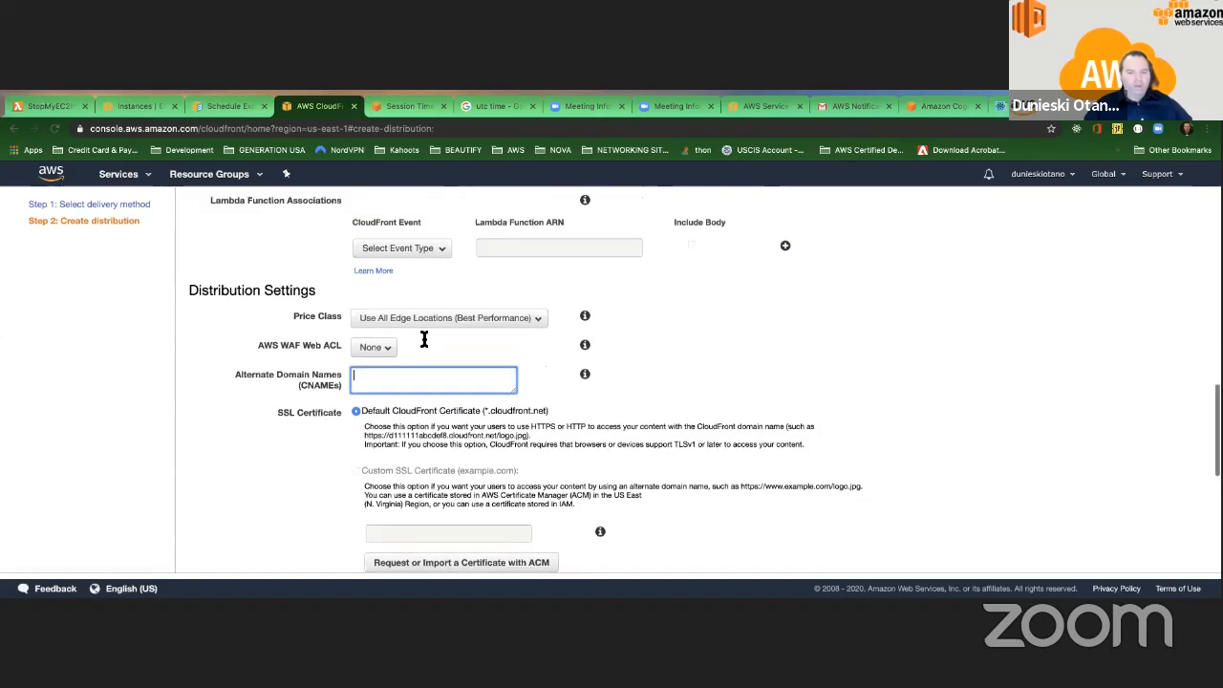
pyautogui.scroll(3, 423, 339)
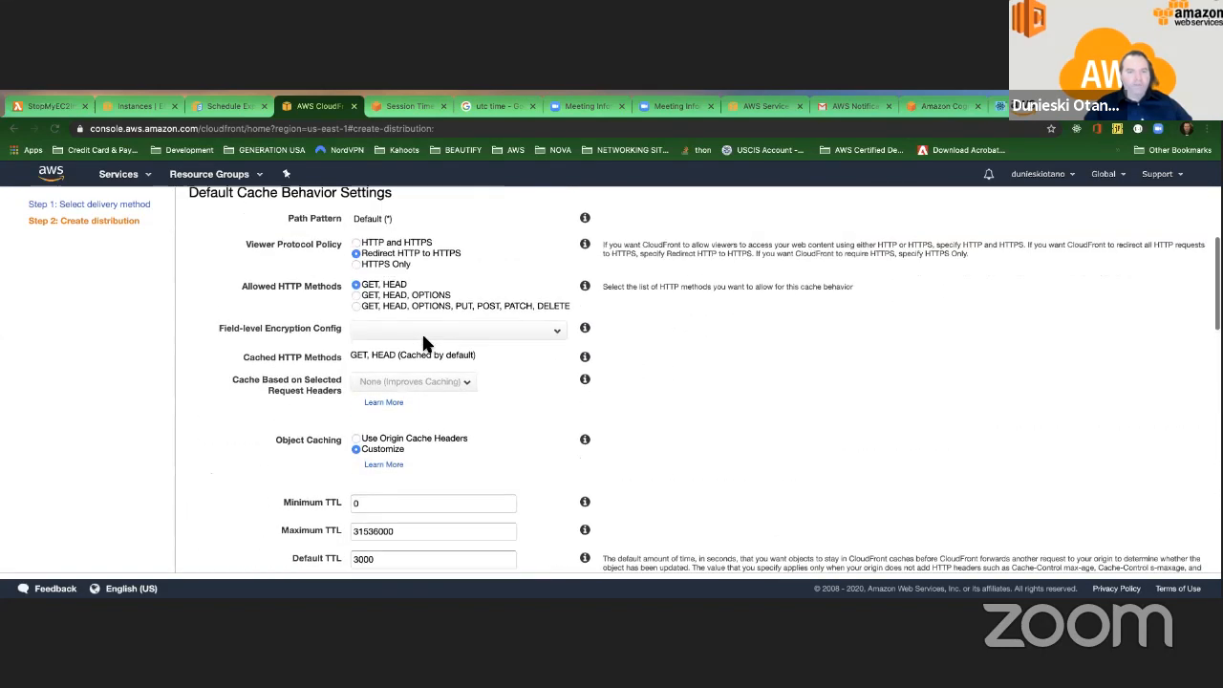
pyautogui.scroll(-3, 423, 339)
pyautogui.scroll(-5, 423, 337)
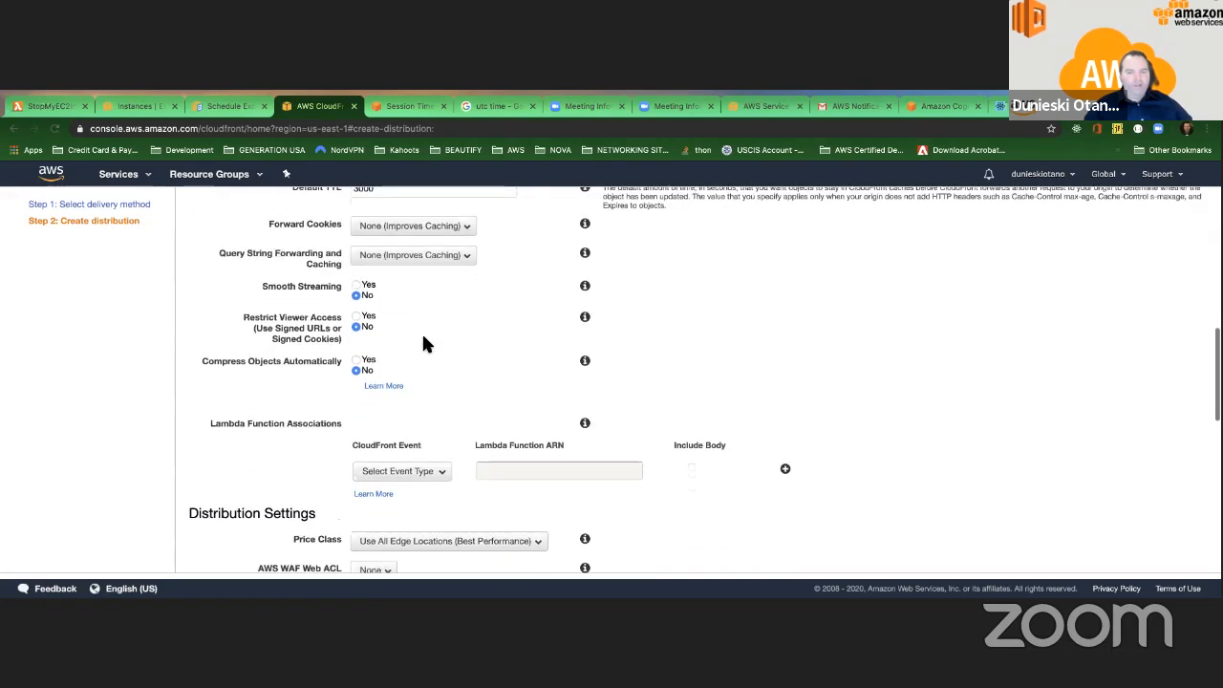
pyautogui.scroll(-1, 417, 332)
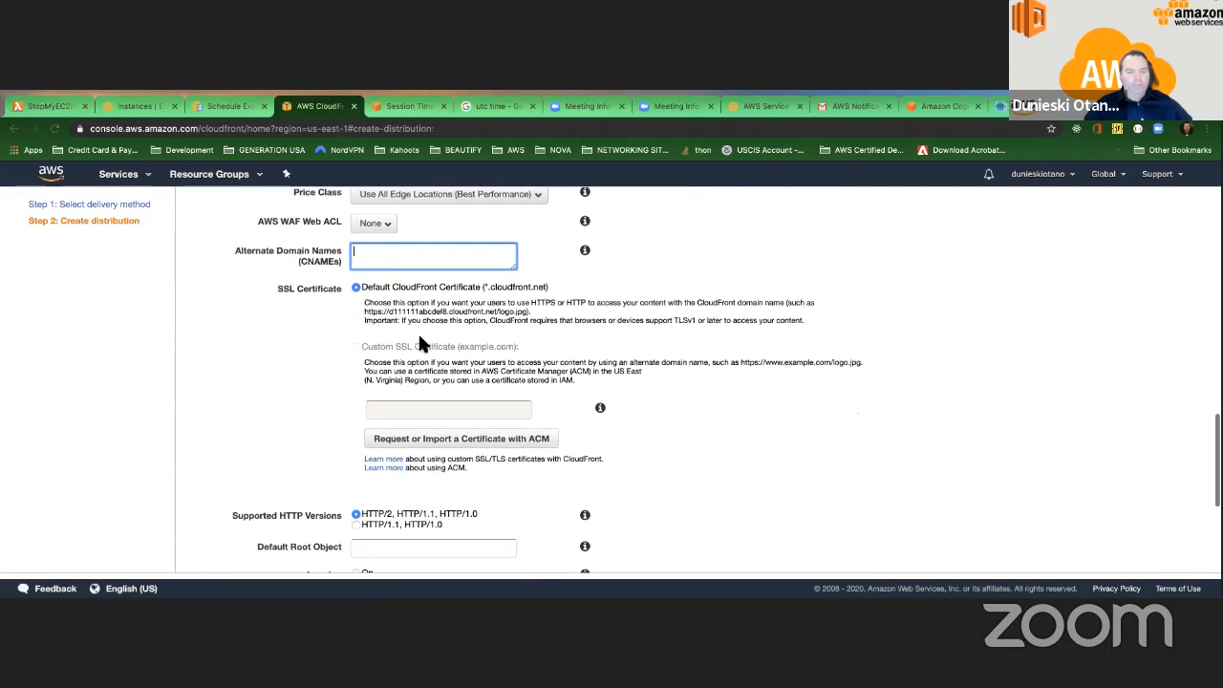
pyautogui.scroll(1, 410, 330)
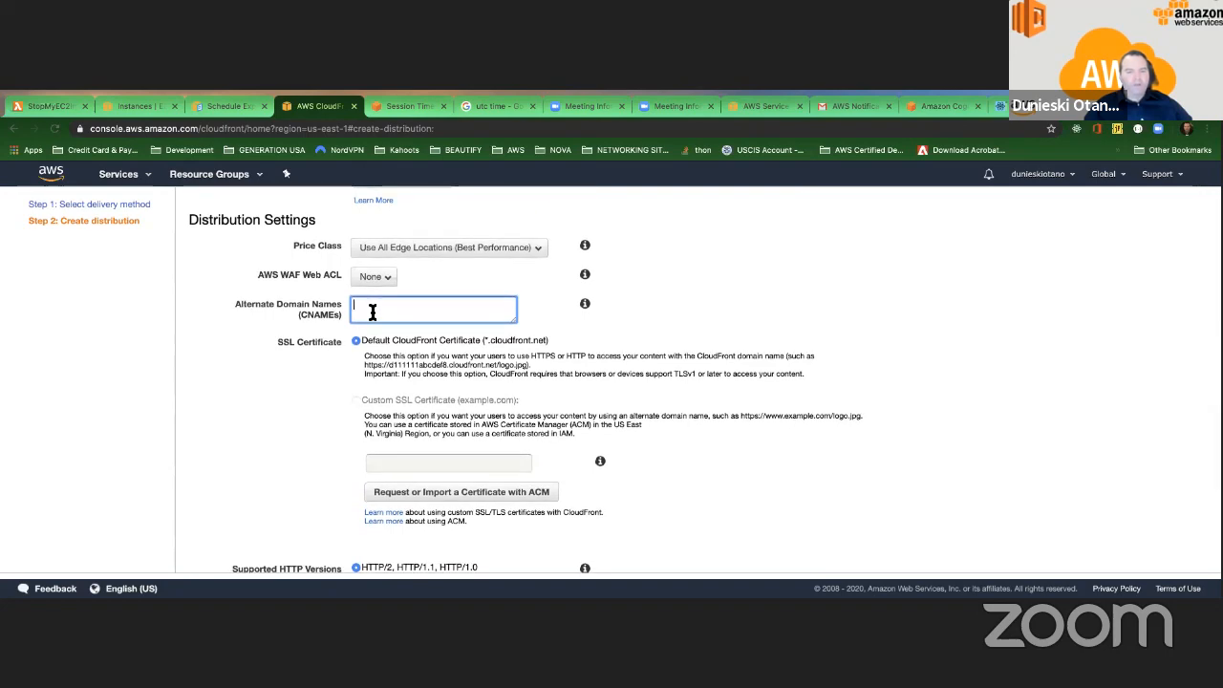
pyautogui.scroll(-5, 373, 313)
pyautogui.scroll(-2, 371, 313)
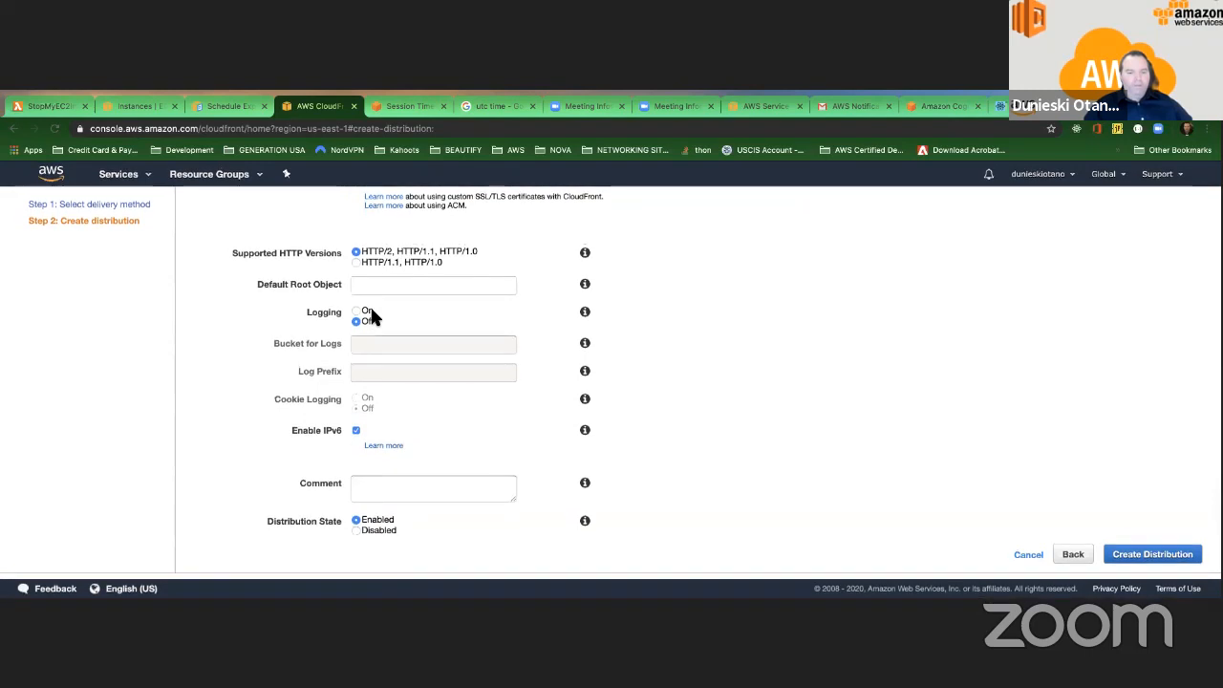
pyautogui.scroll(1, 372, 316)
pyautogui.scroll(-1, 371, 314)
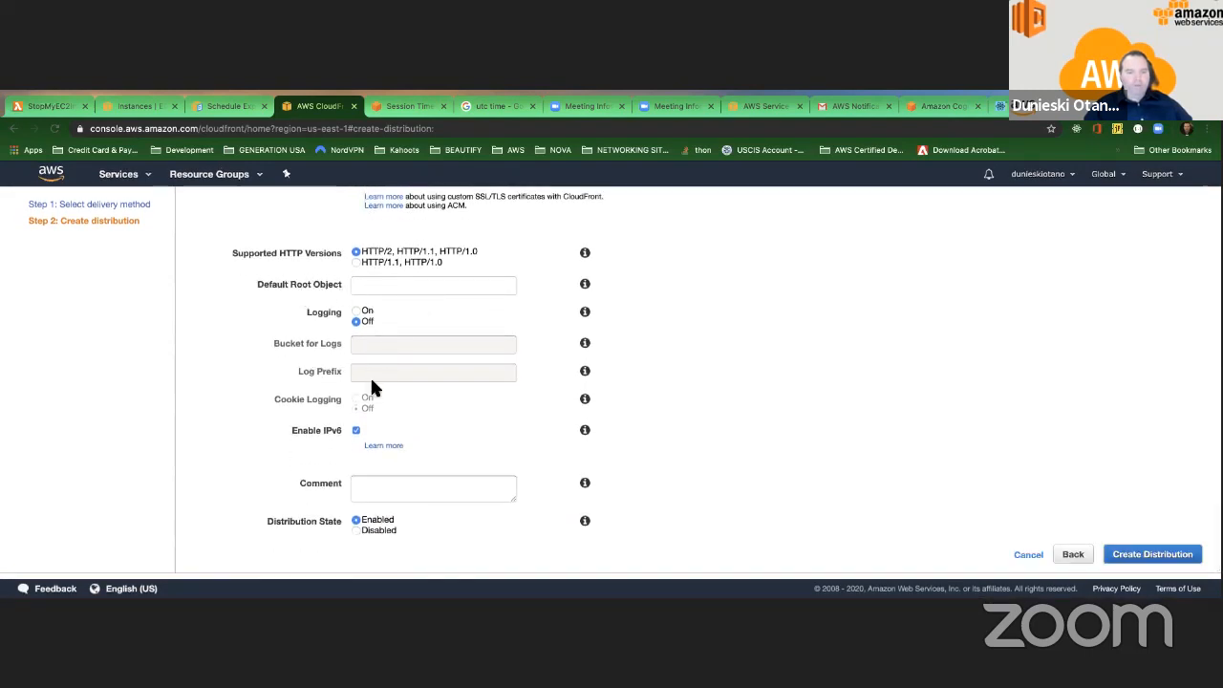
# Turn on logging for the distribution and show the S3 buckets available for the logs.
pyautogui.click(357, 312)
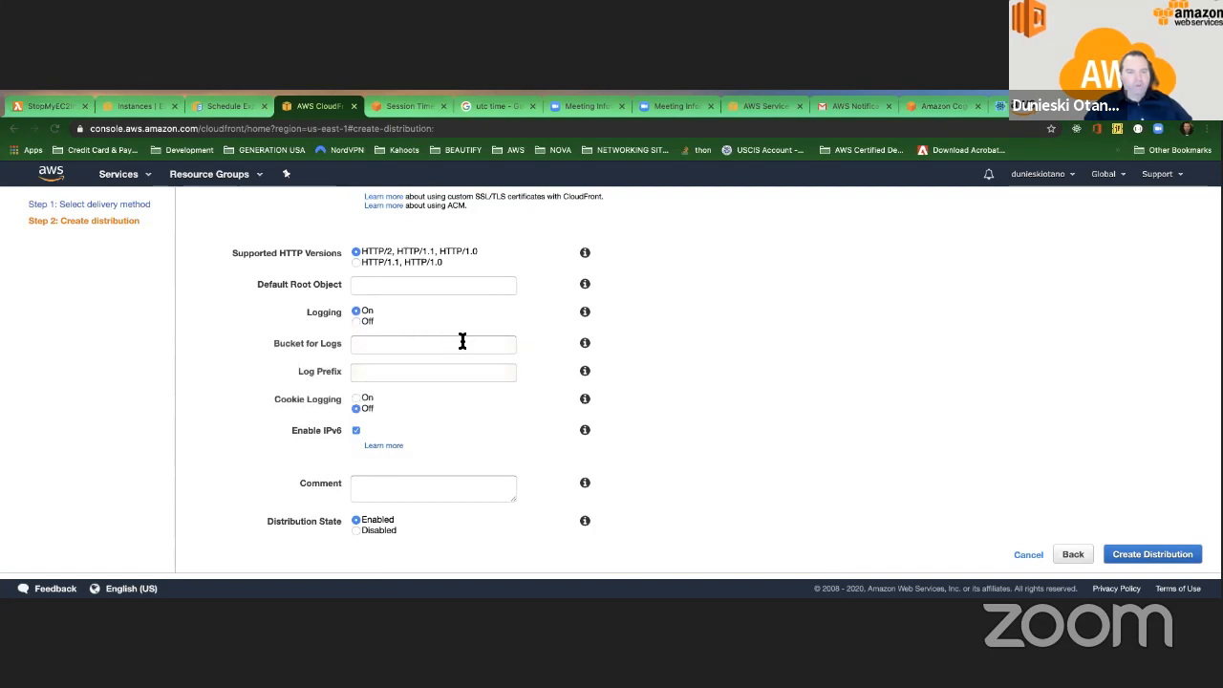
pyautogui.click(361, 348)
pyautogui.click(270, 346)
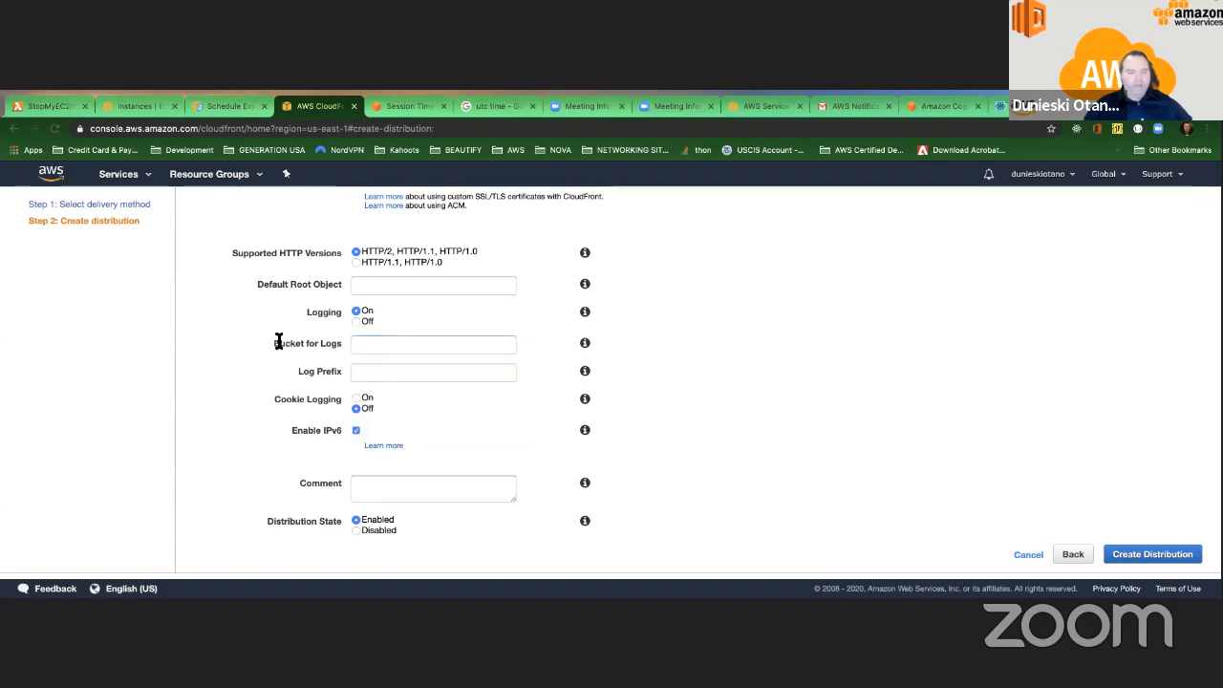
pyautogui.moveTo(276, 344); pyautogui.dragTo(305, 344)
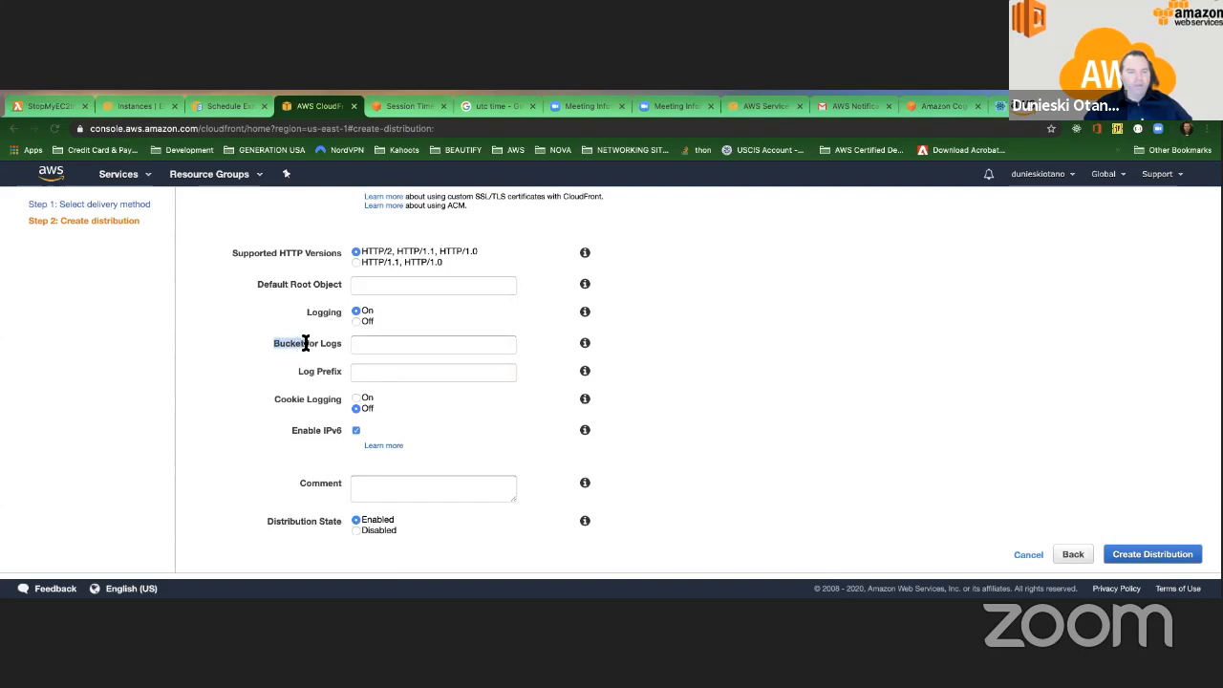
pyautogui.click(382, 345)
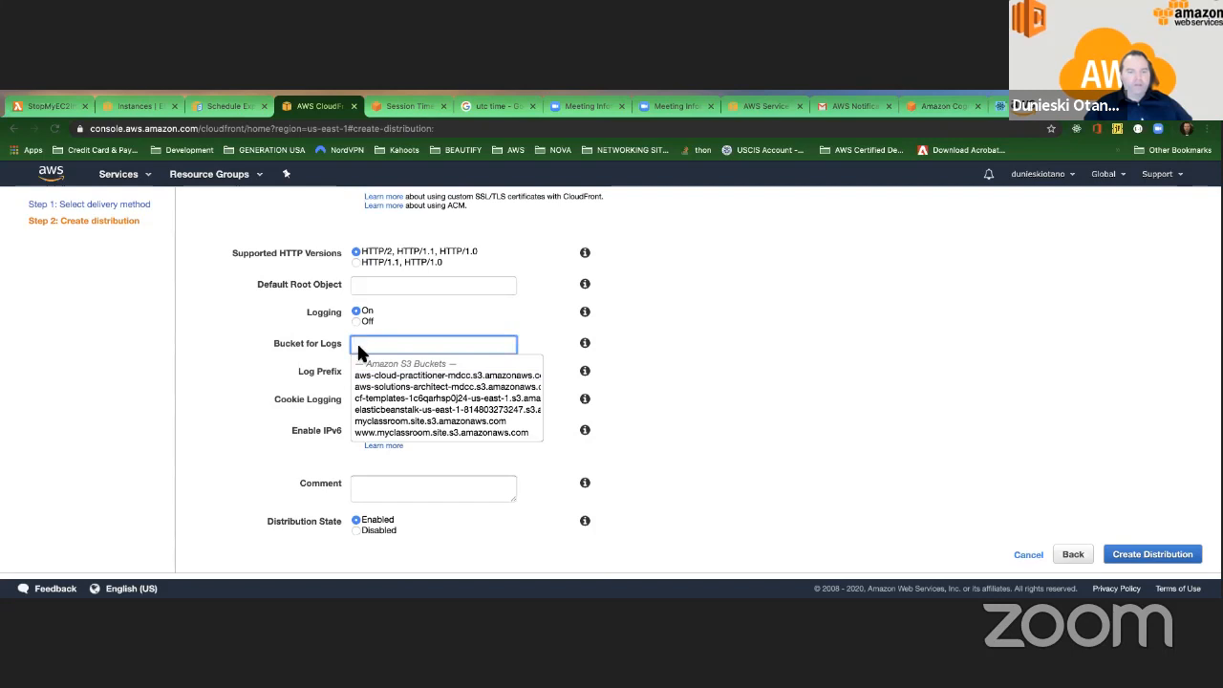
# Try /log as the log prefix and clear the field again.
pyautogui.click(392, 371)
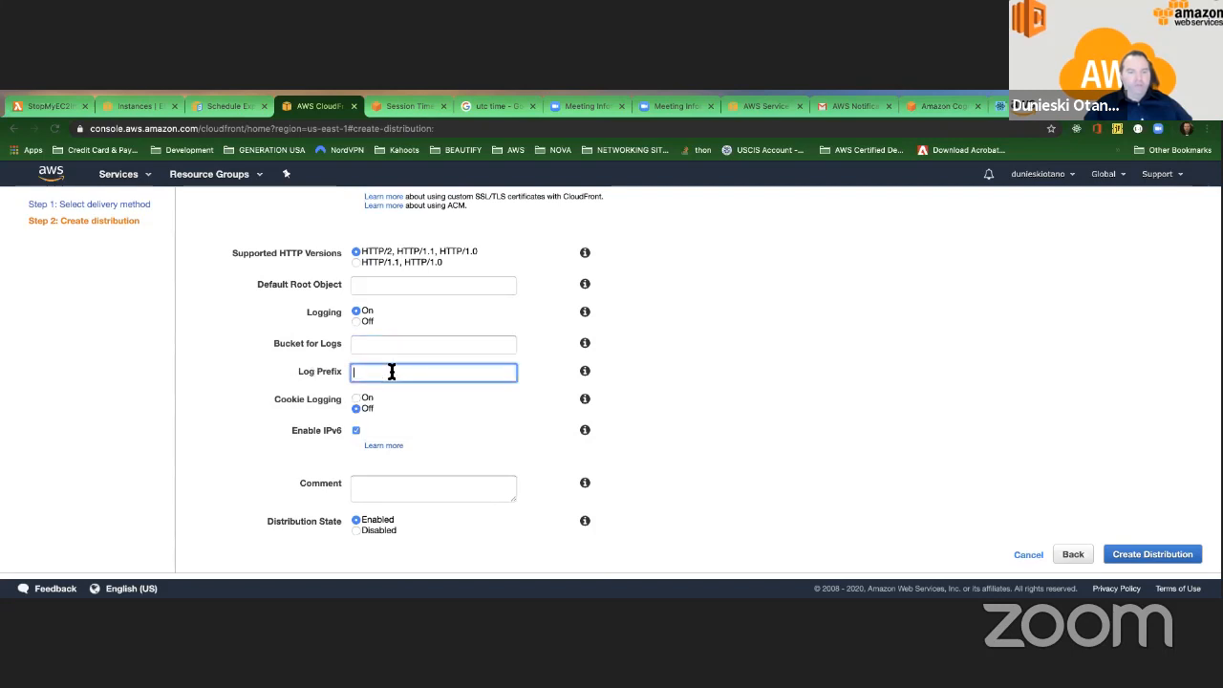
pyautogui.write('/')
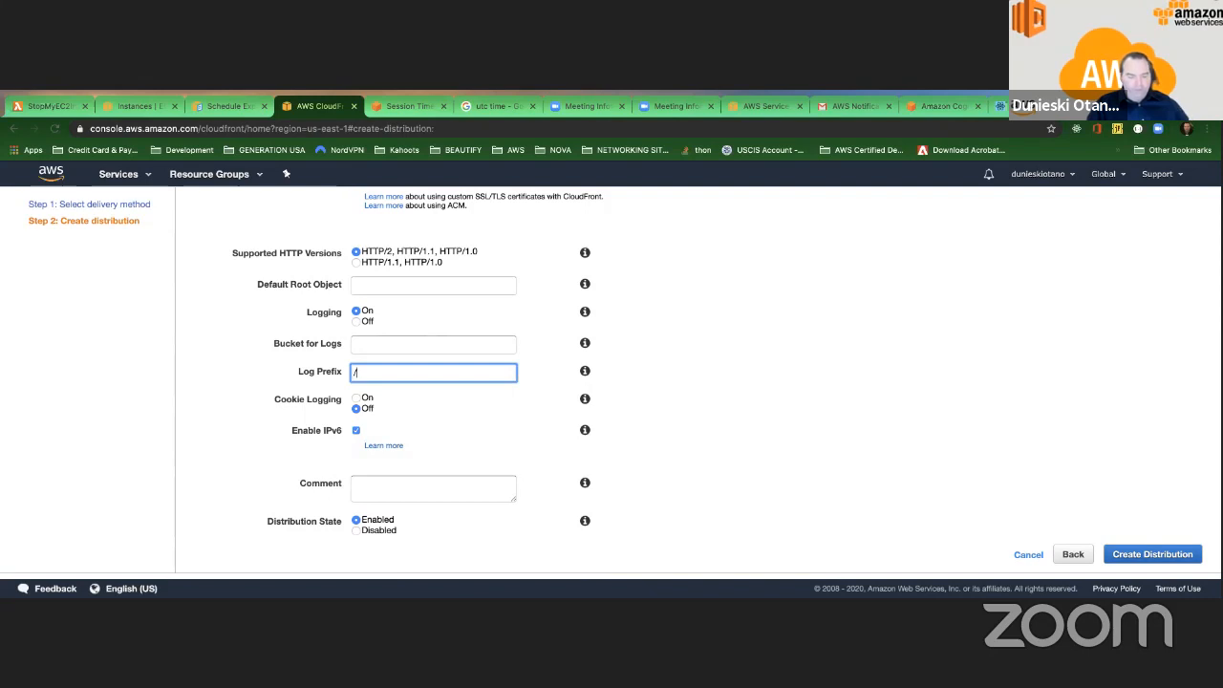
pyautogui.write('log')
pyautogui.press('BackSpace')
pyautogui.press('BackSpace')
pyautogui.press('BackSpace')
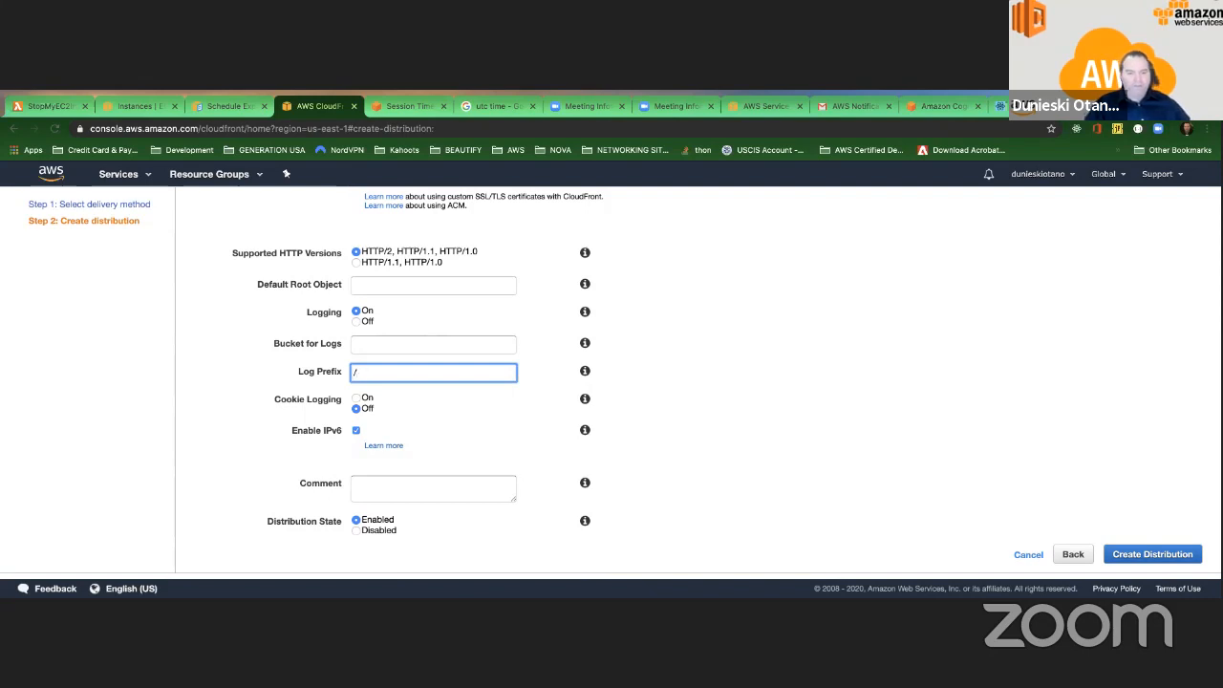
pyautogui.press('BackSpace')
pyautogui.click(486, 409)
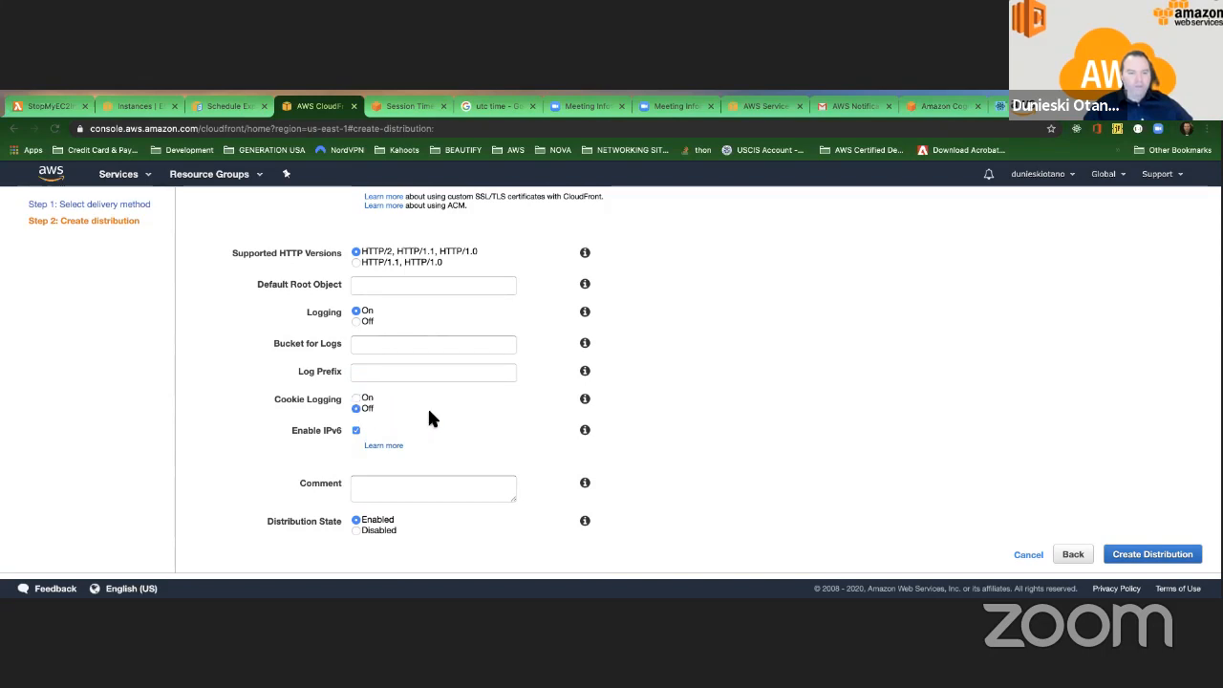
# Toggle IPv6 off and back on, and examine the IPv4 and IPv6 address examples in its linked documentation.
pyautogui.click(354, 430)
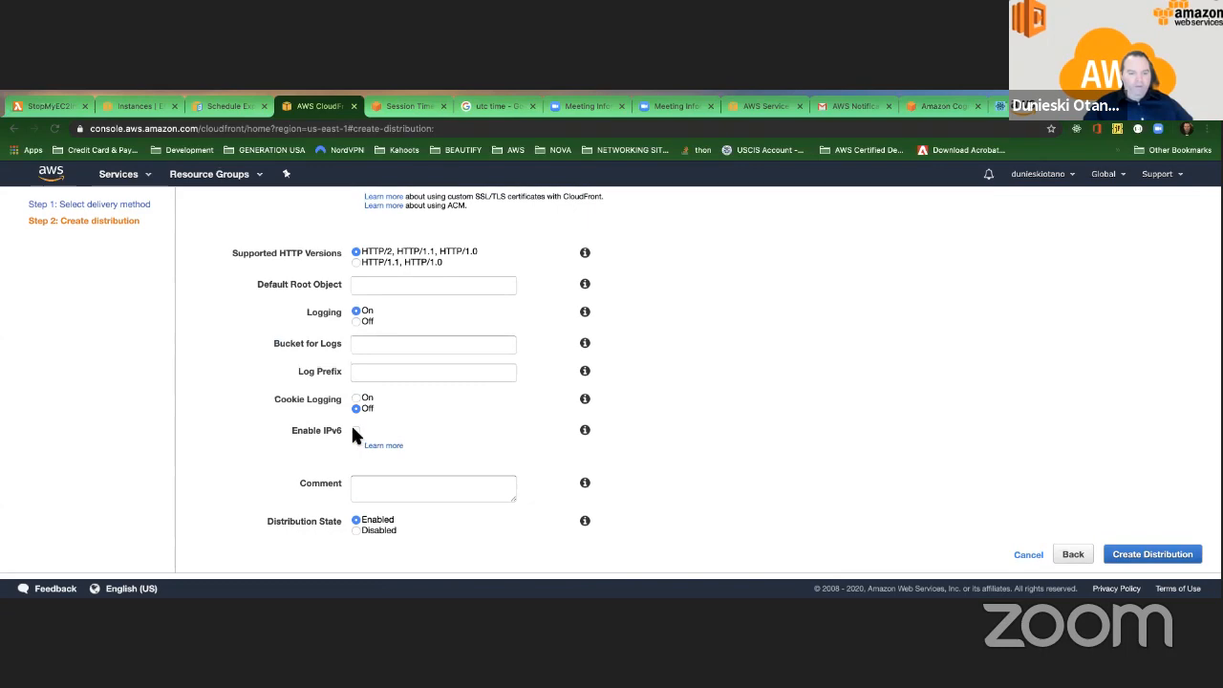
pyautogui.click(355, 430)
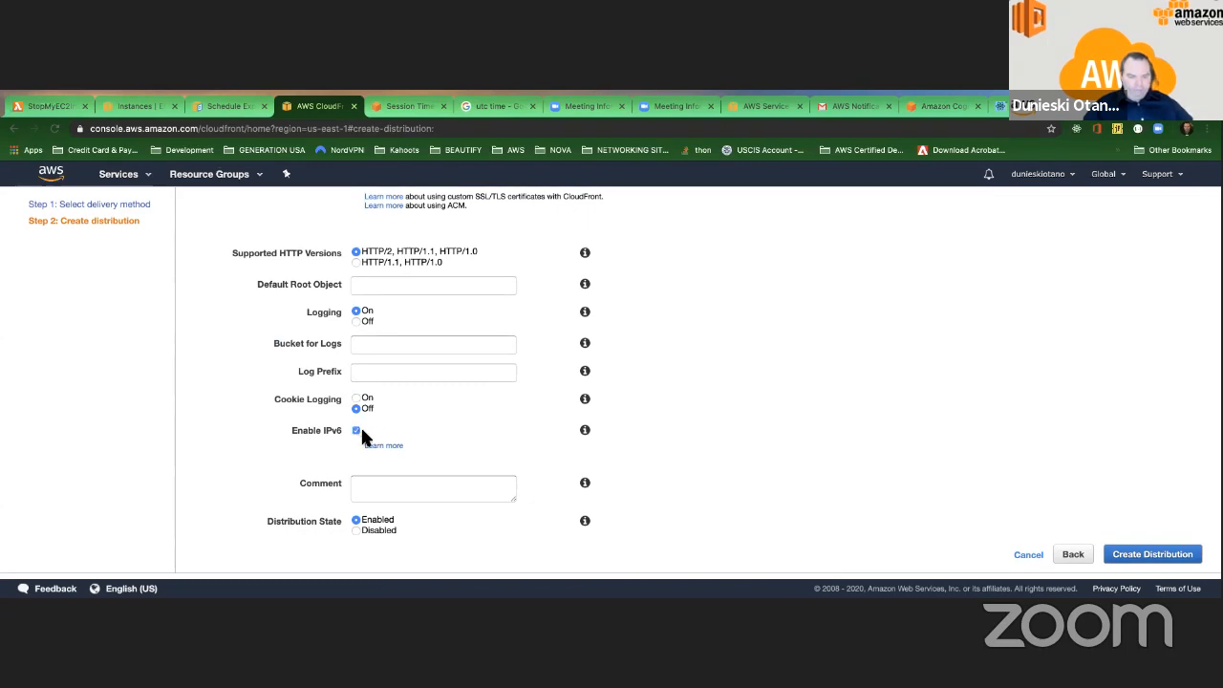
pyautogui.click(387, 446)
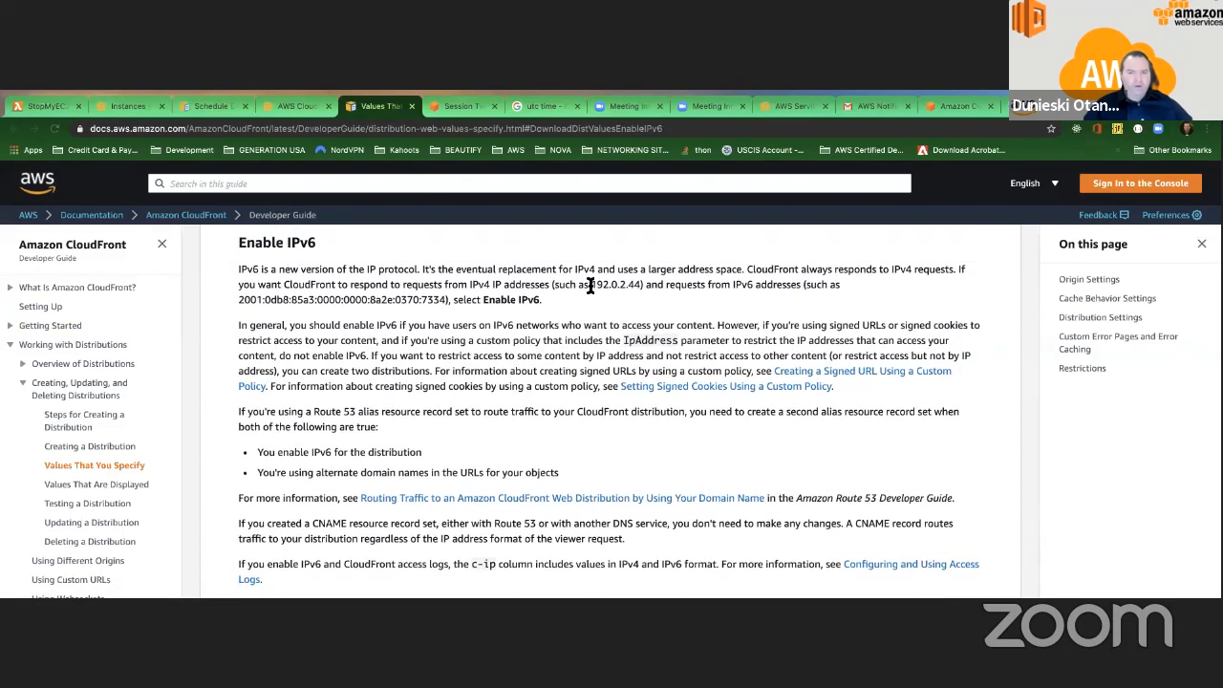
pyautogui.moveTo(589, 285); pyautogui.dragTo(642, 284)
pyautogui.click(648, 292)
pyautogui.moveTo(239, 299); pyautogui.dragTo(435, 308)
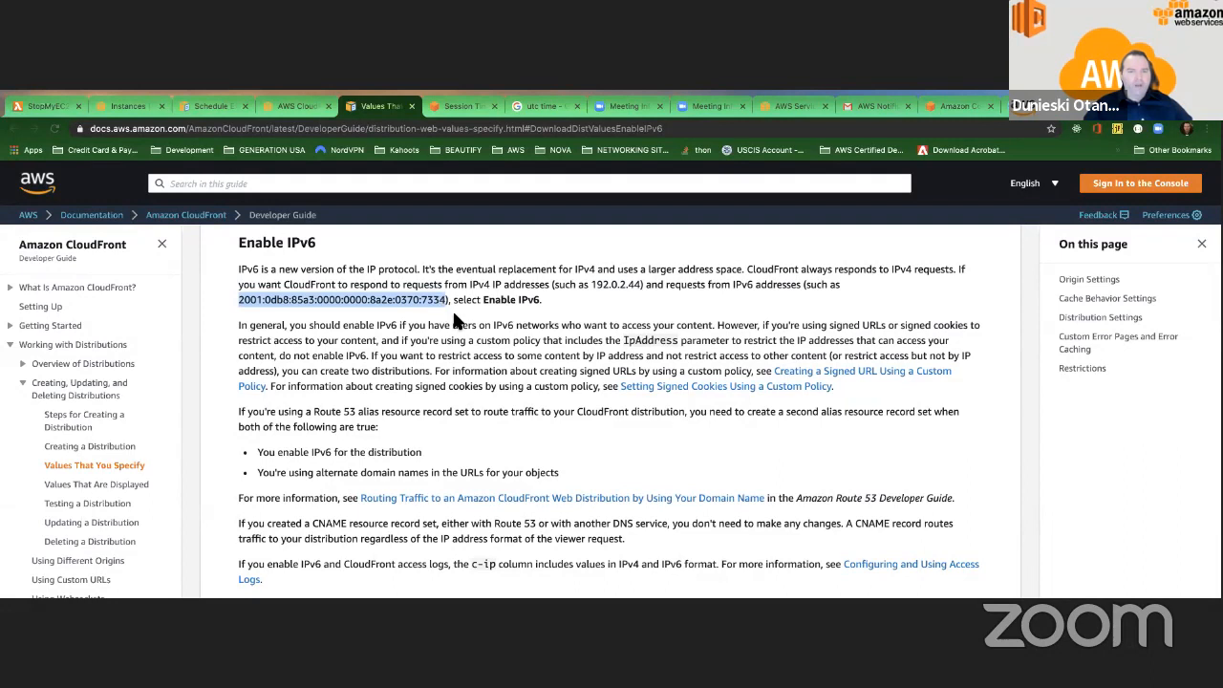
pyautogui.click(451, 324)
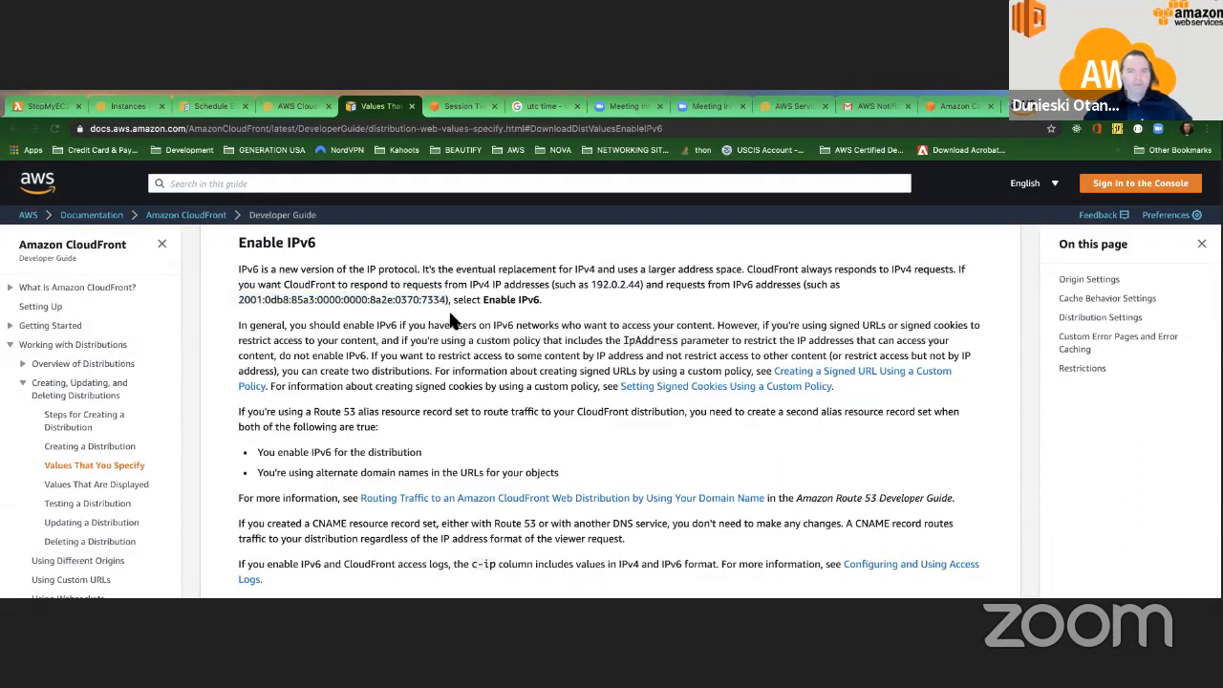
pyautogui.moveTo(445, 299); pyautogui.dragTo(239, 300)
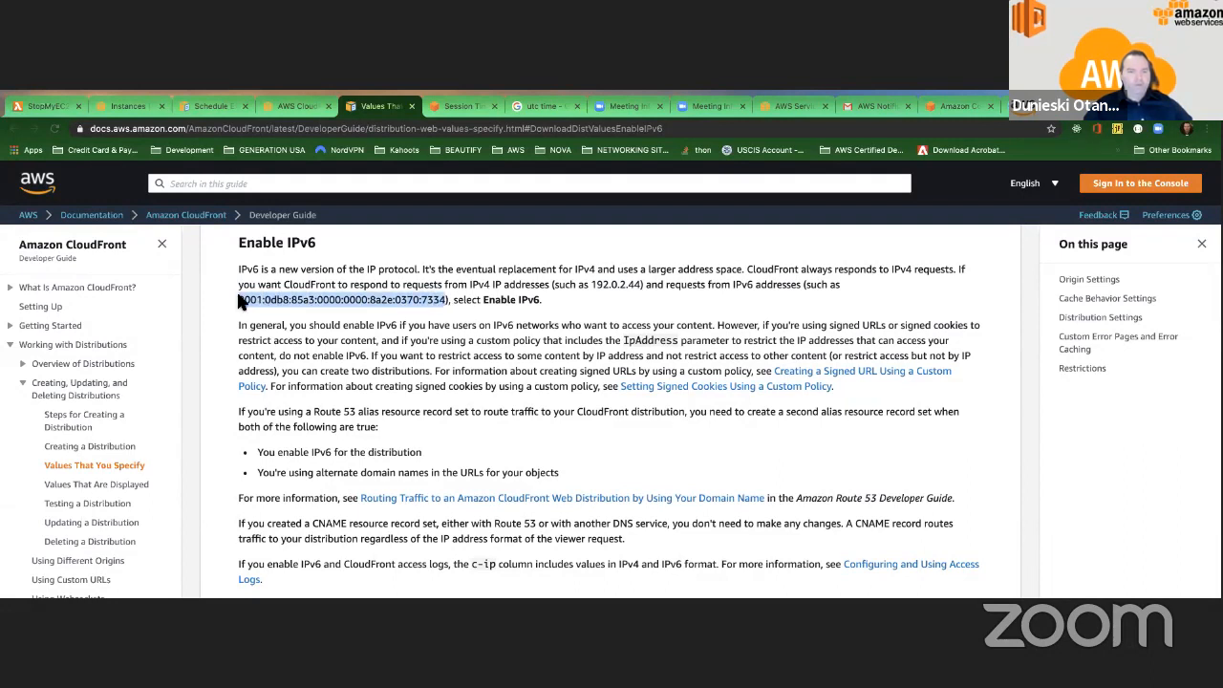
pyautogui.click(257, 304)
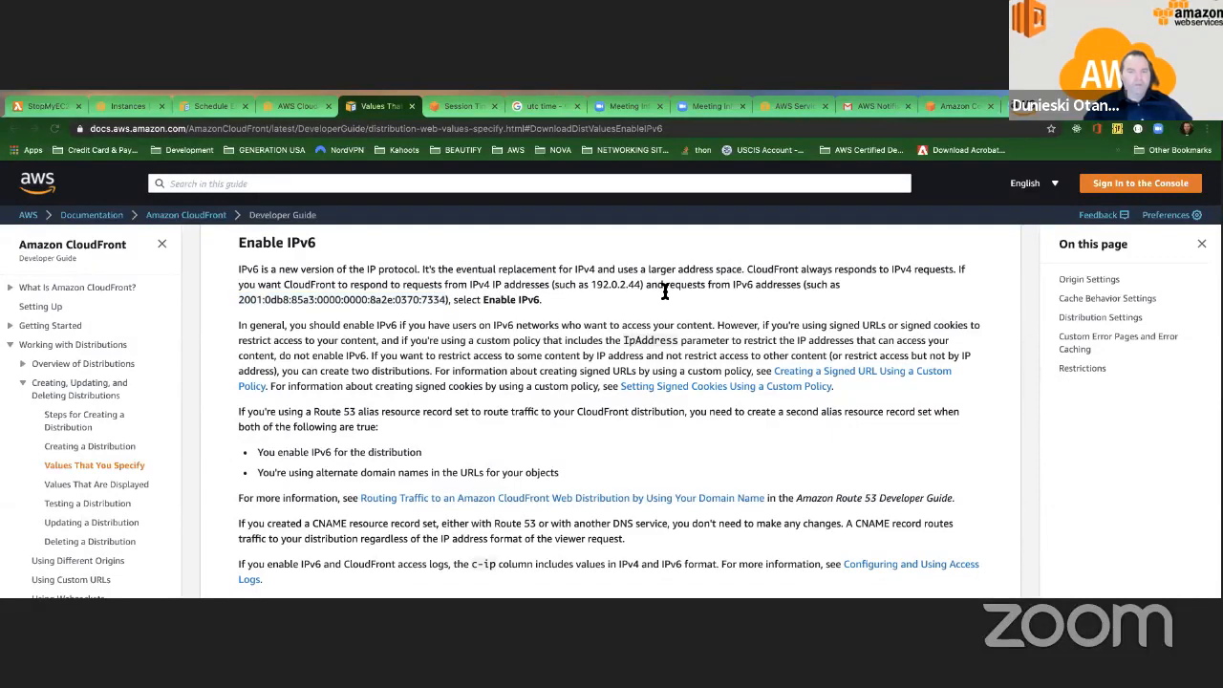
pyautogui.moveTo(553, 284); pyautogui.dragTo(639, 285)
pyautogui.click(639, 285)
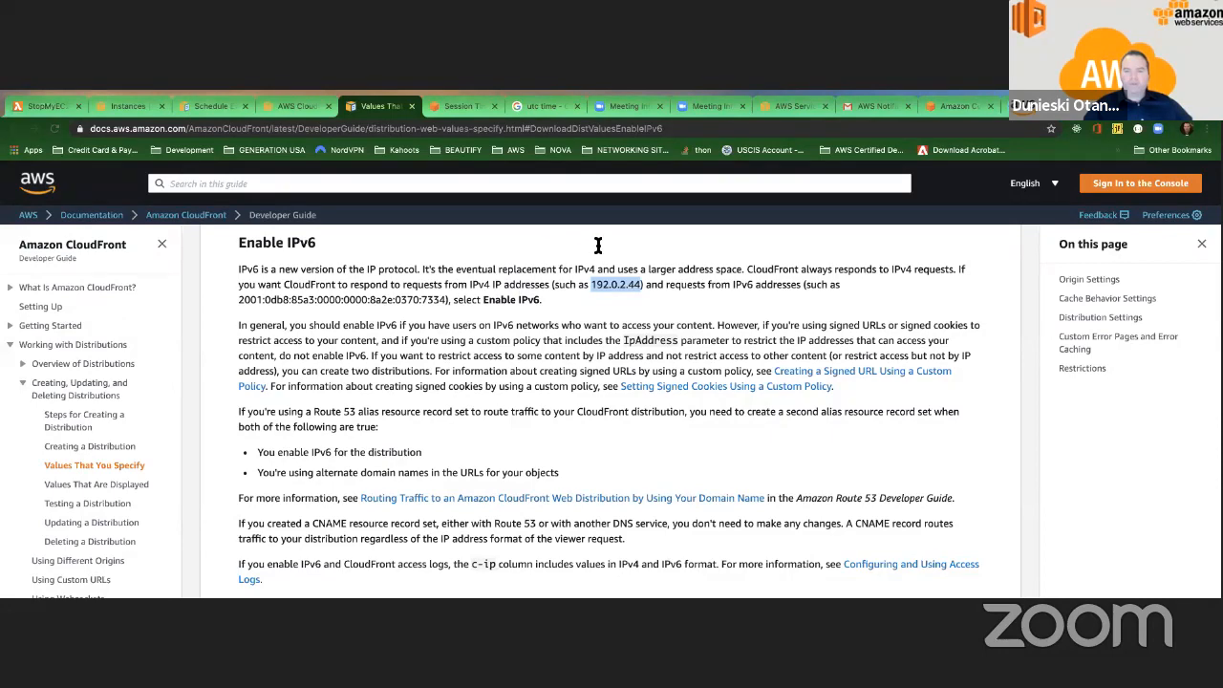
pyautogui.scroll(-1, 421, 361)
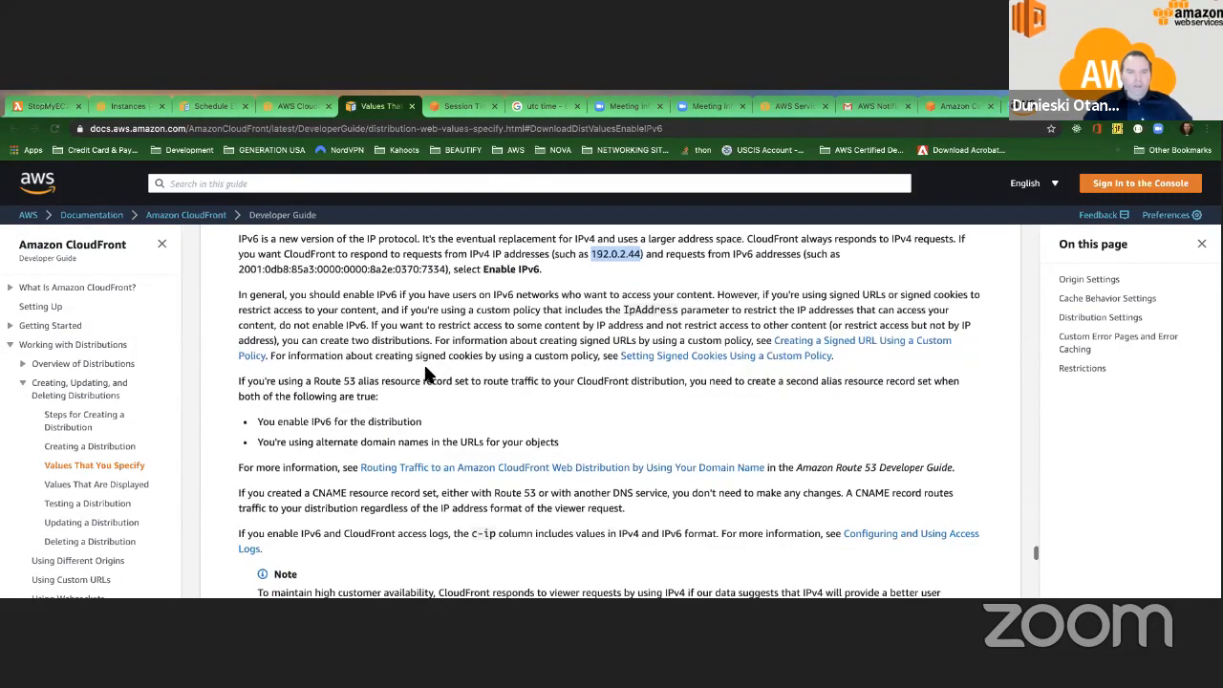
pyautogui.hotkey('ctrl', 'Left')
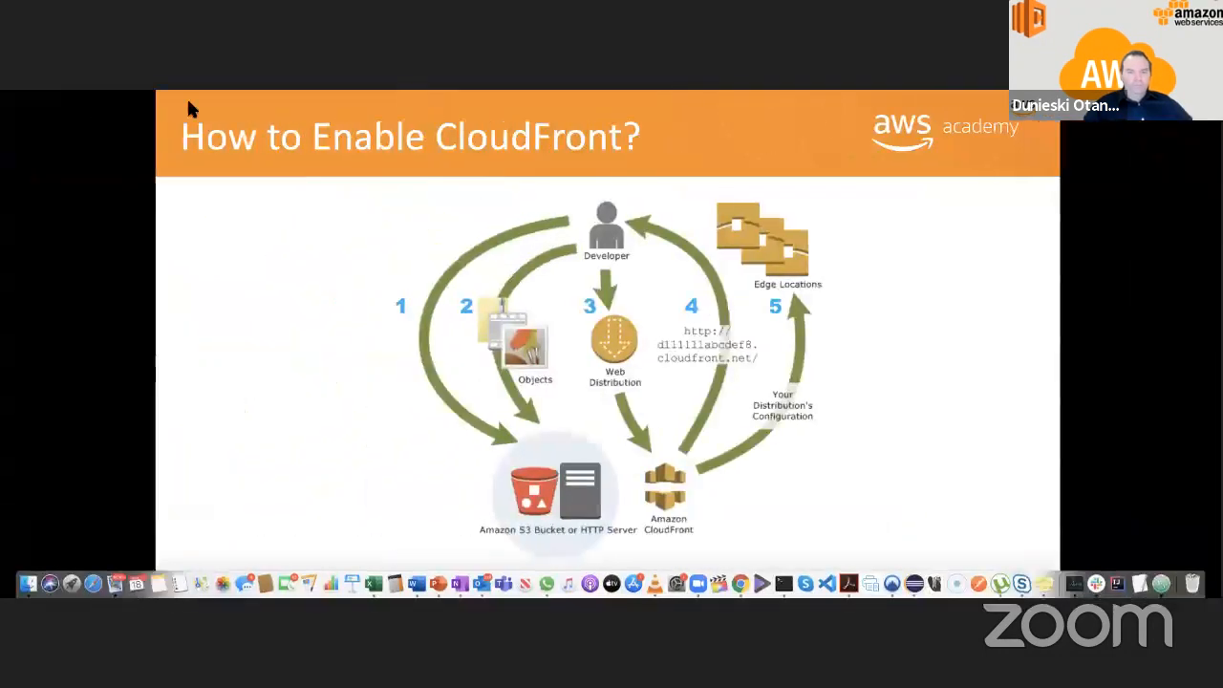
pyautogui.hotkey('ctrl', 'Right')
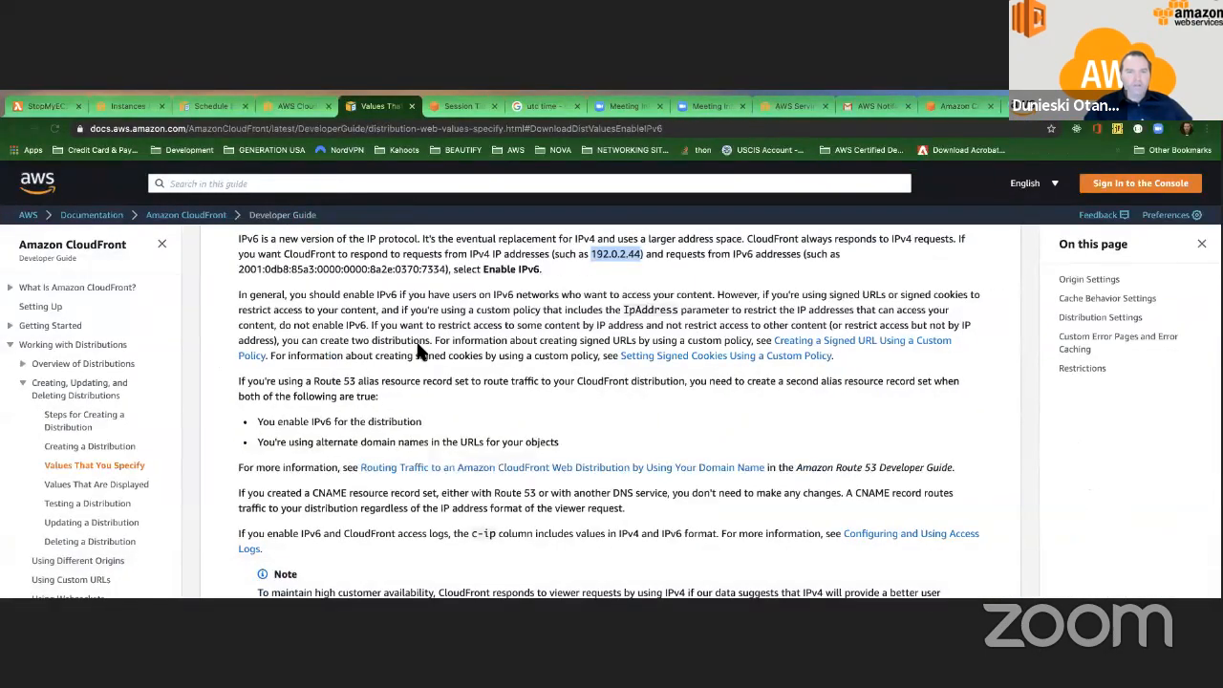
# Return to the CloudFront distribution form and start requesting an SSL certificate with ACM.
pyautogui.click(295, 106)
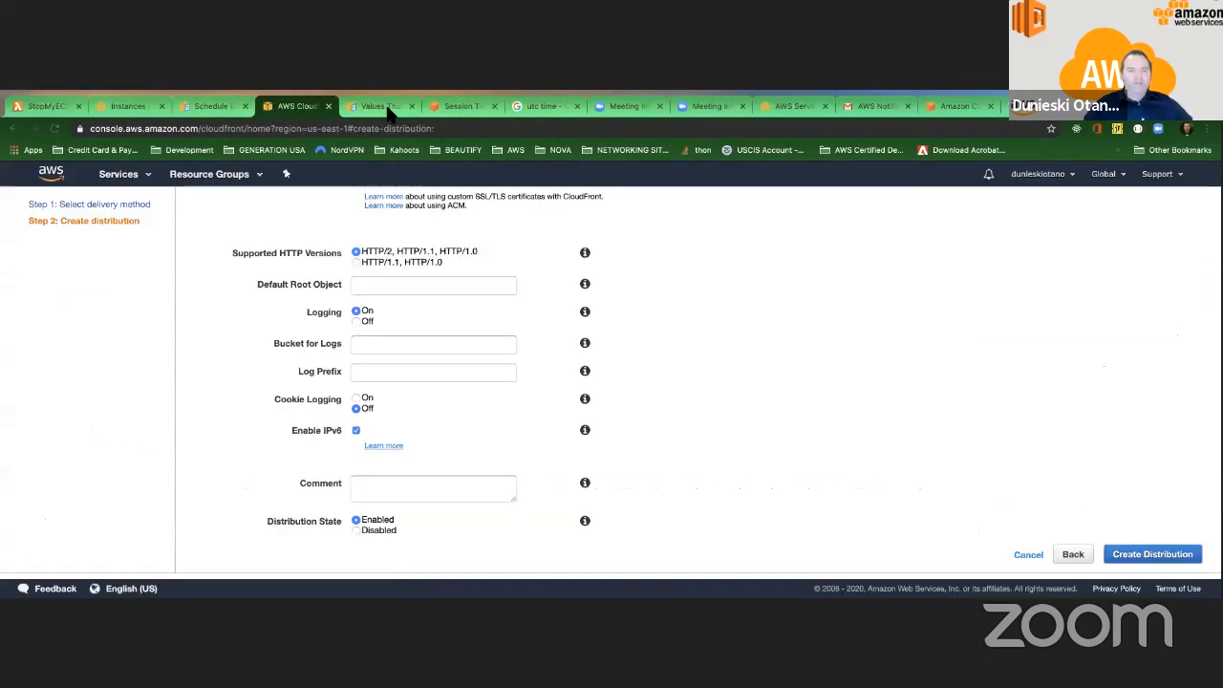
pyautogui.scroll(6, 481, 336)
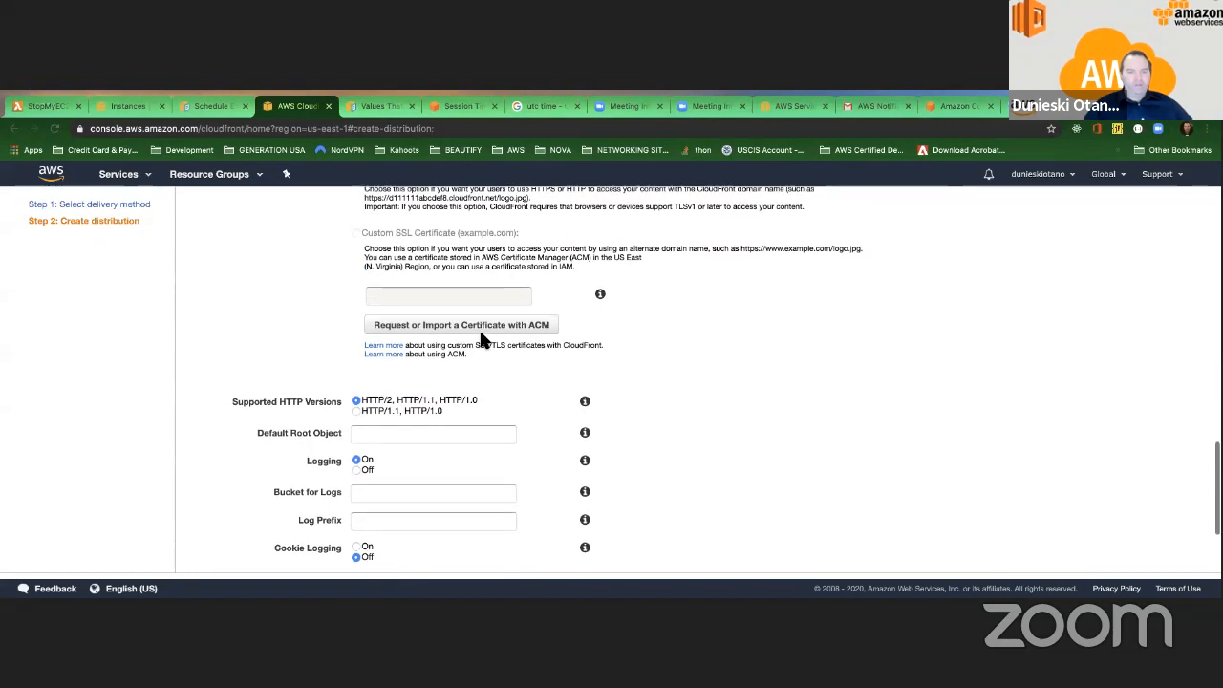
pyautogui.scroll(-3, 481, 337)
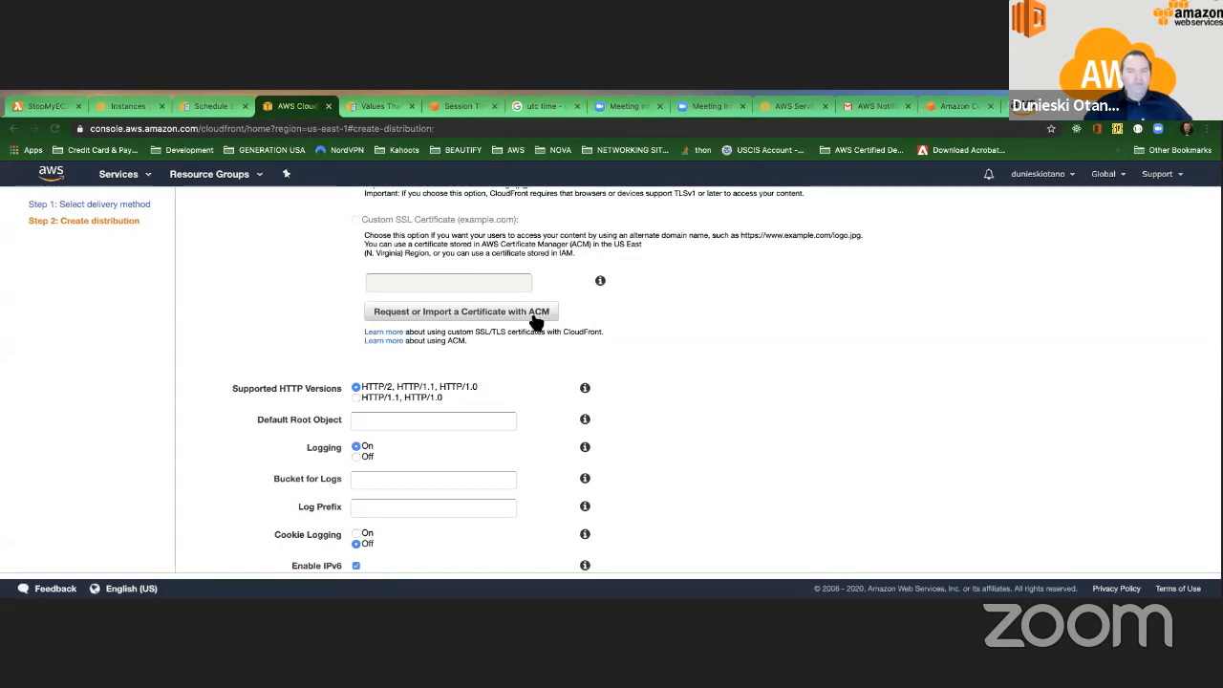
pyautogui.click(541, 320)
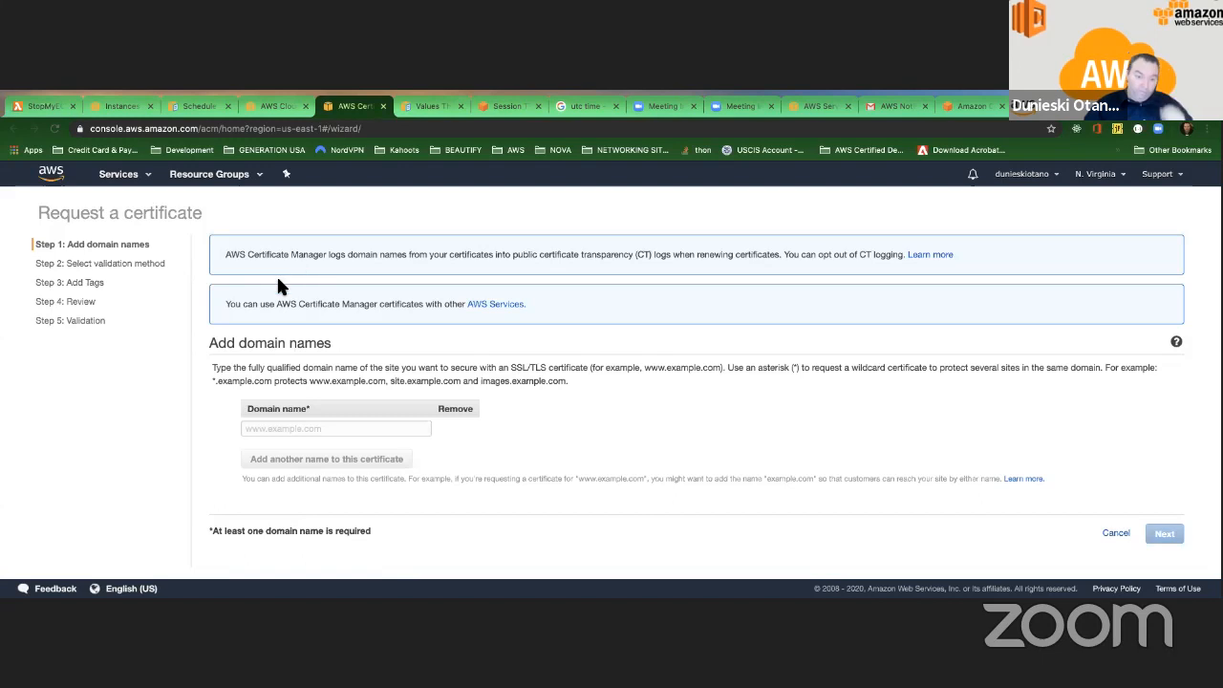
pyautogui.scroll(-1, 276, 399)
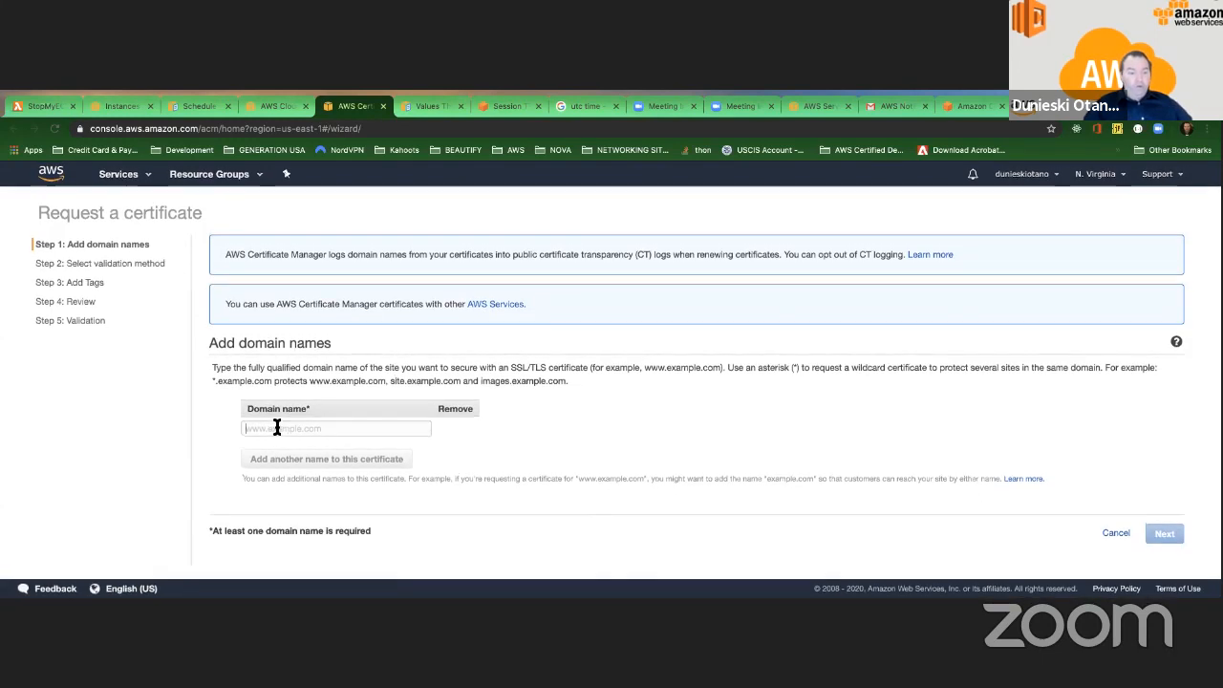
pyautogui.click(277, 425)
pyautogui.write('www')
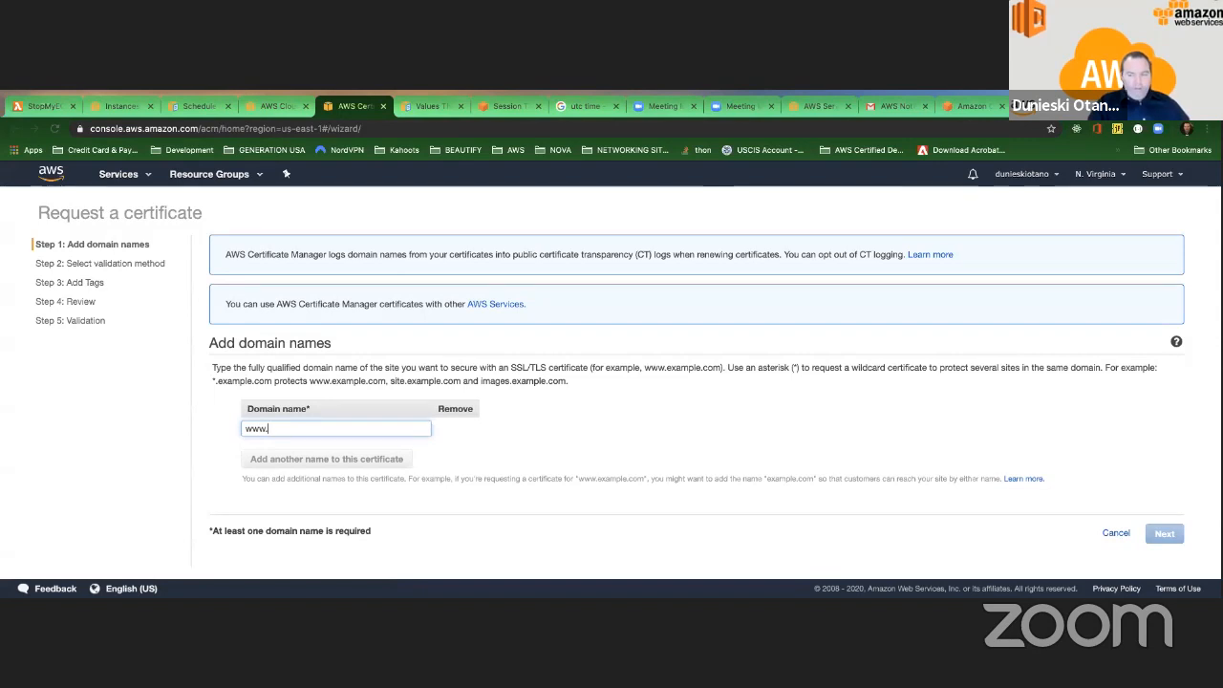
pyautogui.write('.m')
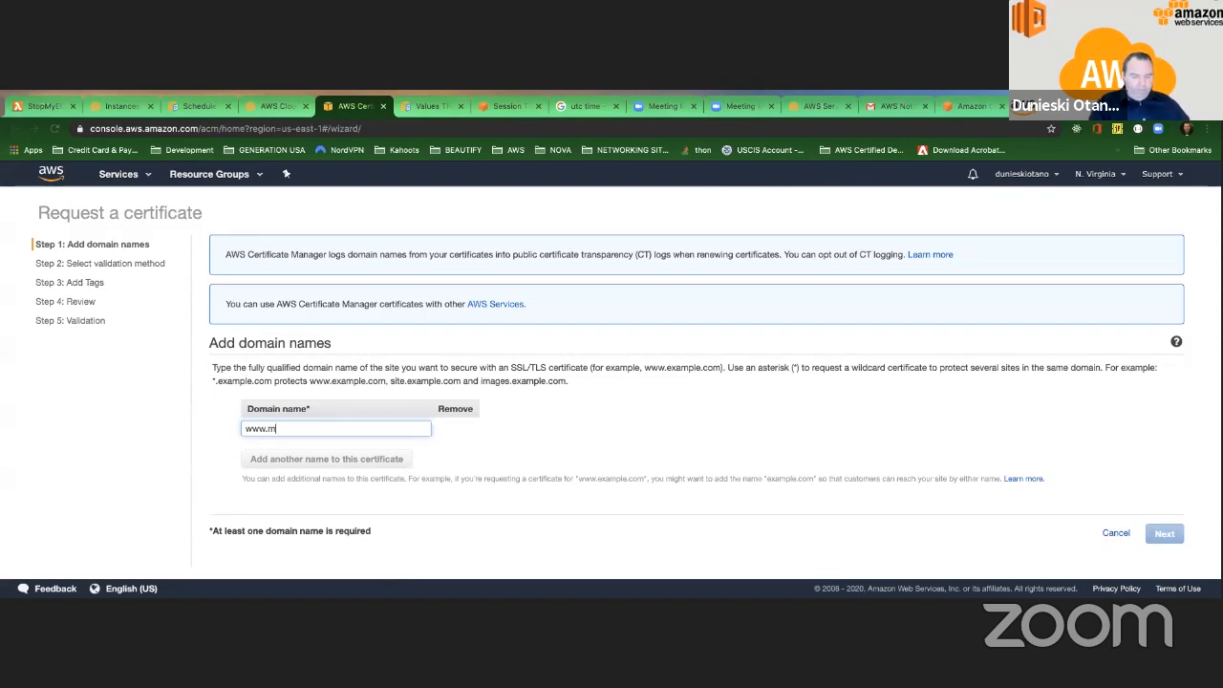
pyautogui.write('yclassroom')
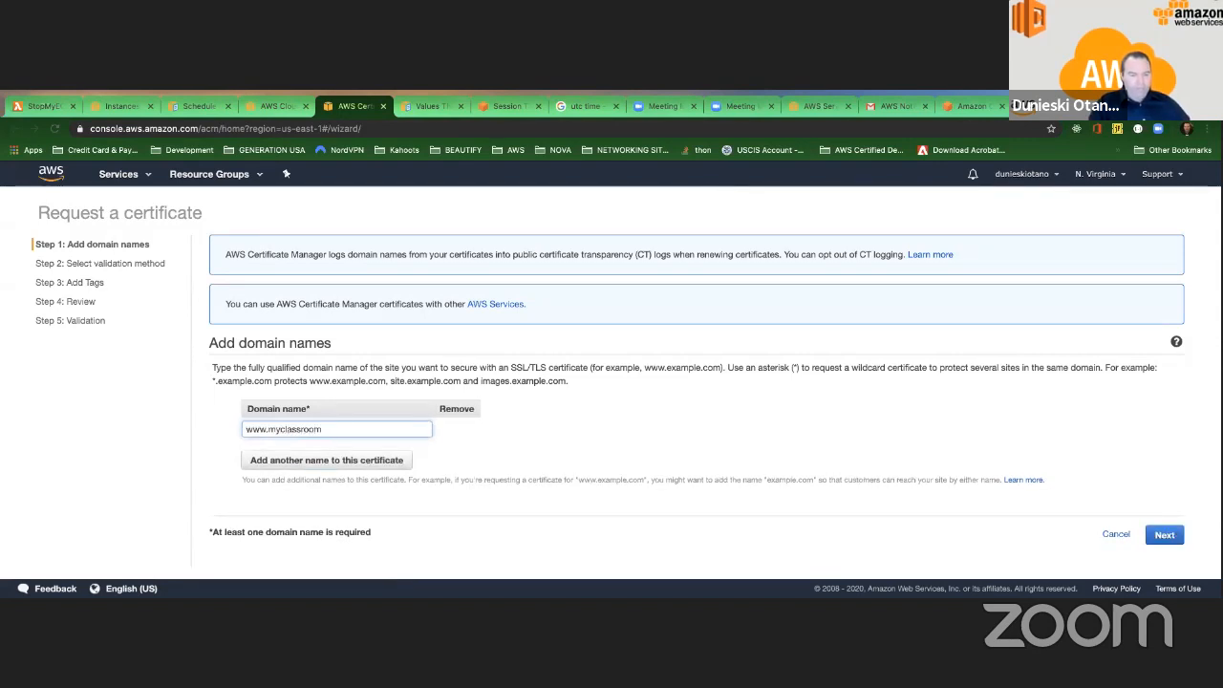
pyautogui.write('.site')
pyautogui.click(1164, 534)
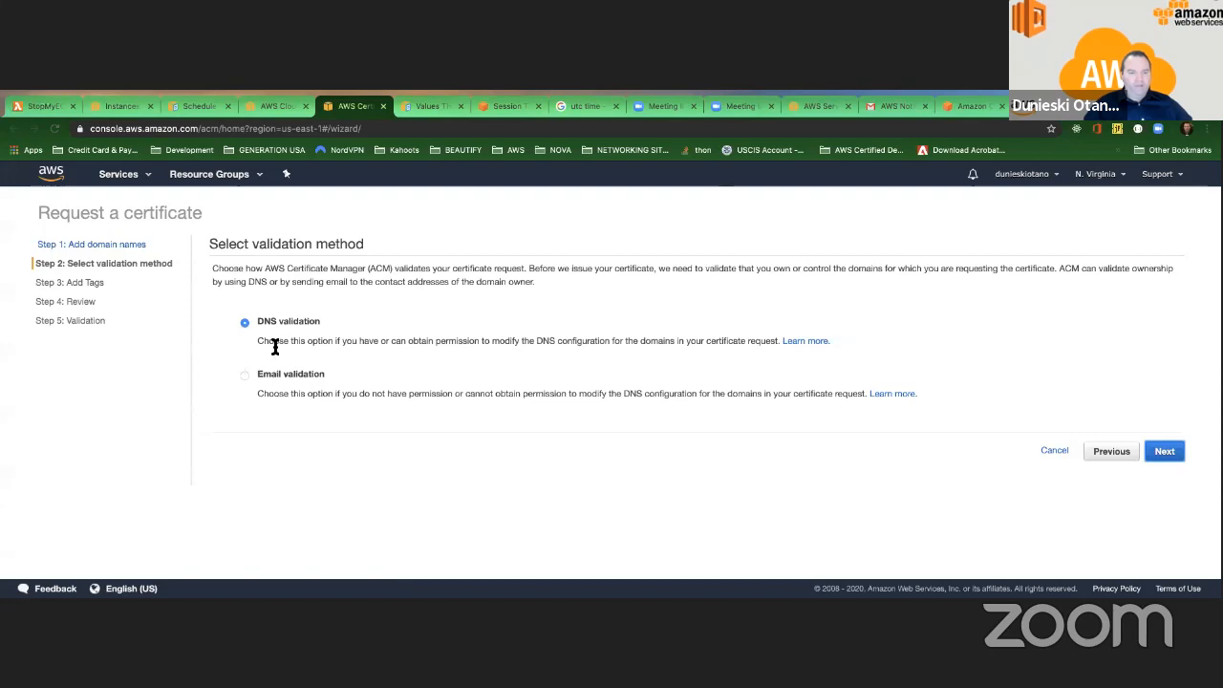
# Keep DNS validation for the certificate, skip the tags and review the request's domain name and validation method.
pyautogui.moveTo(289, 341); pyautogui.dragTo(586, 344)
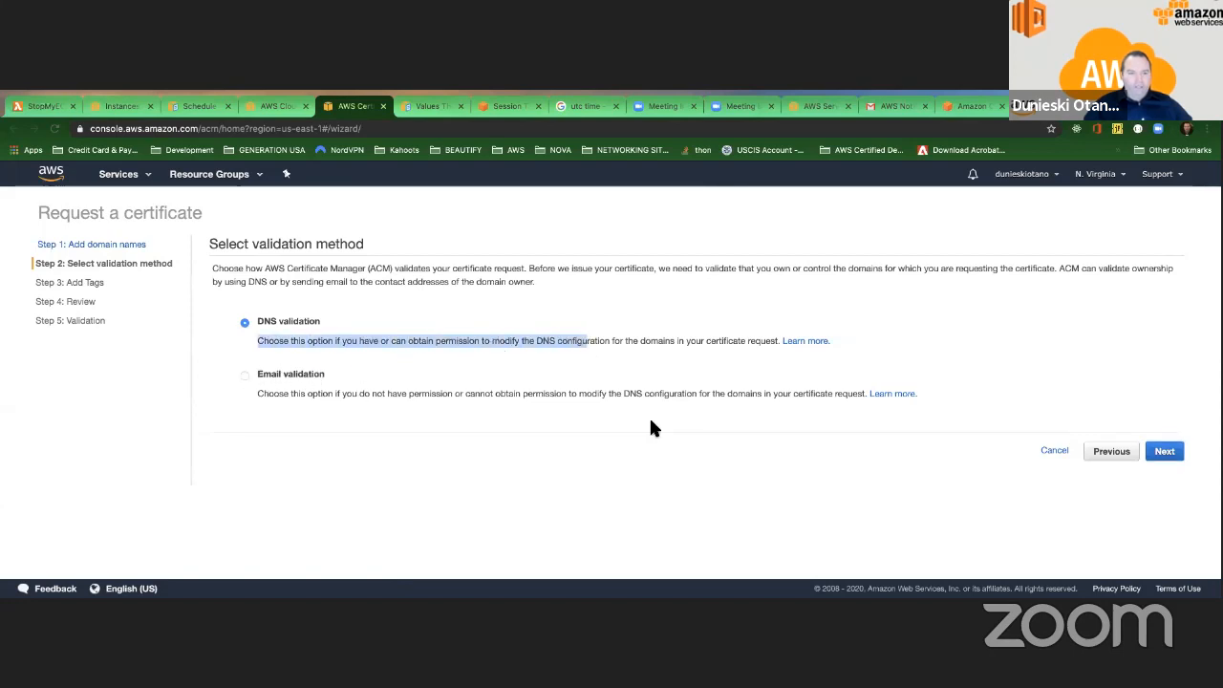
pyautogui.click(1164, 451)
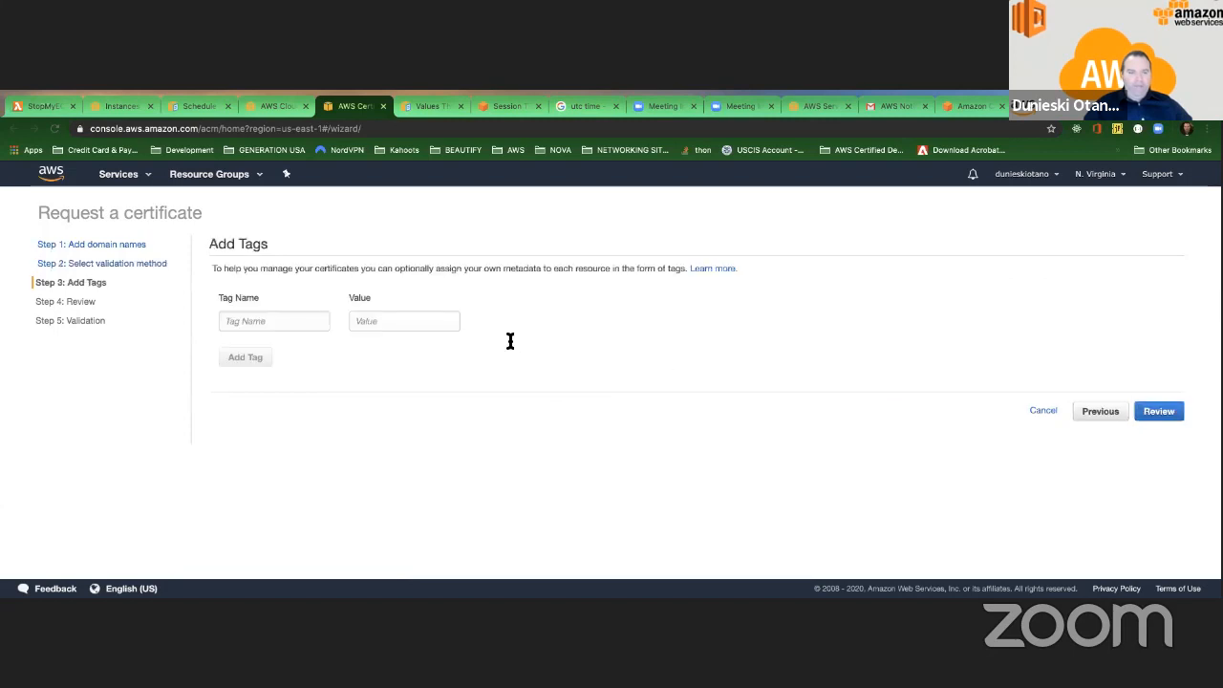
pyautogui.click(1158, 411)
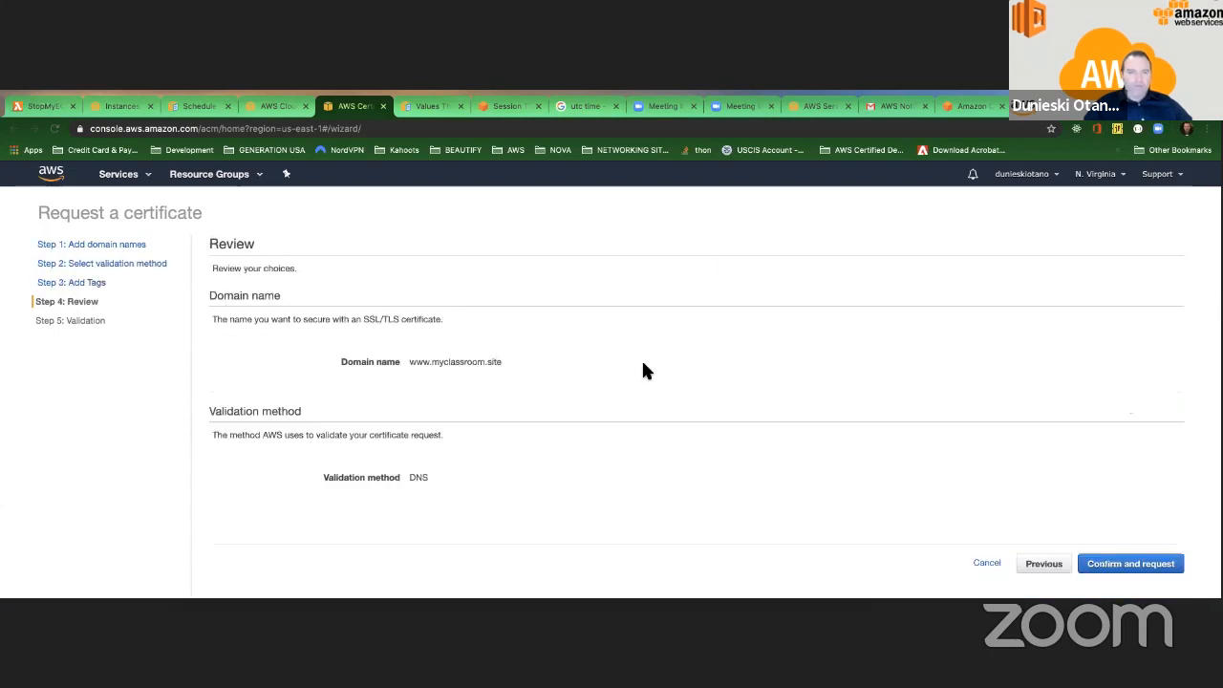
pyautogui.scroll(-2, 595, 355)
pyautogui.scroll(2, 595, 355)
pyautogui.scroll(-2, 595, 361)
pyautogui.scroll(2, 595, 361)
# Switch to the slide presentation and advance to the CloudFront Enablement Options slide.
pyautogui.hotkey('ctrl', 'Left')
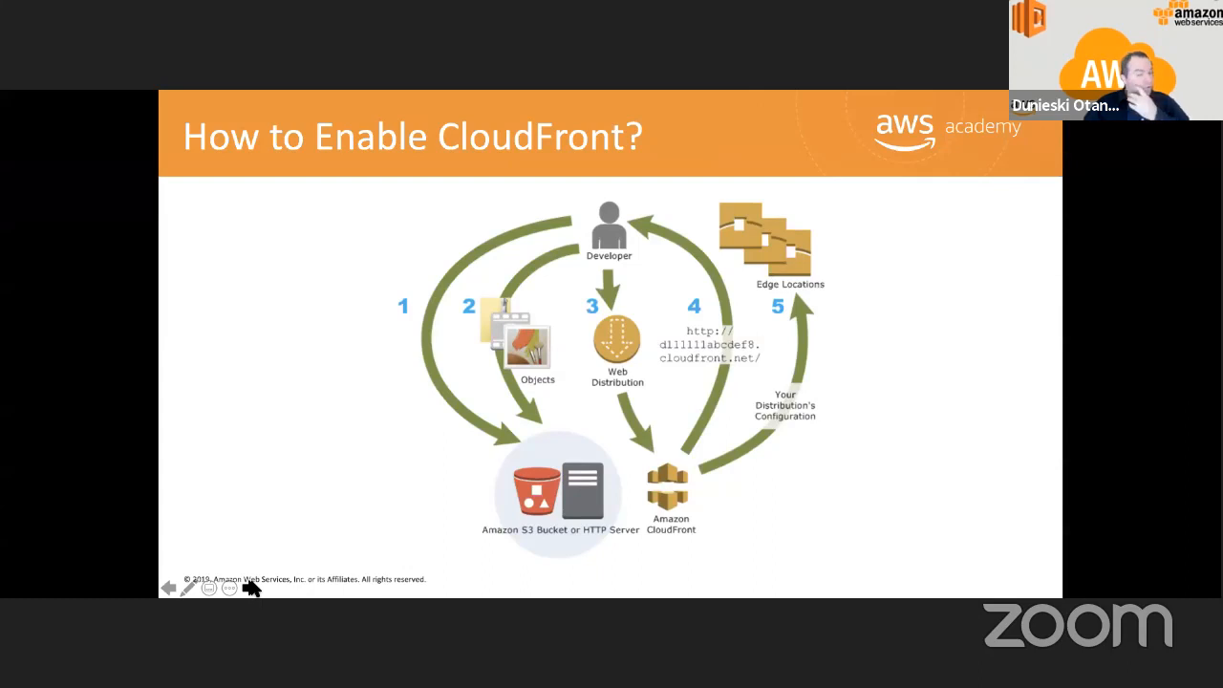
pyautogui.click(251, 587)
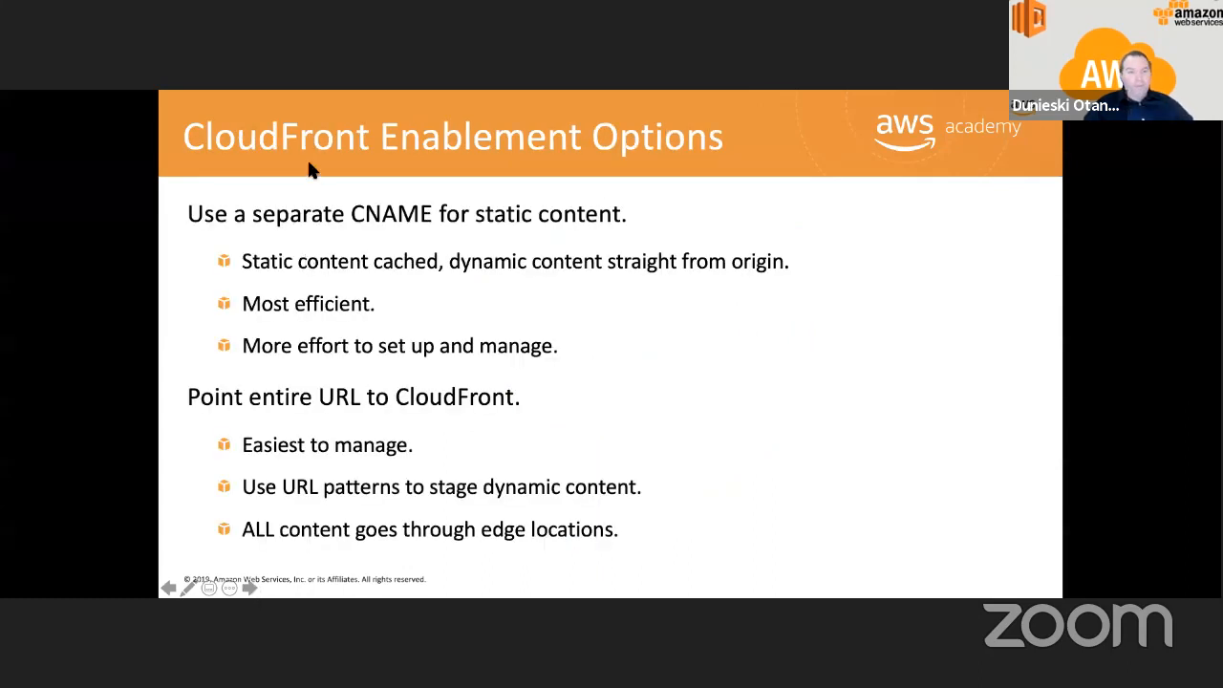
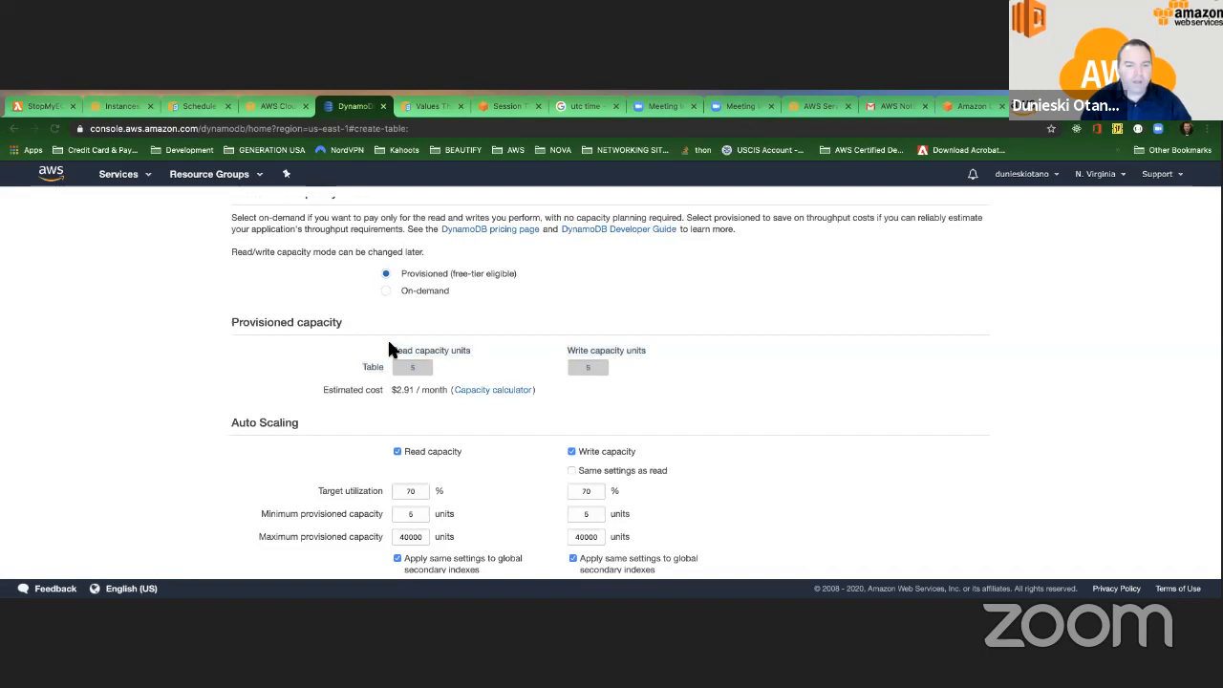
# Open the DynamoDB capacity calculator, try strongly consistent reads and return the read type to eventually consistent.
pyautogui.click(496, 391)
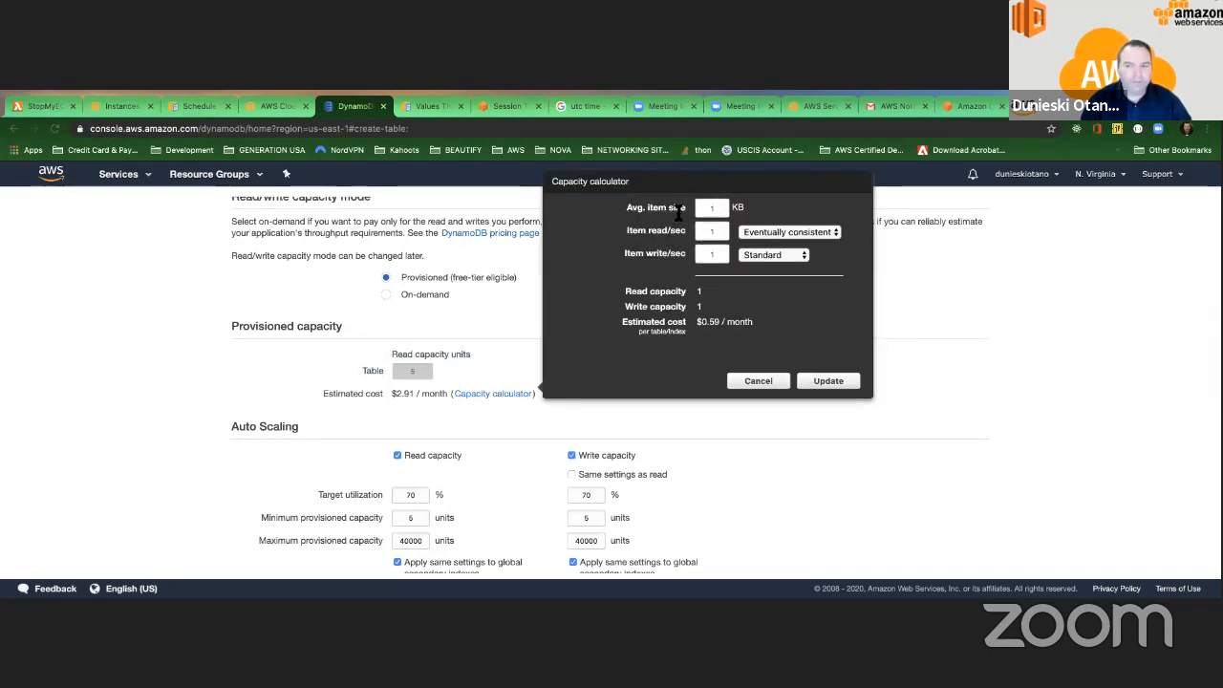
pyautogui.click(775, 236)
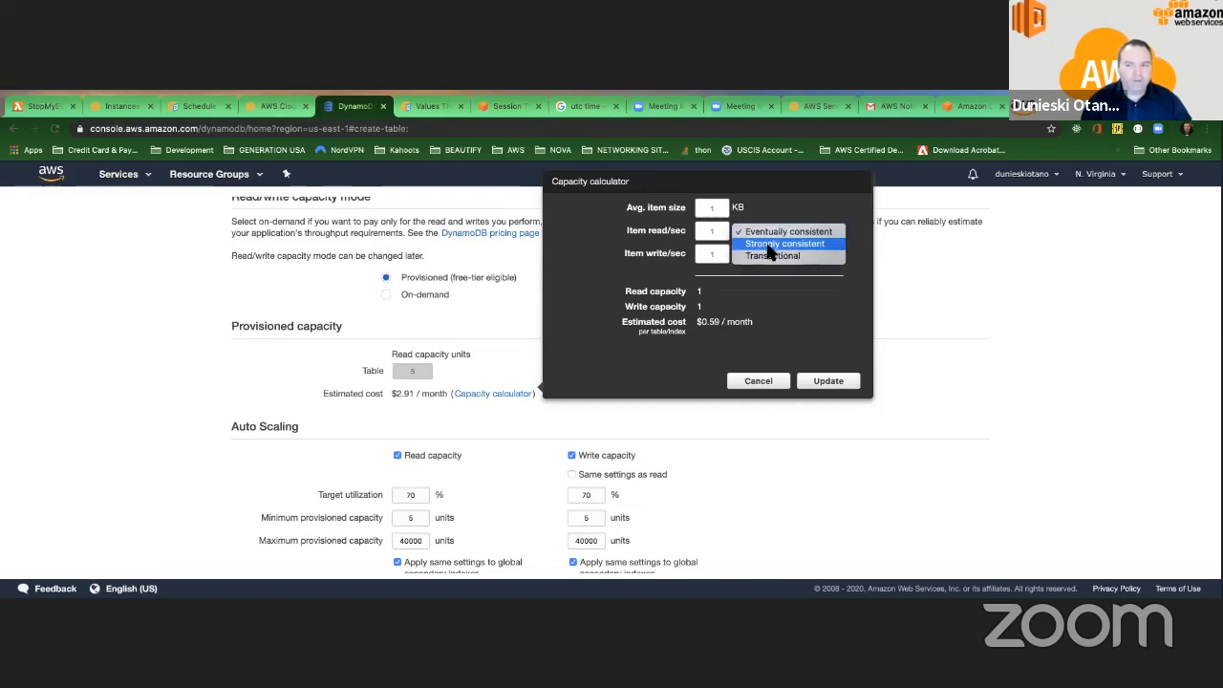
pyautogui.click(755, 244)
pyautogui.click(762, 229)
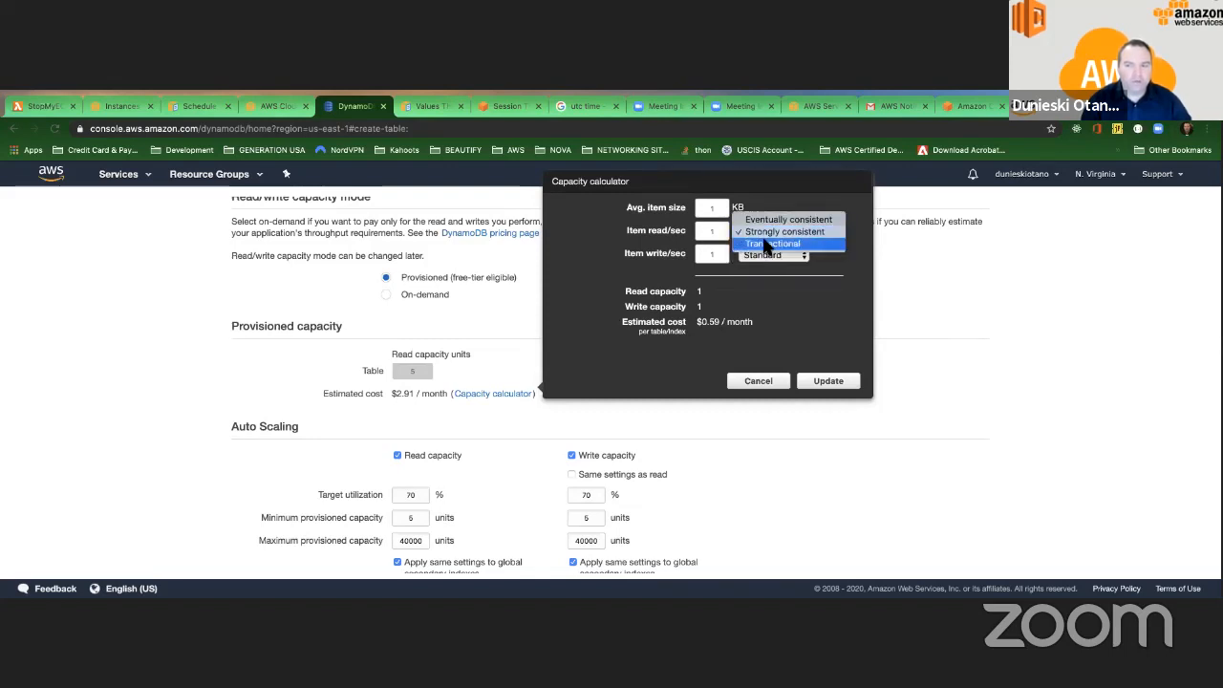
pyautogui.click(762, 221)
pyautogui.click(769, 232)
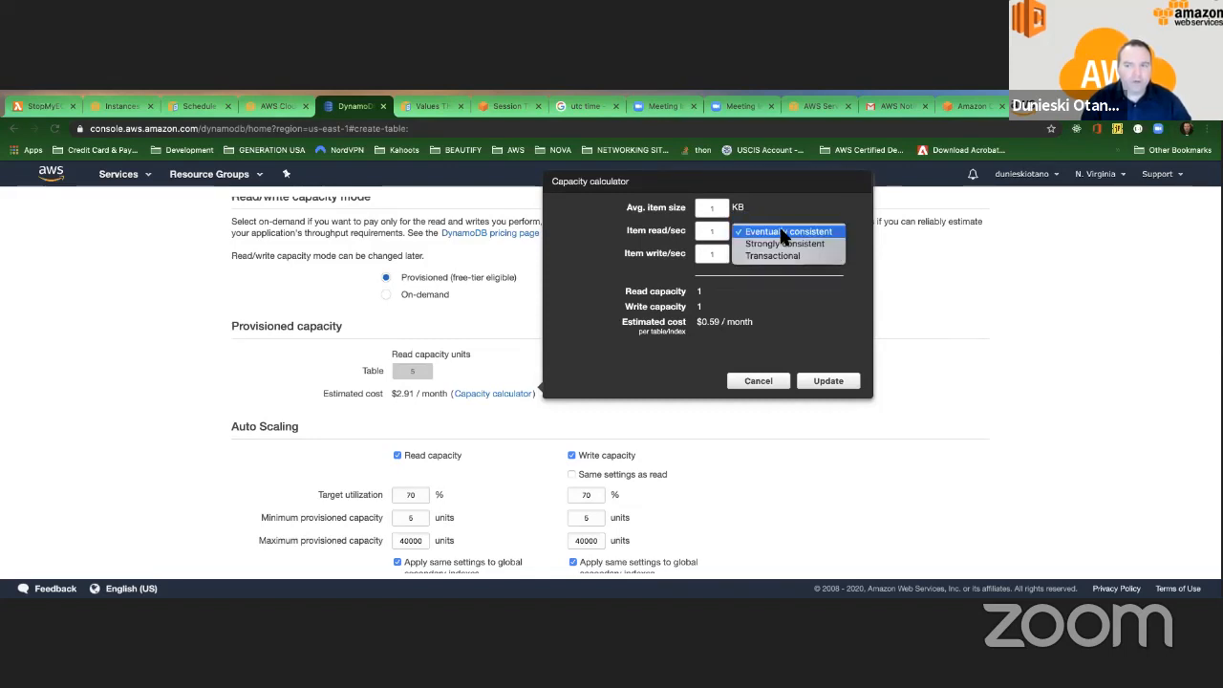
pyautogui.click(763, 233)
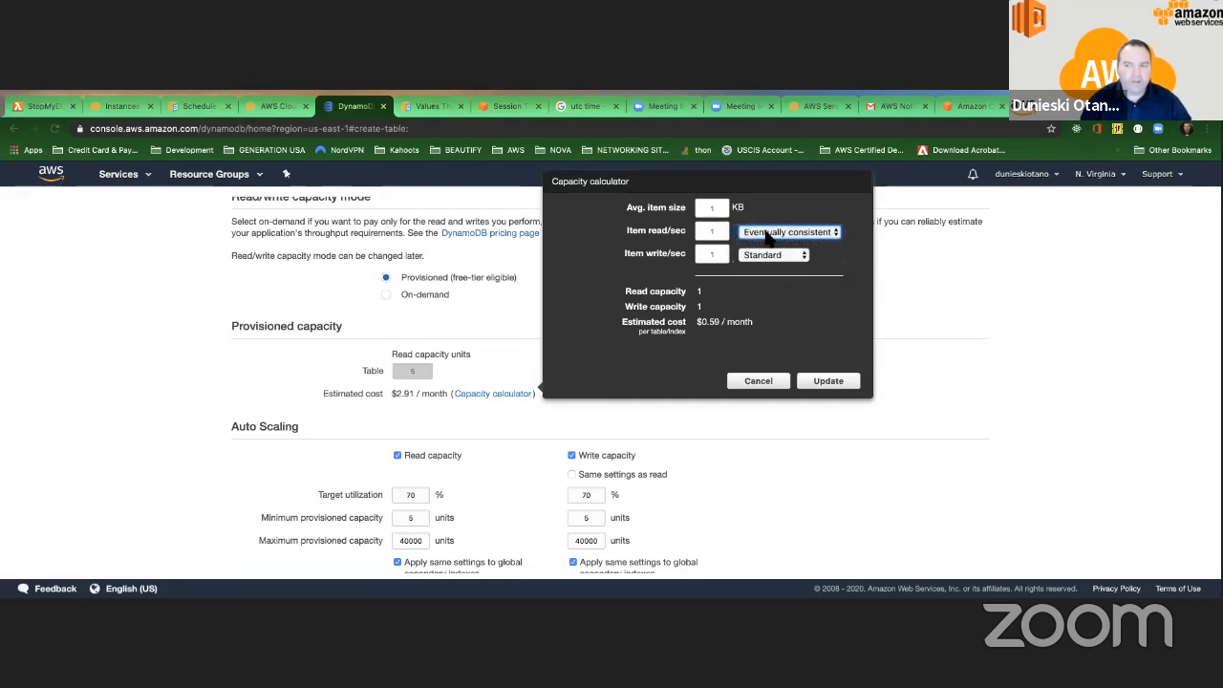
# Try strongly consistent and transactional reads in the capacity calculator and restore eventually consistent.
pyautogui.click(768, 238)
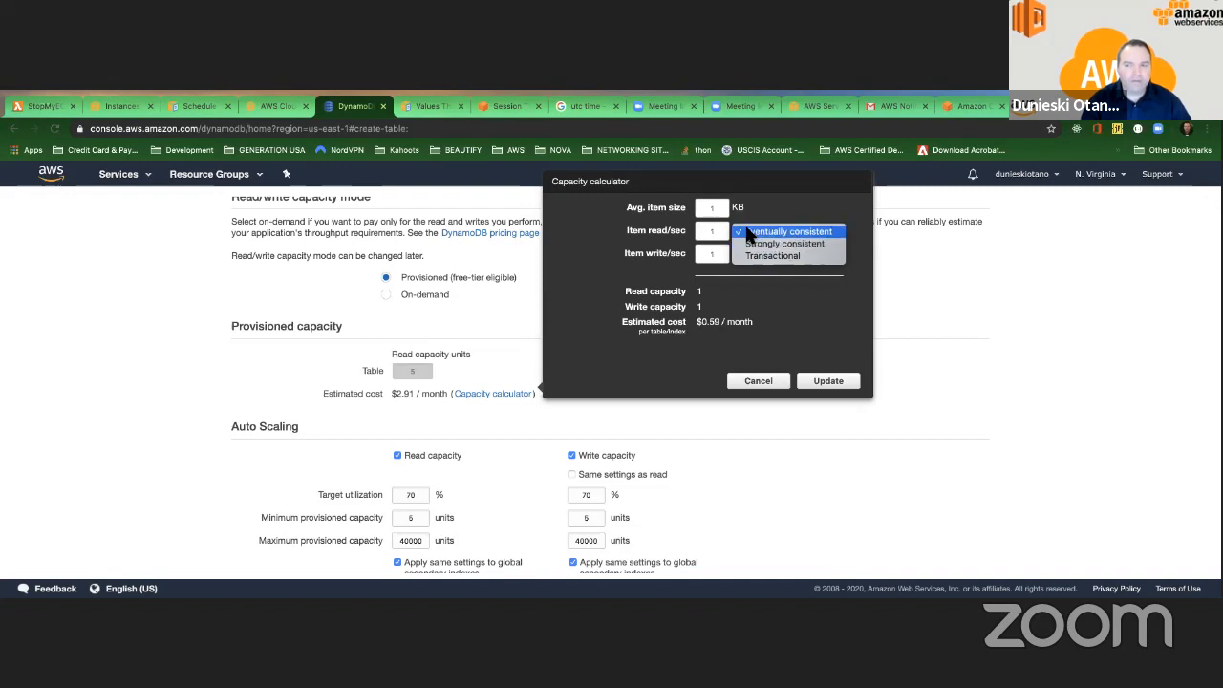
pyautogui.click(793, 232)
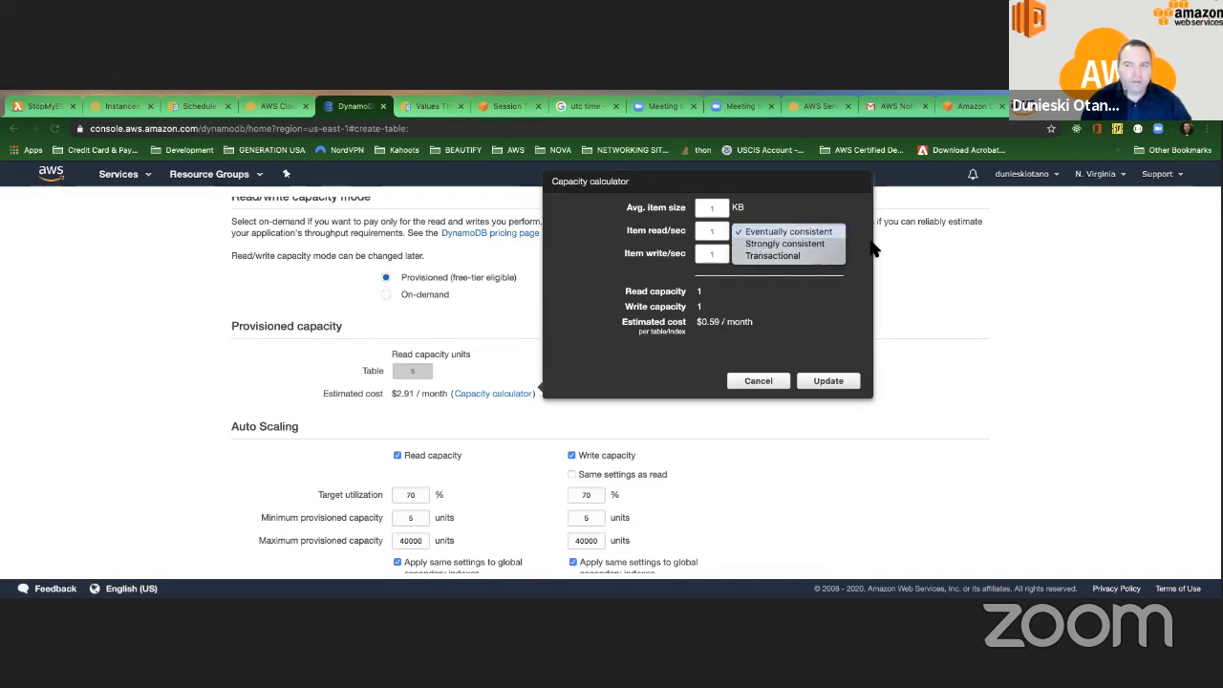
pyautogui.click(784, 244)
pyautogui.click(828, 241)
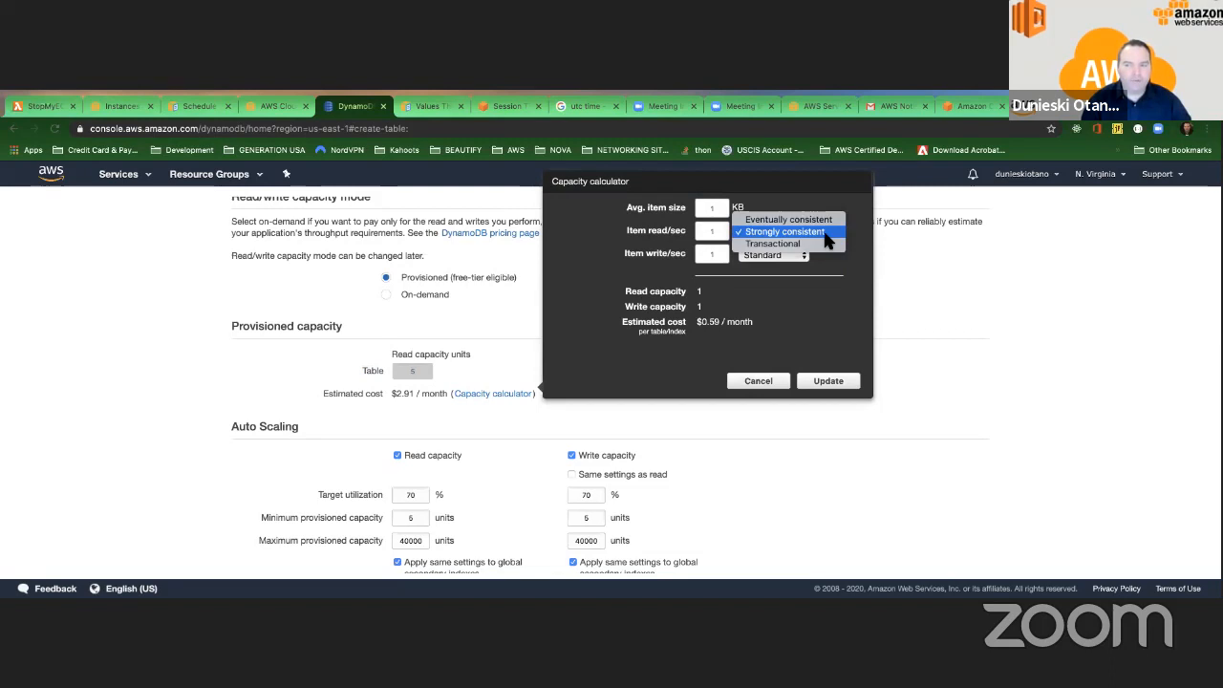
pyautogui.click(764, 245)
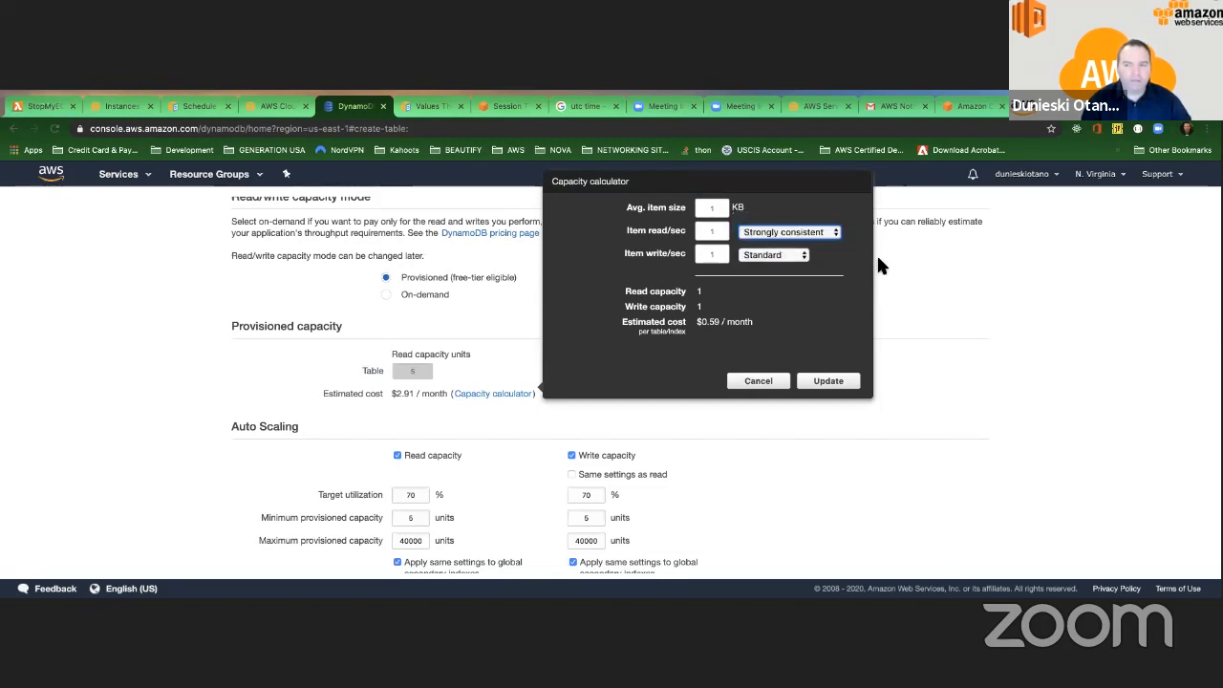
pyautogui.click(829, 239)
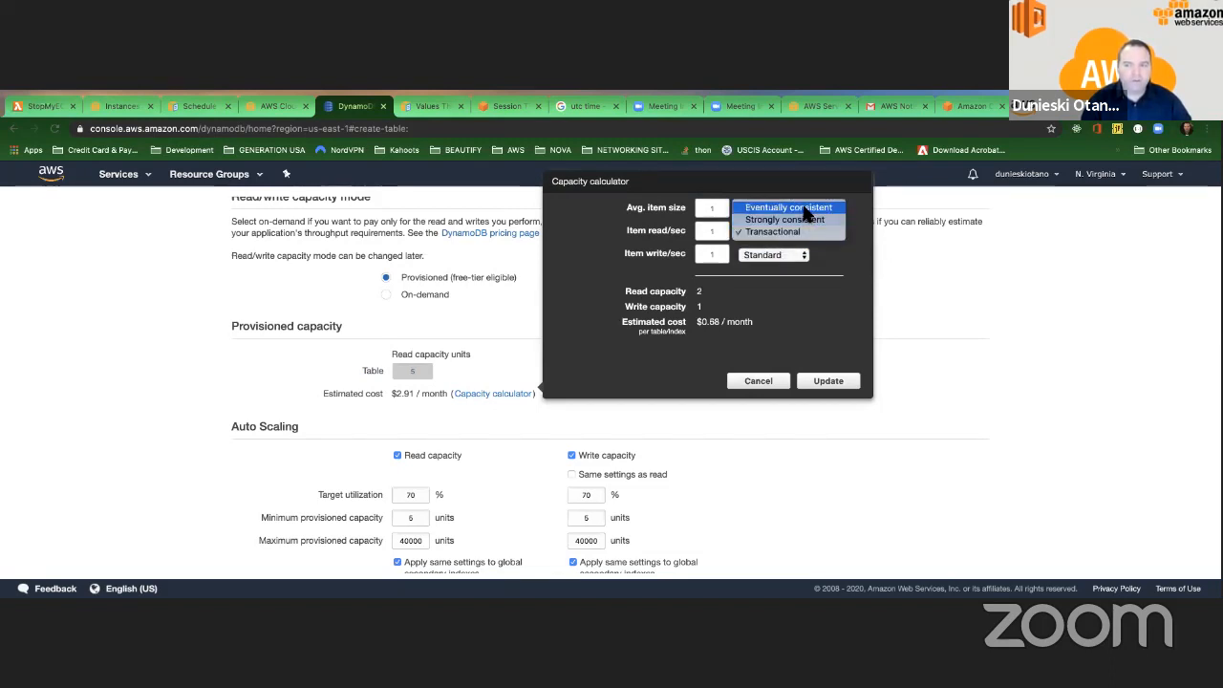
pyautogui.click(805, 208)
# Dismiss the capacity calculator without updating, reopen it to view the average item size setting and cancel it again.
pyautogui.click(827, 235)
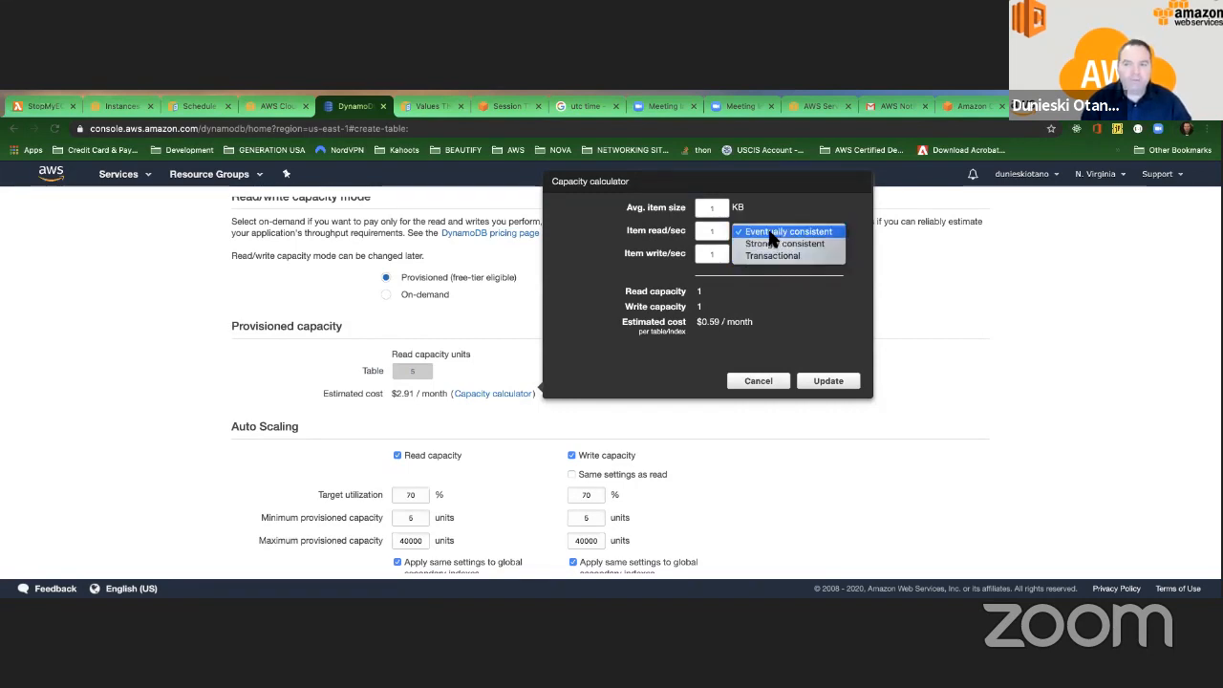
pyautogui.click(774, 236)
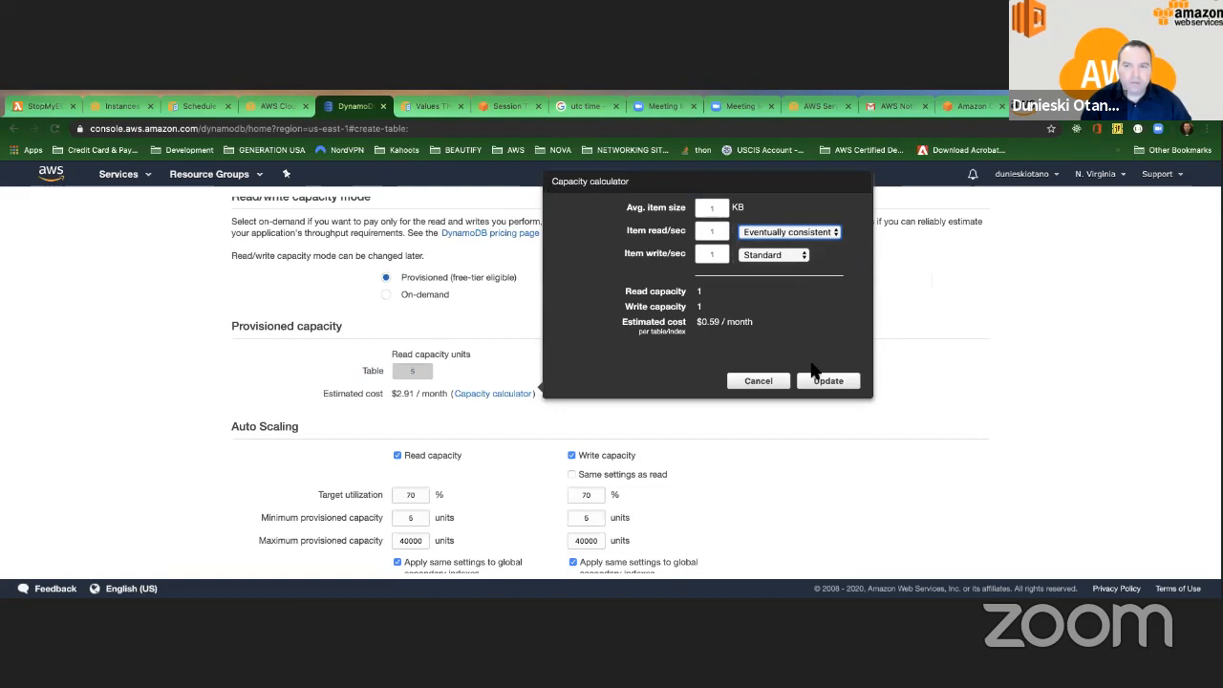
pyautogui.click(754, 385)
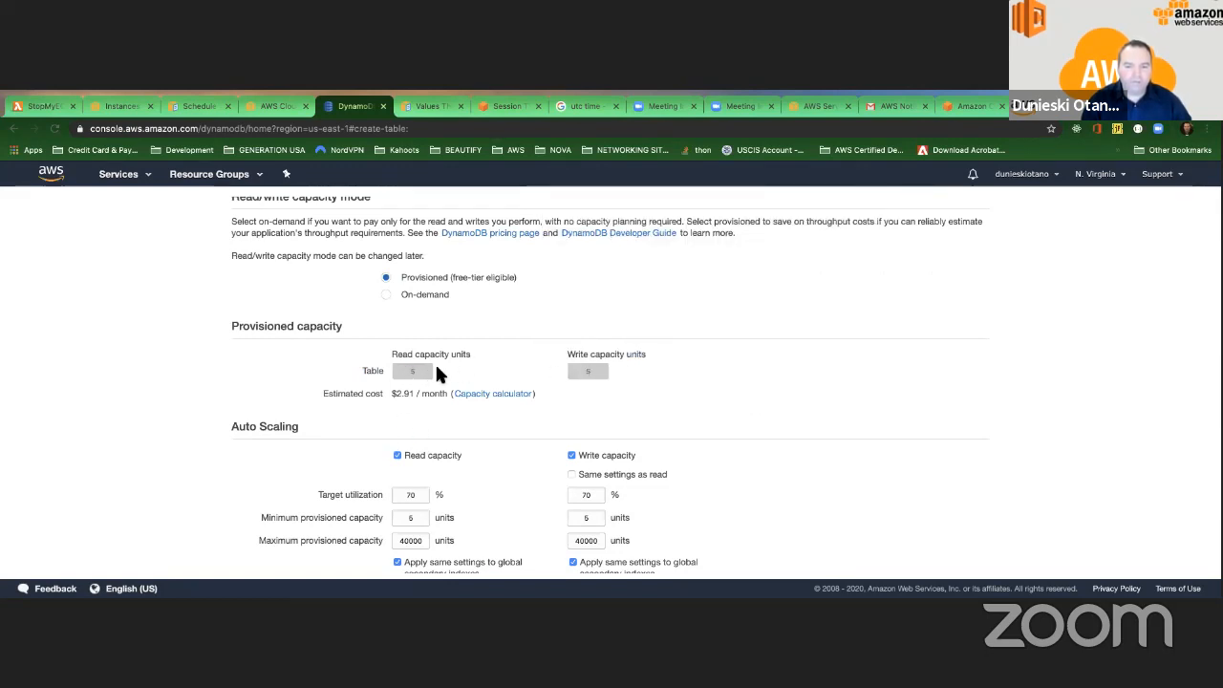
pyautogui.click(490, 394)
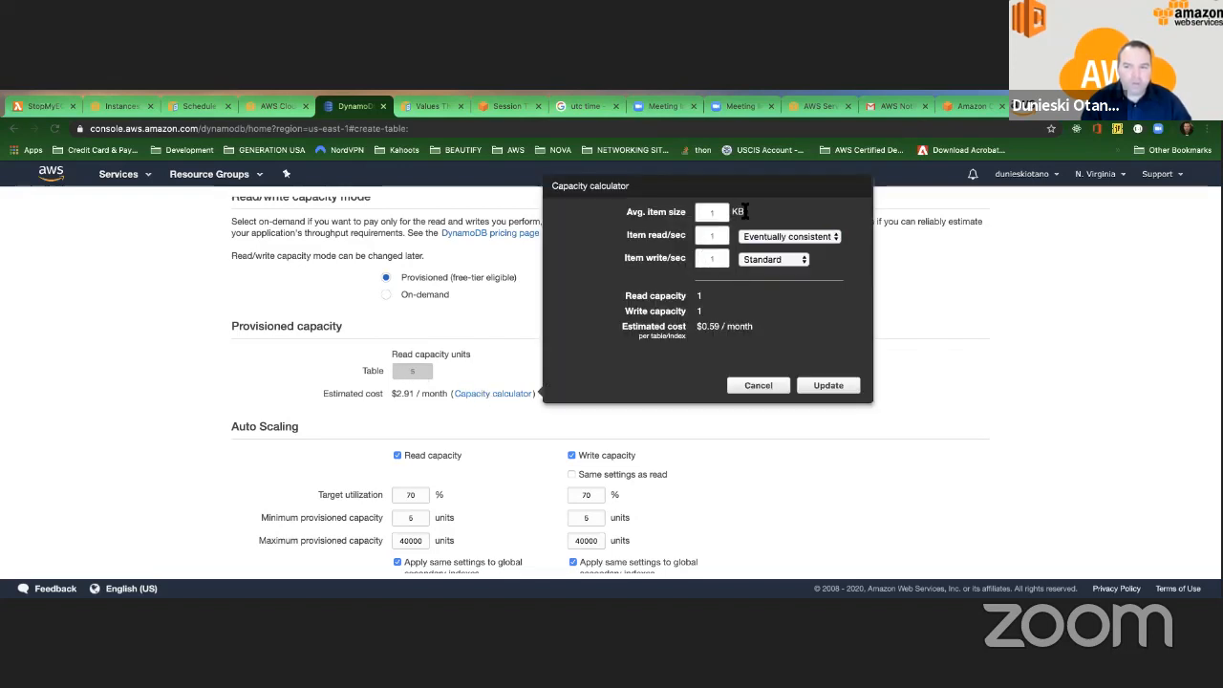
pyautogui.click(758, 387)
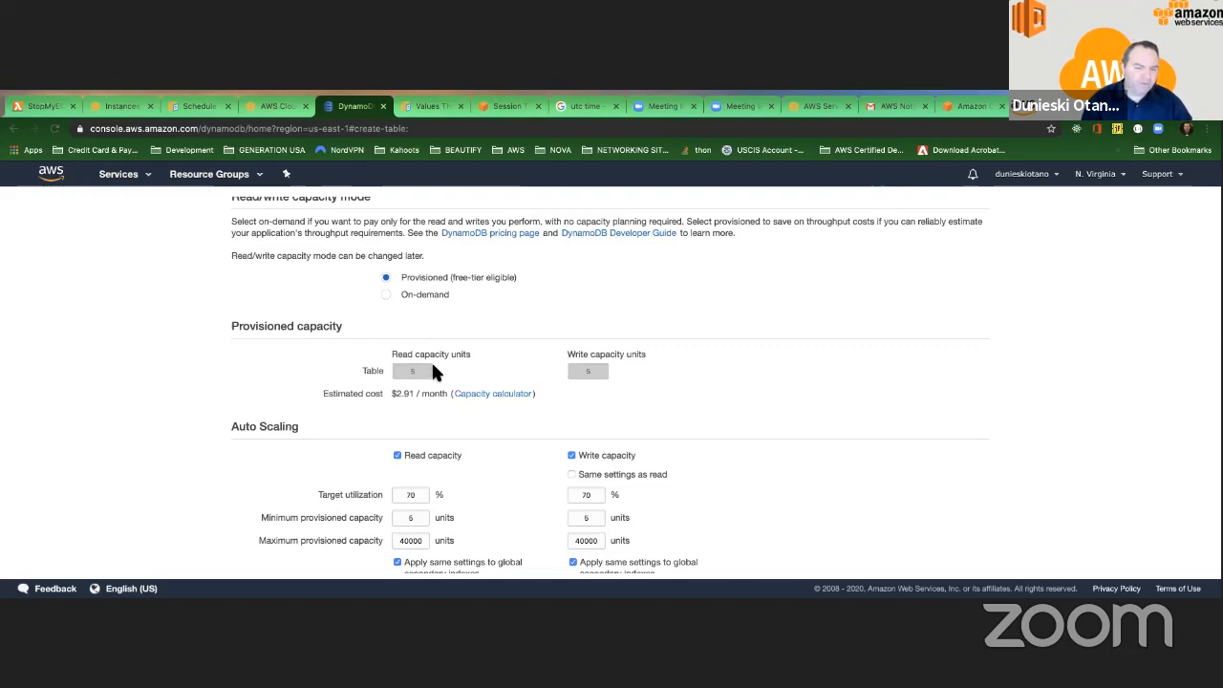
# Examine the new DynamoDB table's auto scaling, primary key and capacity settings, briefly checking the database considerations slide.
pyautogui.scroll(-3, 432, 371)
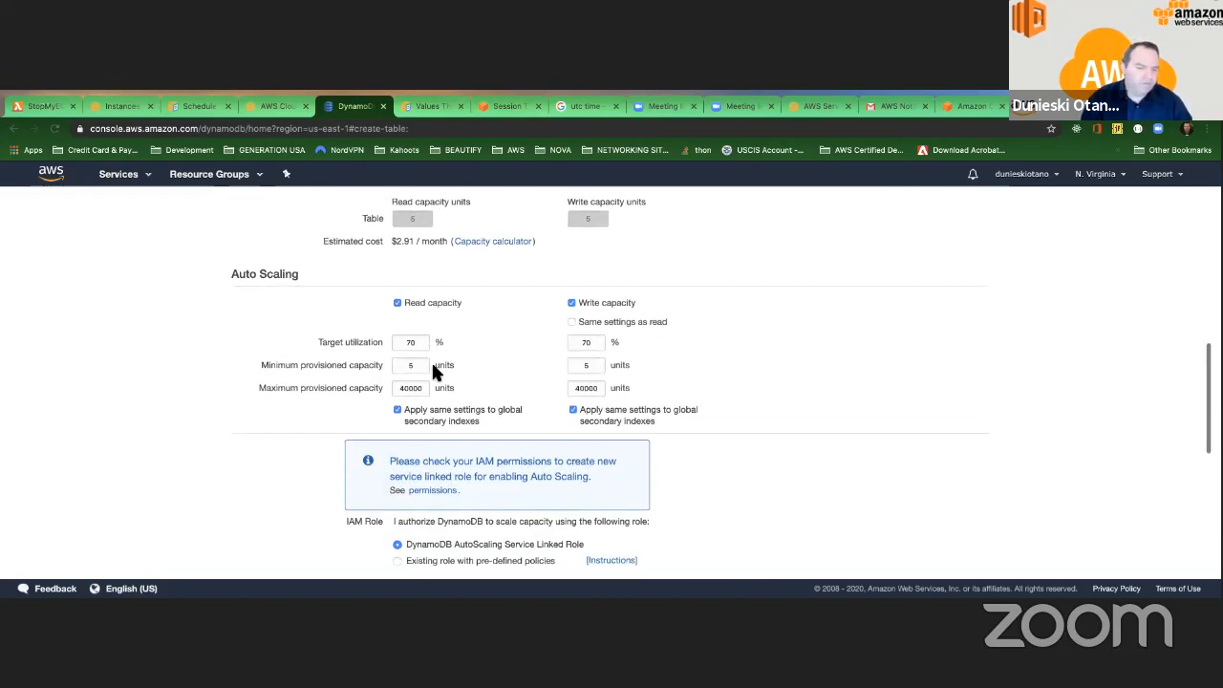
pyautogui.scroll(3, 431, 370)
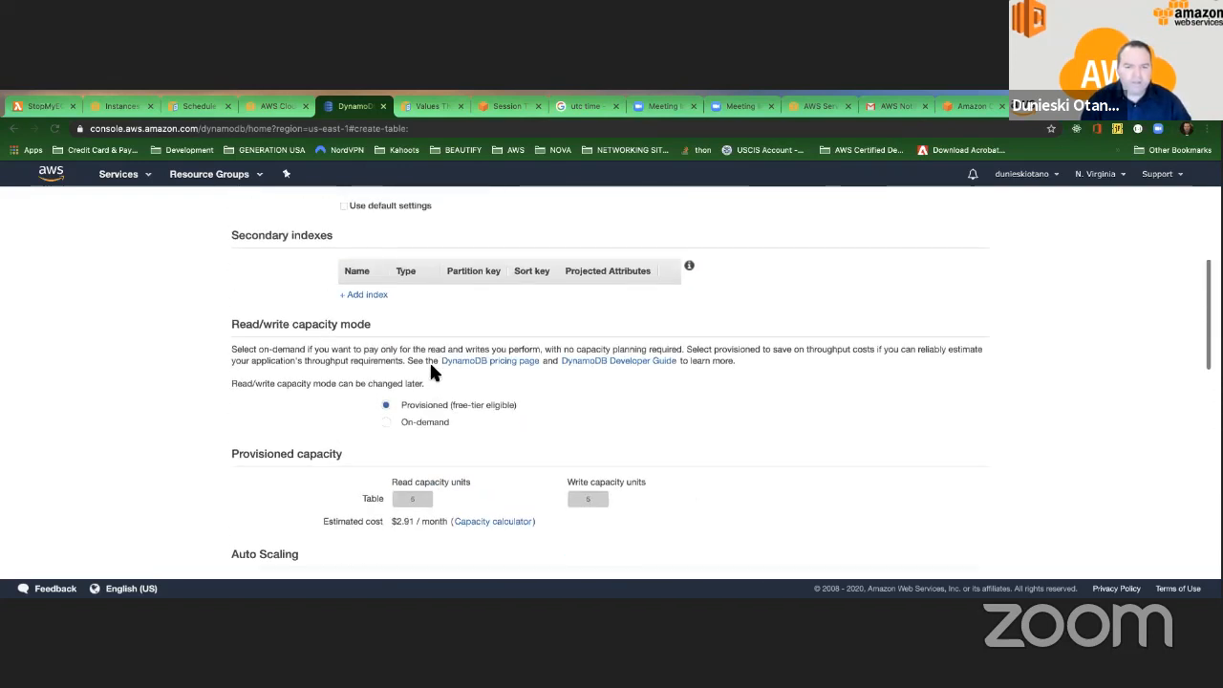
pyautogui.scroll(3, 432, 371)
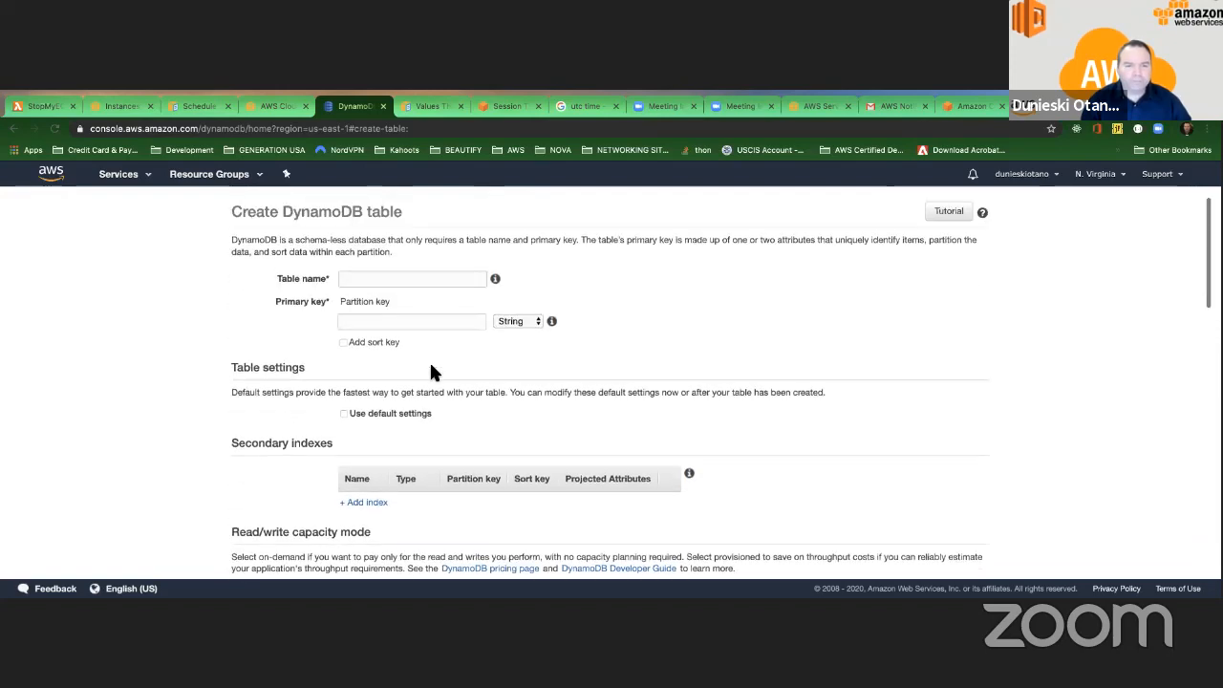
pyautogui.scroll(-5, 431, 295)
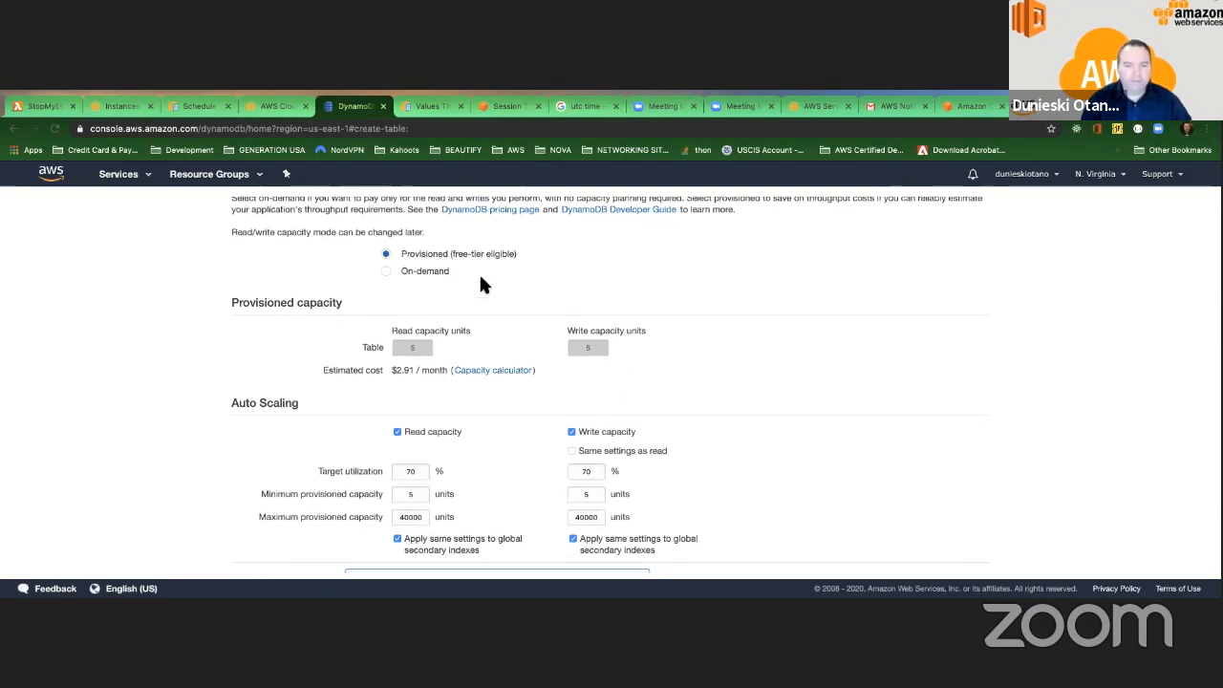
pyautogui.hotkey('ctrl', 'Left')
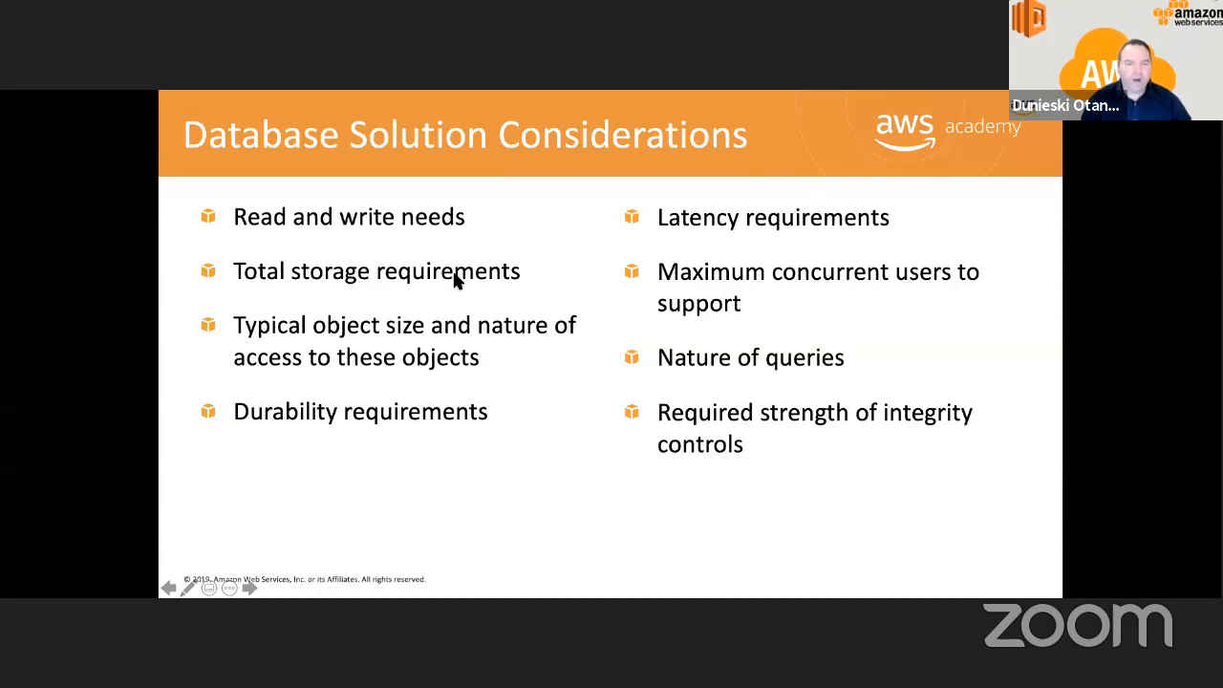
pyautogui.hotkey('ctrl', 'Right')
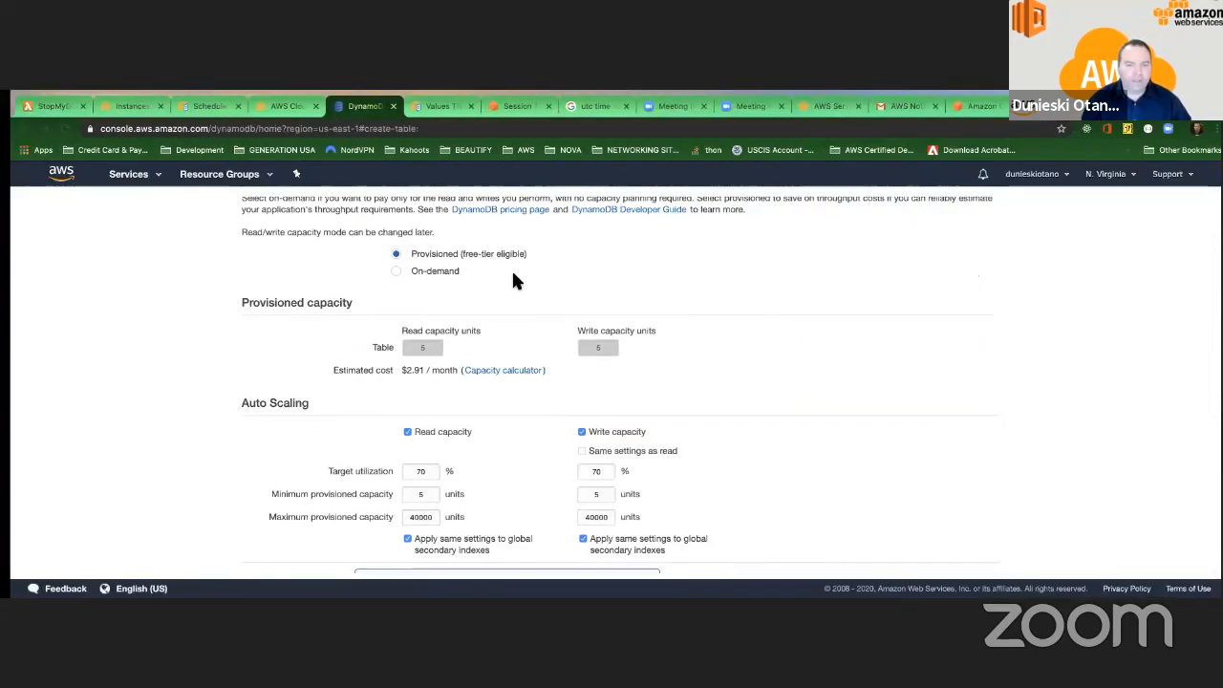
# Examine the table form from its name and key settings down to the IAM role and encryption at rest options.
pyautogui.scroll(5, 459, 278)
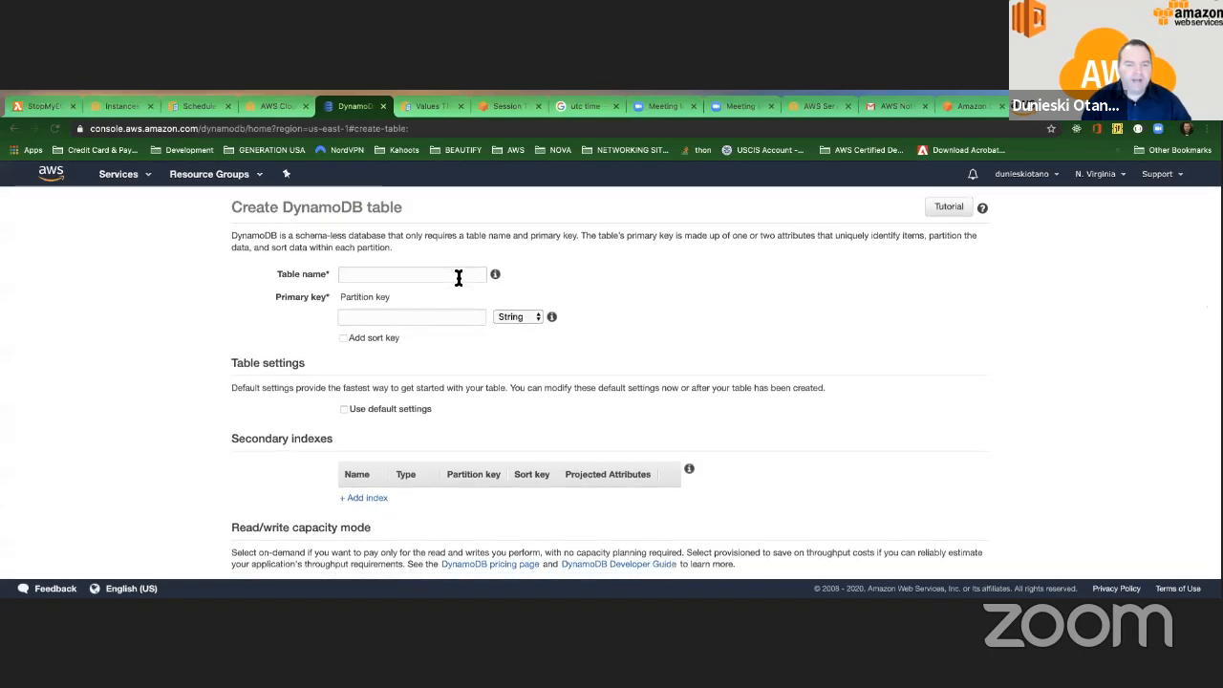
pyautogui.scroll(-7, 459, 278)
pyautogui.scroll(-3, 459, 278)
pyautogui.scroll(2, 458, 278)
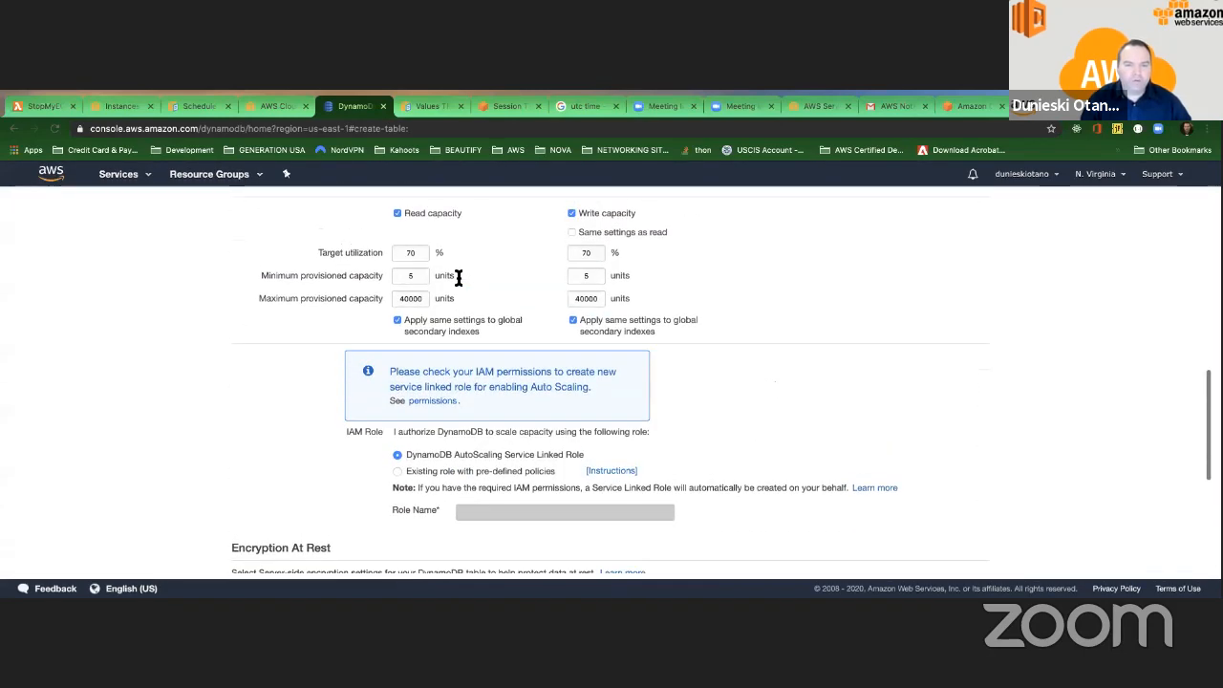
pyautogui.scroll(-3, 458, 278)
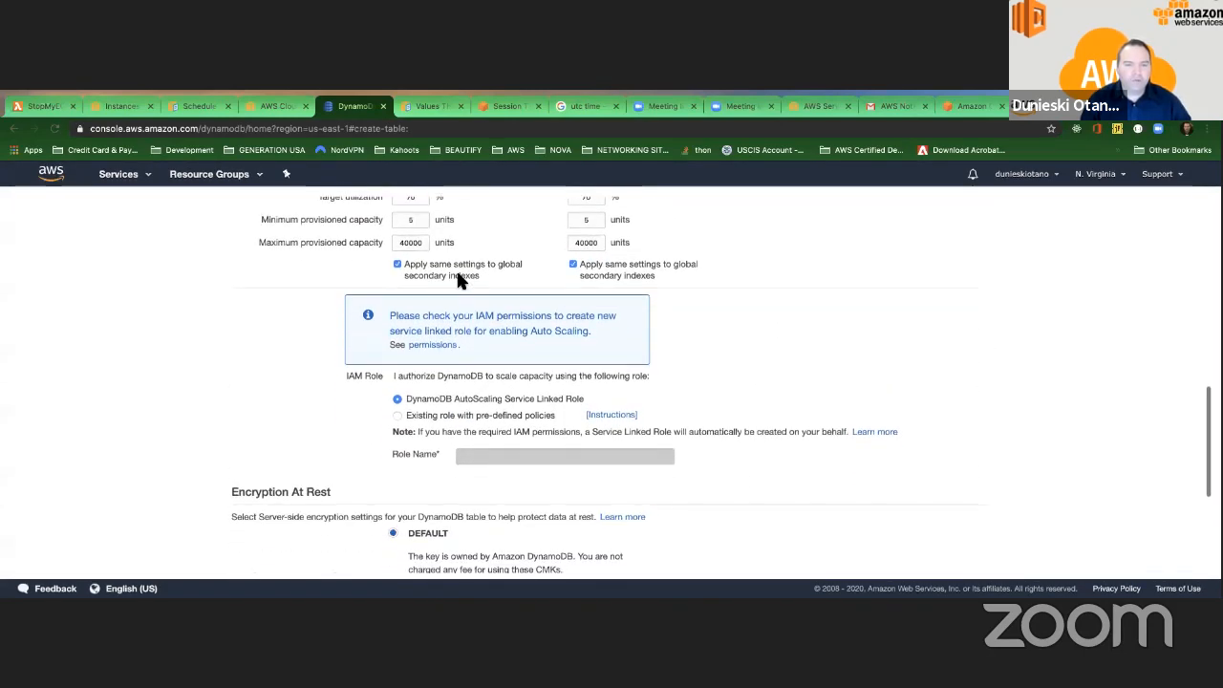
pyautogui.scroll(-3, 459, 278)
pyautogui.scroll(2, 459, 278)
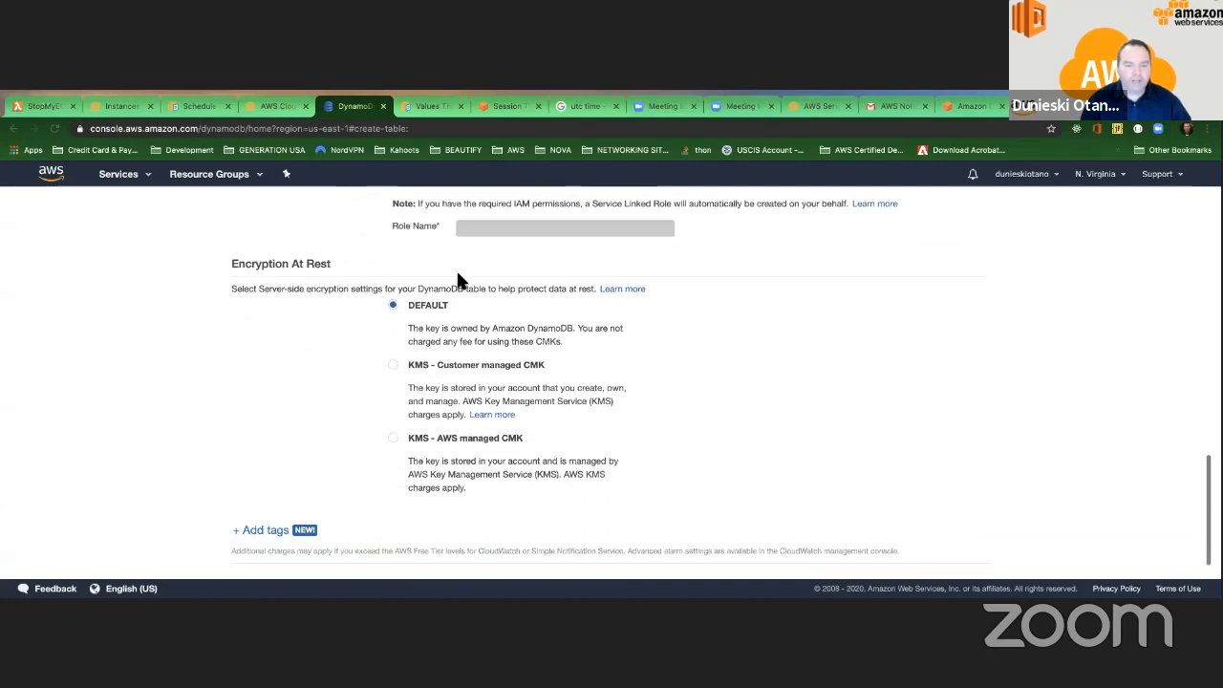
# Review the table form's key, capacity mode, auto scaling and encryption settings, and check the Database Solution Considerations slide.
pyautogui.scroll(10, 457, 278)
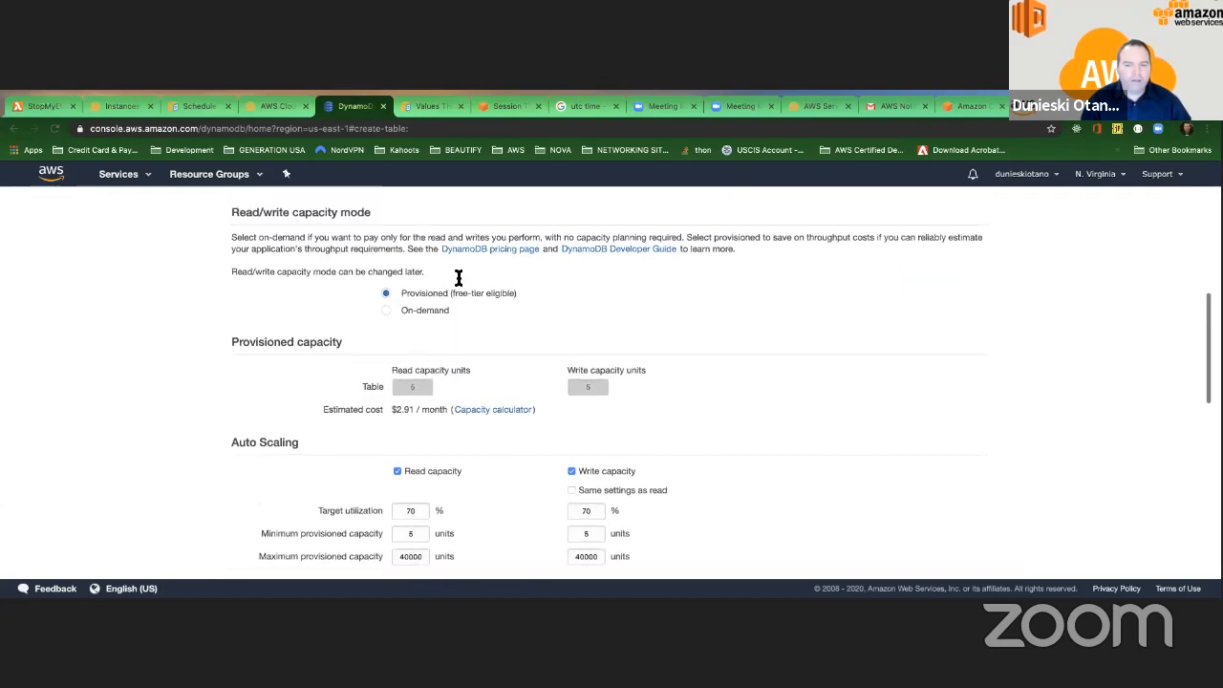
pyautogui.scroll(5, 458, 278)
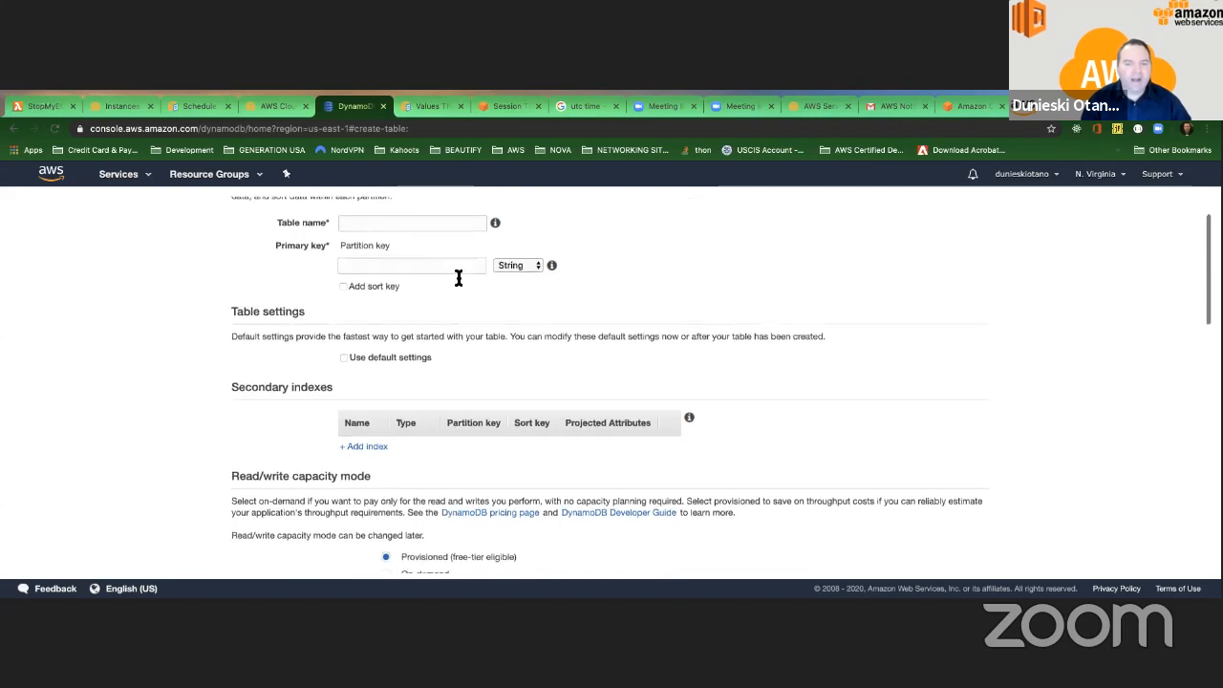
pyautogui.scroll(-7, 399, 283)
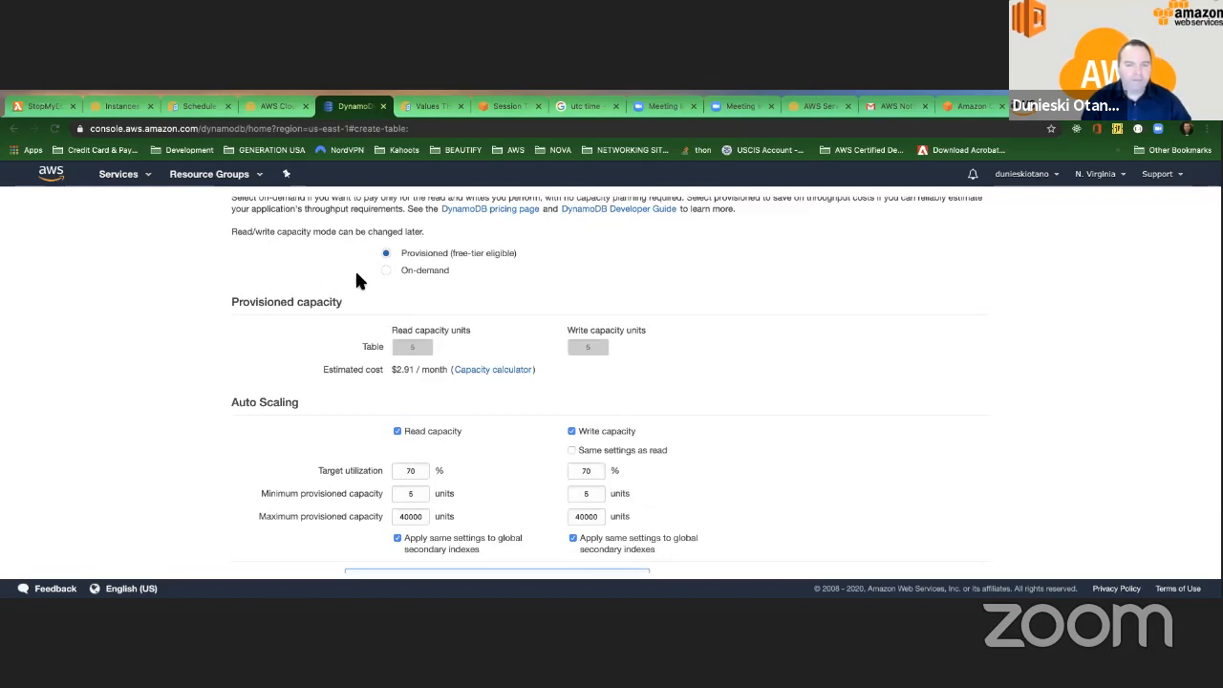
pyautogui.scroll(5, 356, 279)
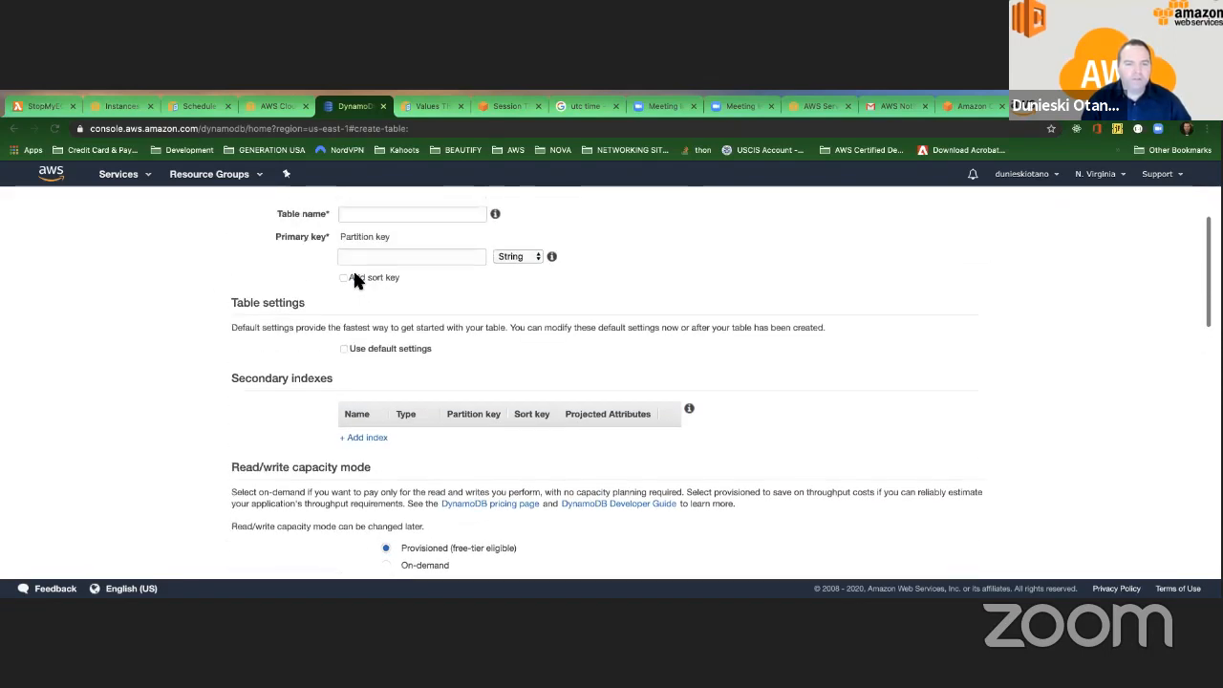
pyautogui.scroll(-8, 353, 277)
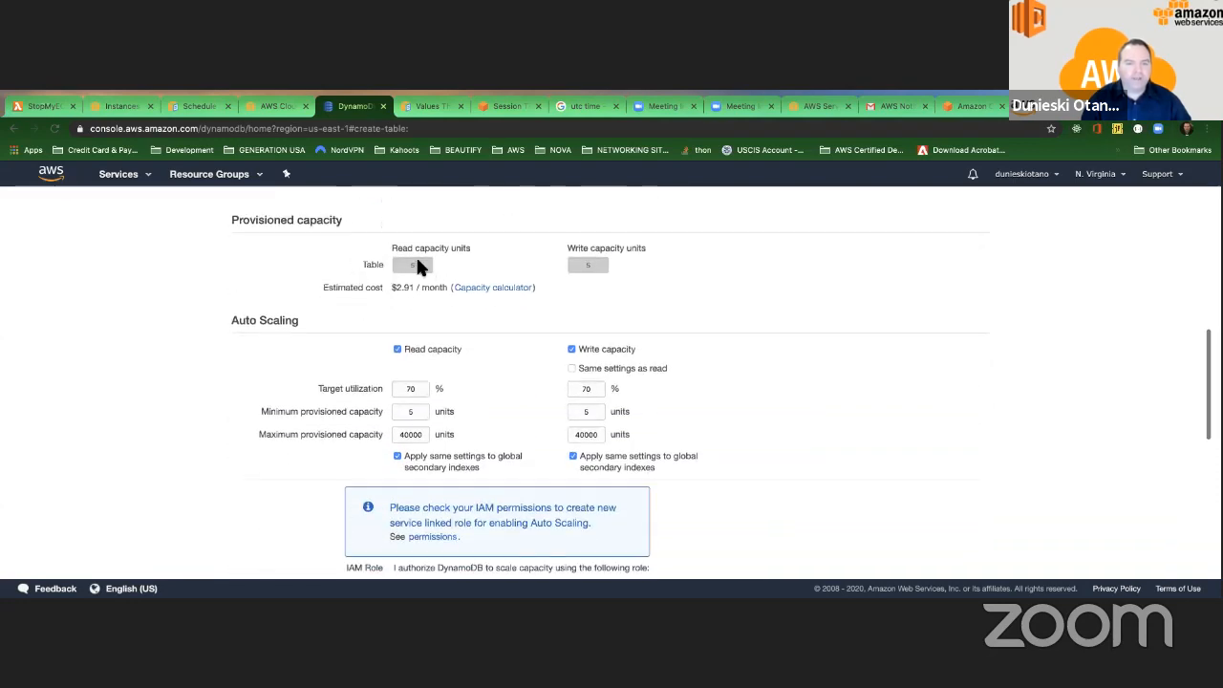
pyautogui.scroll(-1, 429, 354)
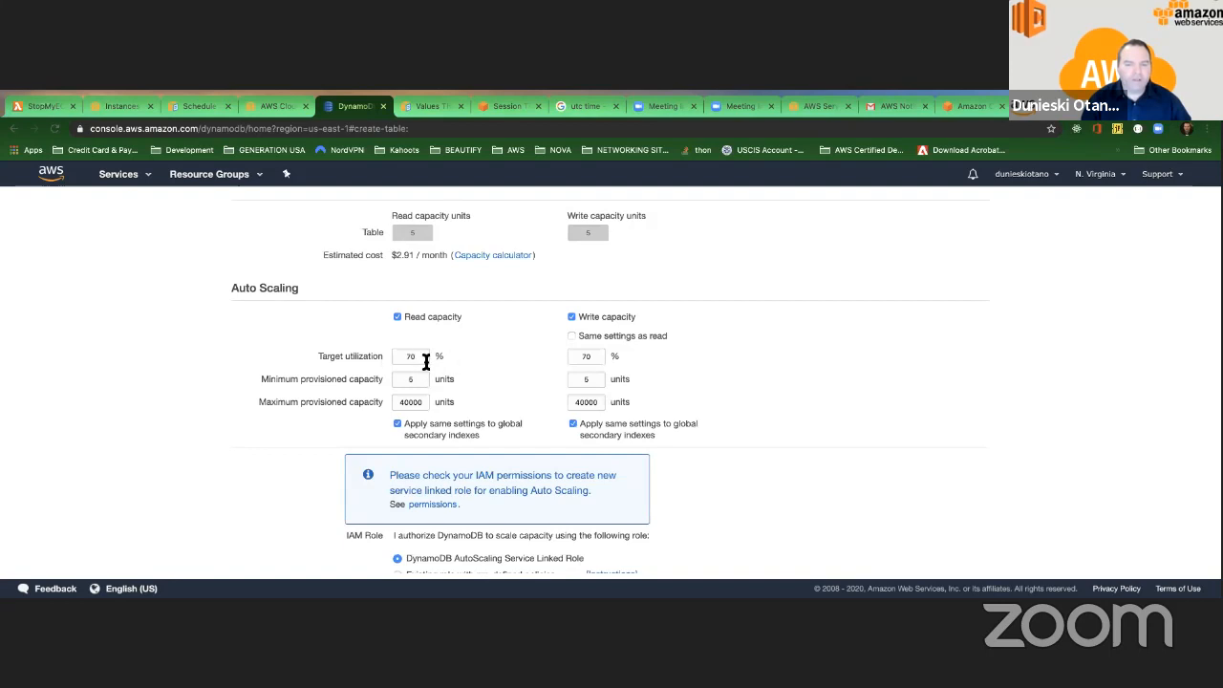
pyautogui.scroll(1, 396, 363)
pyautogui.scroll(-1, 404, 418)
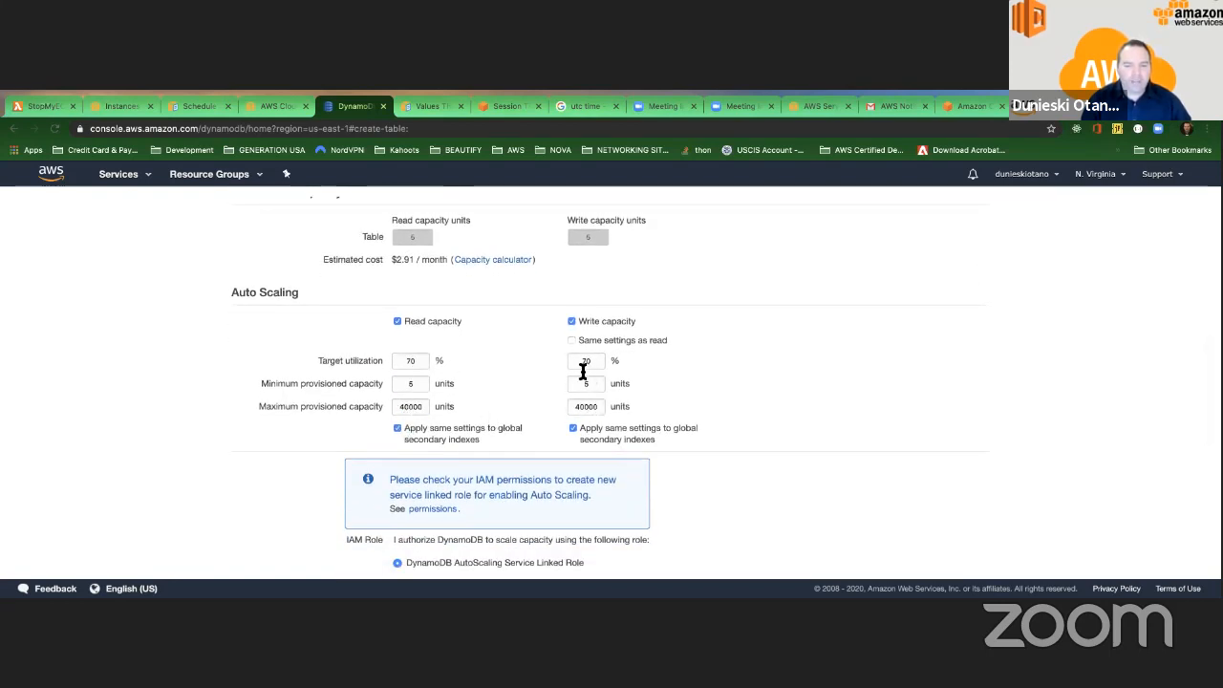
pyautogui.scroll(-4, 497, 379)
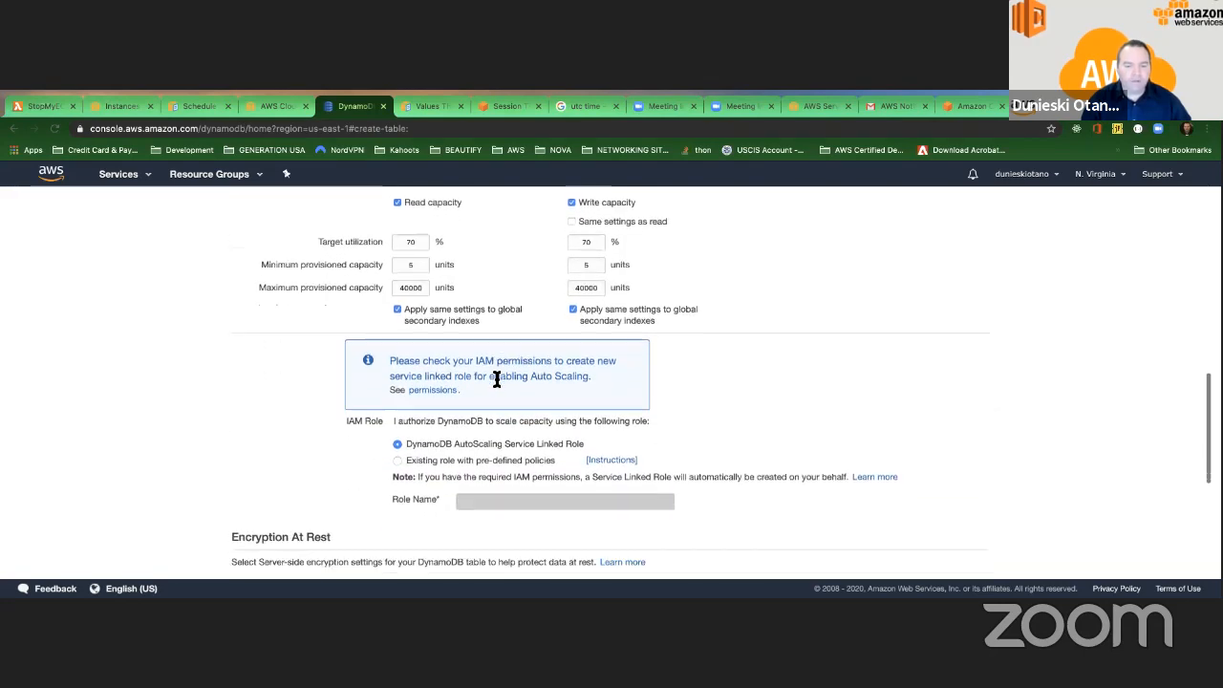
pyautogui.scroll(-3, 495, 375)
pyautogui.scroll(10, 495, 375)
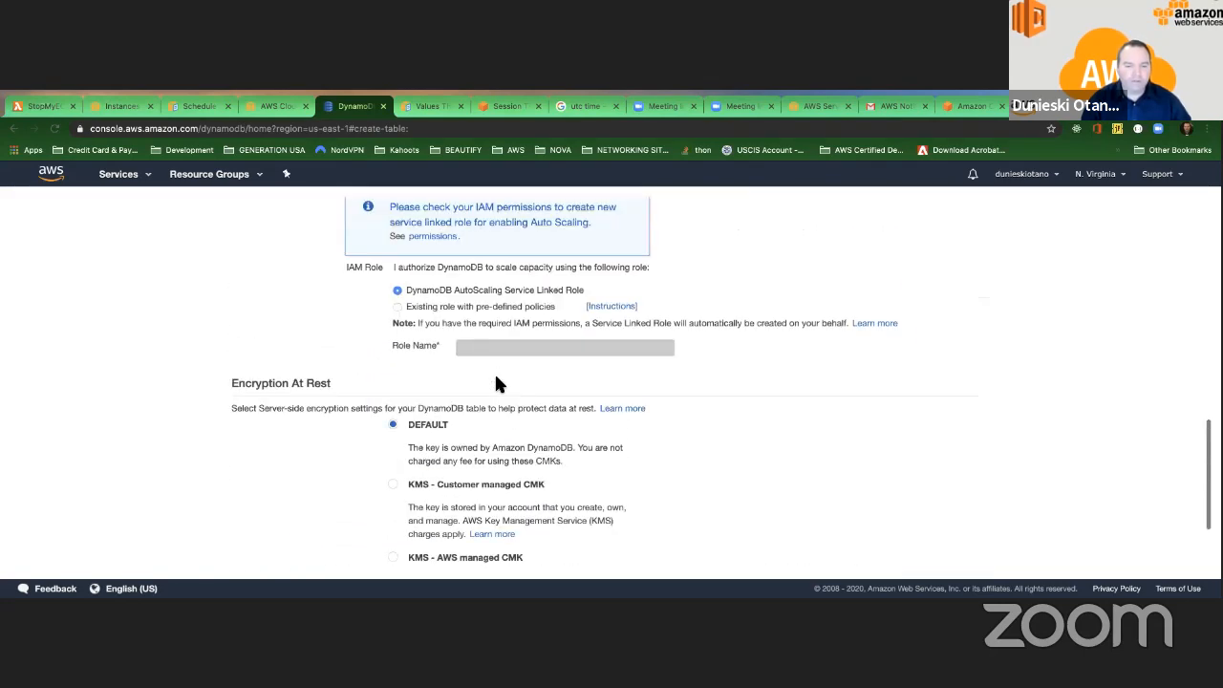
pyautogui.scroll(3, 499, 384)
pyautogui.hotkey('ctrl', 'Left')
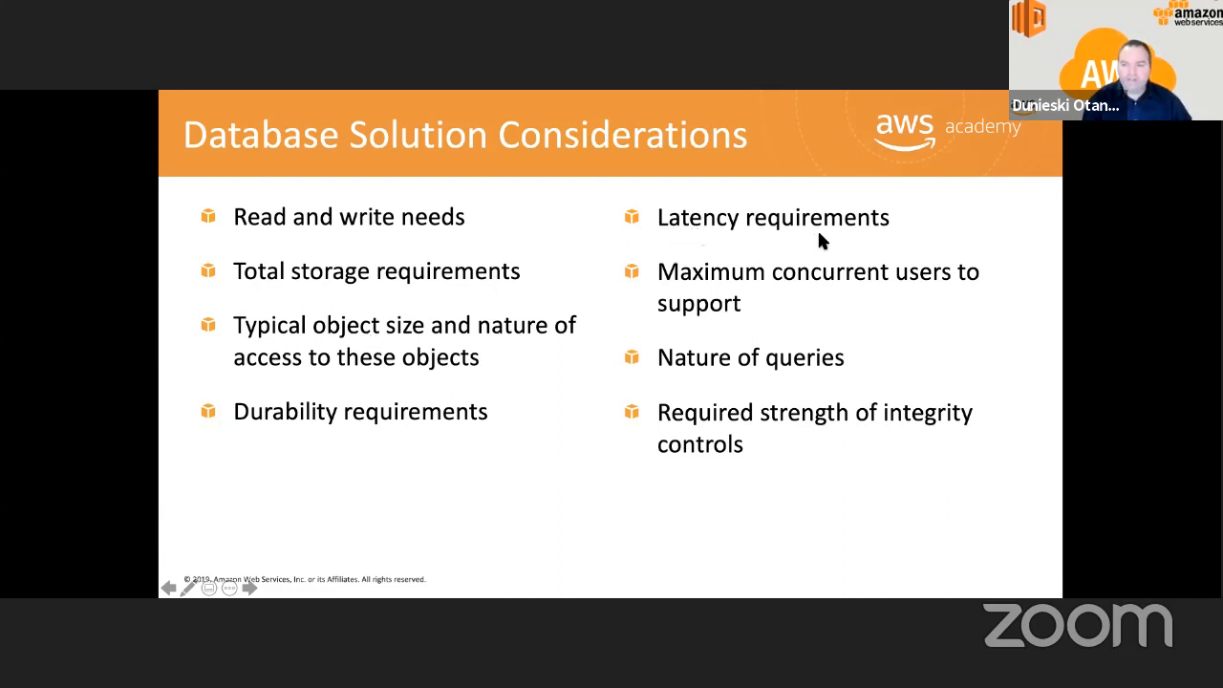
pyautogui.hotkey('alt', 'Tab')
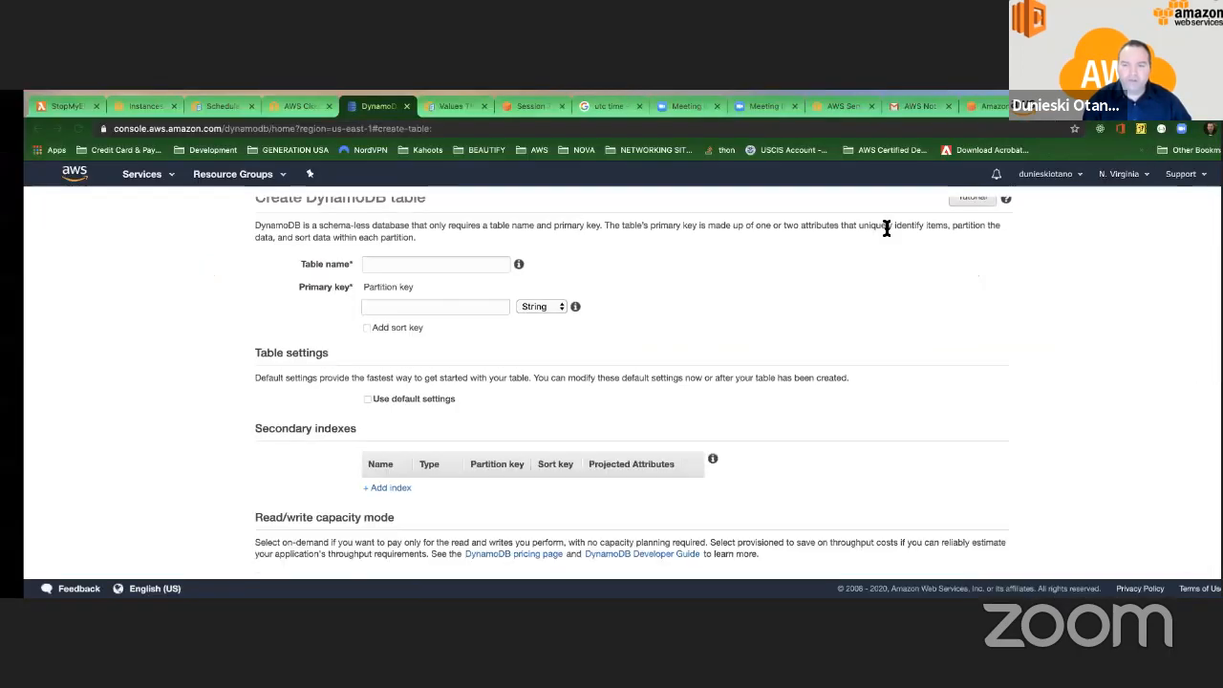
# Try the On-demand read/write capacity mode, examine its effect on the capacity and auto scaling sections, and restore Provisioned.
pyautogui.scroll(-5, 506, 298)
pyautogui.scroll(-1, 504, 302)
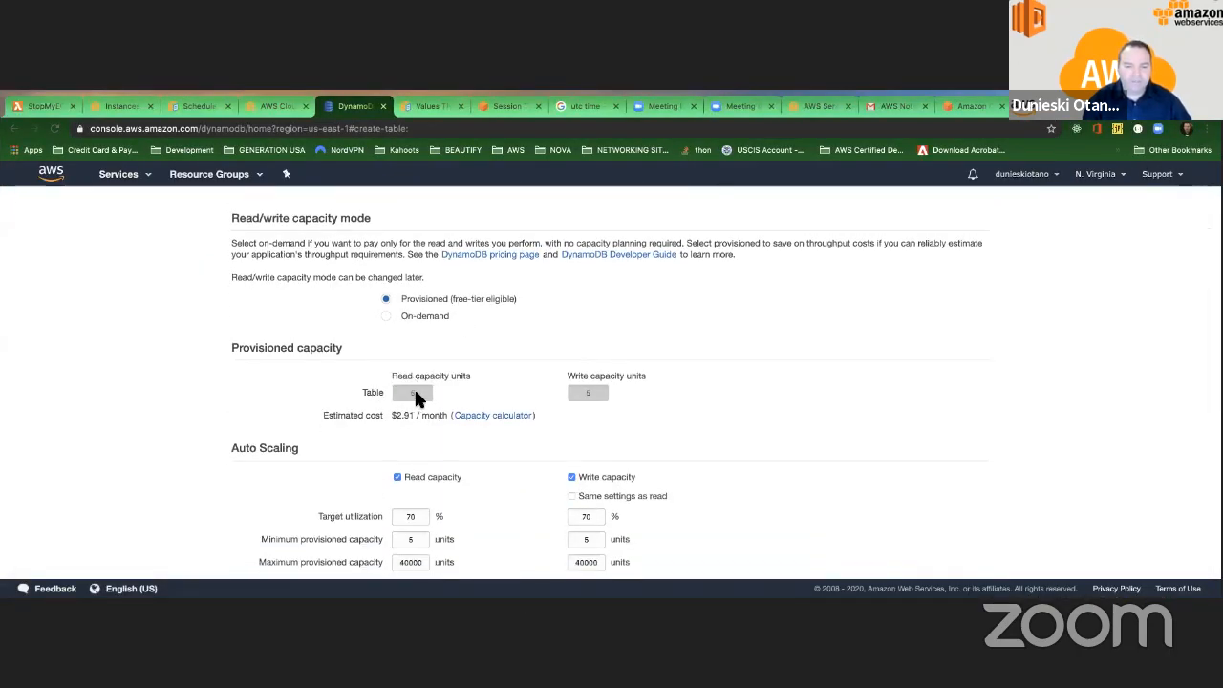
pyautogui.click(387, 317)
pyautogui.scroll(-2, 431, 354)
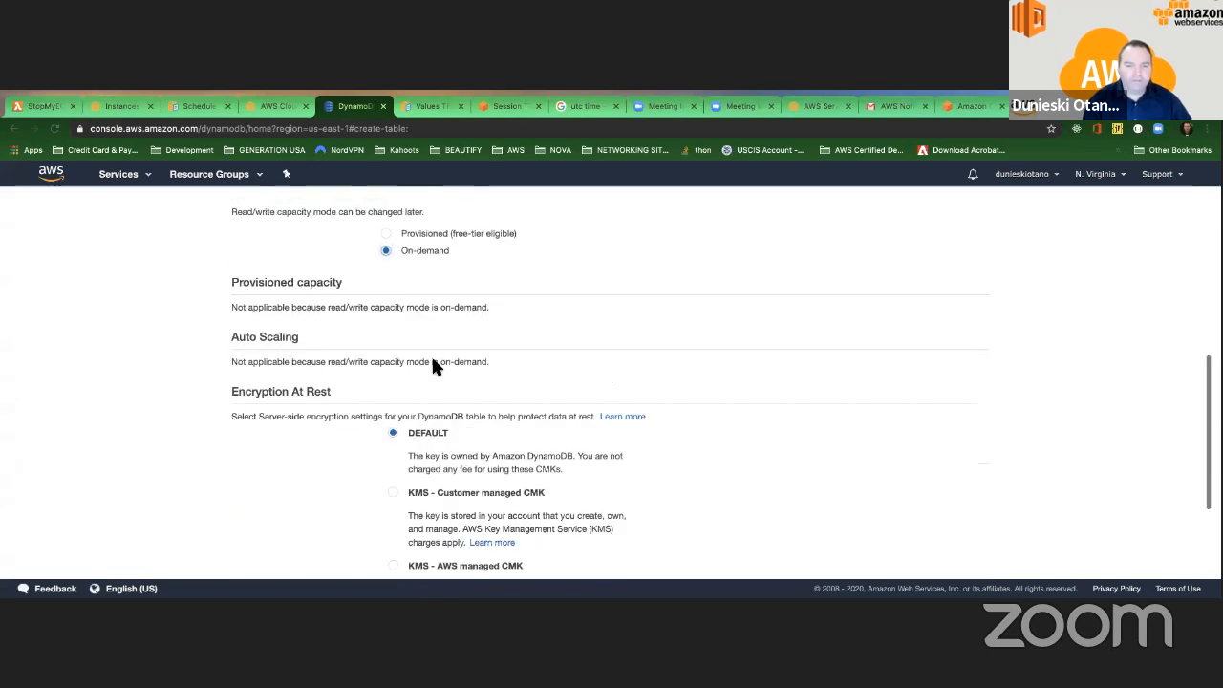
pyautogui.scroll(4, 432, 363)
pyautogui.scroll(-3, 432, 363)
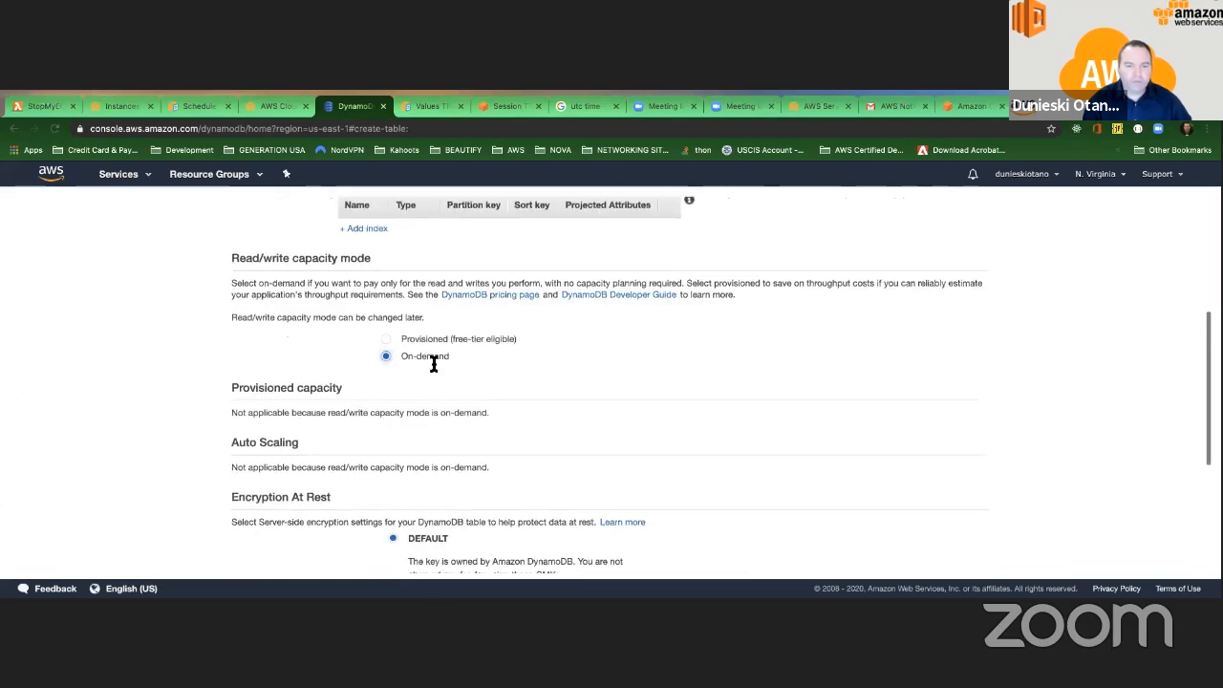
pyautogui.scroll(-3, 432, 363)
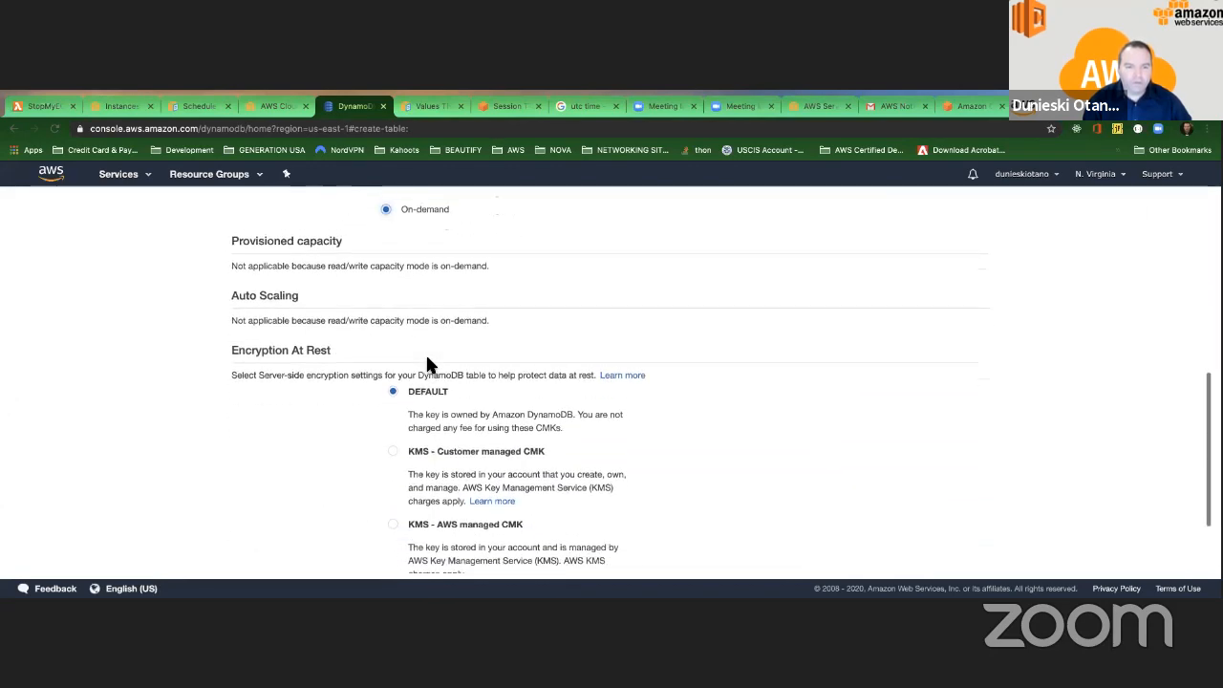
pyautogui.scroll(-2, 427, 363)
pyautogui.scroll(4, 427, 363)
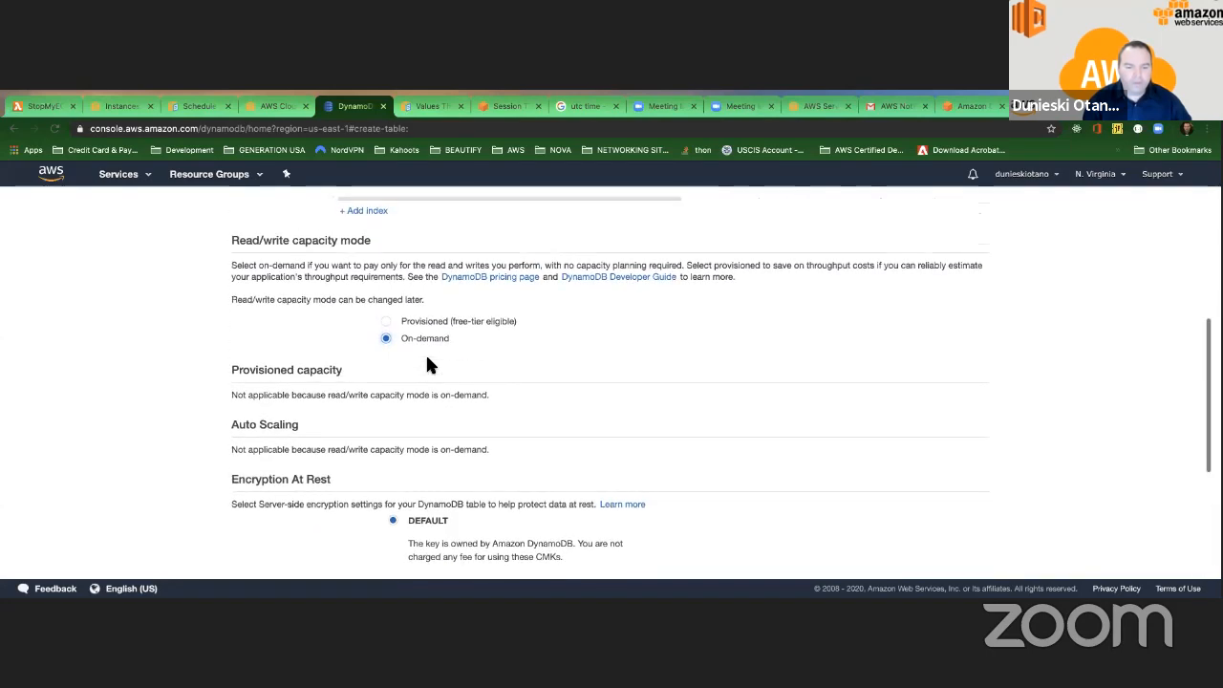
pyautogui.scroll(-5, 425, 358)
pyautogui.scroll(11, 423, 353)
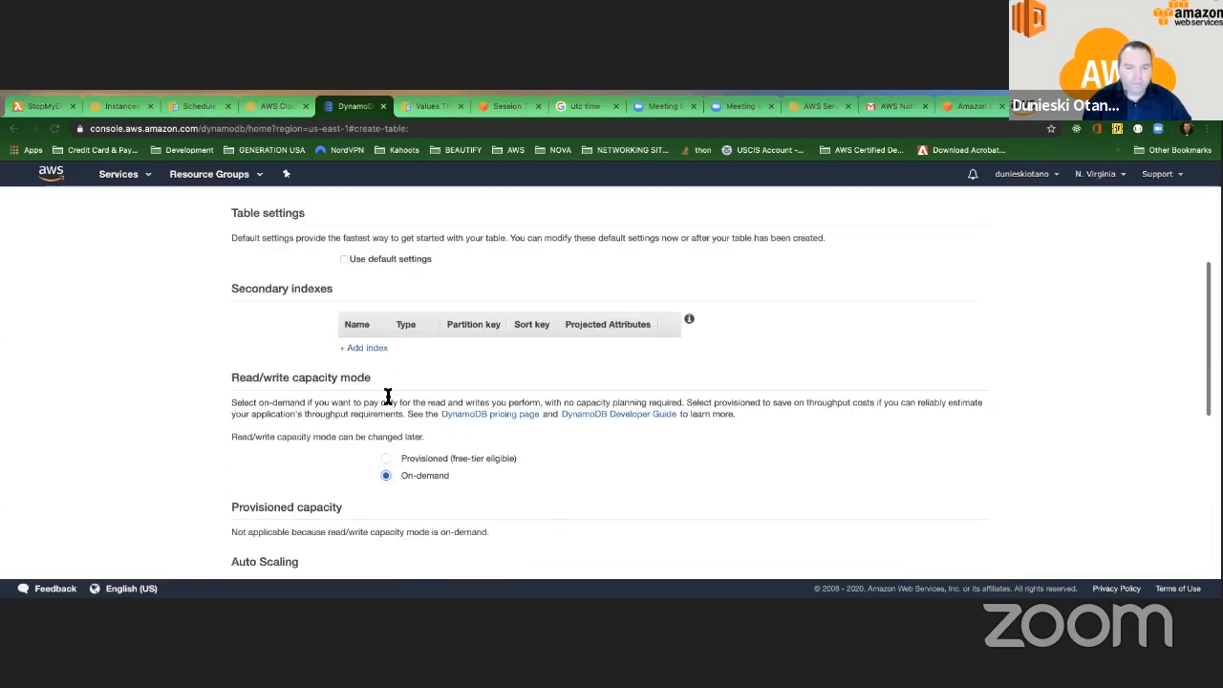
pyautogui.click(385, 459)
pyautogui.scroll(-2, 399, 443)
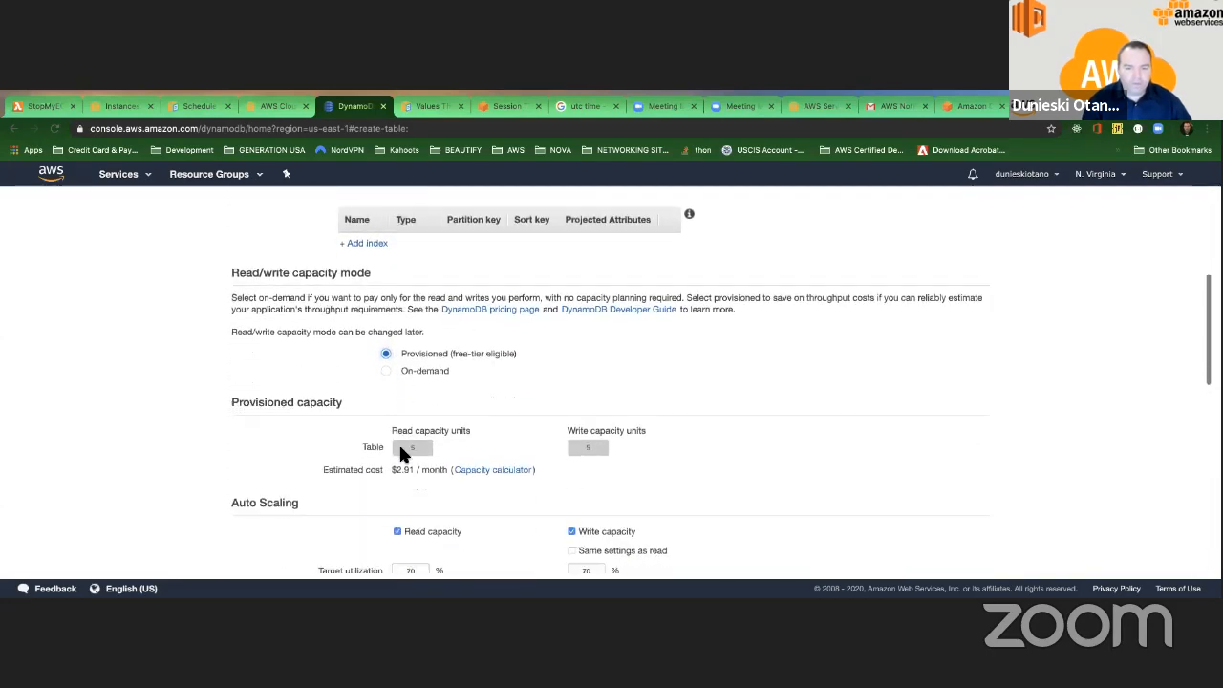
# Name the new table MyDynamoDBThirdTable and set its partition key to id.
pyautogui.scroll(-1, 398, 442)
pyautogui.scroll(3, 399, 442)
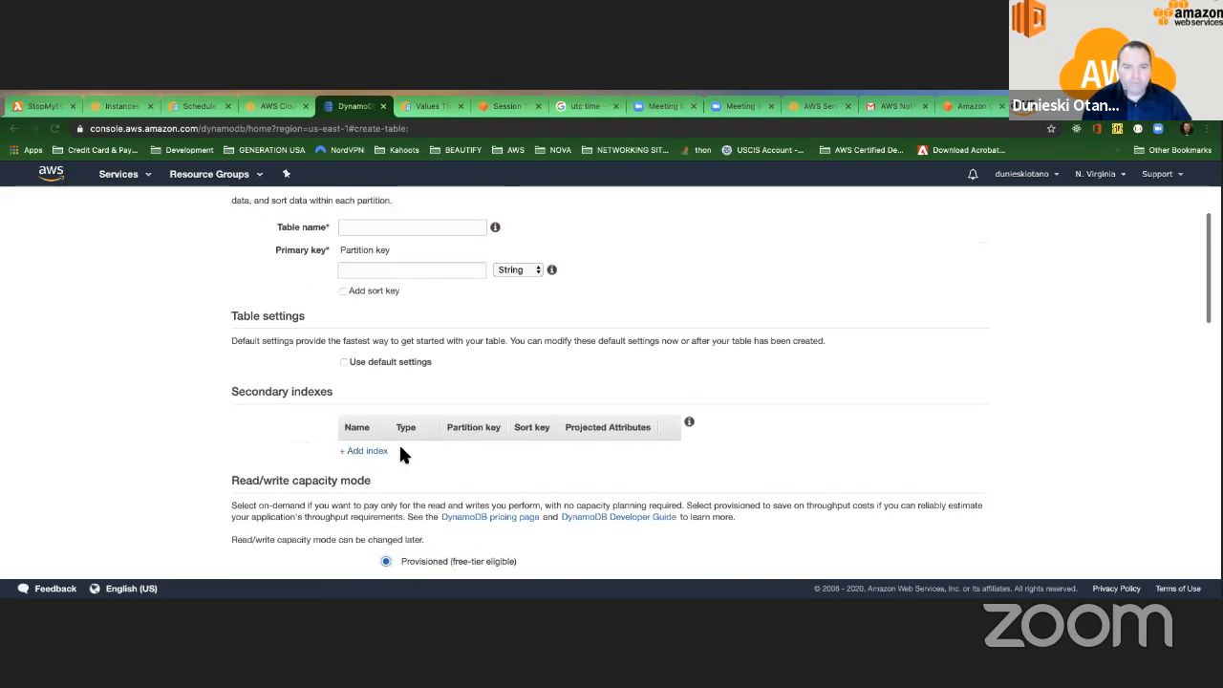
pyautogui.scroll(1, 400, 455)
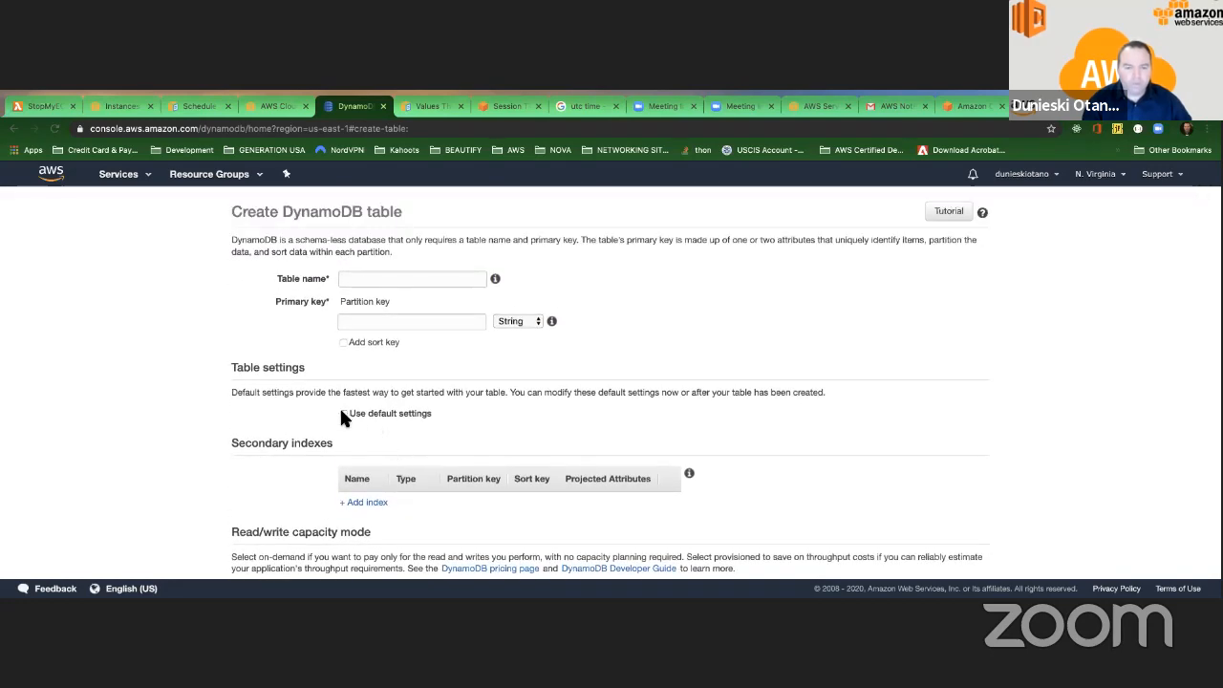
pyautogui.click(386, 281)
pyautogui.click(393, 301)
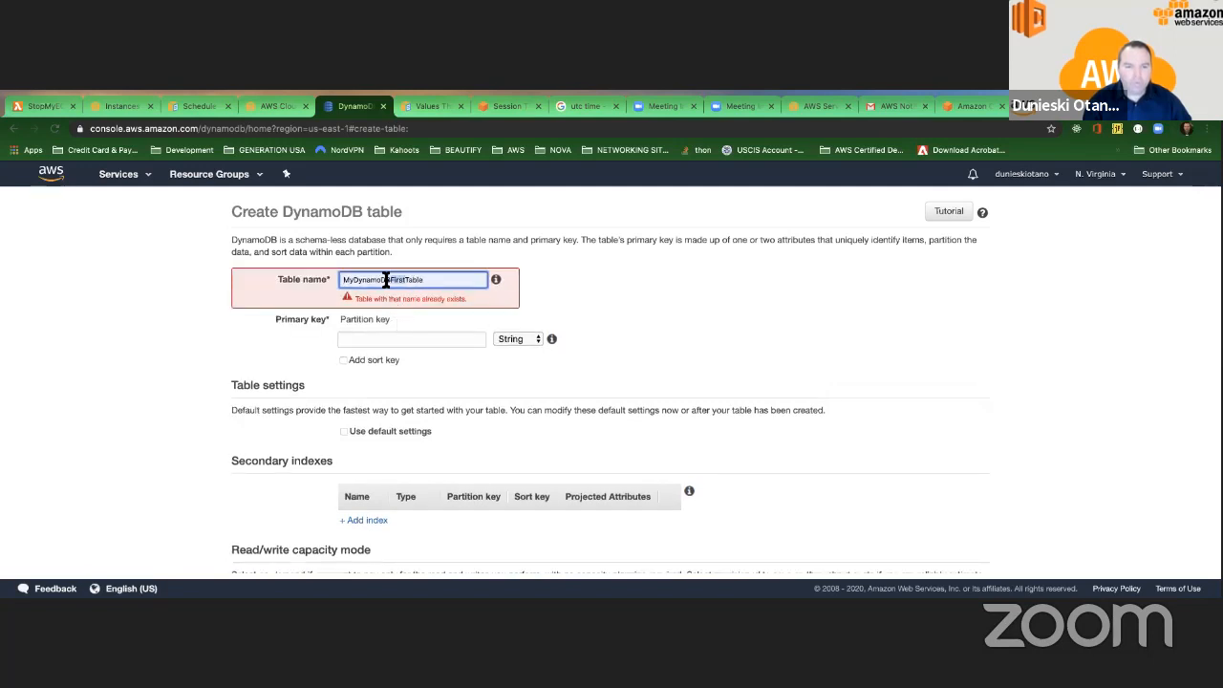
pyautogui.write('Third')
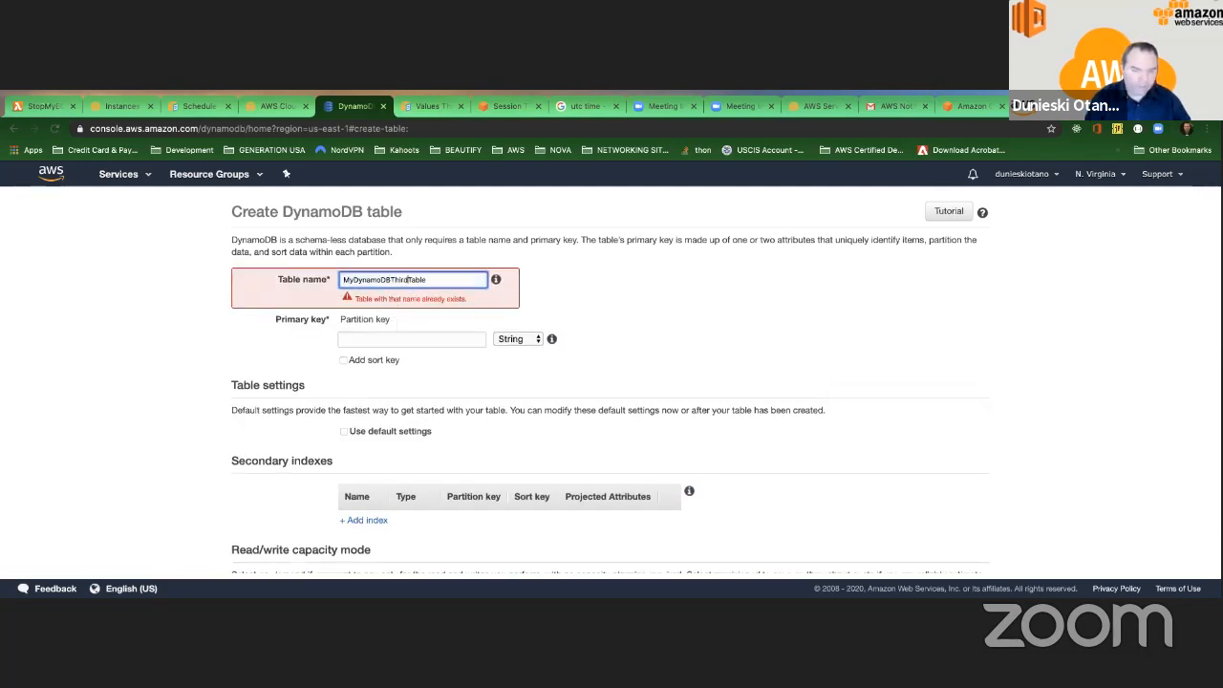
pyautogui.click(615, 300)
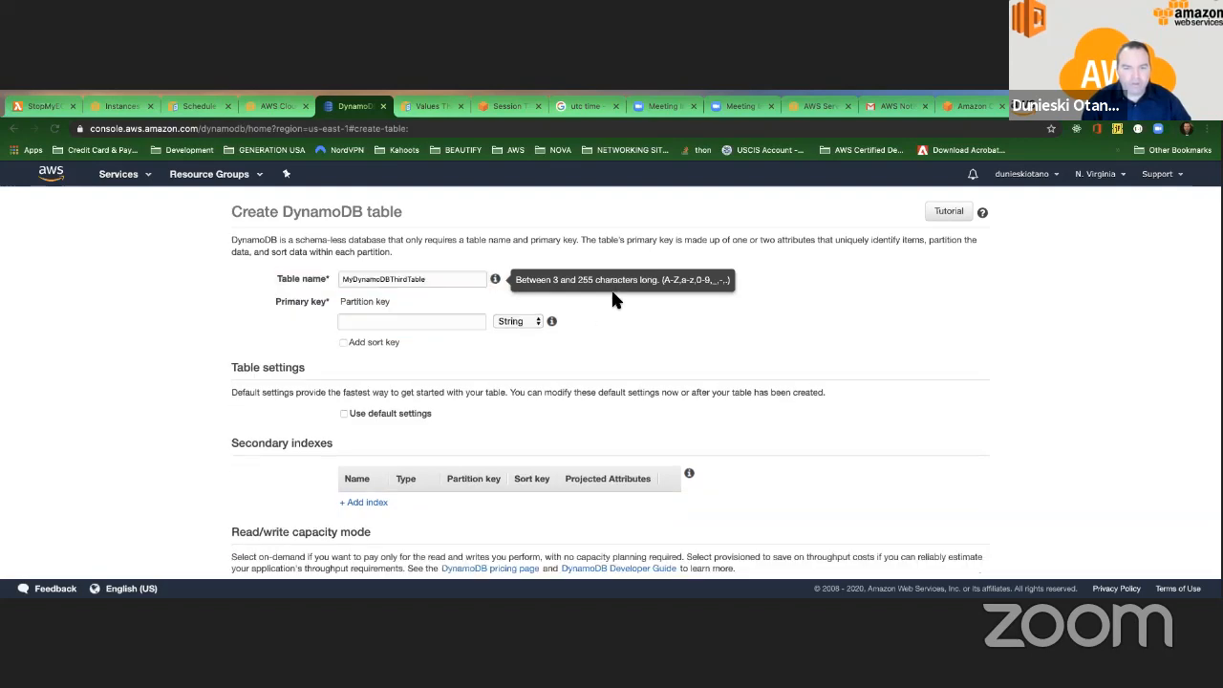
pyautogui.click(411, 323)
pyautogui.write('Id')
pyautogui.click(649, 327)
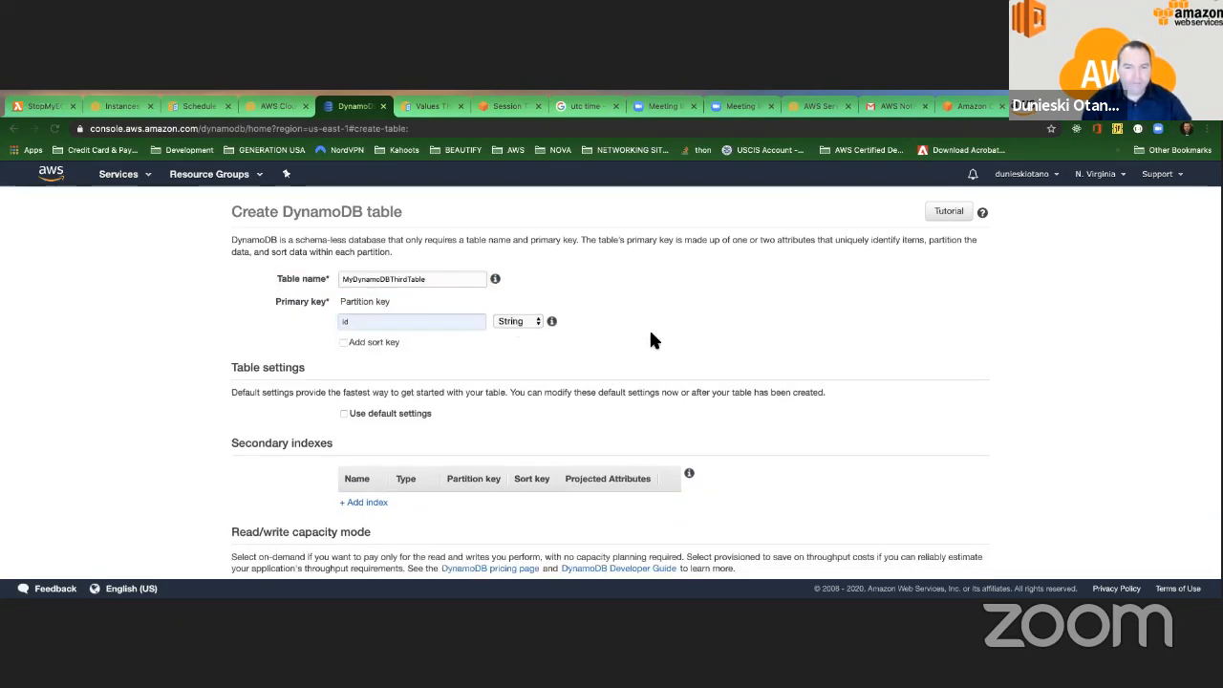
# Try On-demand capacity once more, return to Provisioned and view the estimated monthly cost of the provisioned capacity.
pyautogui.scroll(-3, 646, 328)
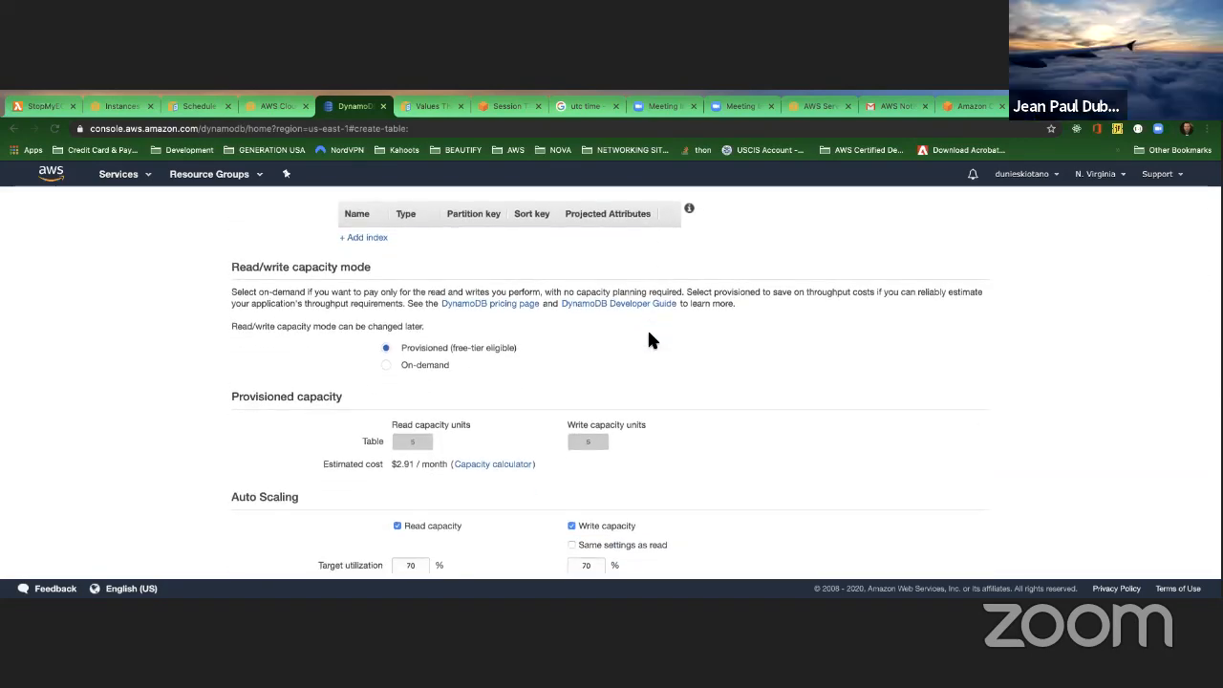
pyautogui.click(387, 364)
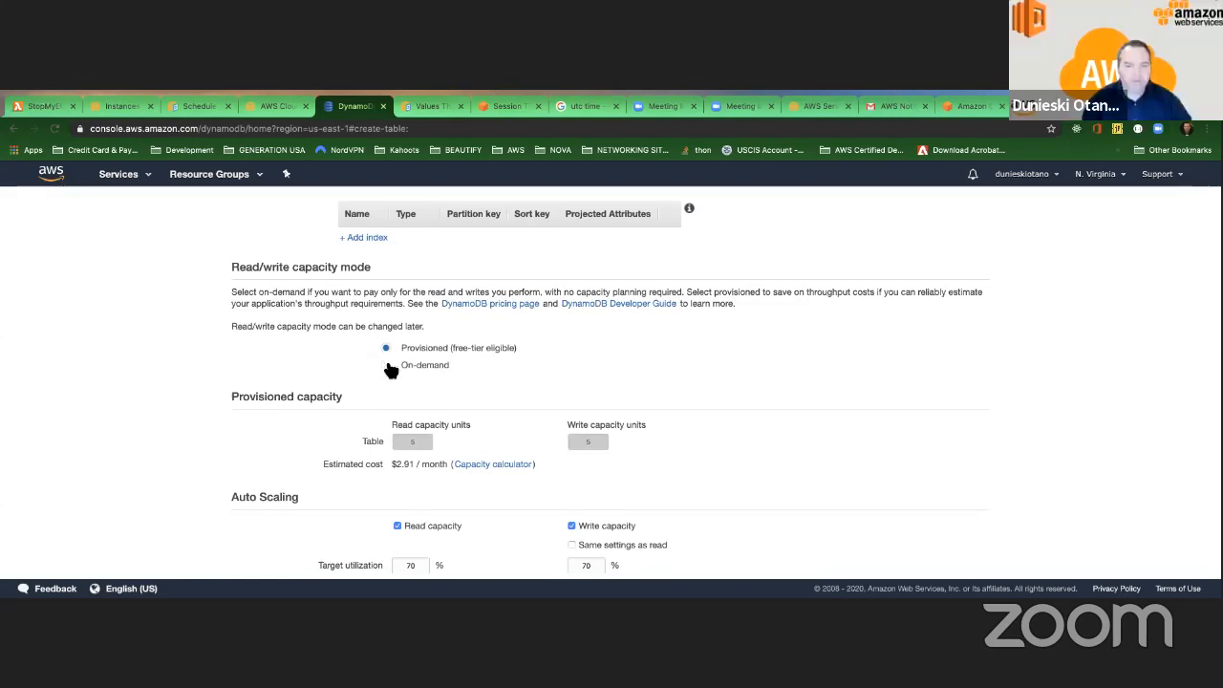
pyautogui.click(386, 348)
pyautogui.scroll(-2, 429, 430)
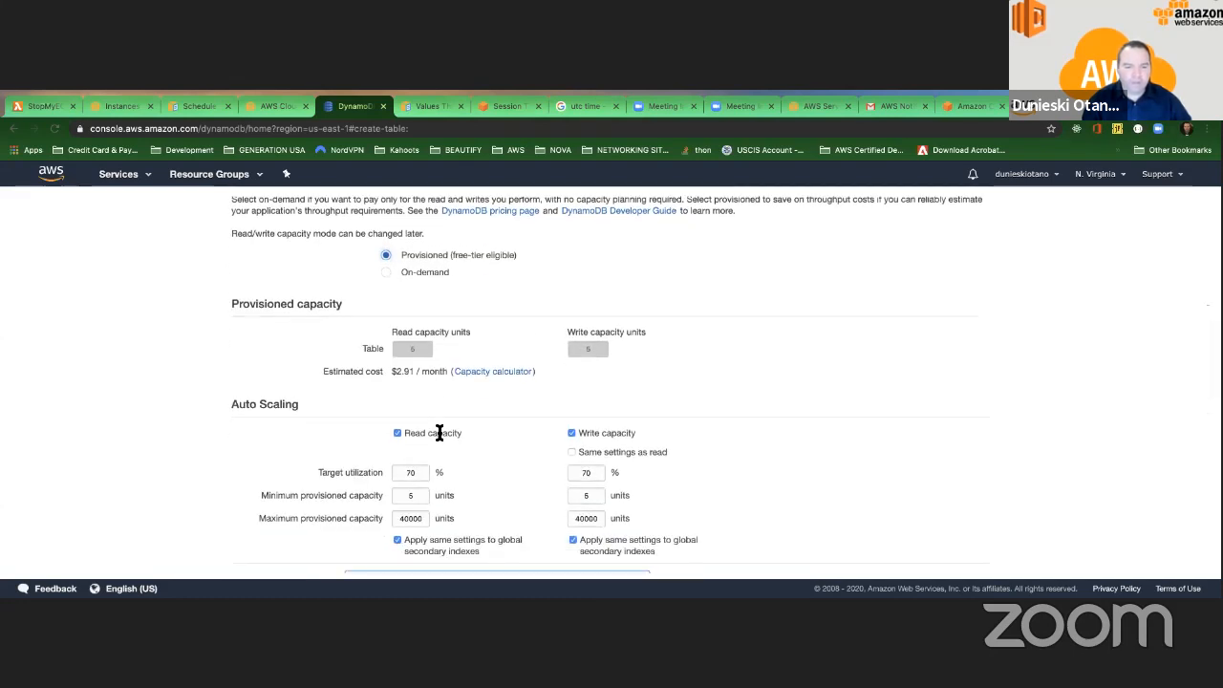
pyautogui.moveTo(388, 373); pyautogui.dragTo(444, 383)
pyautogui.click(489, 365)
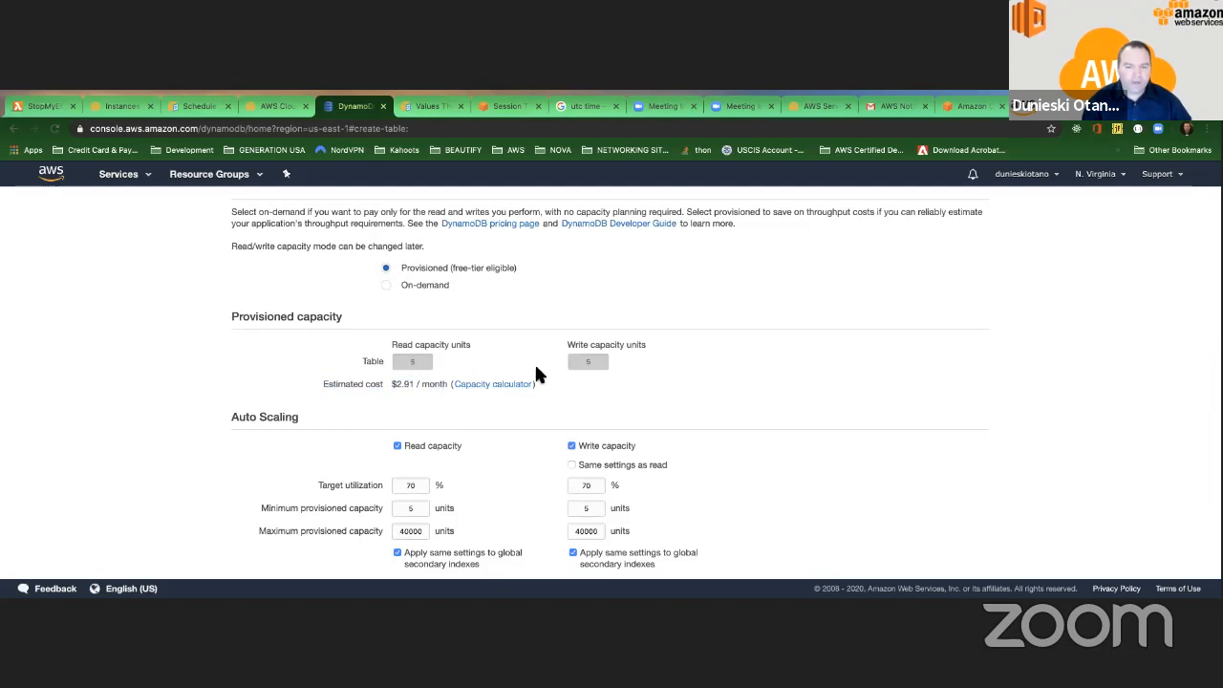
# Try turning off auto scaling for read and write capacity, and turn both back on.
pyautogui.scroll(-2, 580, 376)
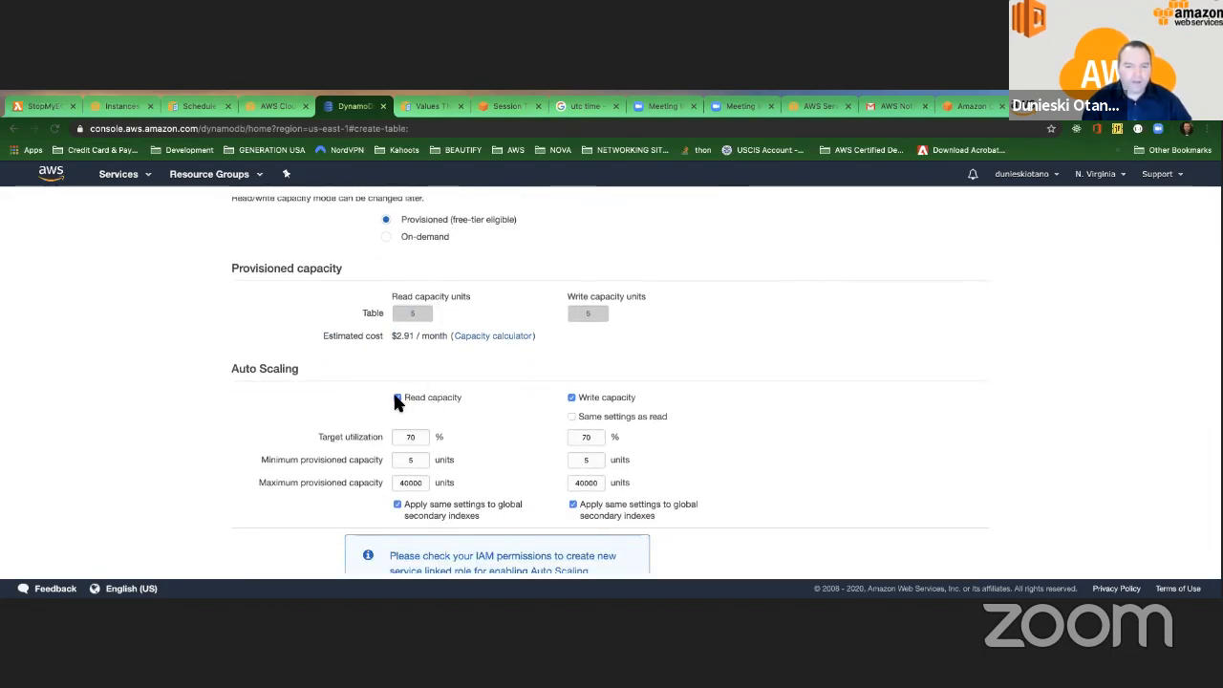
pyautogui.click(396, 398)
pyautogui.click(572, 397)
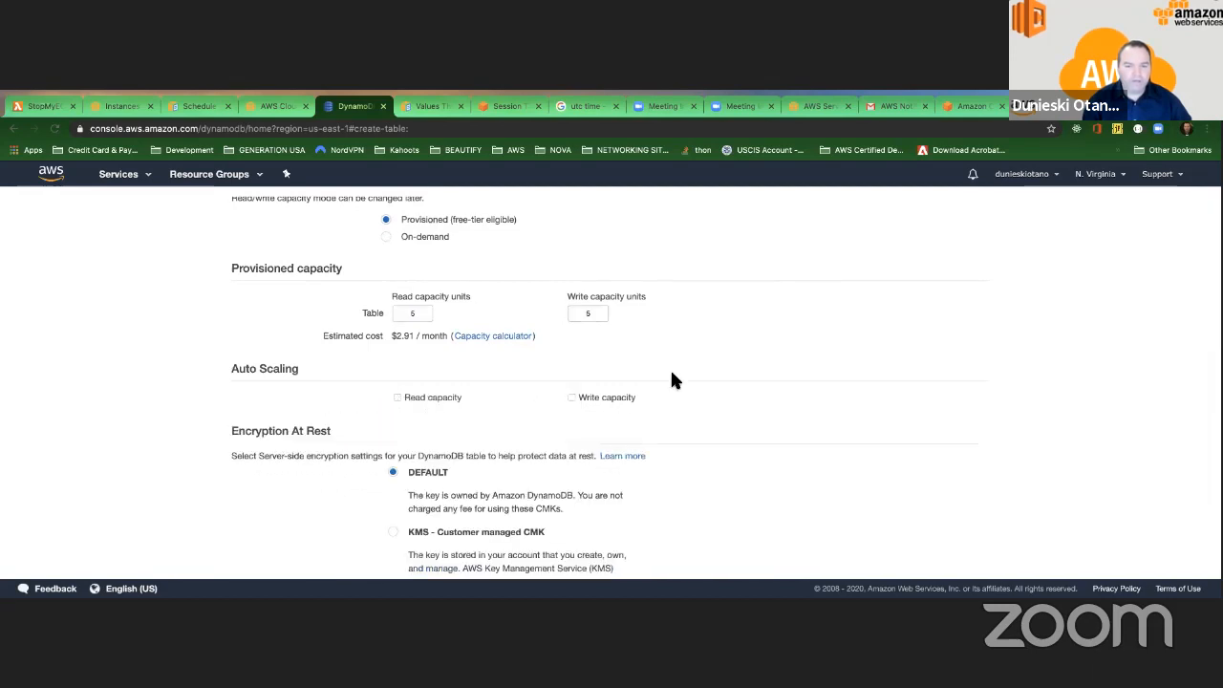
pyautogui.click(397, 397)
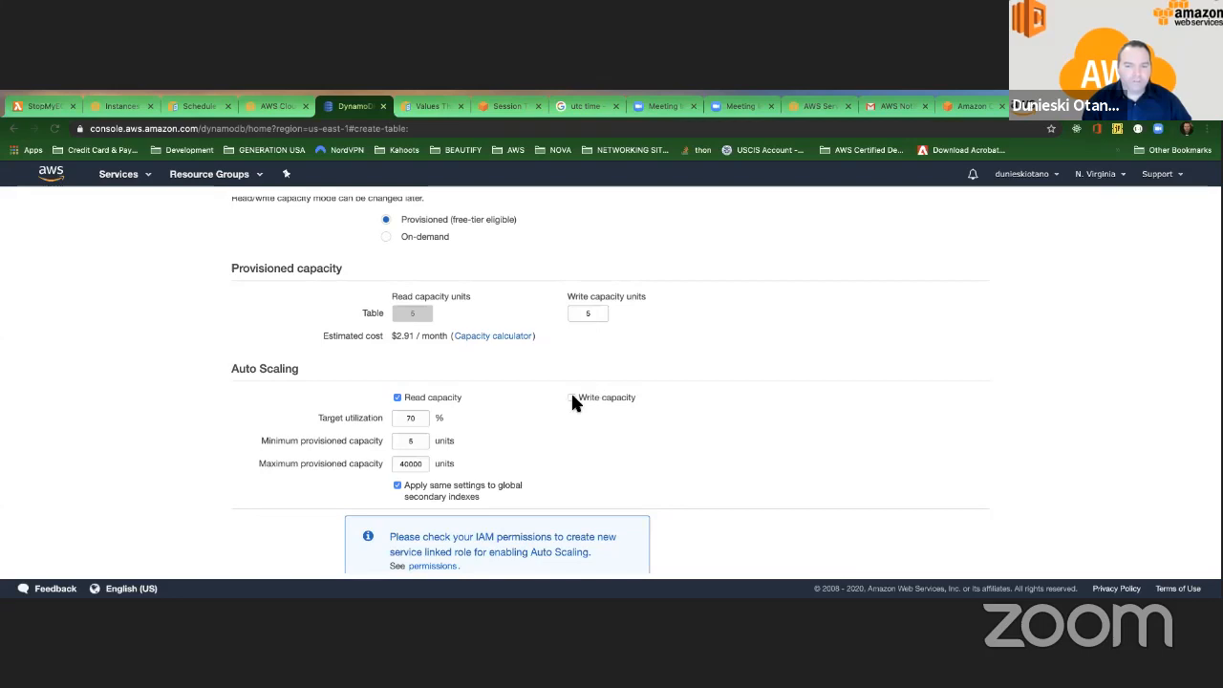
pyautogui.click(571, 397)
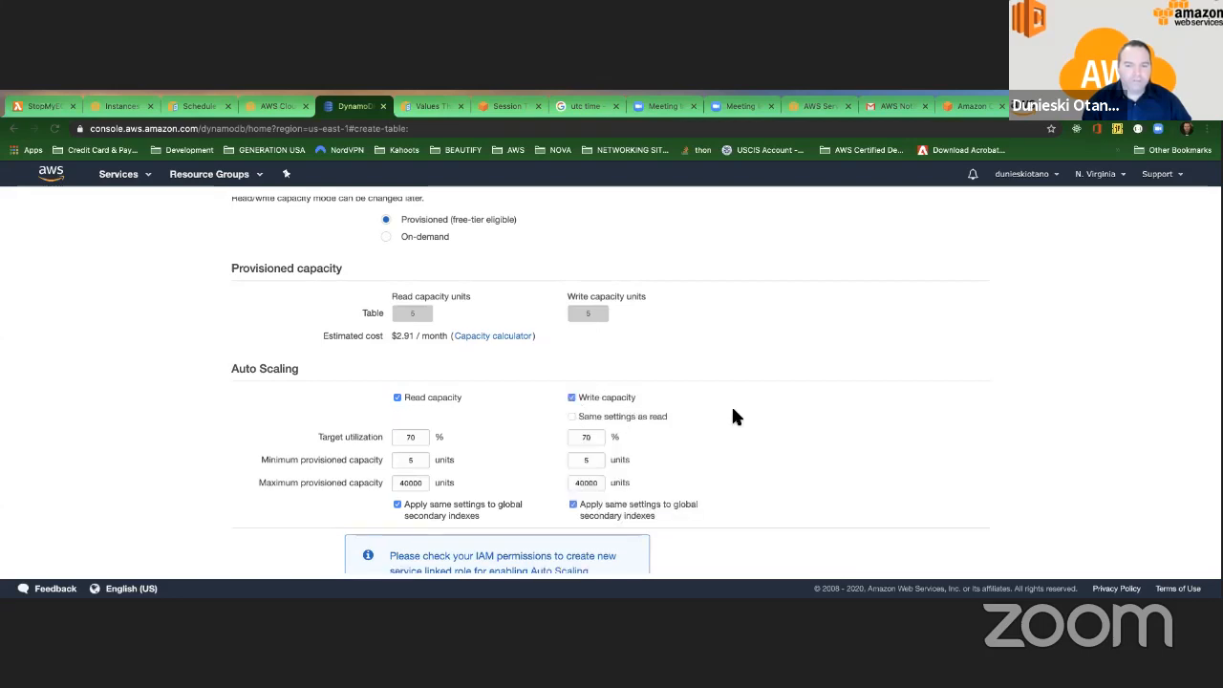
# Turn off auto scaling for read and write capacity, and set both provisioned capacities to 100 units.
pyautogui.click(397, 397)
pyautogui.click(571, 398)
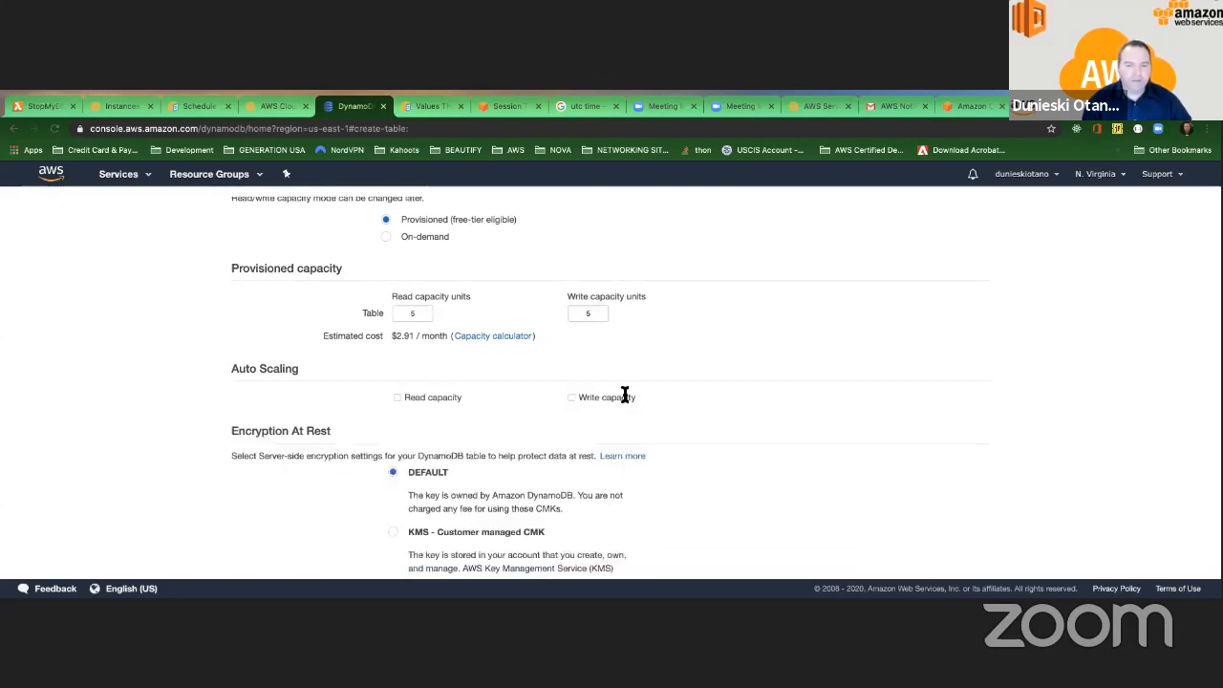
pyautogui.click(414, 313)
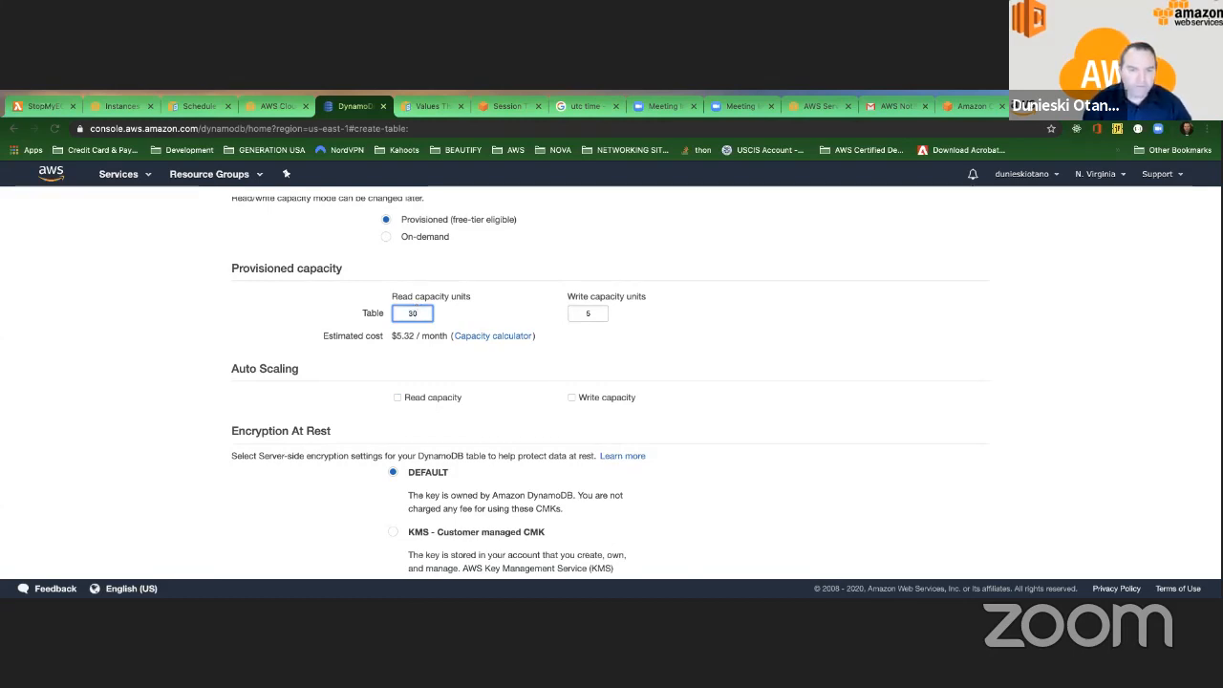
pyautogui.write('100')
pyautogui.click(586, 312)
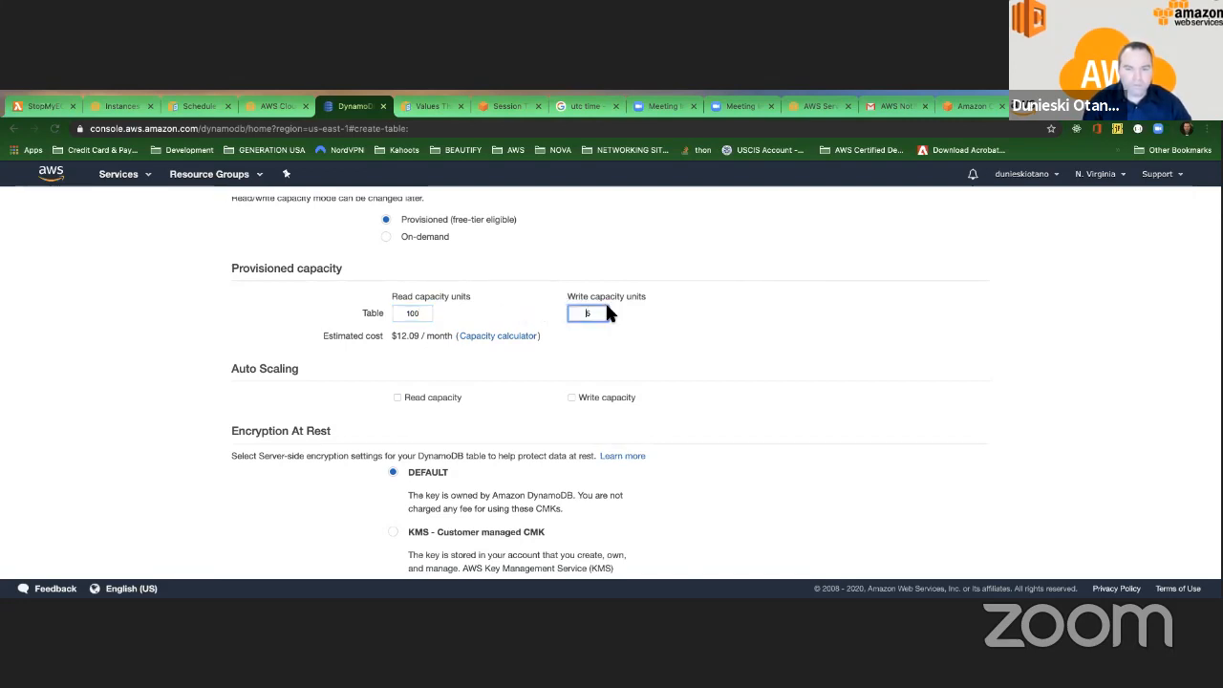
pyautogui.press('BackSpace')
pyautogui.write('1')
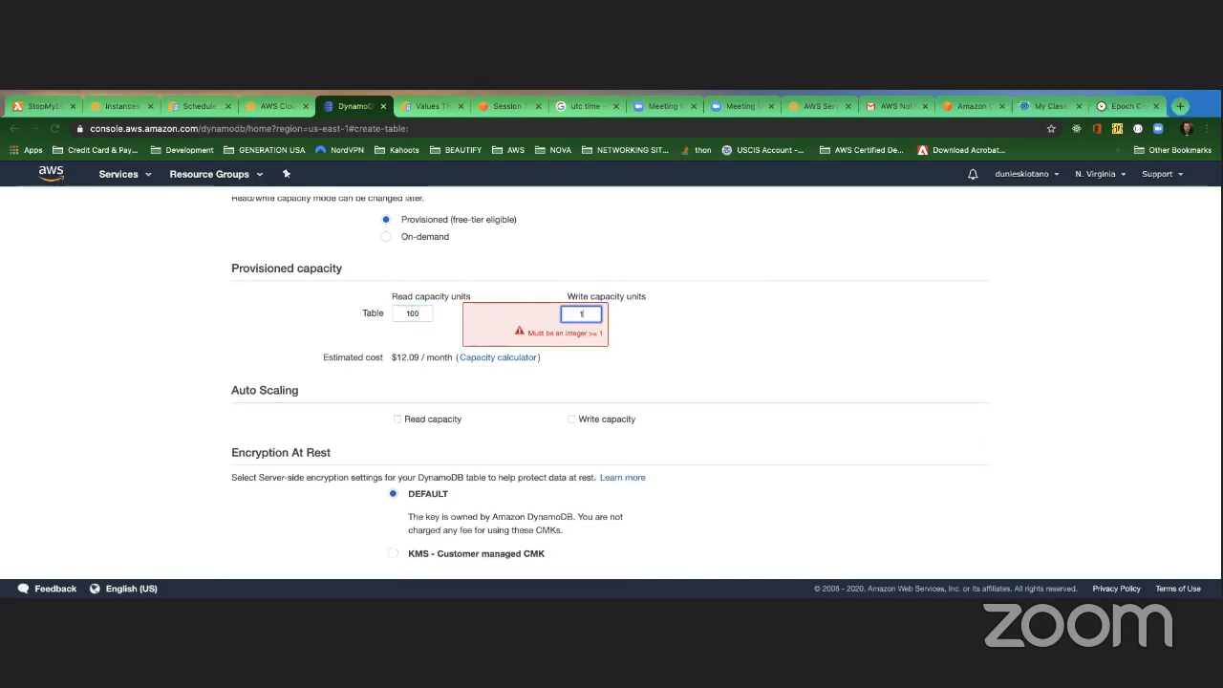
pyautogui.write('00')
pyautogui.click(669, 325)
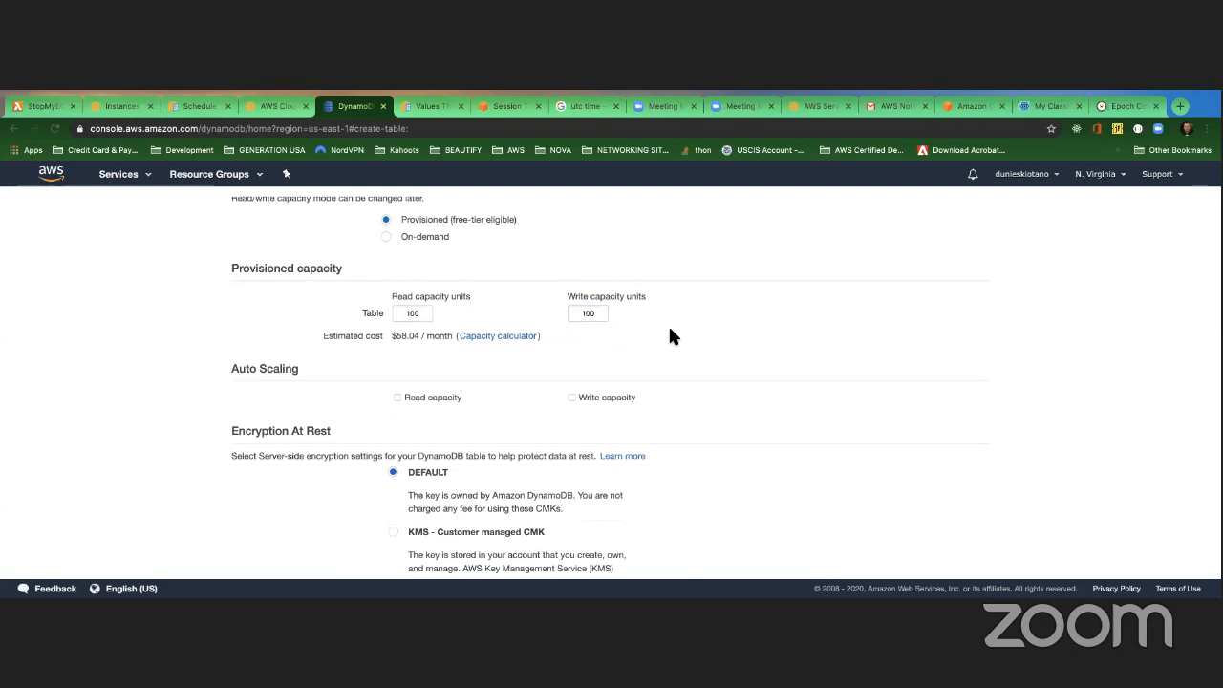
# Estimate the monthly cost of 5 strongly consistent reads and 5 standard writes per second in the capacity calculator, without applying them.
pyautogui.click(498, 336)
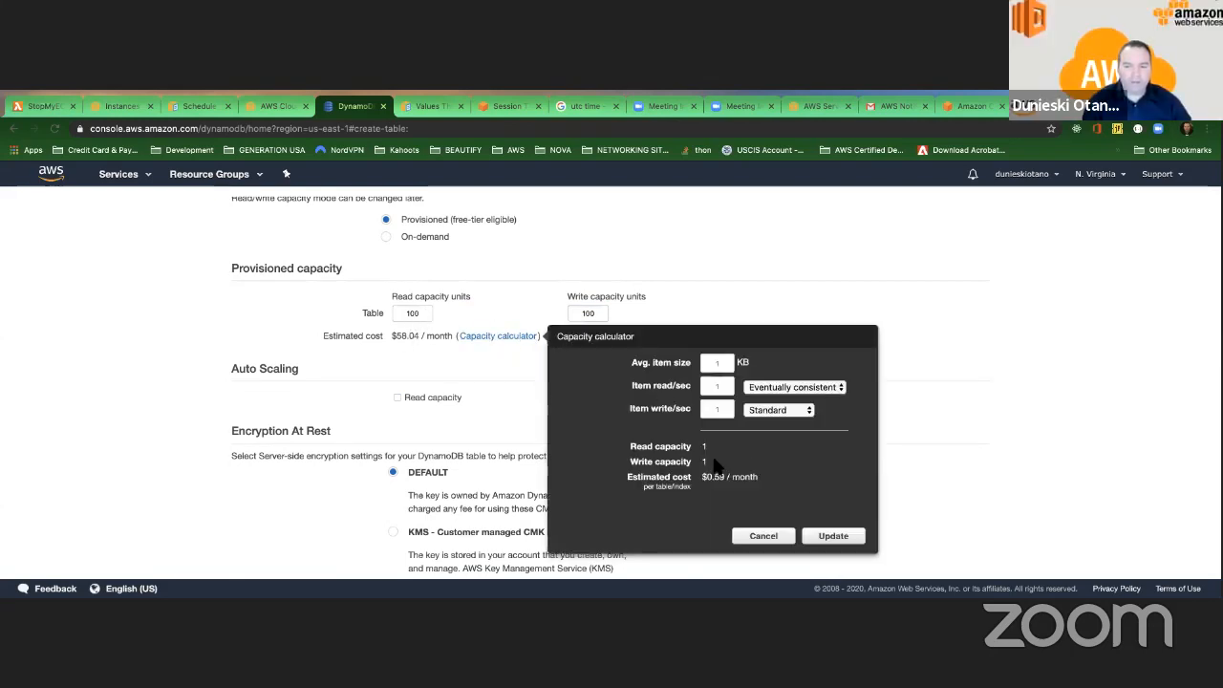
pyautogui.click(708, 364)
pyautogui.click(760, 387)
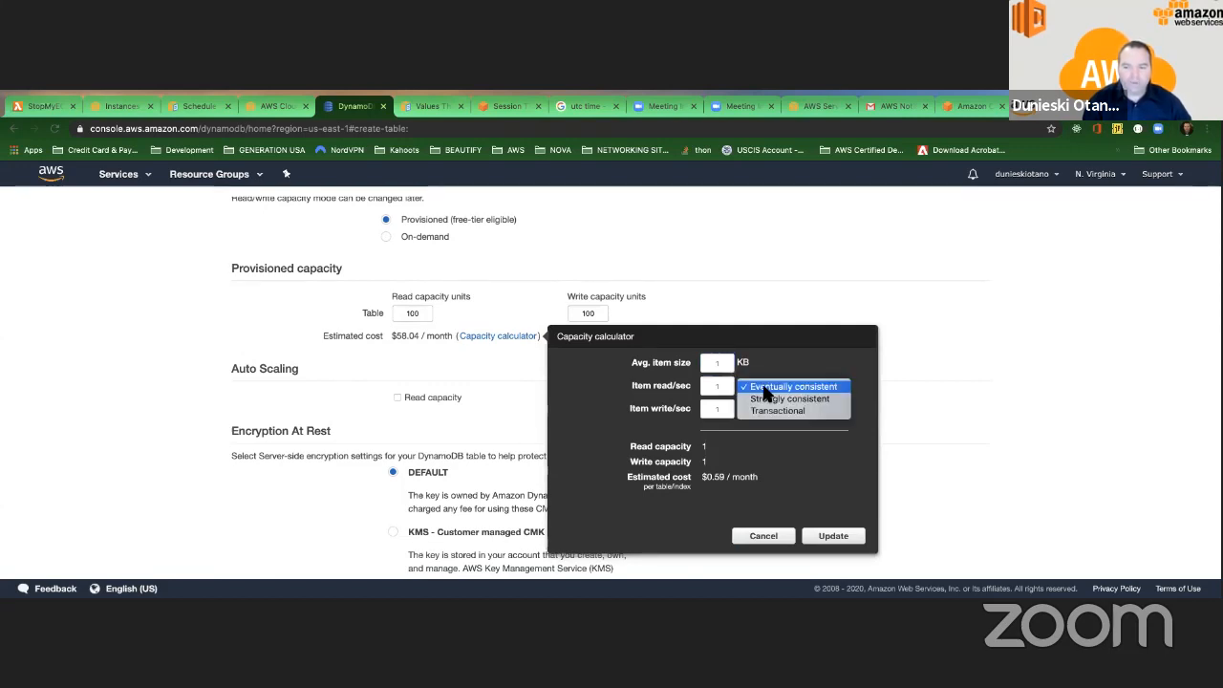
pyautogui.click(745, 401)
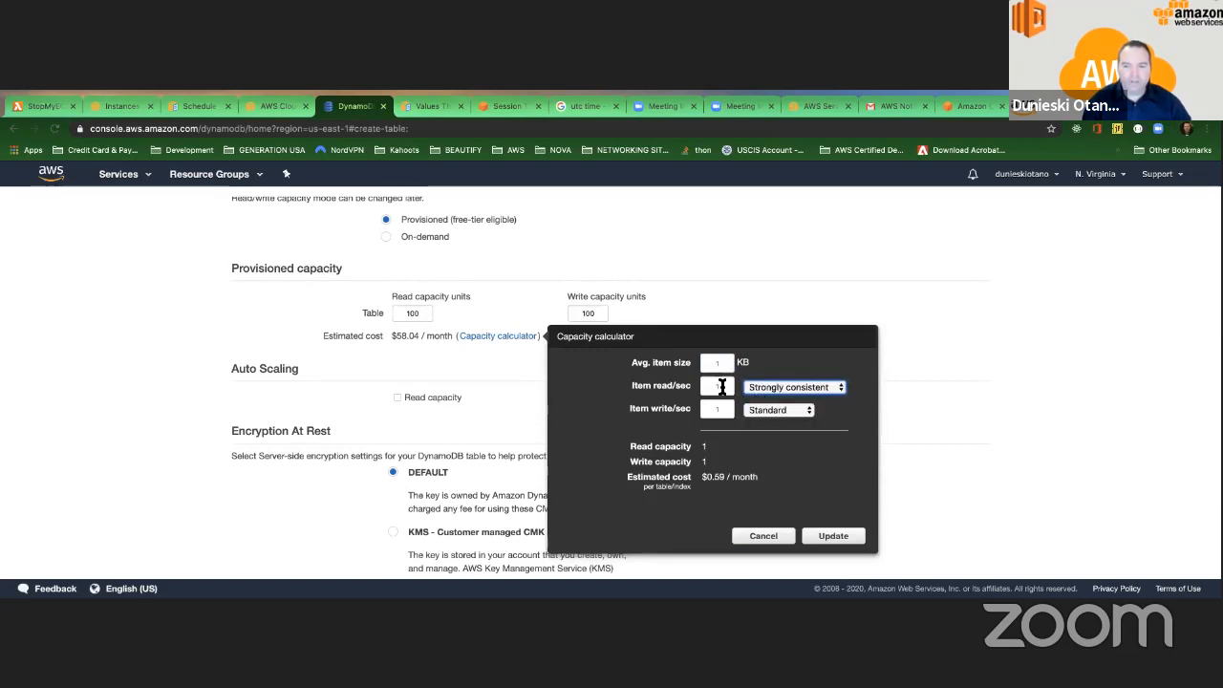
pyautogui.click(711, 386)
pyautogui.press('BackSpace')
pyautogui.write('5')
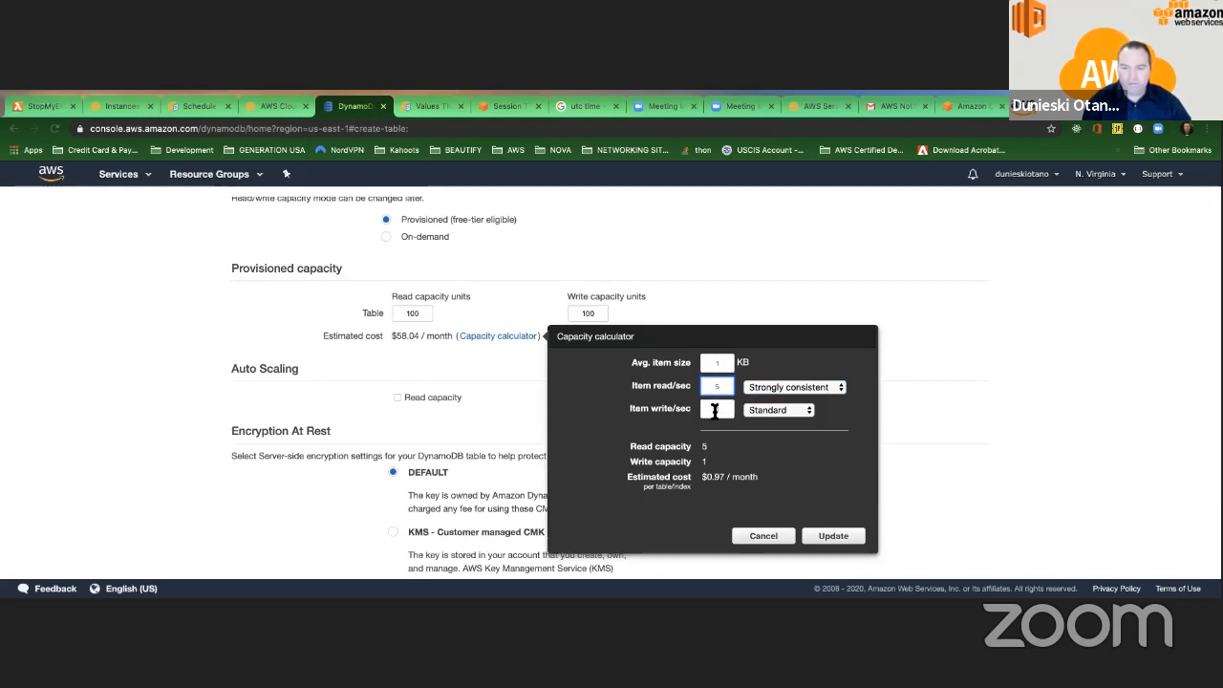
pyautogui.click(717, 409)
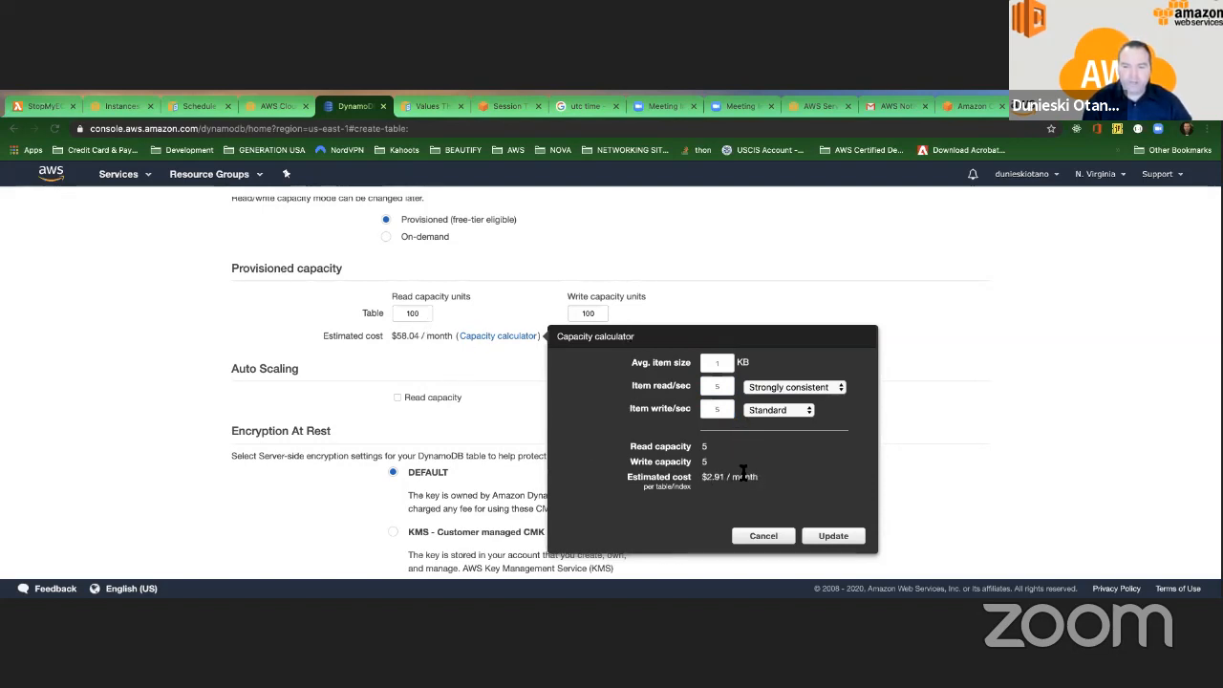
pyautogui.click(765, 536)
# Set the table's provisioned read and write capacity to 5 units each.
pyautogui.click(406, 313)
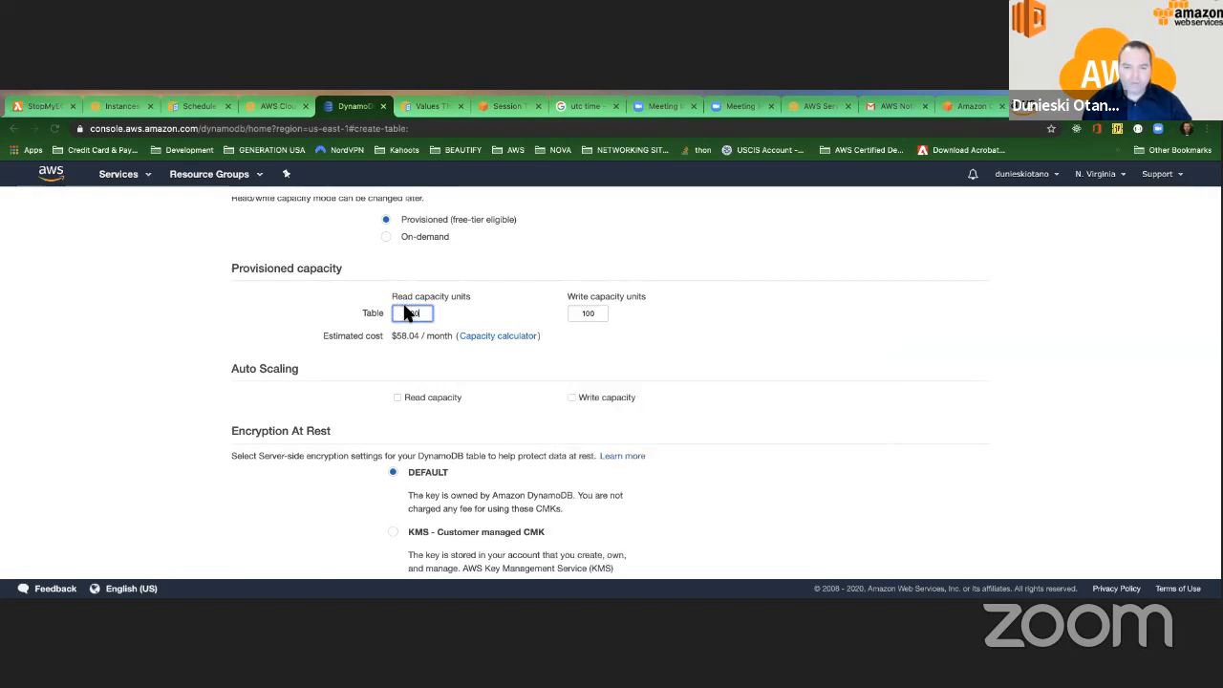
pyautogui.press('Tab')
pyautogui.write('5')
pyautogui.click(730, 341)
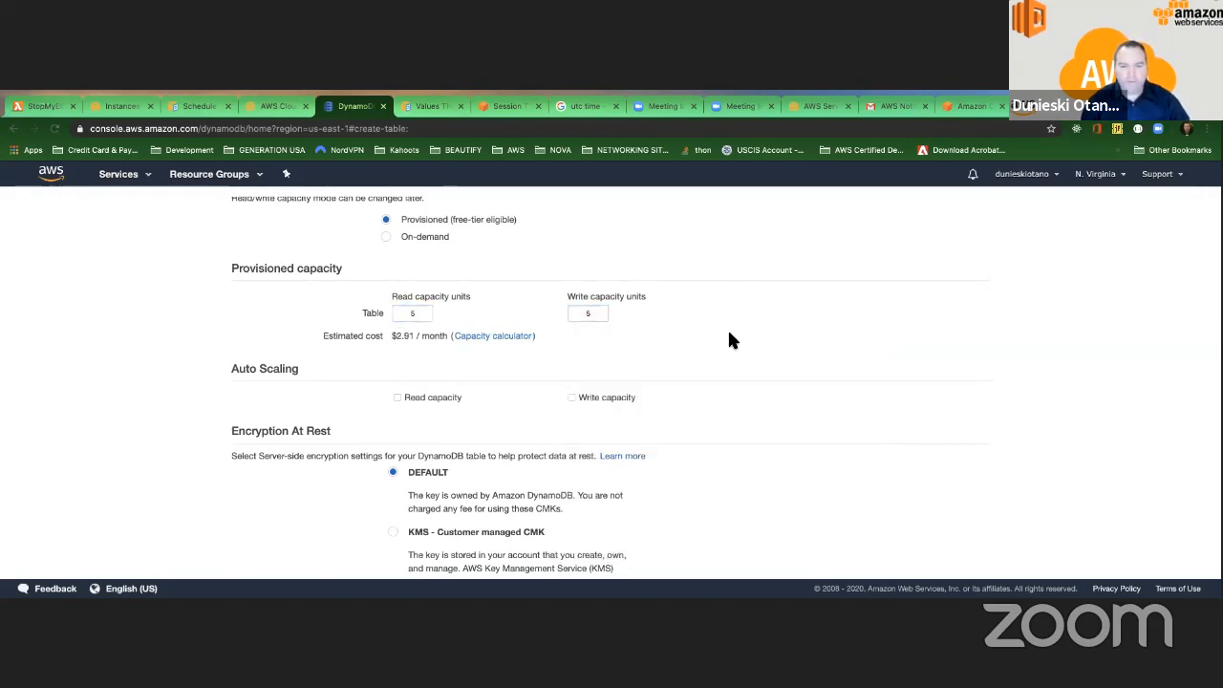
# Estimate the monthly cost of 100 item reads and 100 item writes per second in the capacity calculator.
pyautogui.click(481, 339)
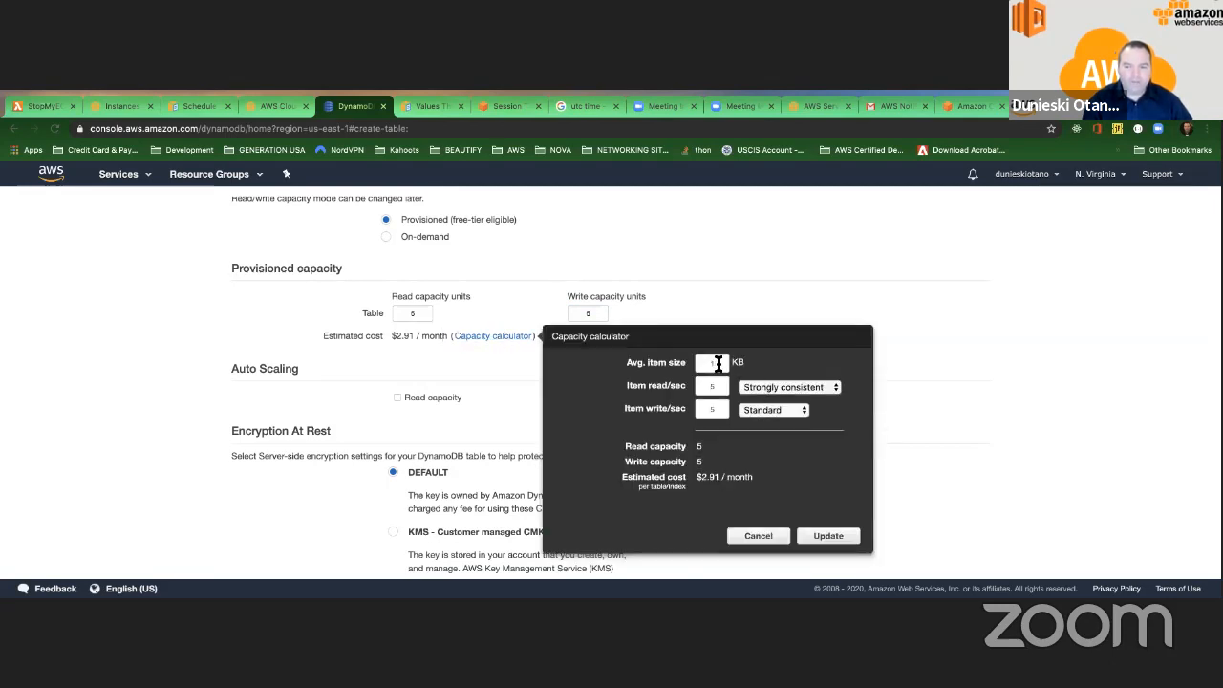
pyautogui.click(700, 386)
pyautogui.write('100')
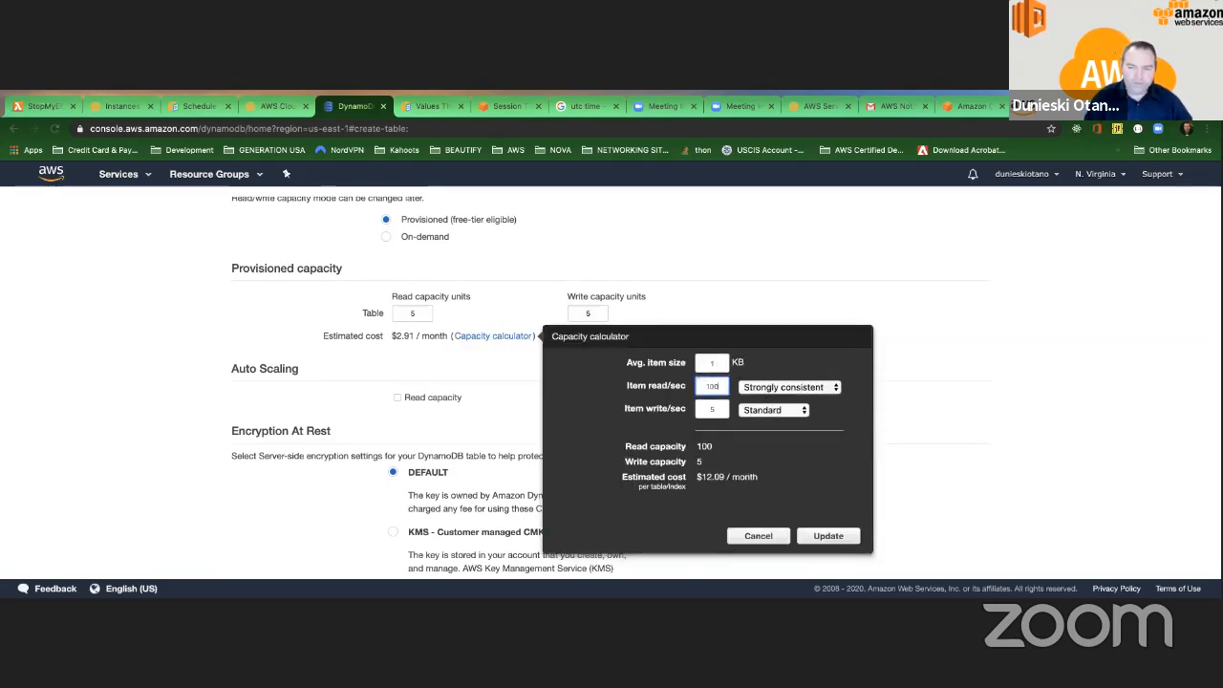
pyautogui.click(700, 409)
pyautogui.write('100')
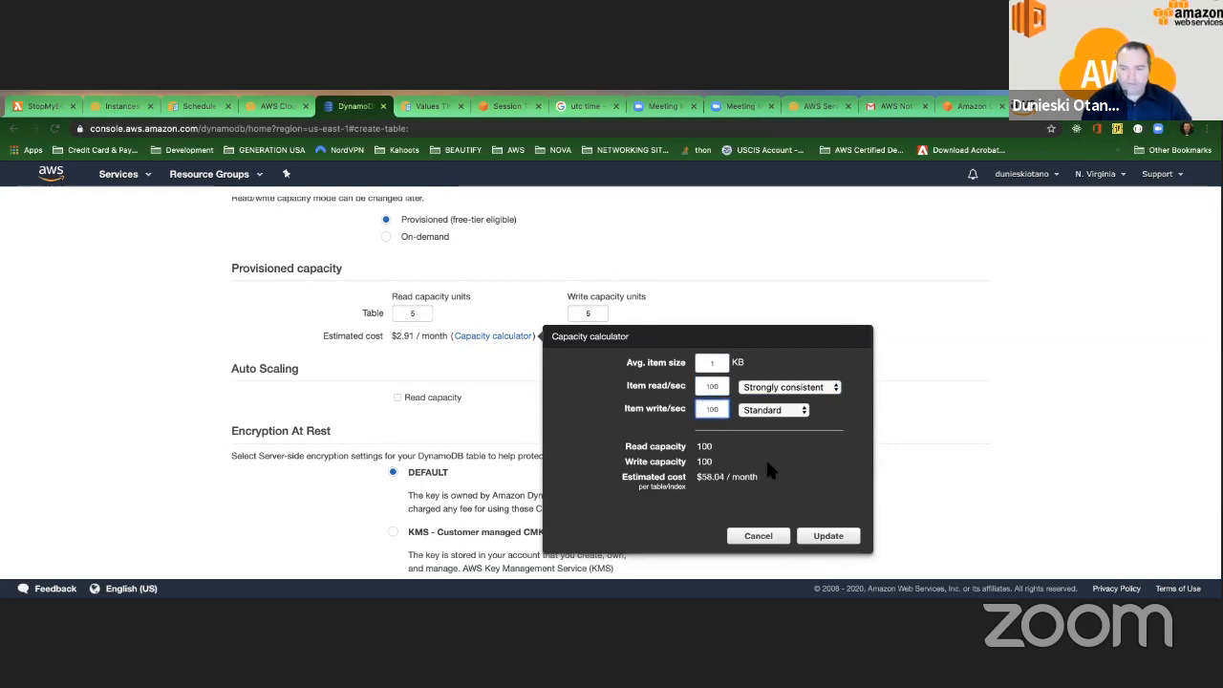
# Examine how an average item size of 10 KB affects the calculator's capacity and cost estimate, and close it without applying.
pyautogui.click(707, 363)
pyautogui.write('0')
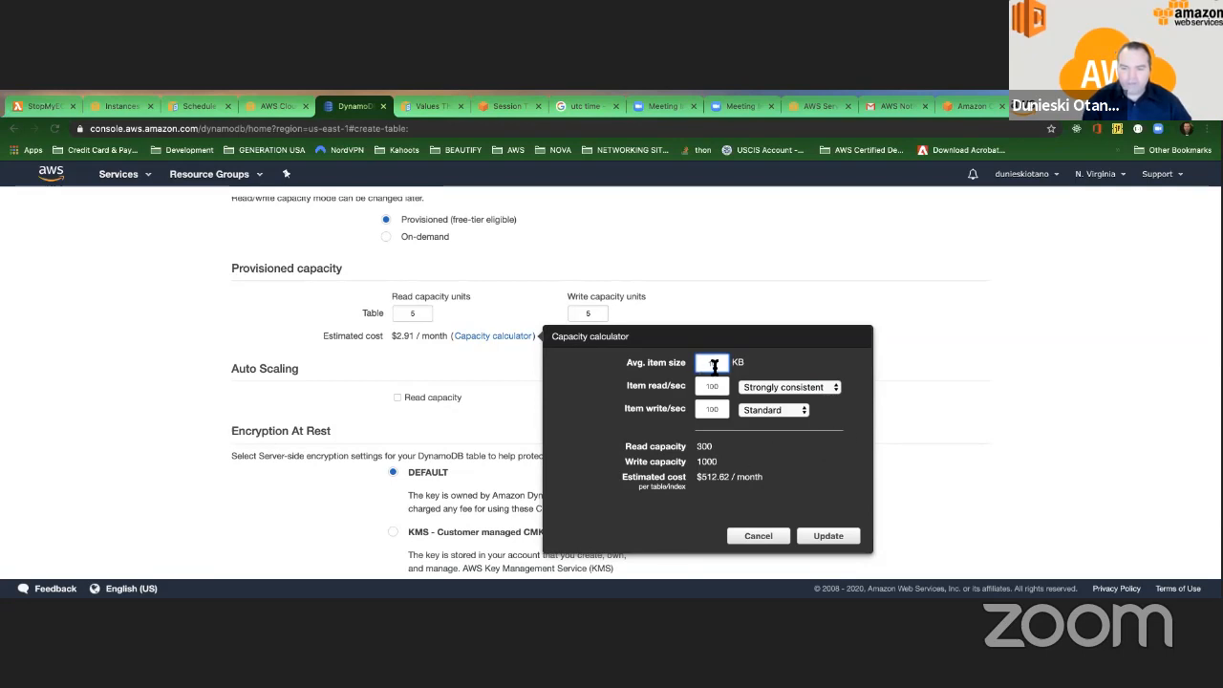
pyautogui.press('BackSpace')
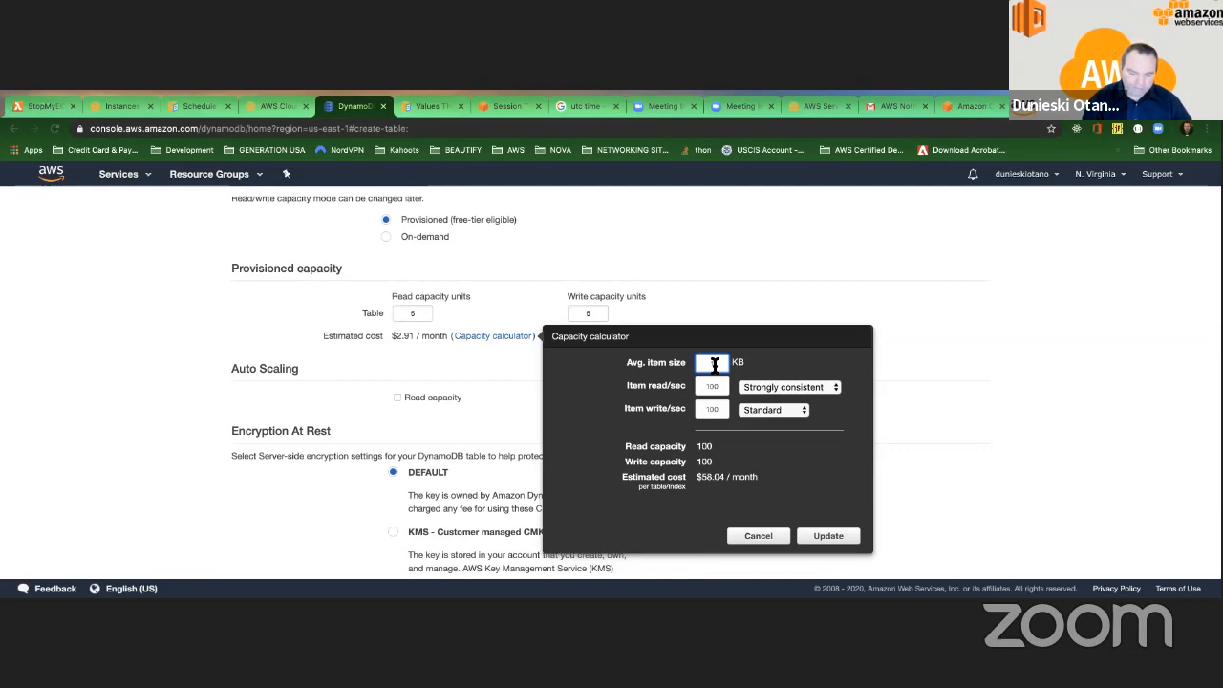
pyautogui.write('0')
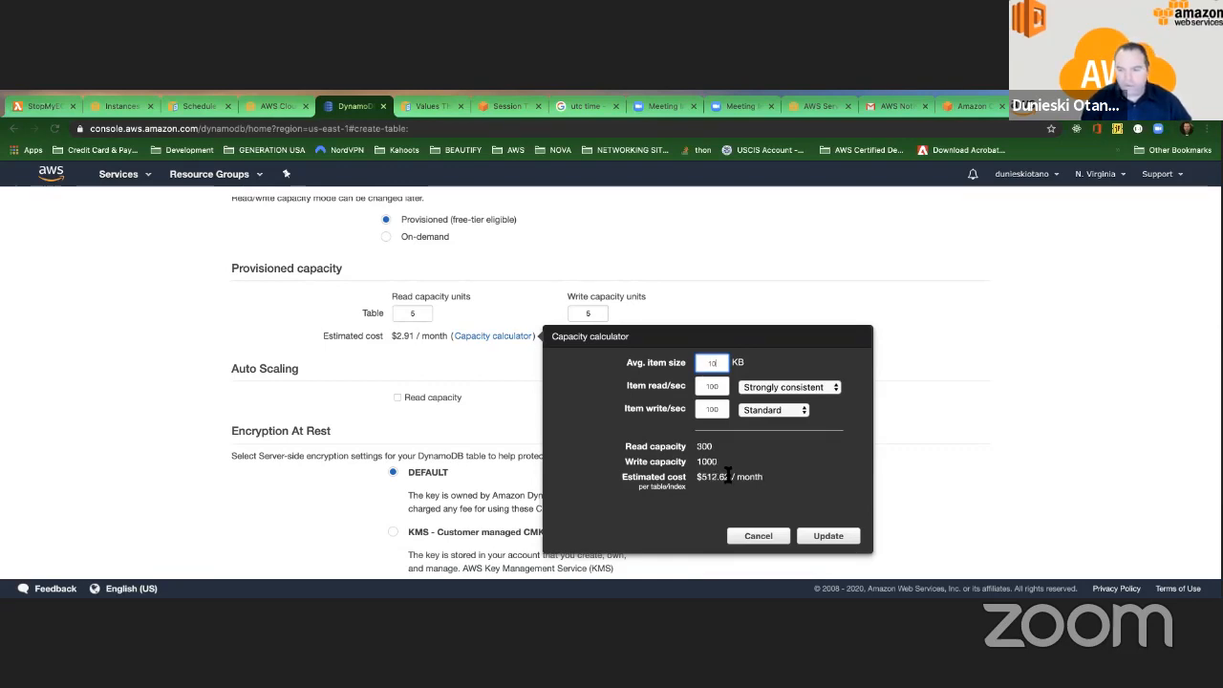
pyautogui.moveTo(696, 484); pyautogui.dragTo(764, 484)
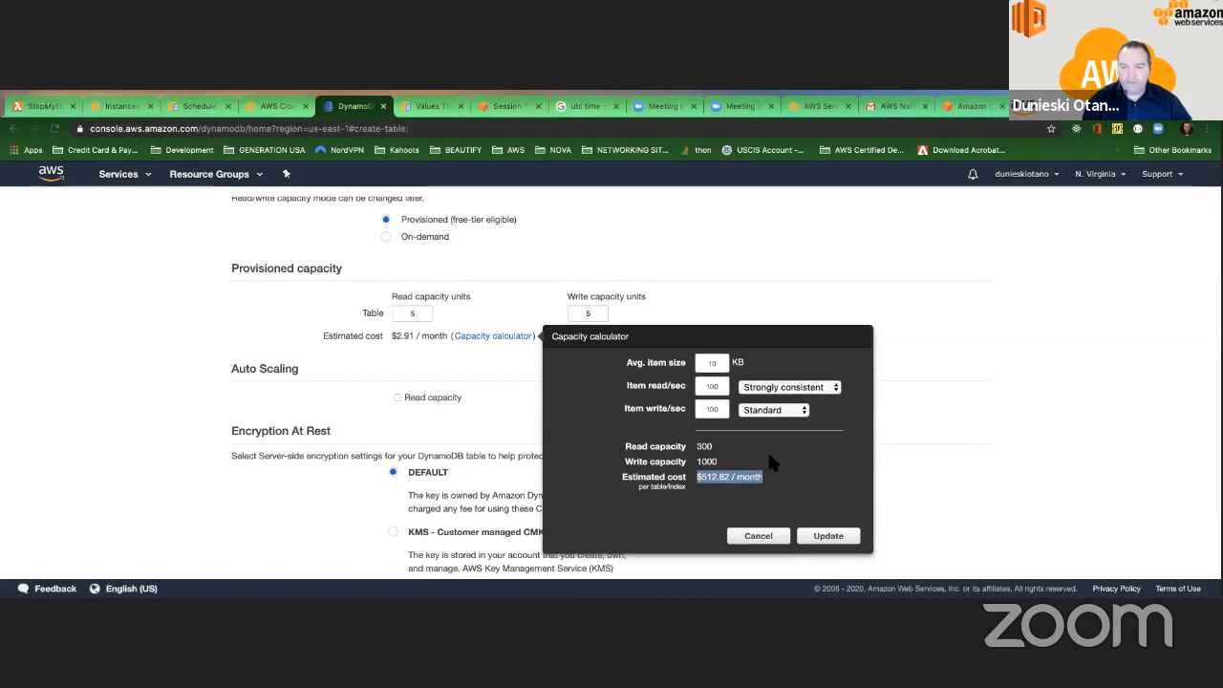
pyautogui.click(707, 363)
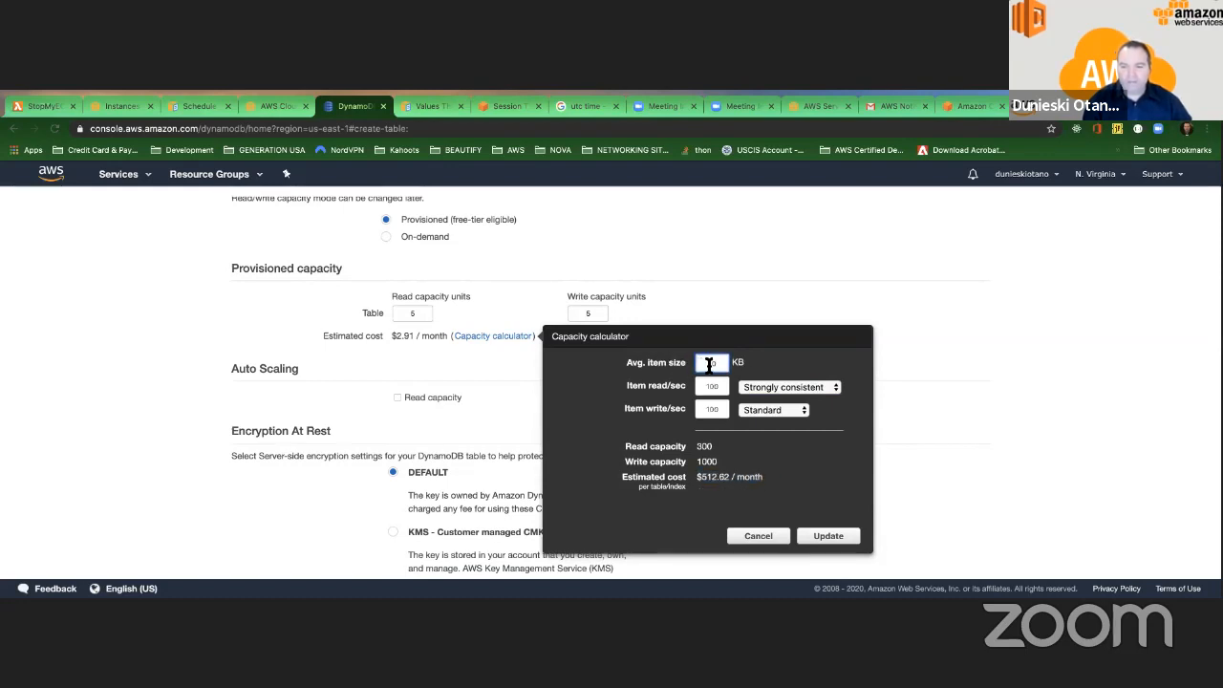
pyautogui.moveTo(709, 365); pyautogui.dragTo(720, 364)
pyautogui.click(779, 367)
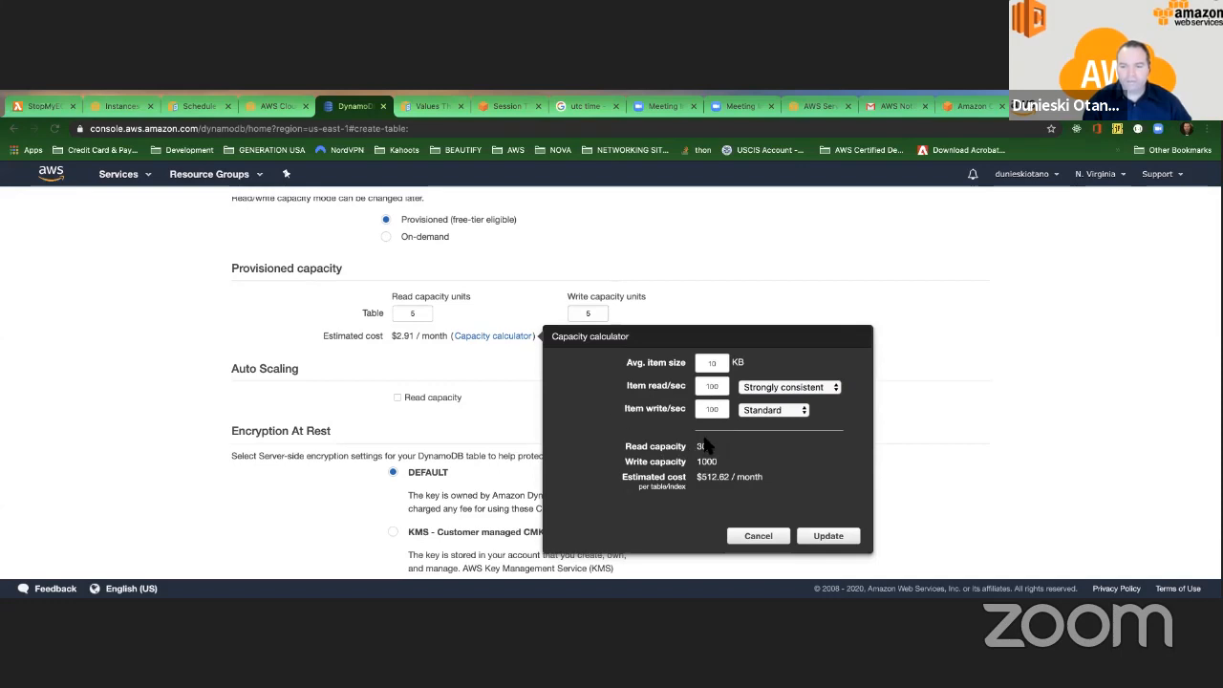
pyautogui.click(758, 536)
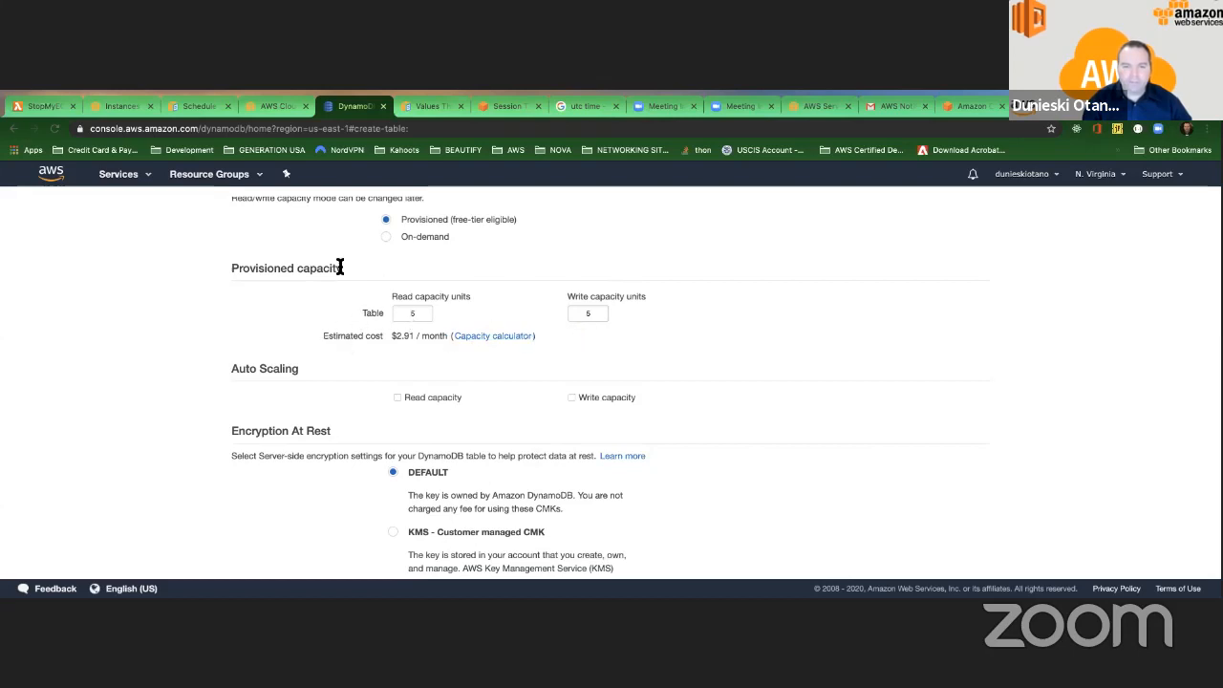
# Recheck the capacity calculator's estimate, and review the table's read and write capacity units and capacity mode settings.
pyautogui.click(517, 340)
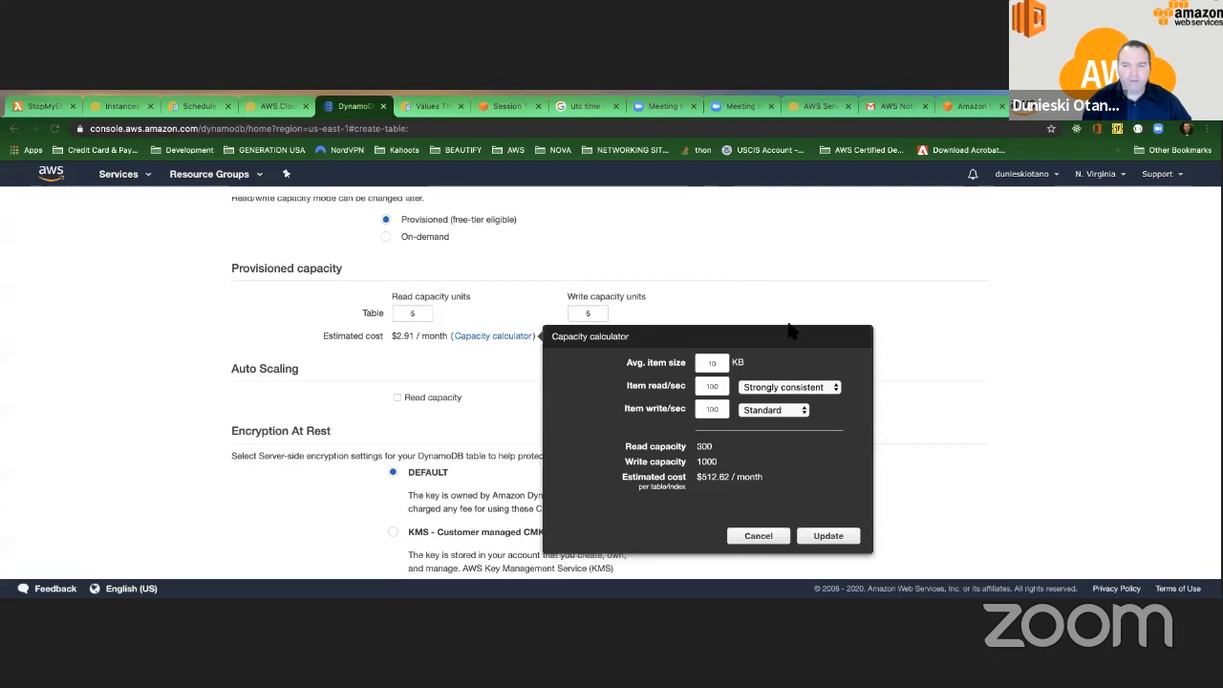
pyautogui.click(760, 537)
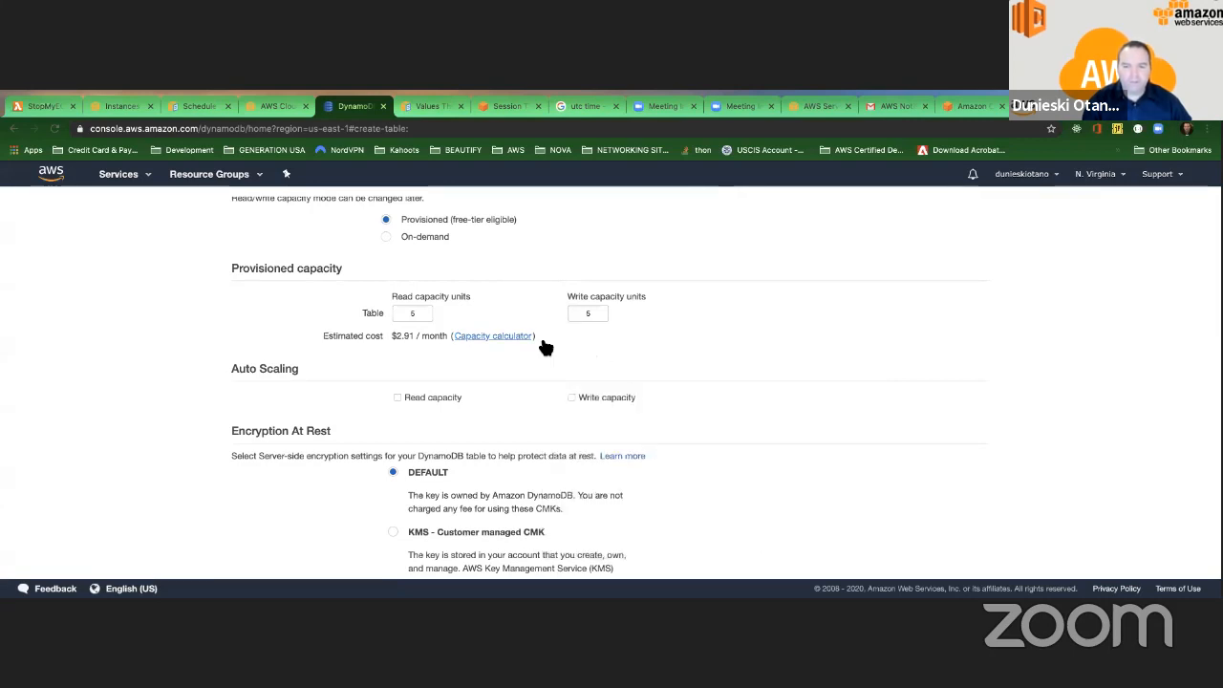
pyautogui.doubleClick(424, 312)
pyautogui.click(596, 312)
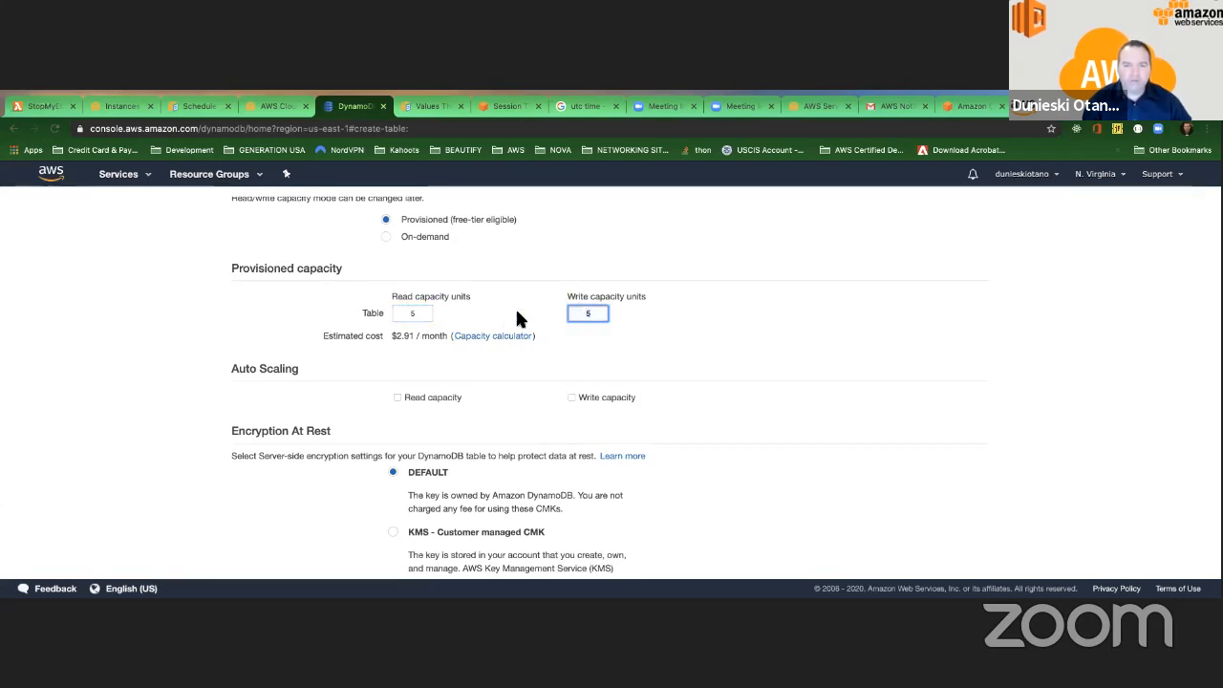
pyautogui.click(424, 313)
pyautogui.click(495, 320)
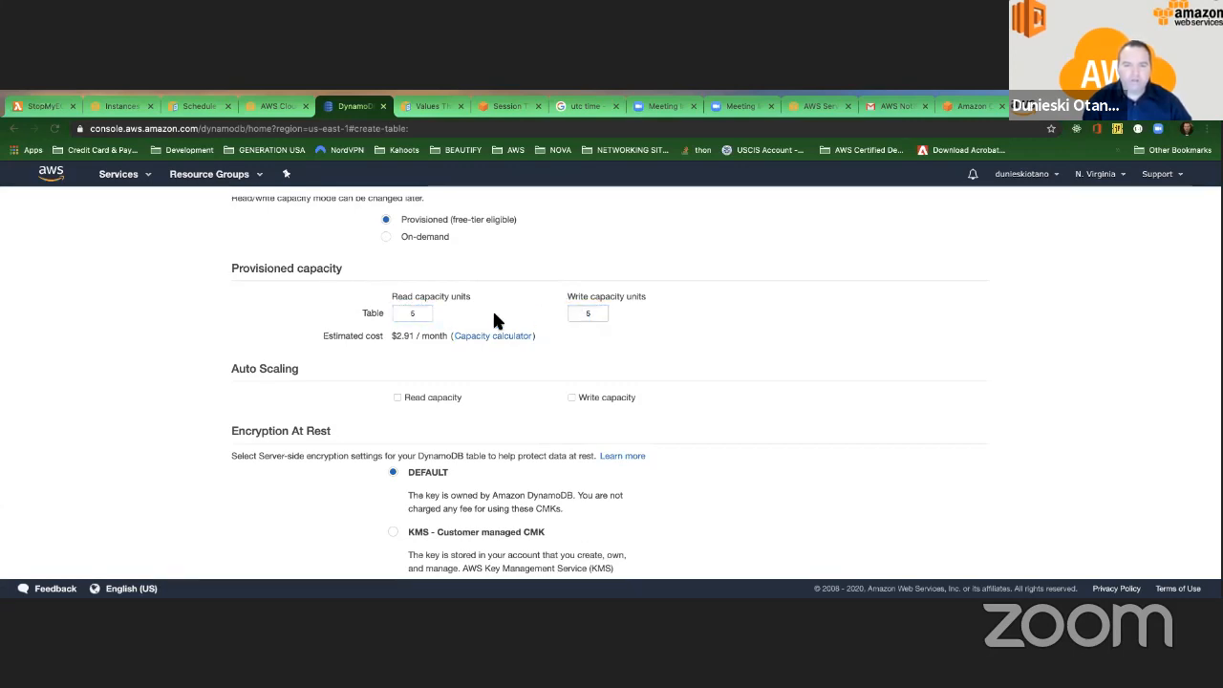
pyautogui.scroll(1, 495, 320)
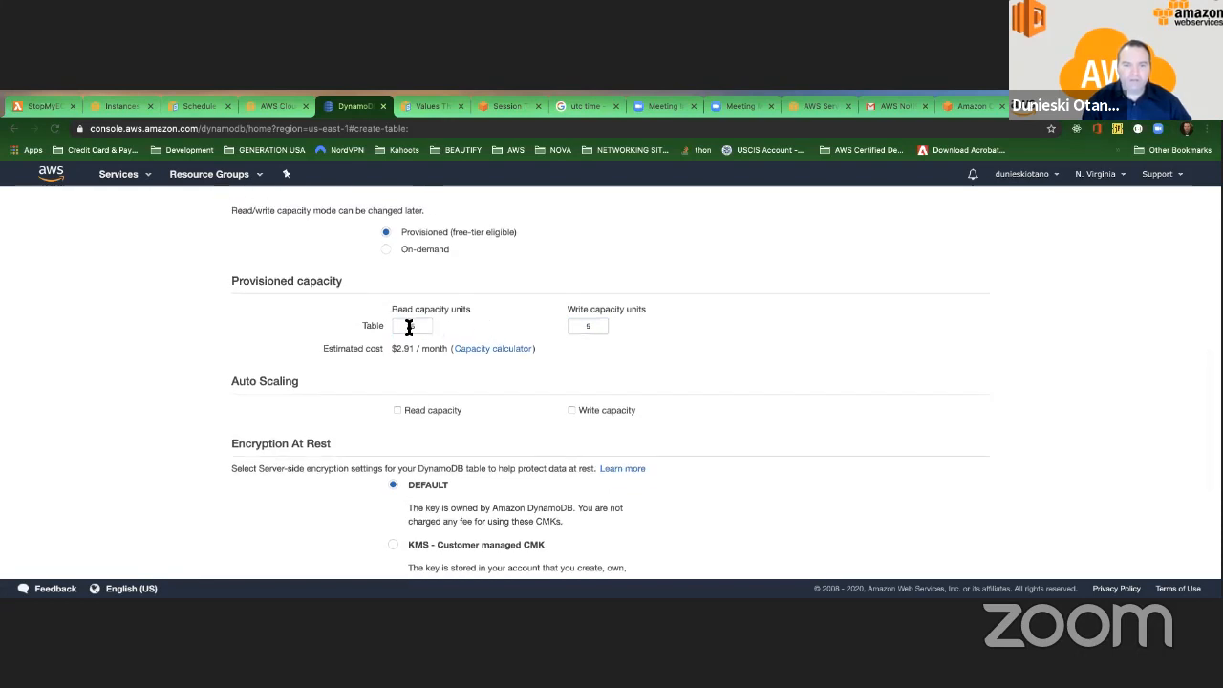
pyautogui.moveTo(409, 327)
pyautogui.mouseDown()
pyautogui.moveTo(428, 329)
pyautogui.moveTo(399, 326)
pyautogui.mouseUp()
pyautogui.click(594, 325)
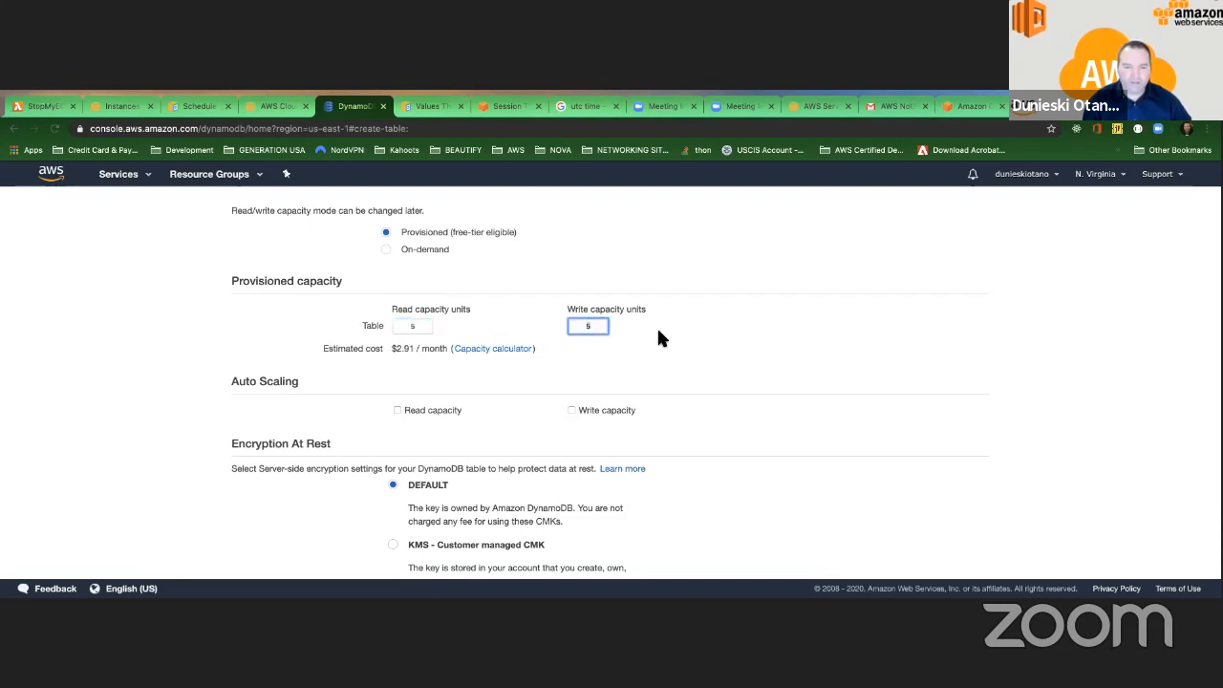
pyautogui.scroll(3, 647, 336)
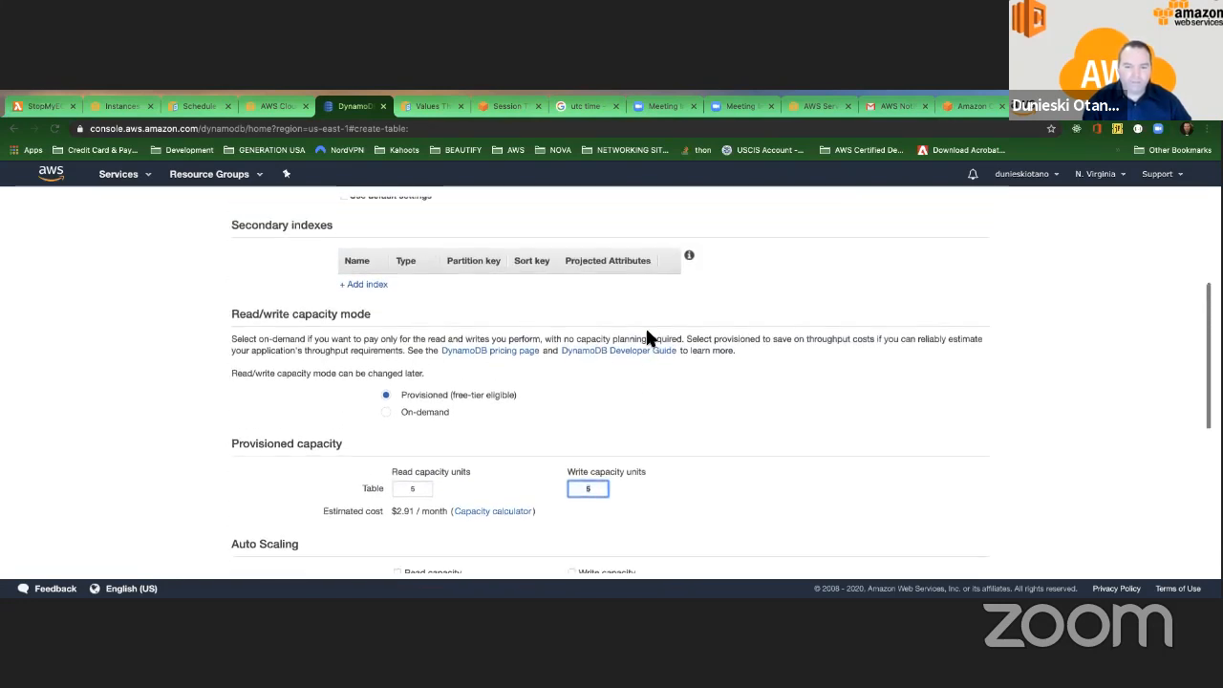
pyautogui.scroll(1, 647, 338)
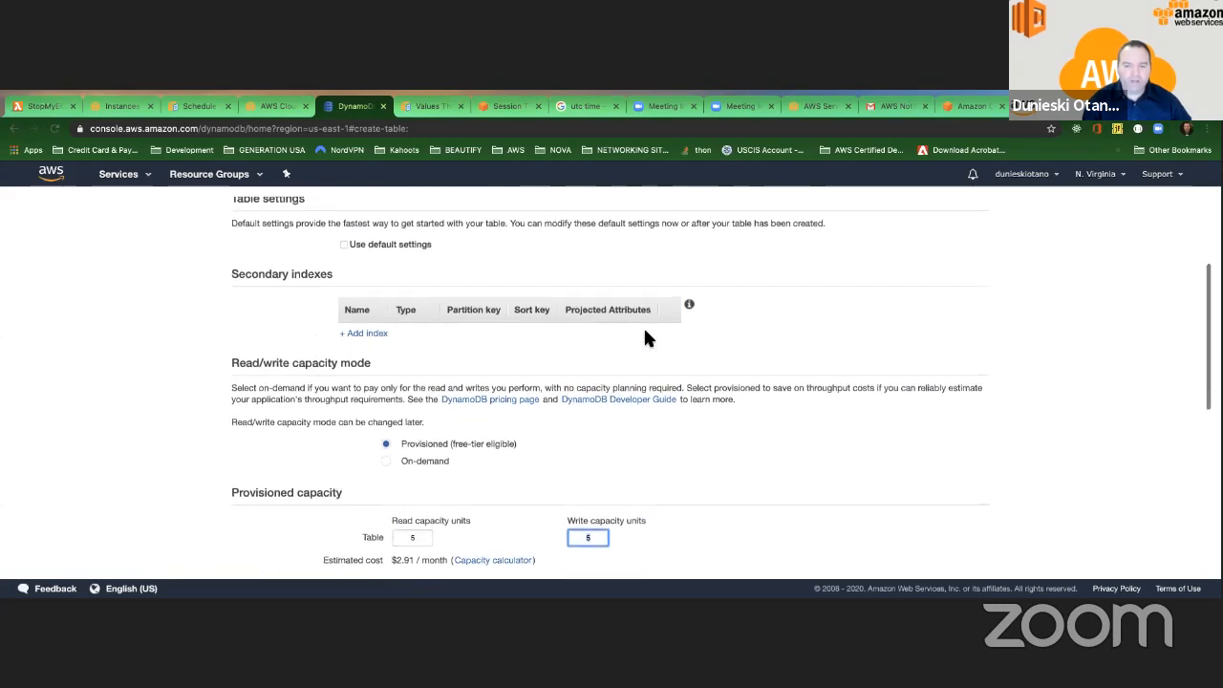
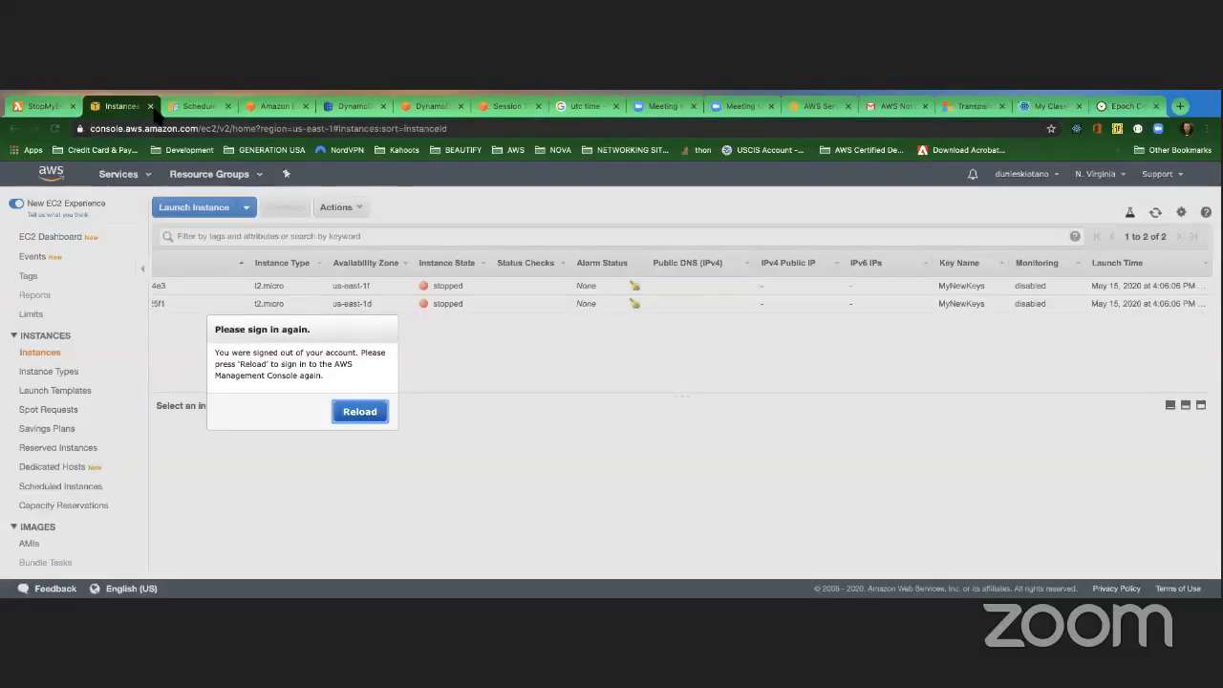
# Reload the signed-out EC2 console and terminate both running t2.micro instances.
pyautogui.click(360, 411)
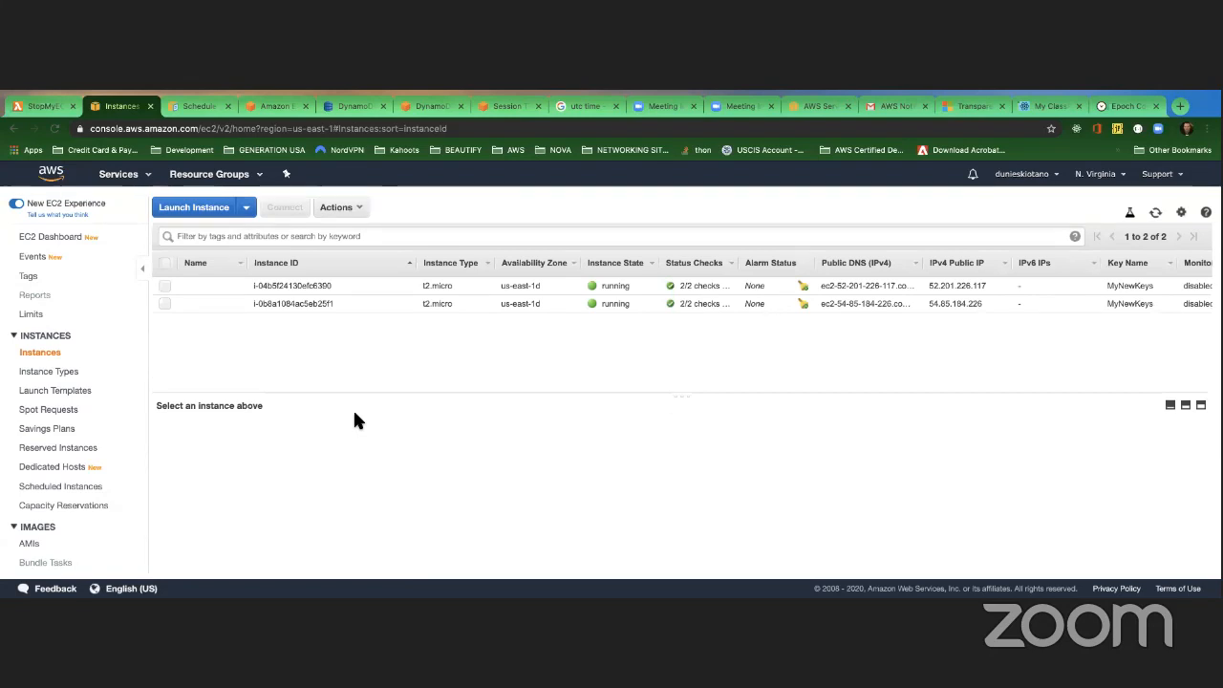
pyautogui.click(165, 286)
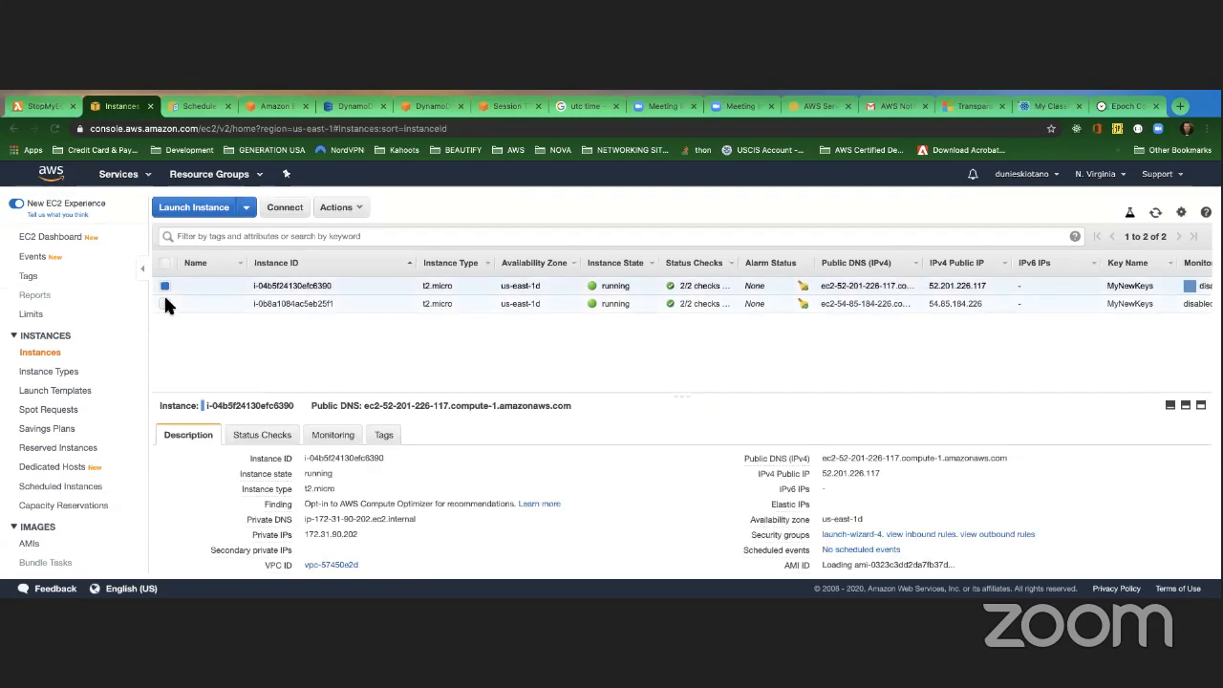
pyautogui.click(164, 303)
pyautogui.click(361, 208)
pyautogui.moveTo(416, 294)
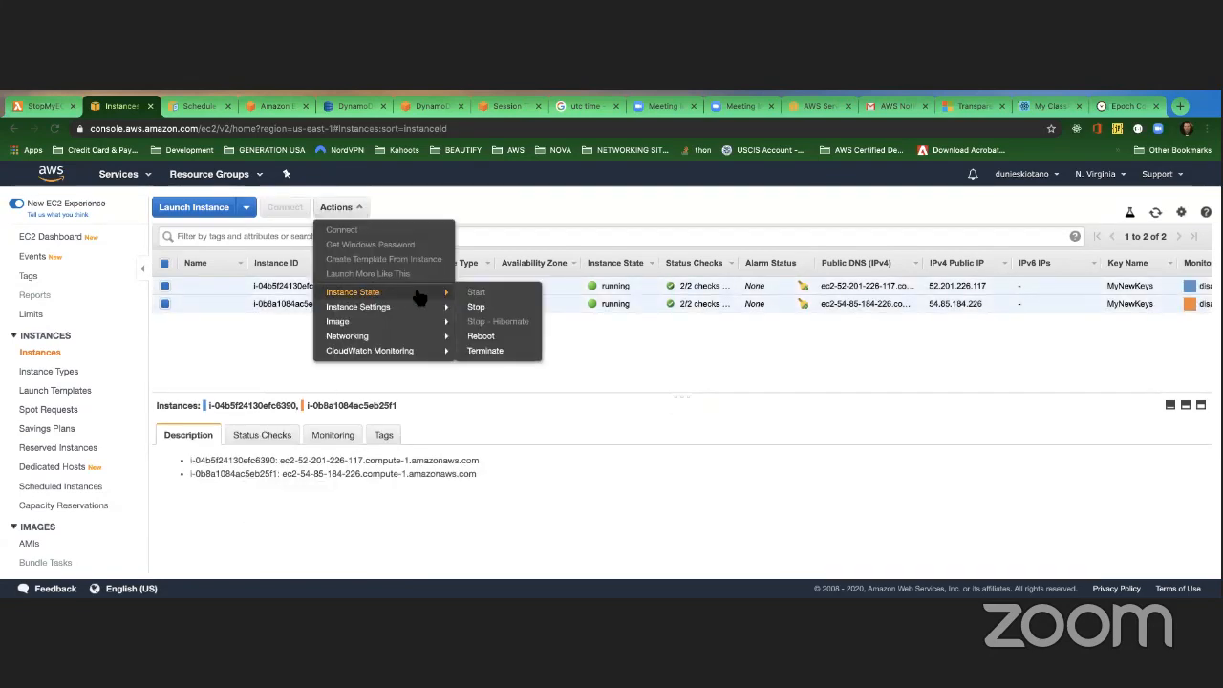
pyautogui.click(491, 354)
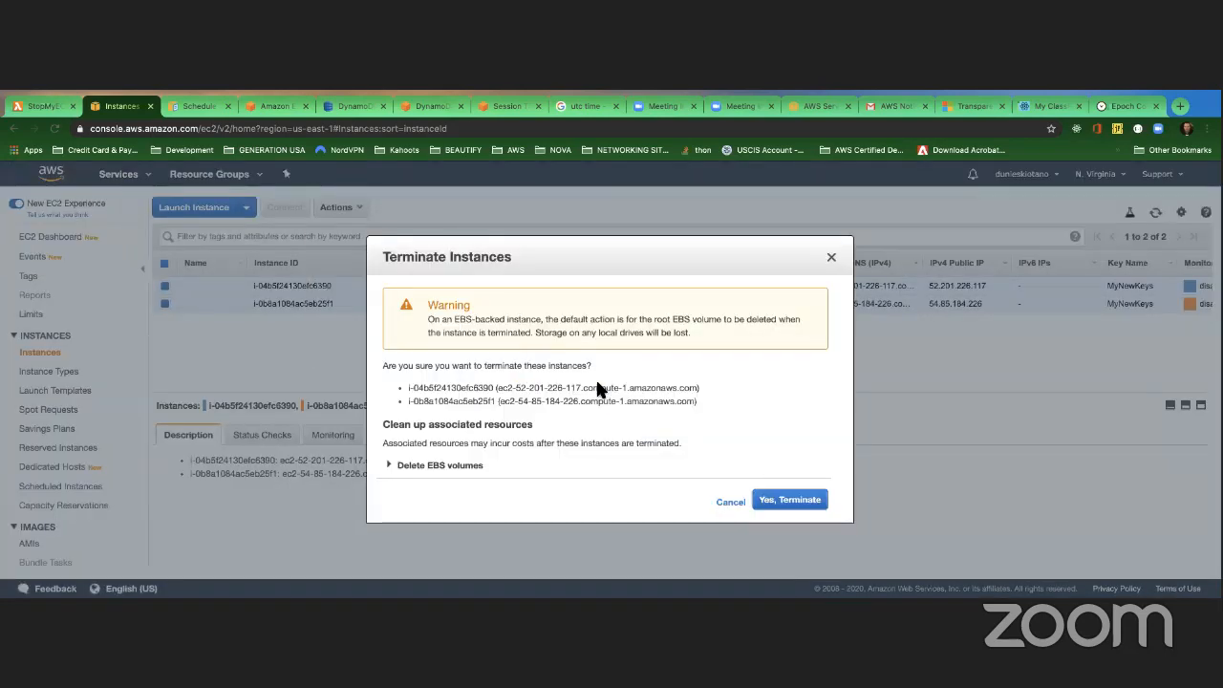
pyautogui.click(792, 499)
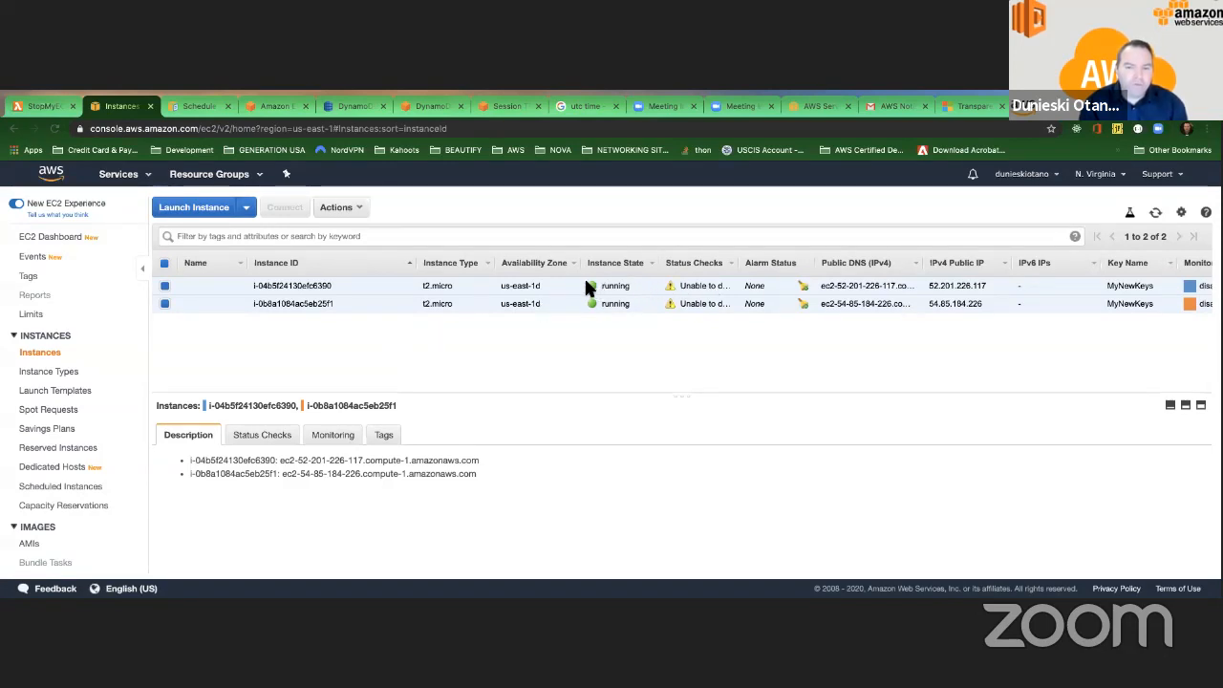
# Check the state and details of the first EC2 instance in the list.
pyautogui.click(630, 287)
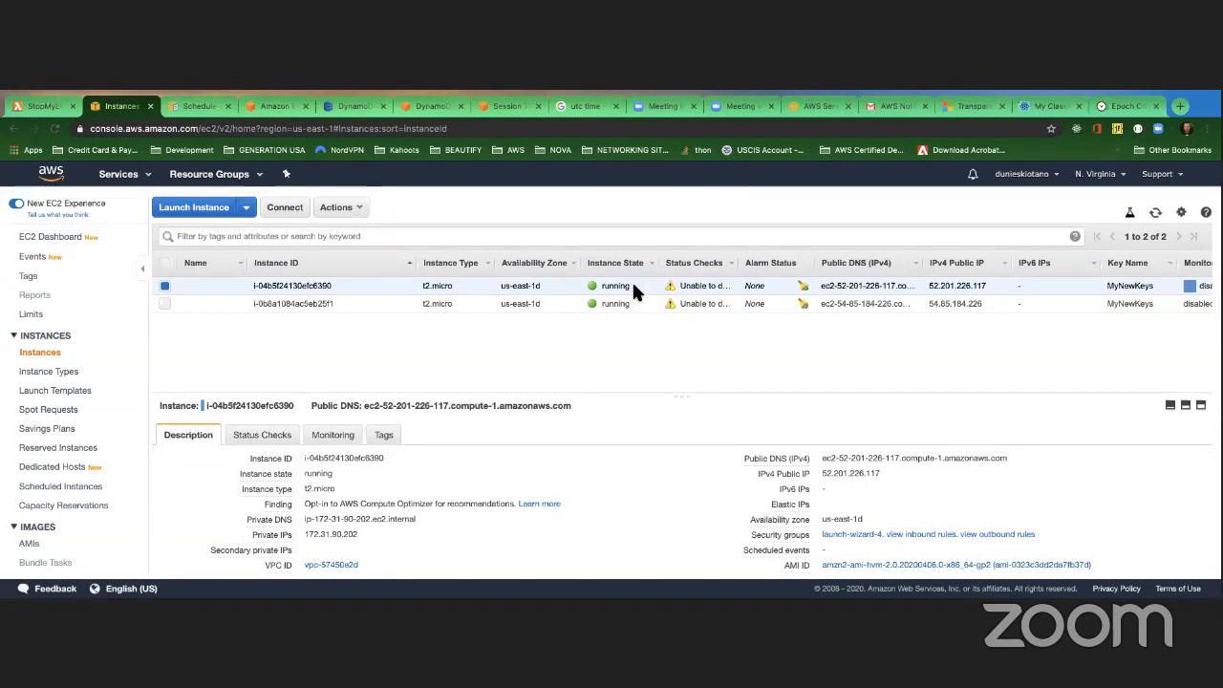
pyautogui.hscroll(2, 632, 279)
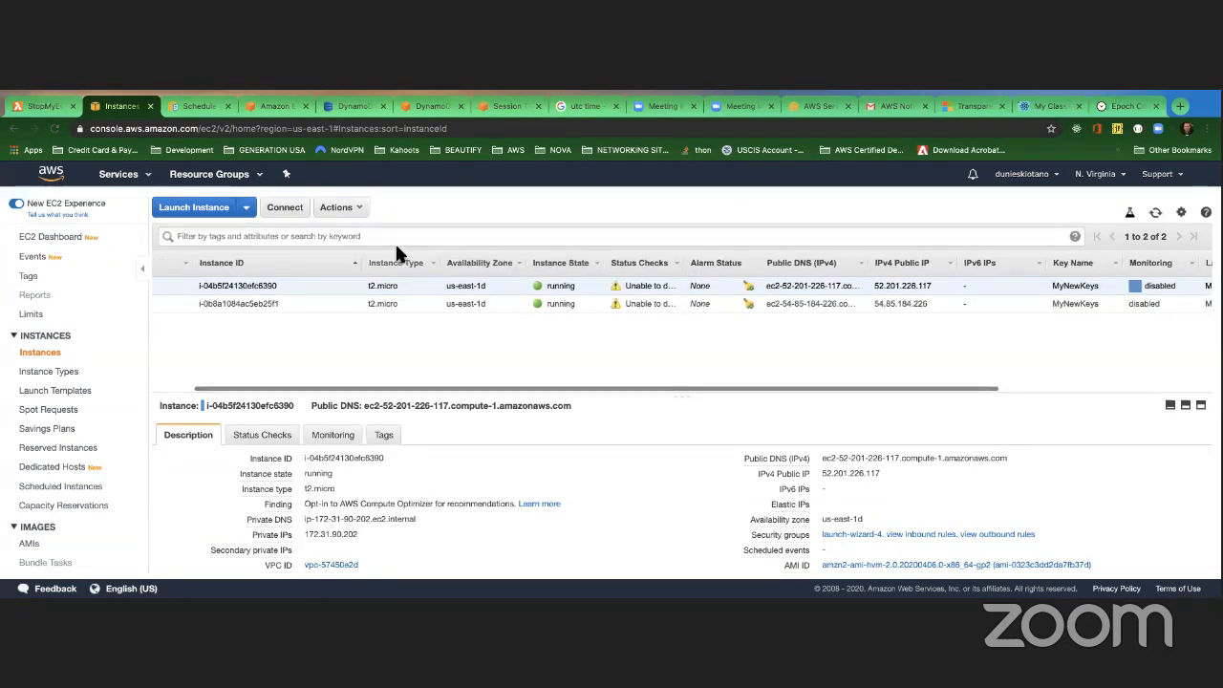
pyautogui.hscroll(-2, 308, 308)
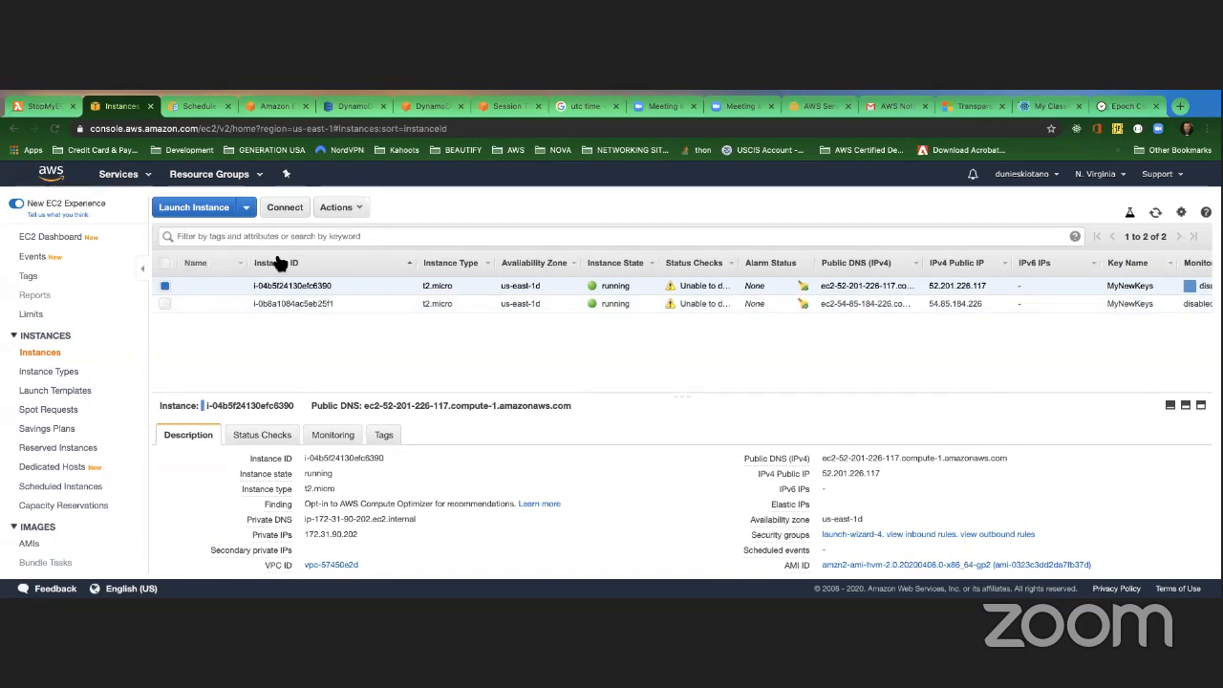
pyautogui.click(363, 207)
pyautogui.click(408, 198)
# Find Simple Queue Service by searching the services for "sqs" and open its console.
pyautogui.click(149, 180)
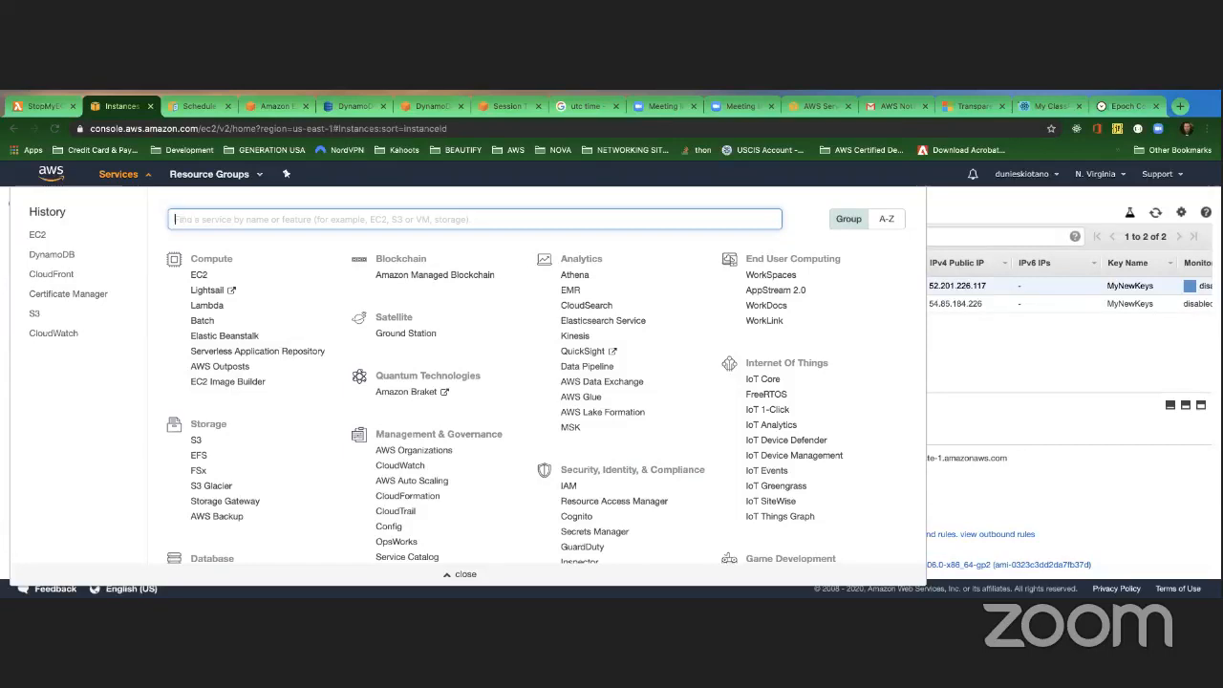
pyautogui.write('dos')
pyautogui.press('BackSpace')
pyautogui.press('BackSpace')
pyautogui.press('BackSpace')
pyautogui.write('sqs')
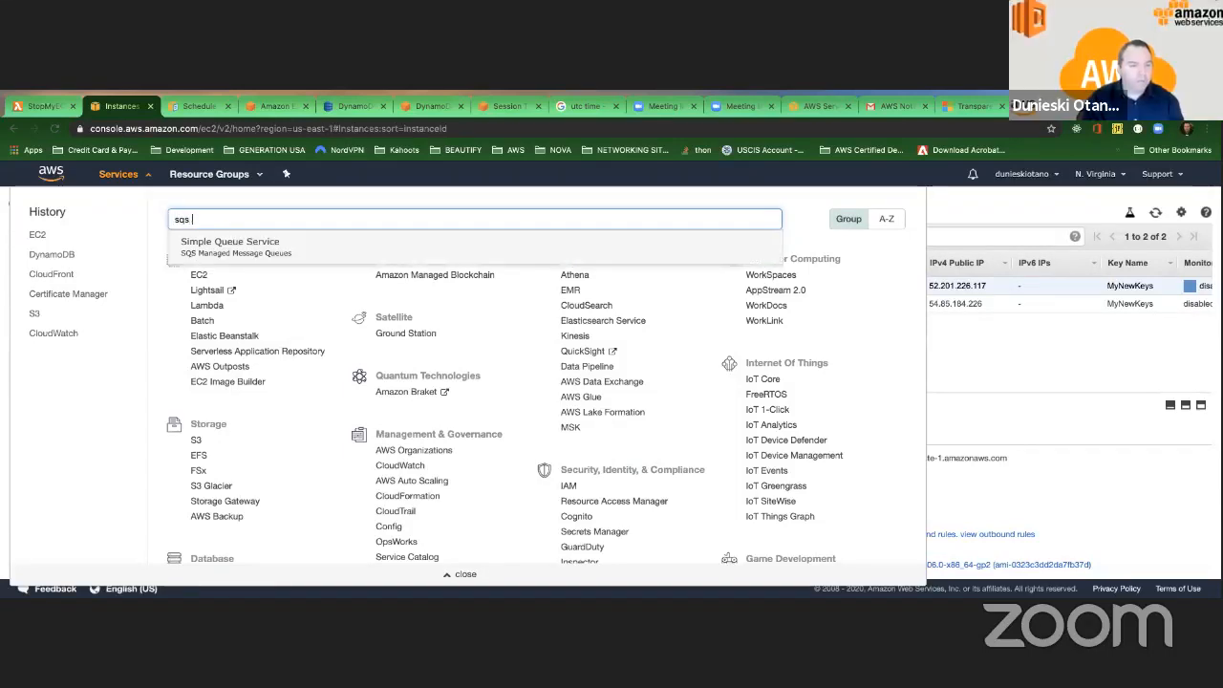
pyautogui.click(191, 242)
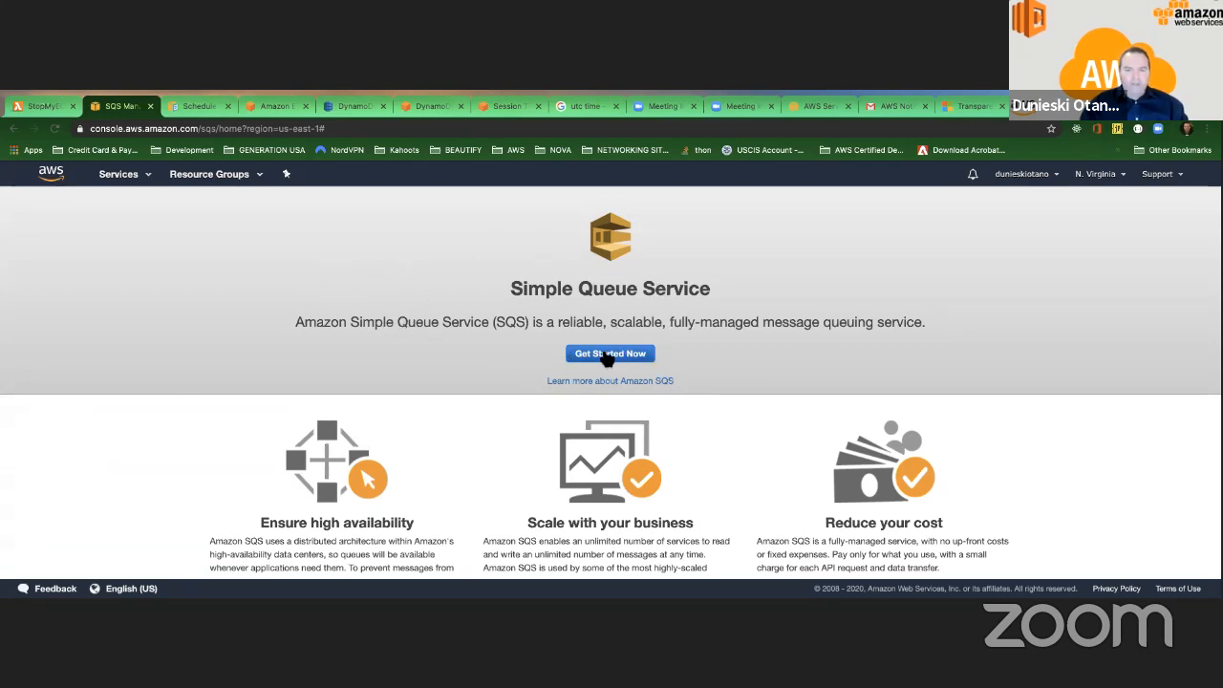
pyautogui.click(621, 356)
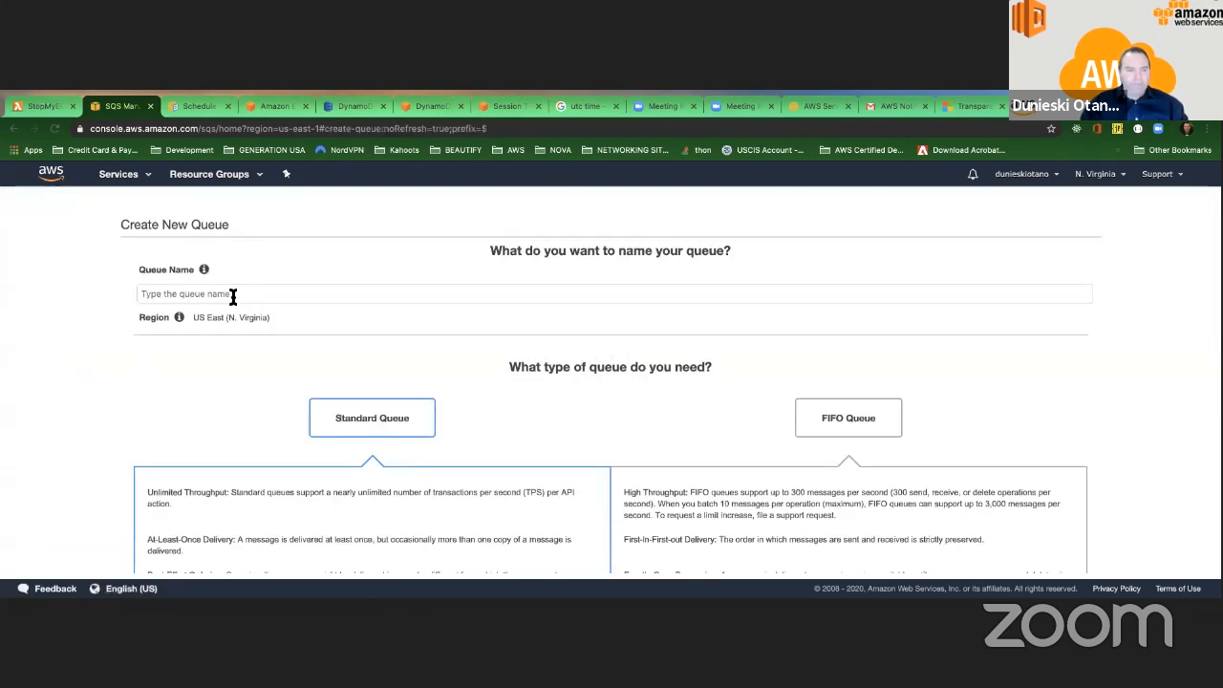
pyautogui.scroll(-2, 232, 296)
pyautogui.scroll(2, 230, 290)
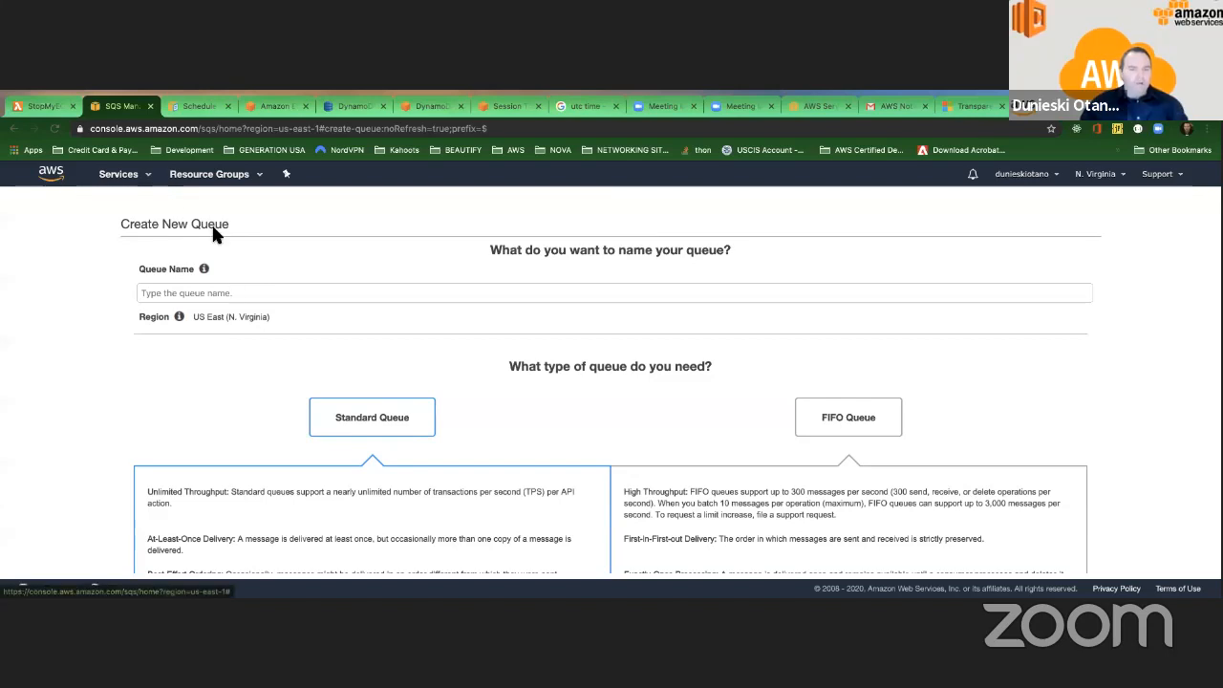
pyautogui.click(120, 173)
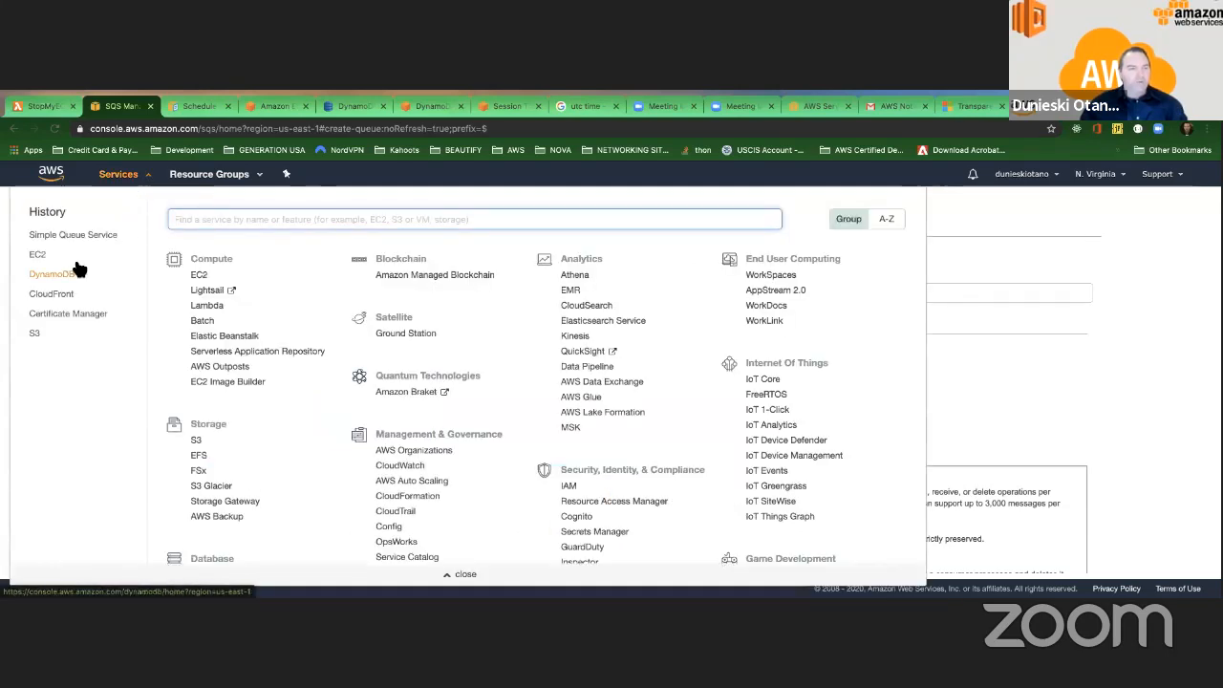
pyautogui.write('sqs')
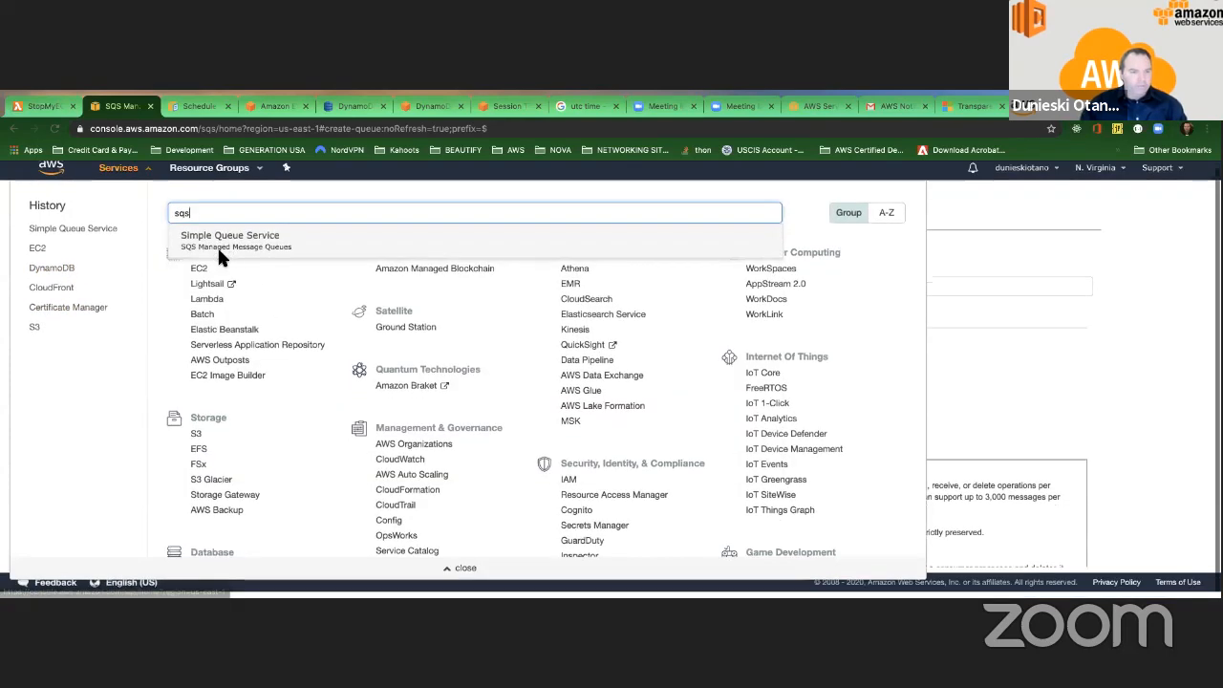
pyautogui.click(210, 245)
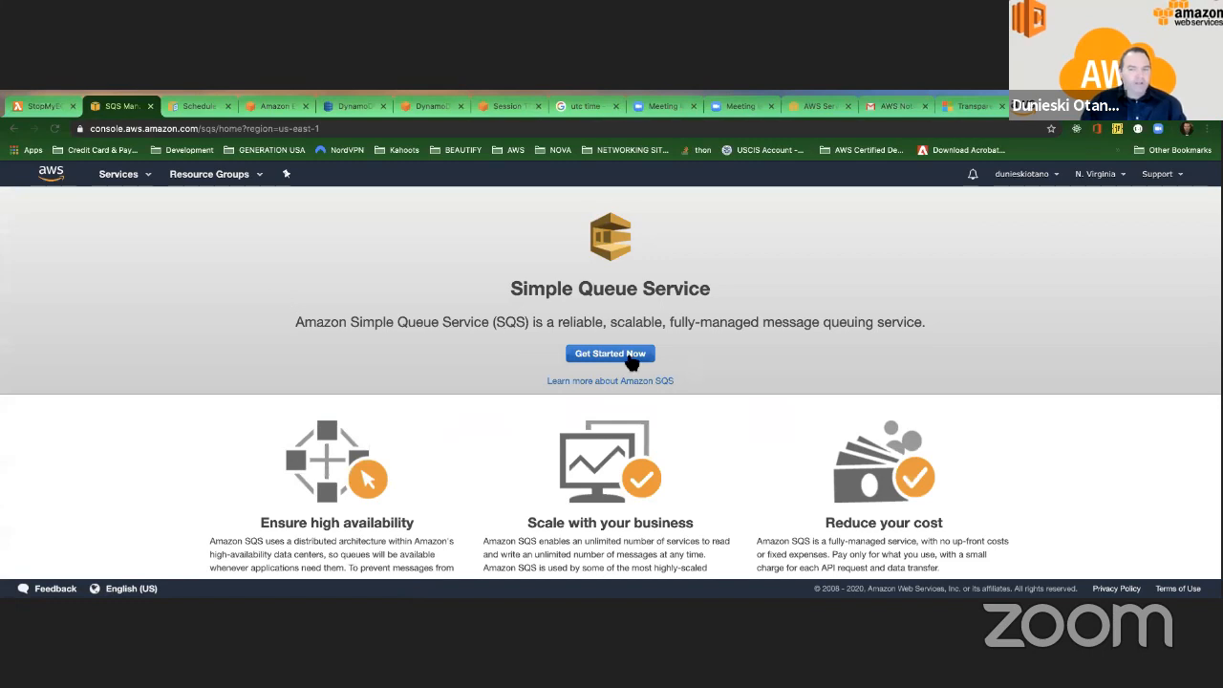
# Start a new SQS queue and name it MyDeadLetterQueue.
pyautogui.click(622, 277)
pyautogui.click(216, 293)
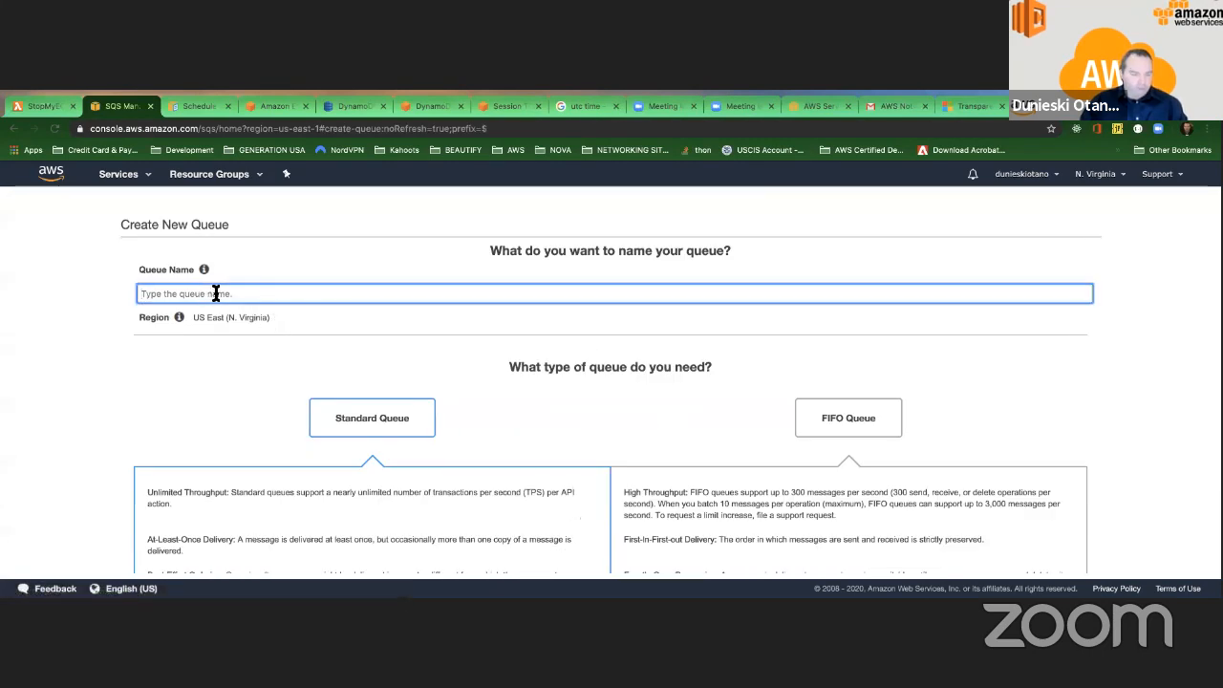
pyautogui.write('MyDe')
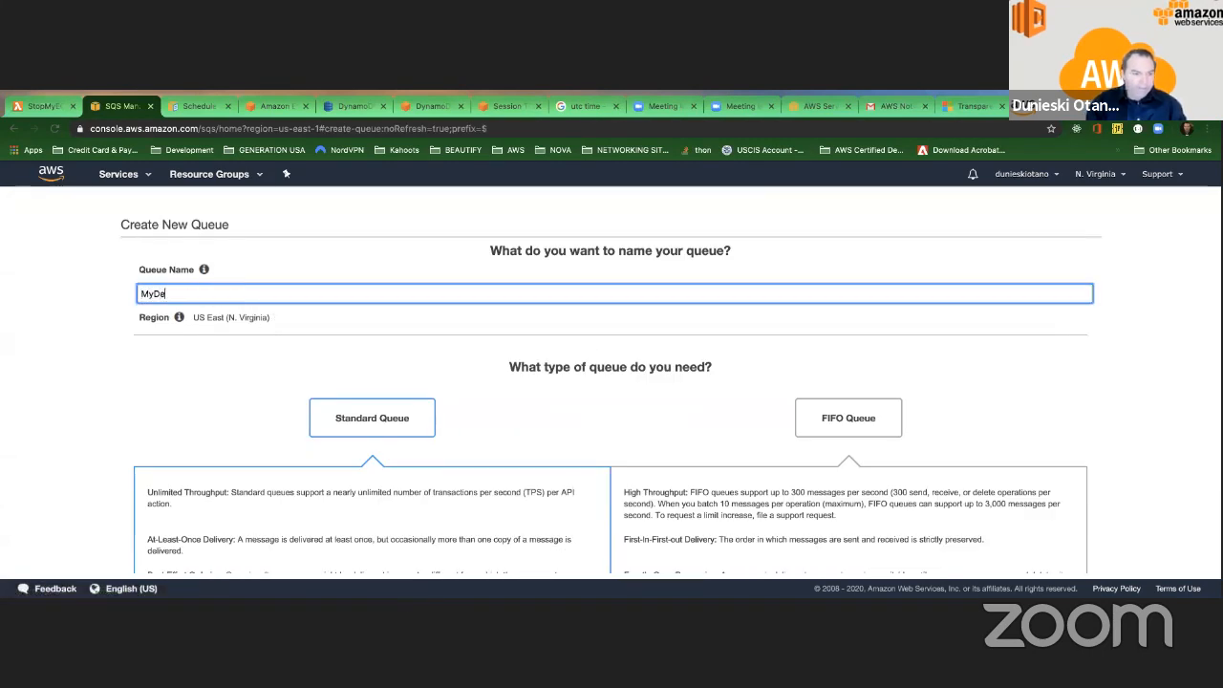
pyautogui.write('adLetter')
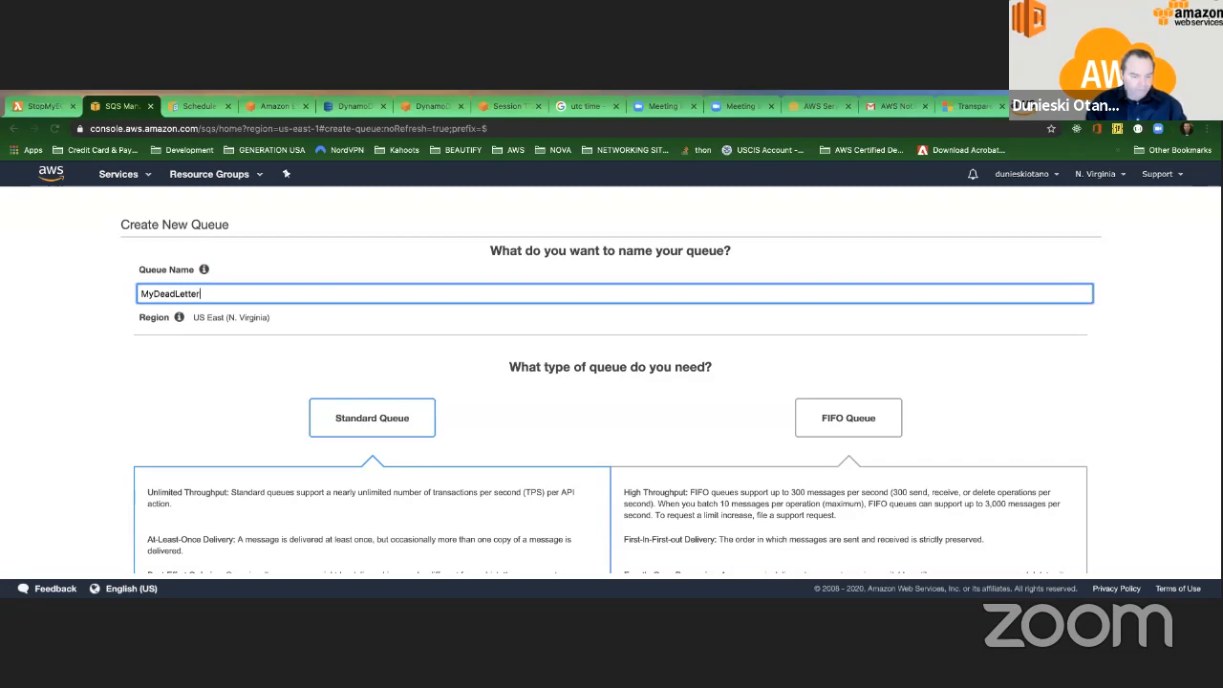
pyautogui.write('Queue')
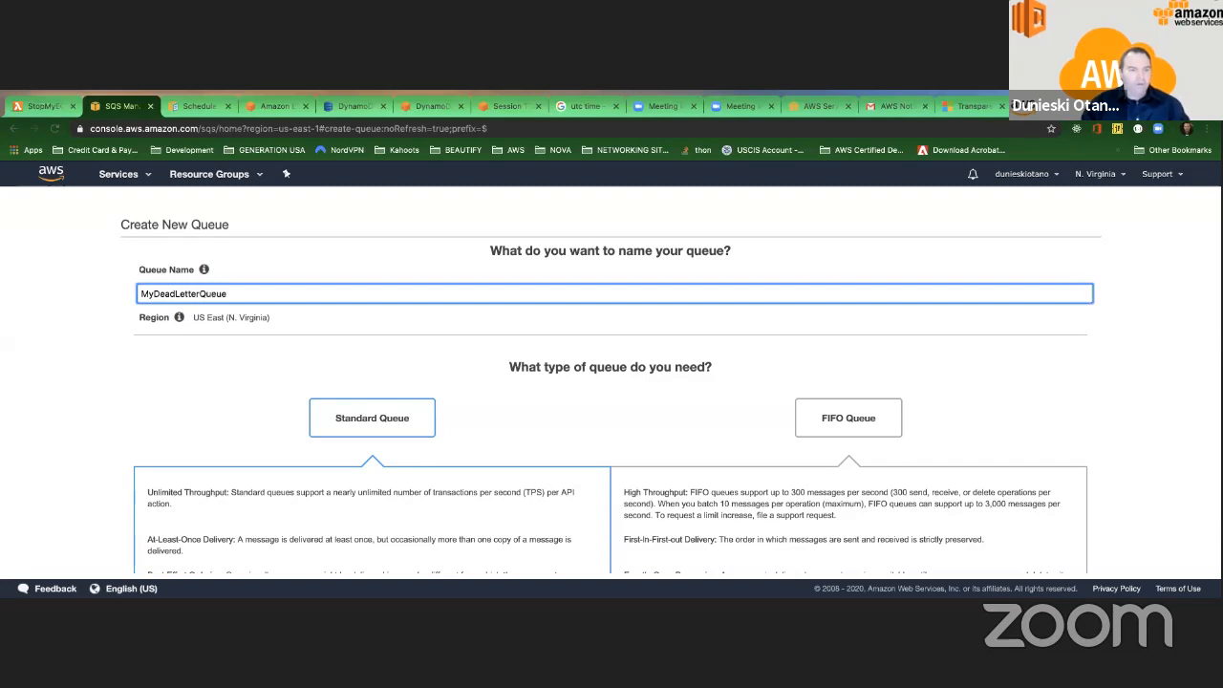
# Keep the standard queue type, open the queue's configuration and create it with the default parameters.
pyautogui.scroll(-1, 434, 360)
pyautogui.scroll(-2, 430, 366)
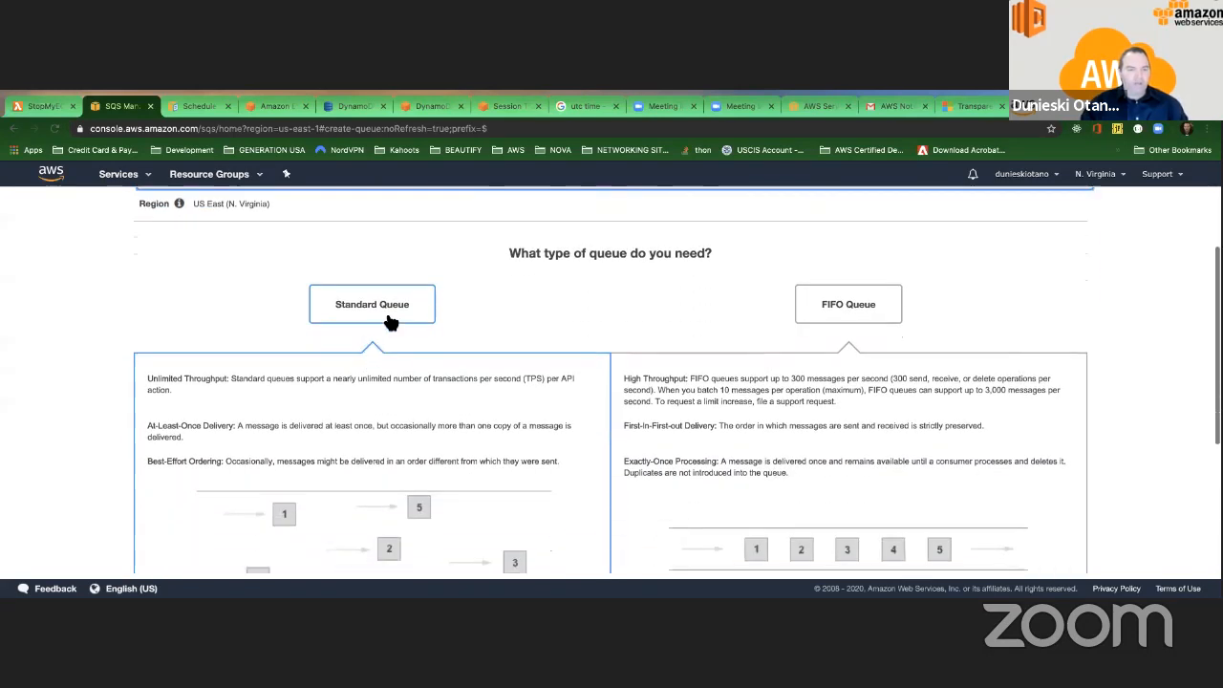
pyautogui.scroll(-4, 385, 320)
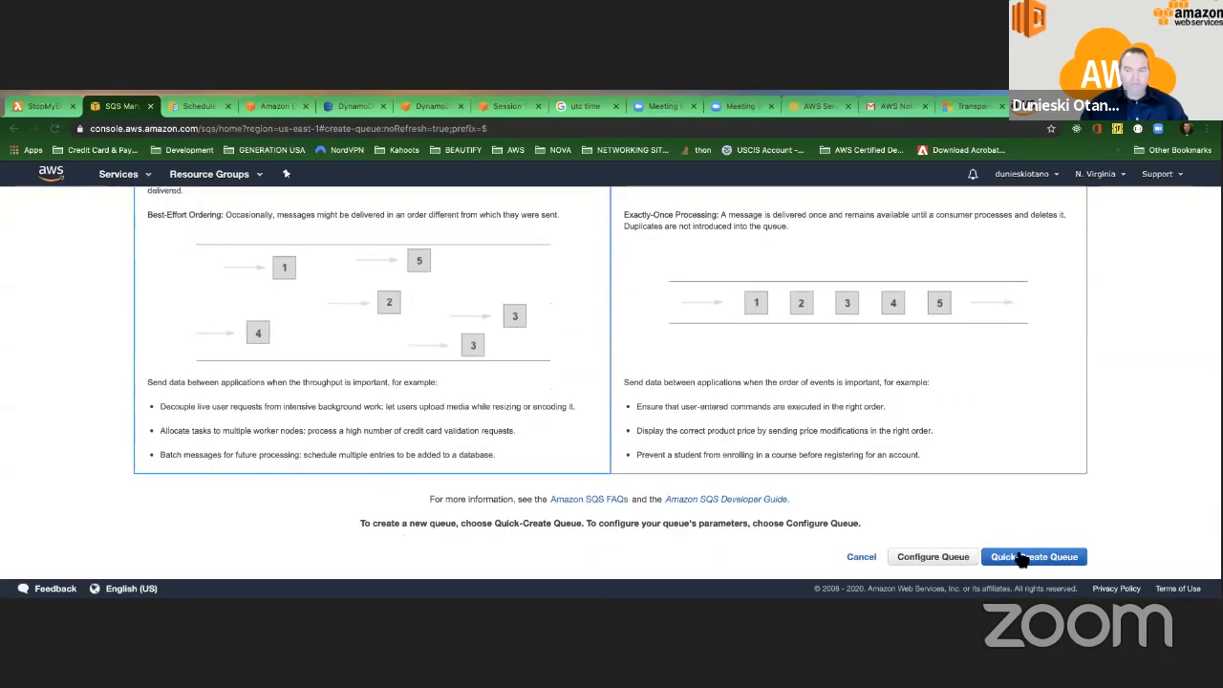
pyautogui.click(949, 557)
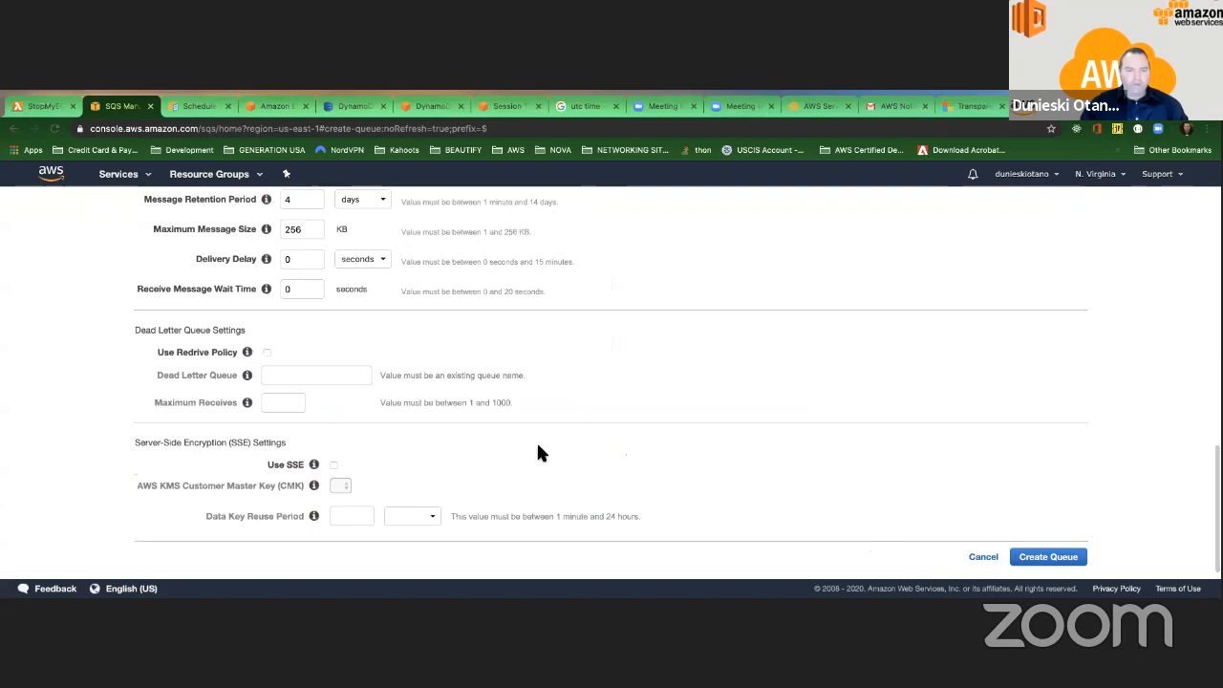
pyautogui.scroll(1, 536, 450)
pyautogui.scroll(-1, 536, 453)
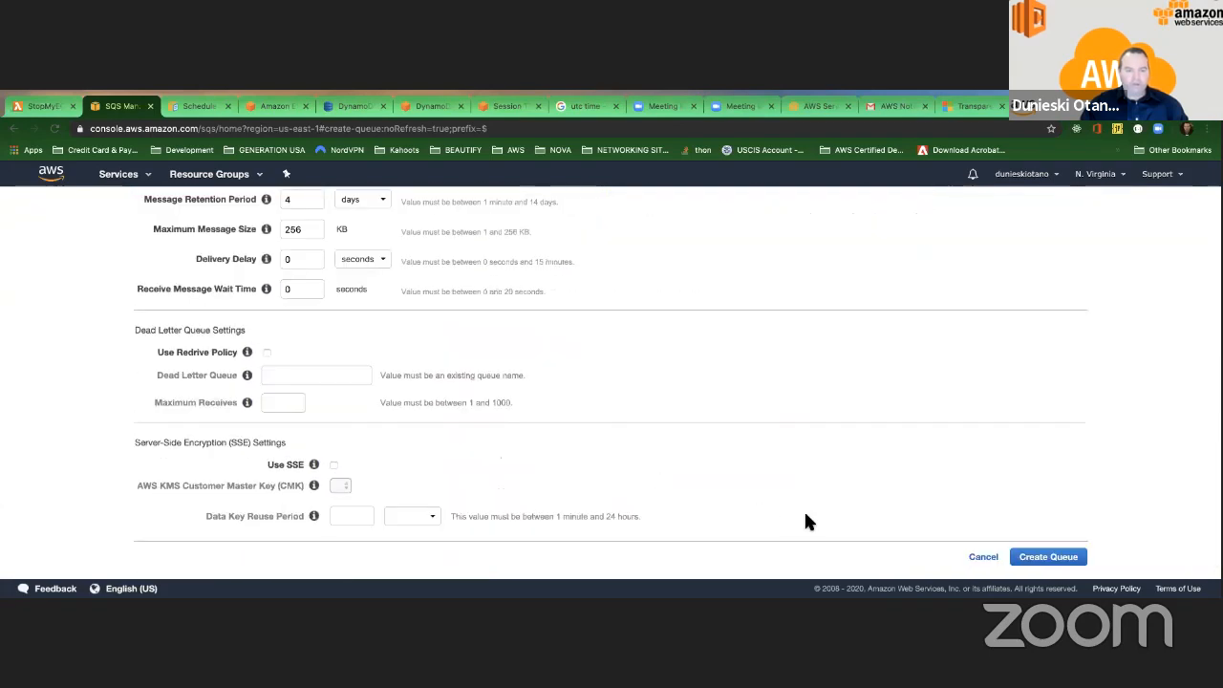
pyautogui.click(1045, 557)
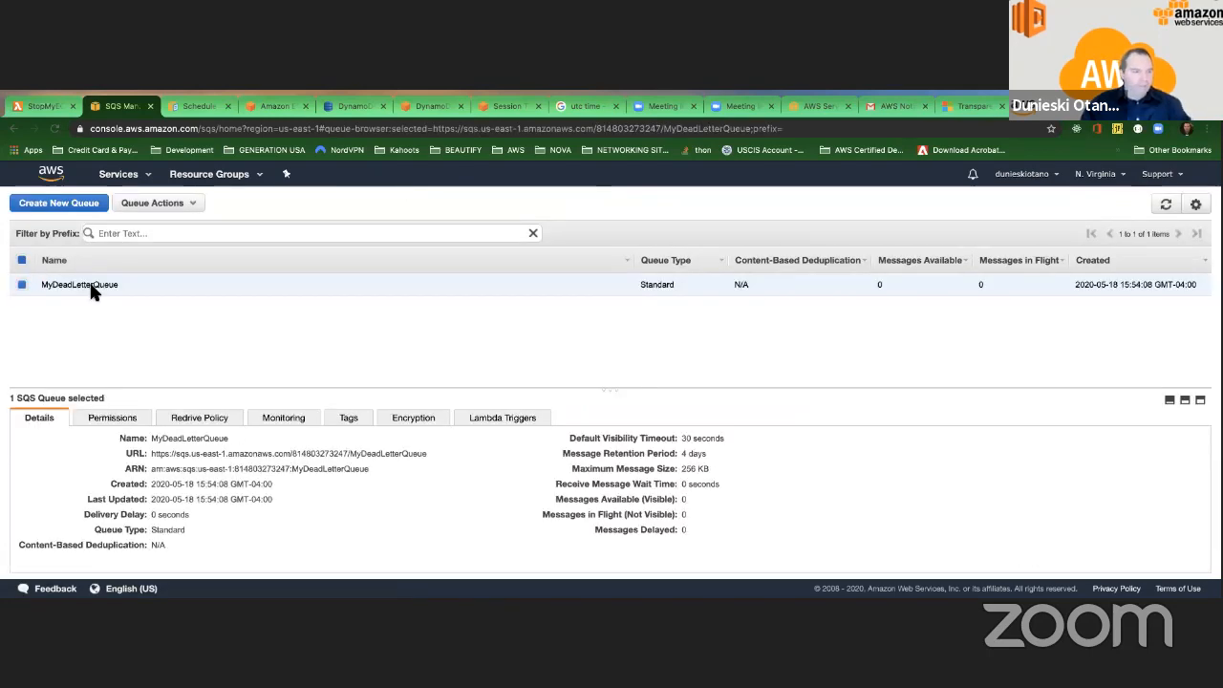
pyautogui.click(57, 202)
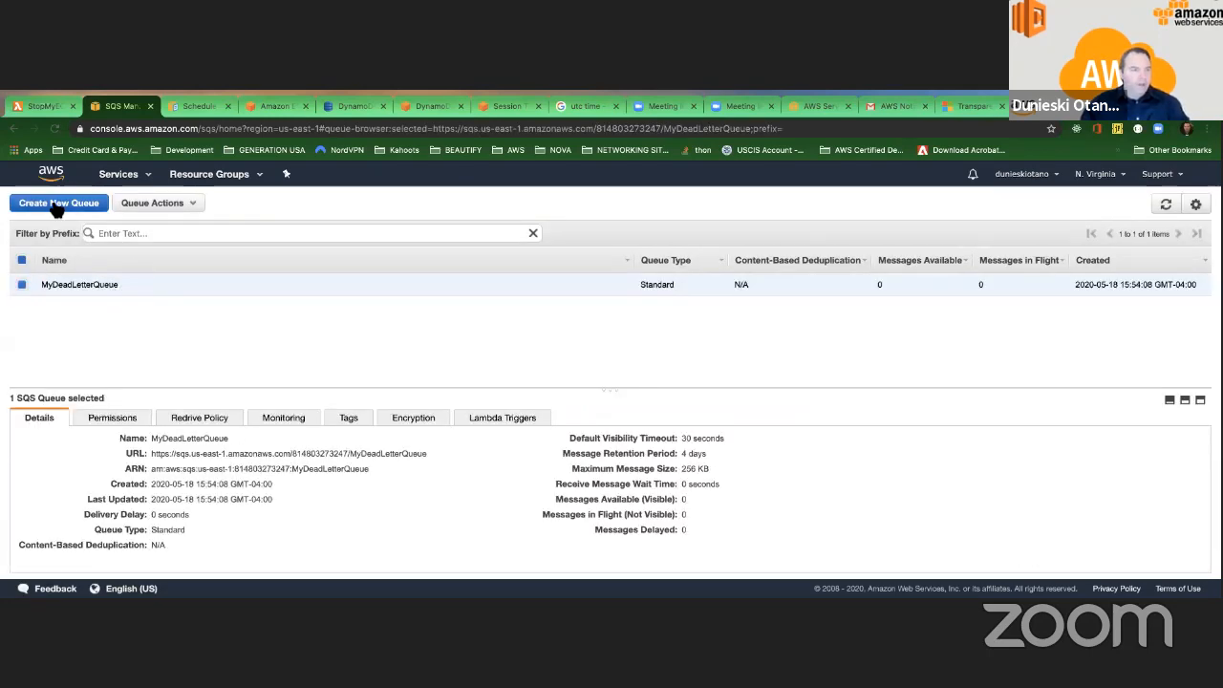
pyautogui.click(249, 294)
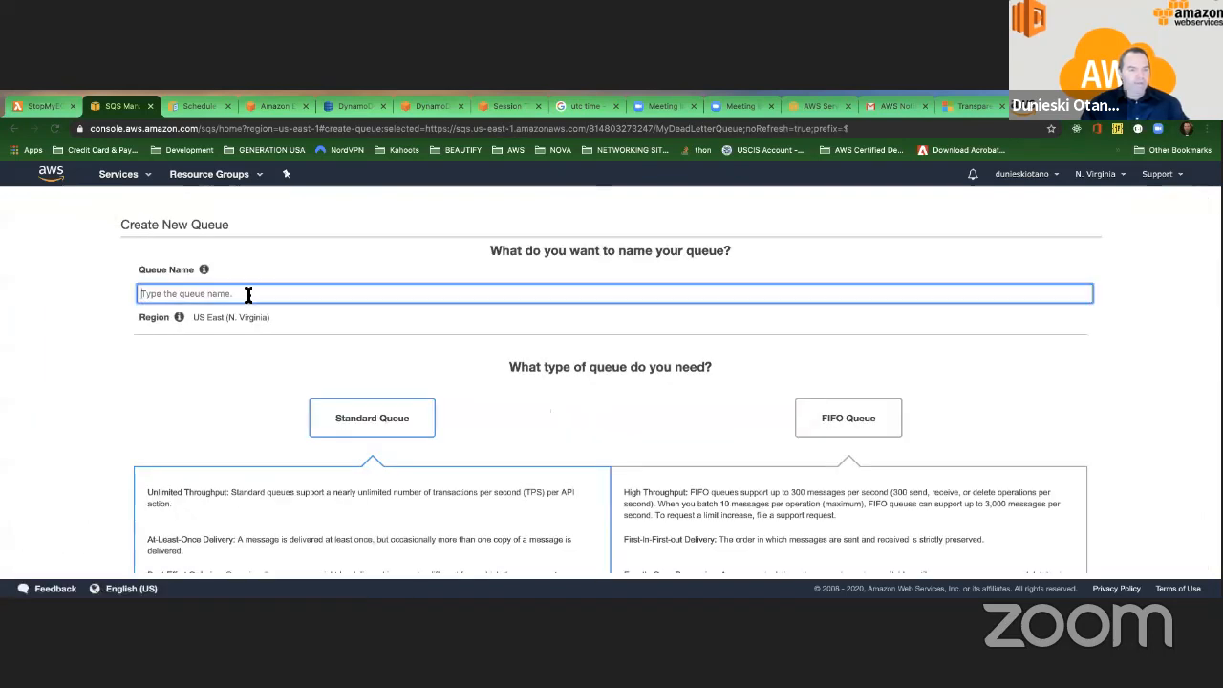
pyautogui.click(13, 128)
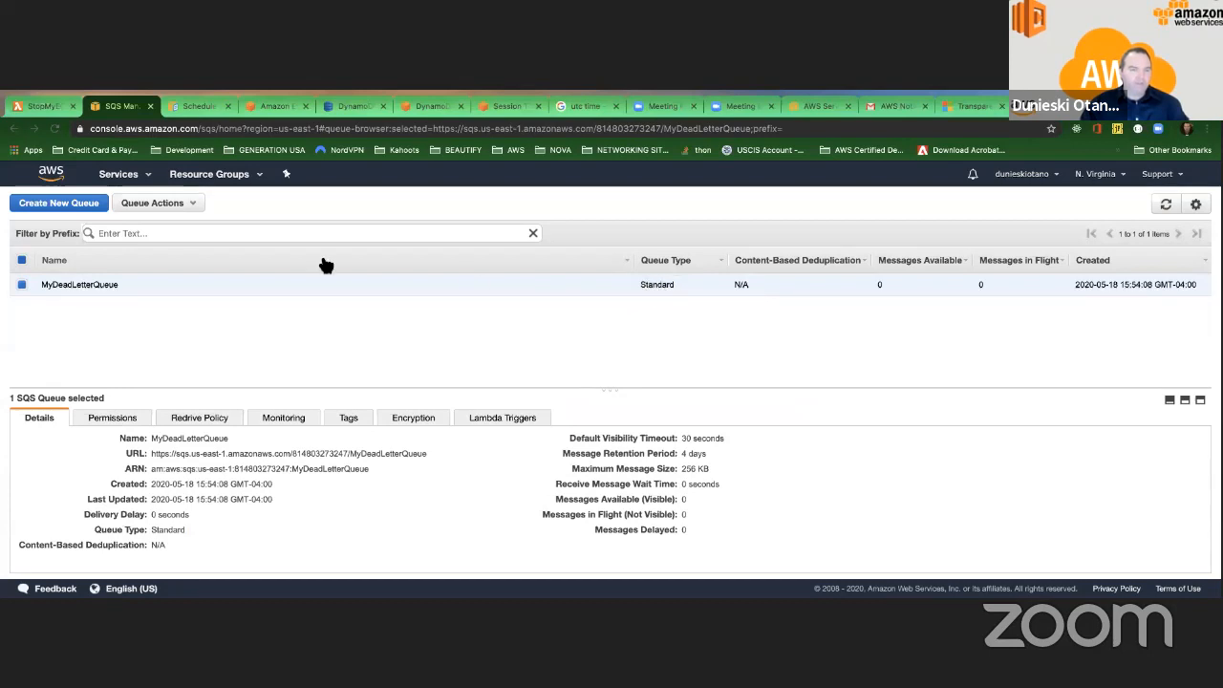
# Start a second new queue named MyMainQueue, keeping the standard queue type.
pyautogui.click(62, 205)
pyautogui.click(229, 295)
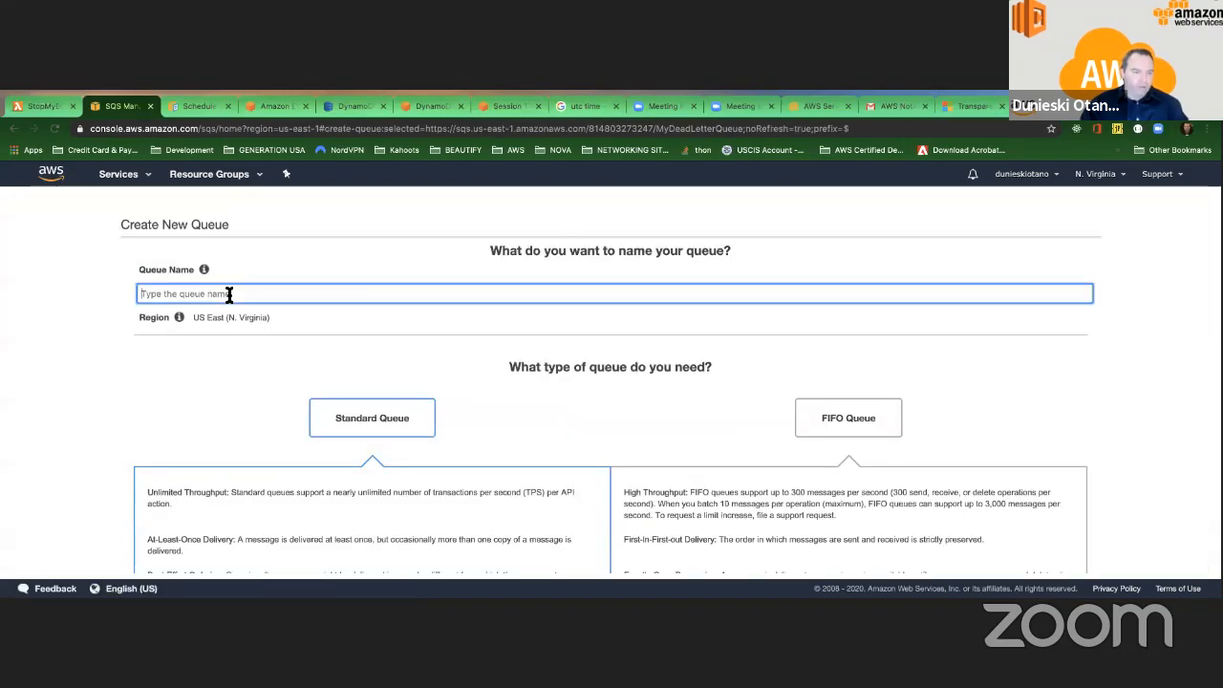
pyautogui.write('MyMainQ')
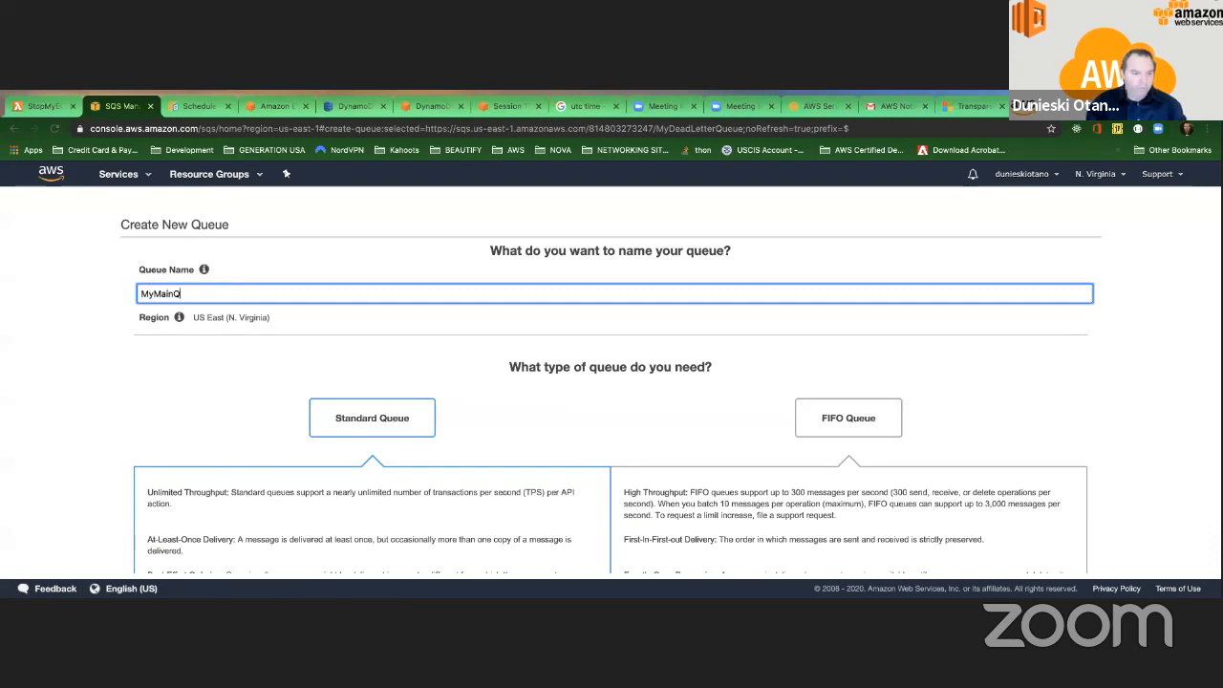
pyautogui.write('ueue')
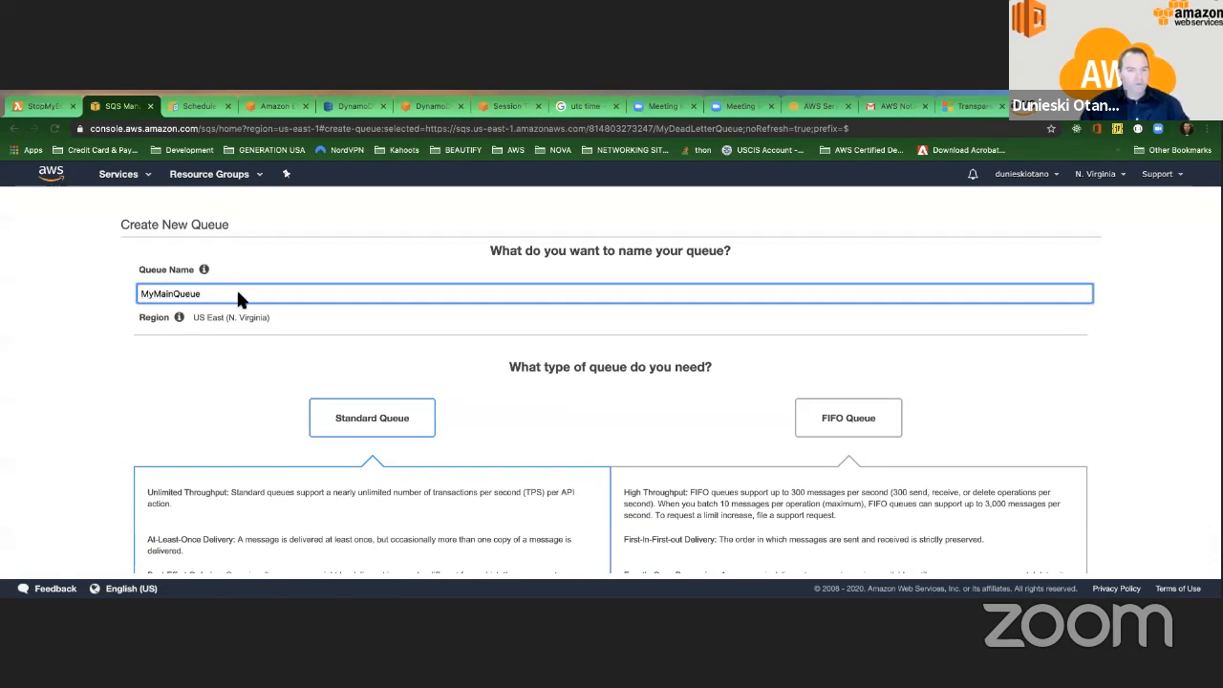
pyautogui.scroll(-1, 348, 344)
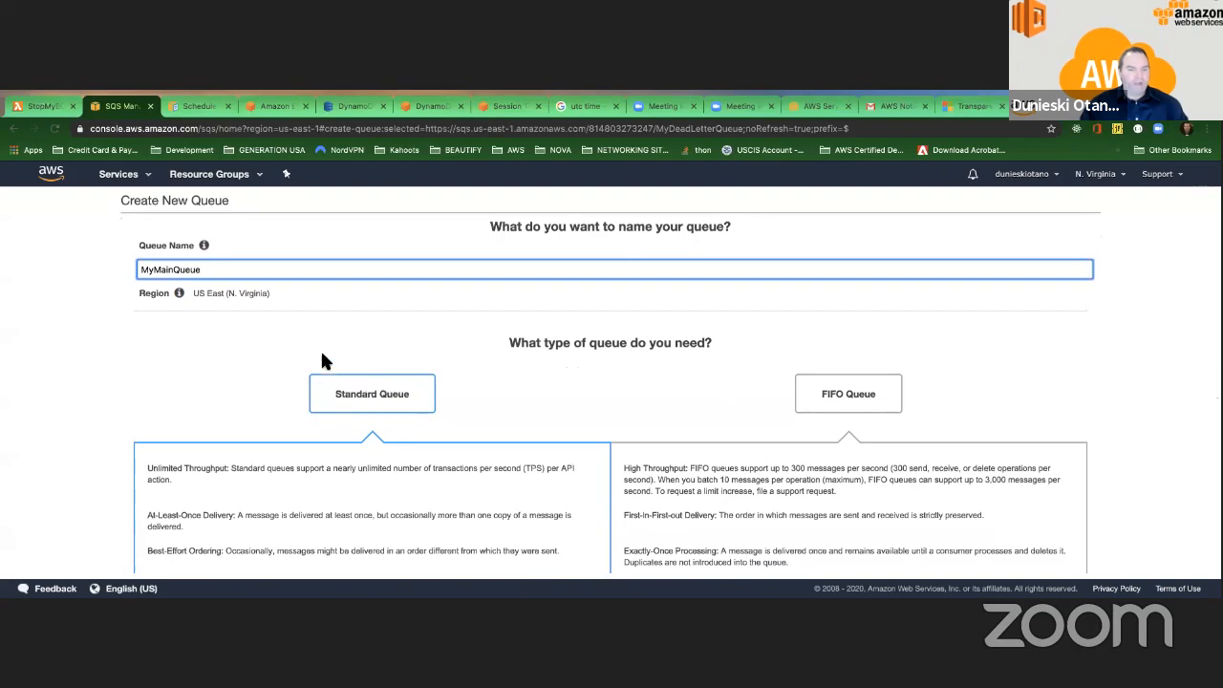
pyautogui.scroll(-1, 325, 355)
pyautogui.scroll(-5, 325, 356)
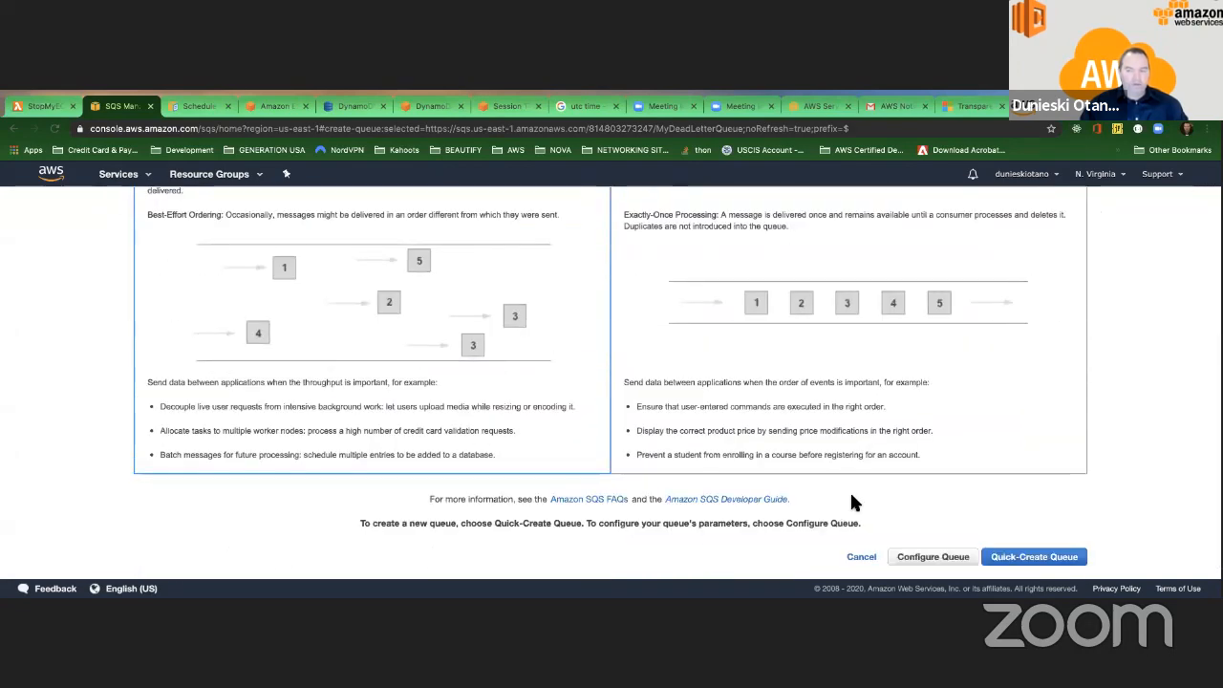
# Configure MyMainQueue with a redrive policy that uses MyDeadLetterQueue as dead letter queue and 3 maximum receives.
pyautogui.click(917, 556)
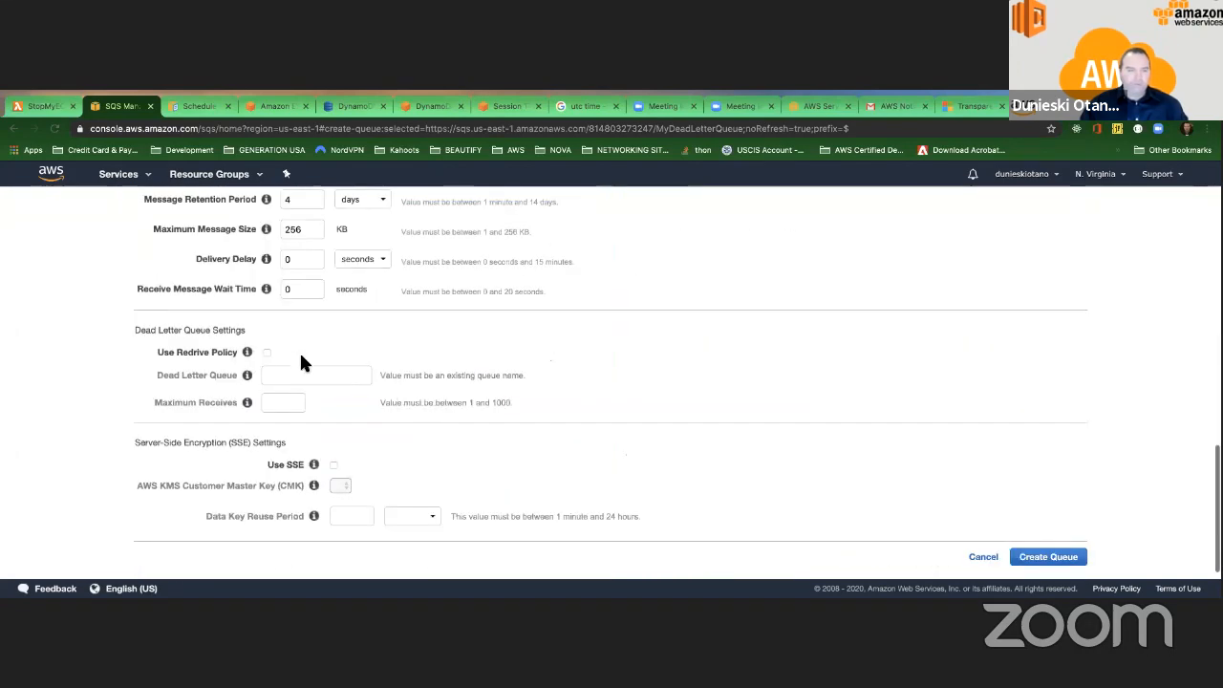
pyautogui.click(265, 353)
pyautogui.click(278, 375)
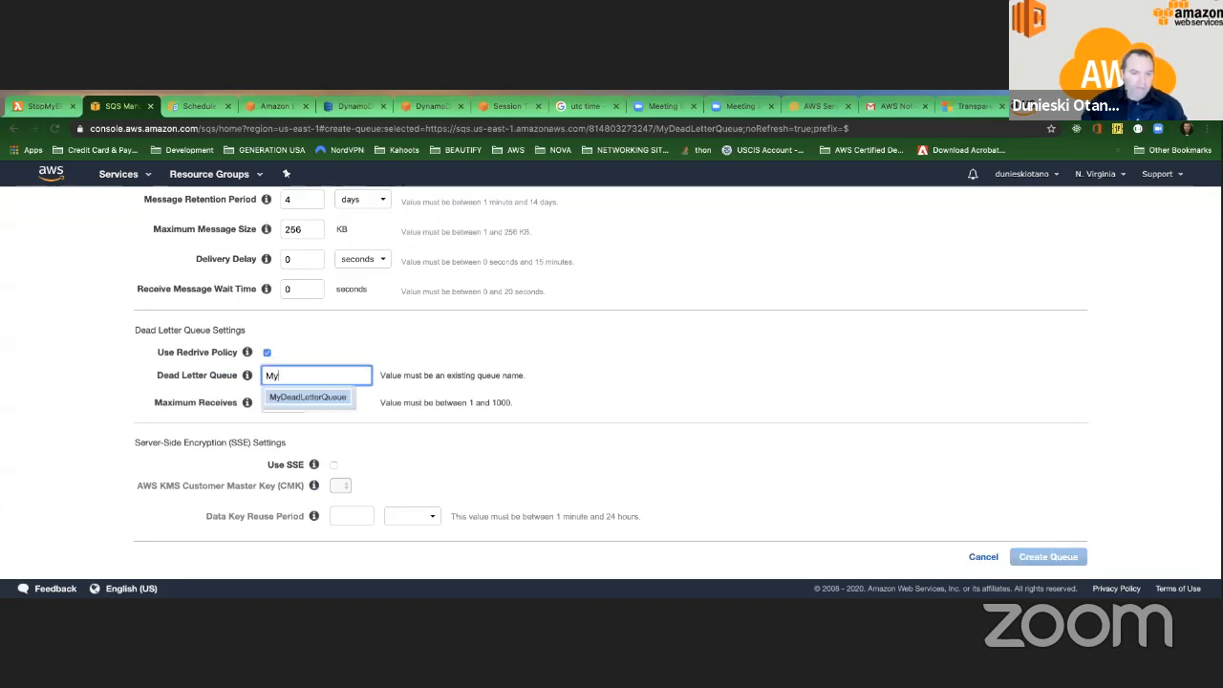
pyautogui.click(298, 397)
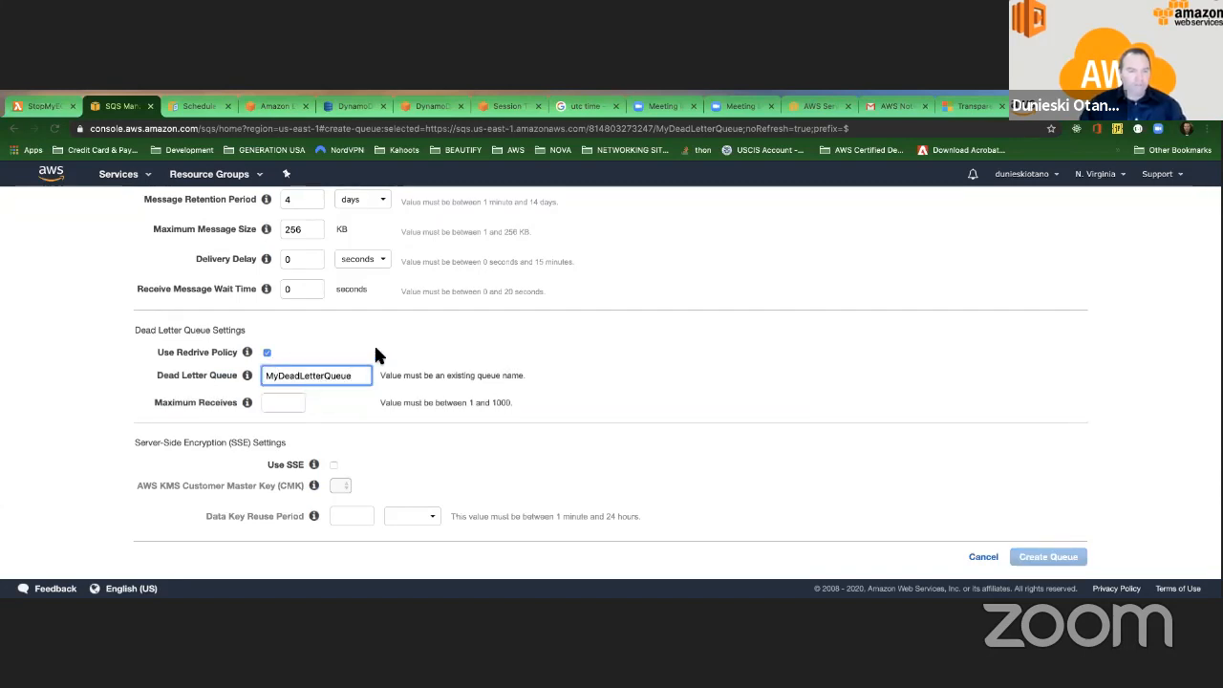
pyautogui.click(281, 402)
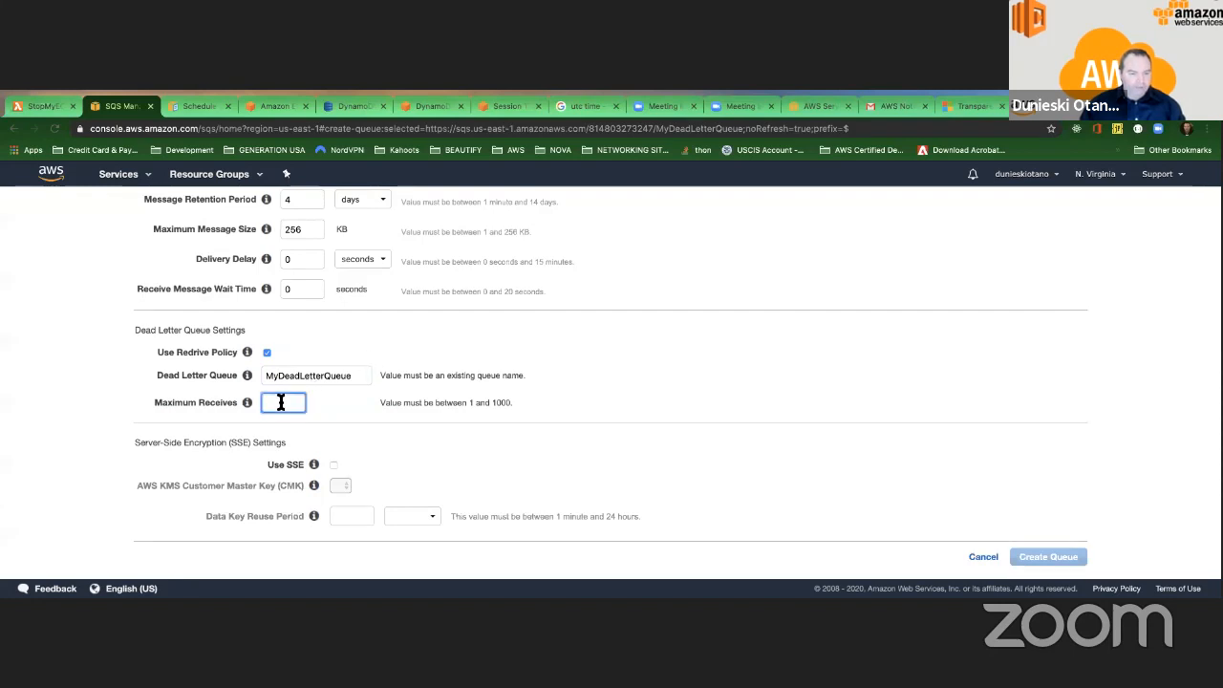
pyautogui.write('3')
pyautogui.click(339, 424)
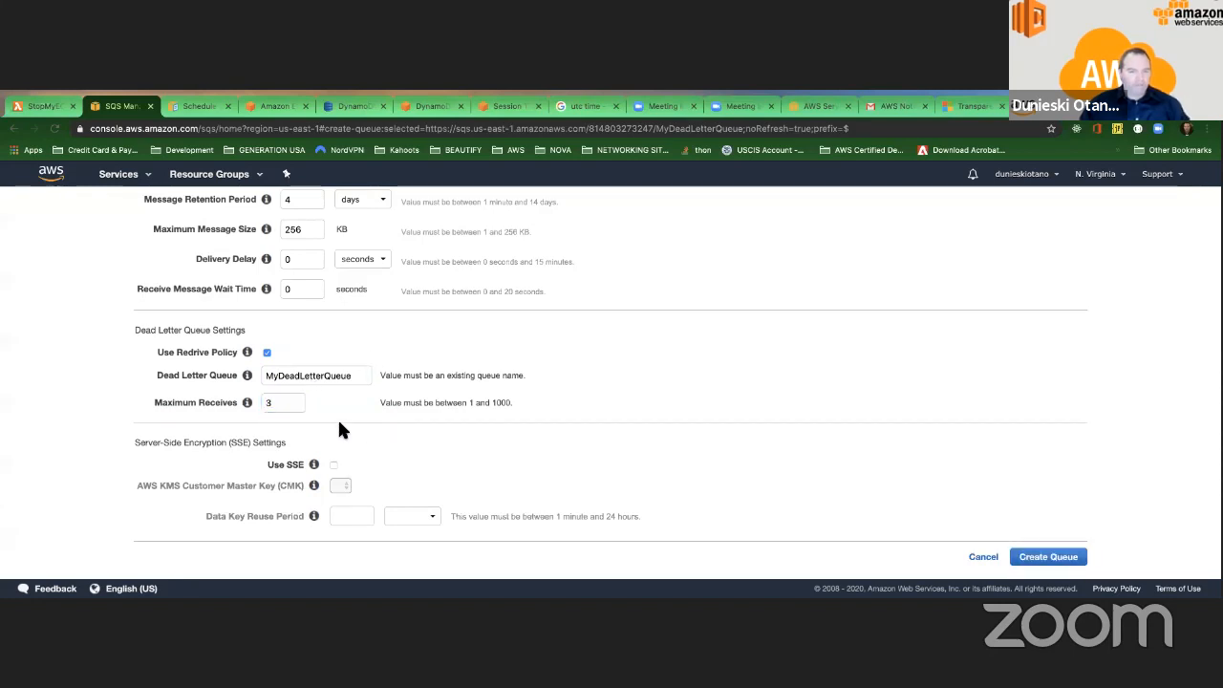
# Review the dead letter queue name and maximum receives, and create the queue with these settings.
pyautogui.doubleClick(272, 402)
pyautogui.scroll(1, 276, 402)
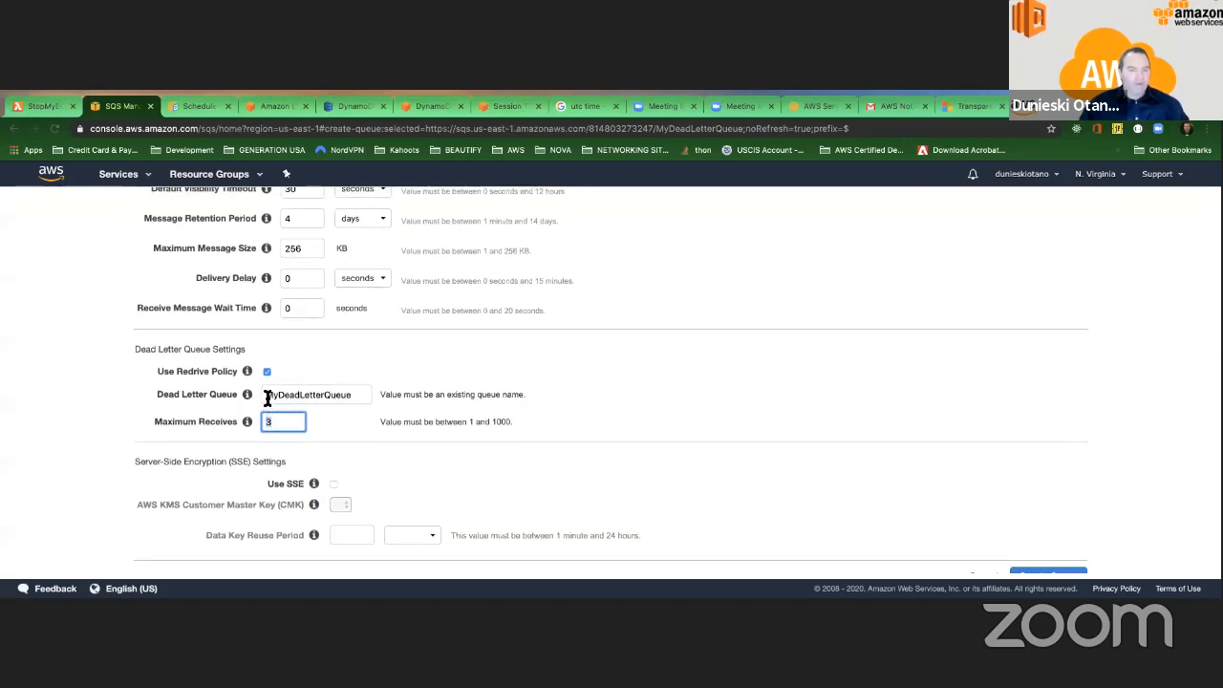
pyautogui.moveTo(267, 395); pyautogui.dragTo(360, 394)
pyautogui.click(389, 365)
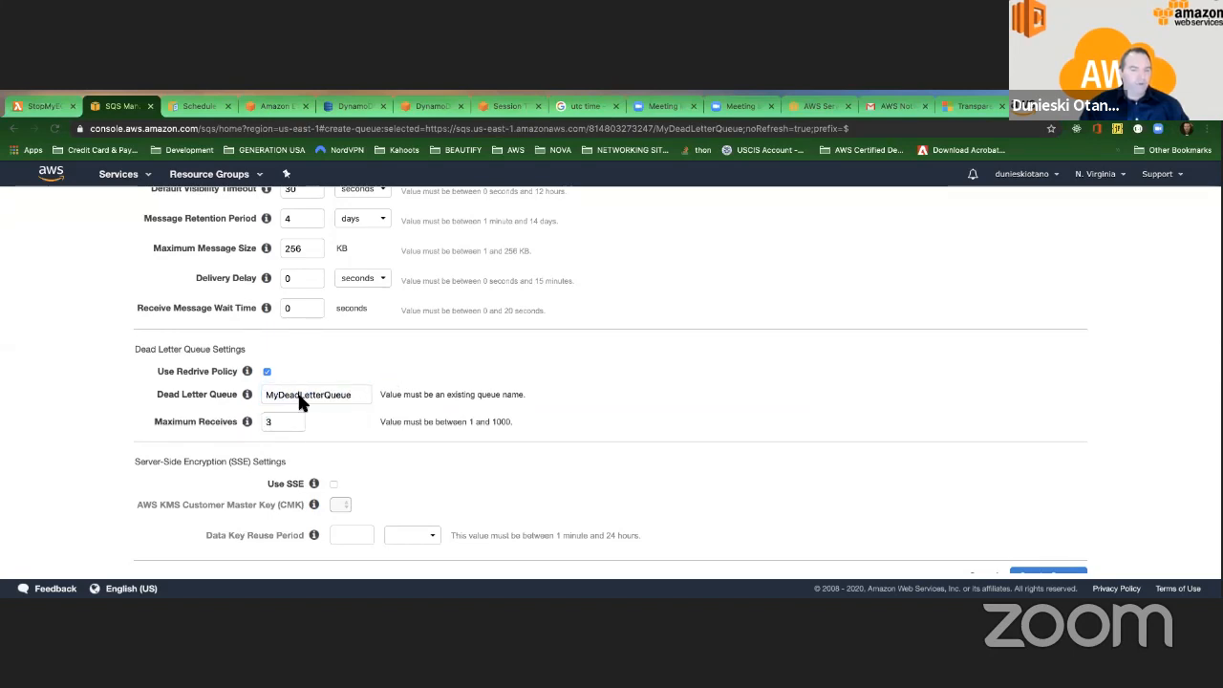
pyautogui.doubleClick(272, 422)
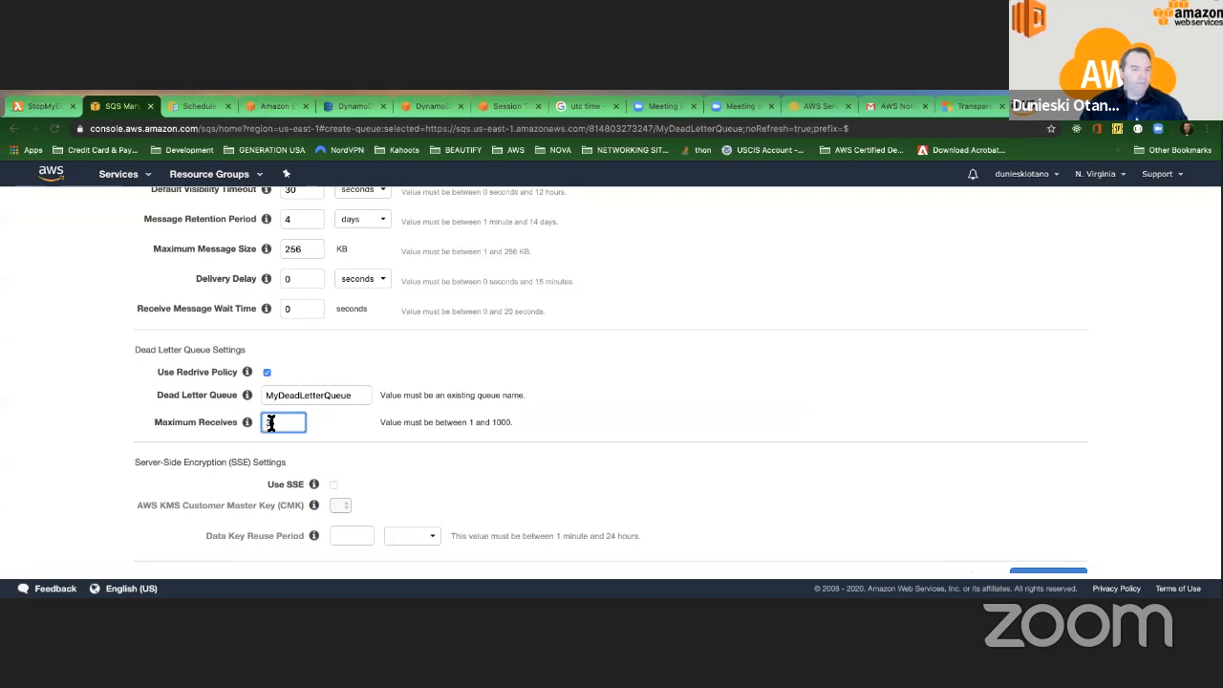
pyautogui.click(271, 423)
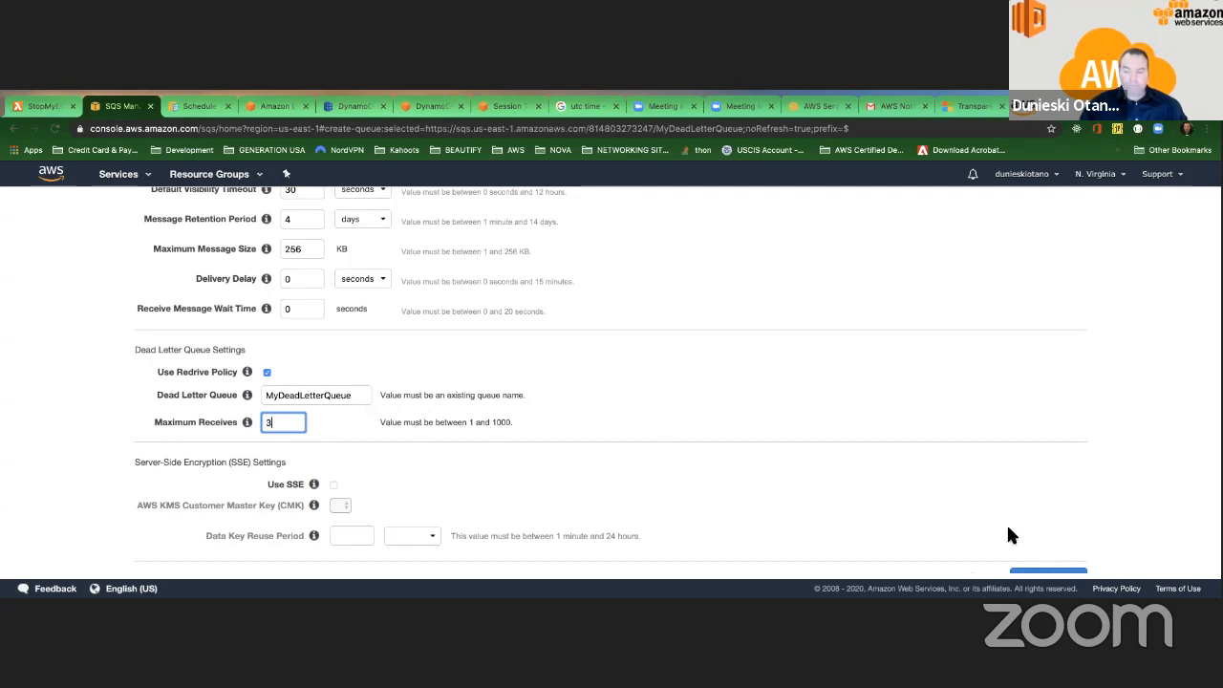
pyautogui.scroll(-1, 1010, 538)
pyautogui.click(1045, 558)
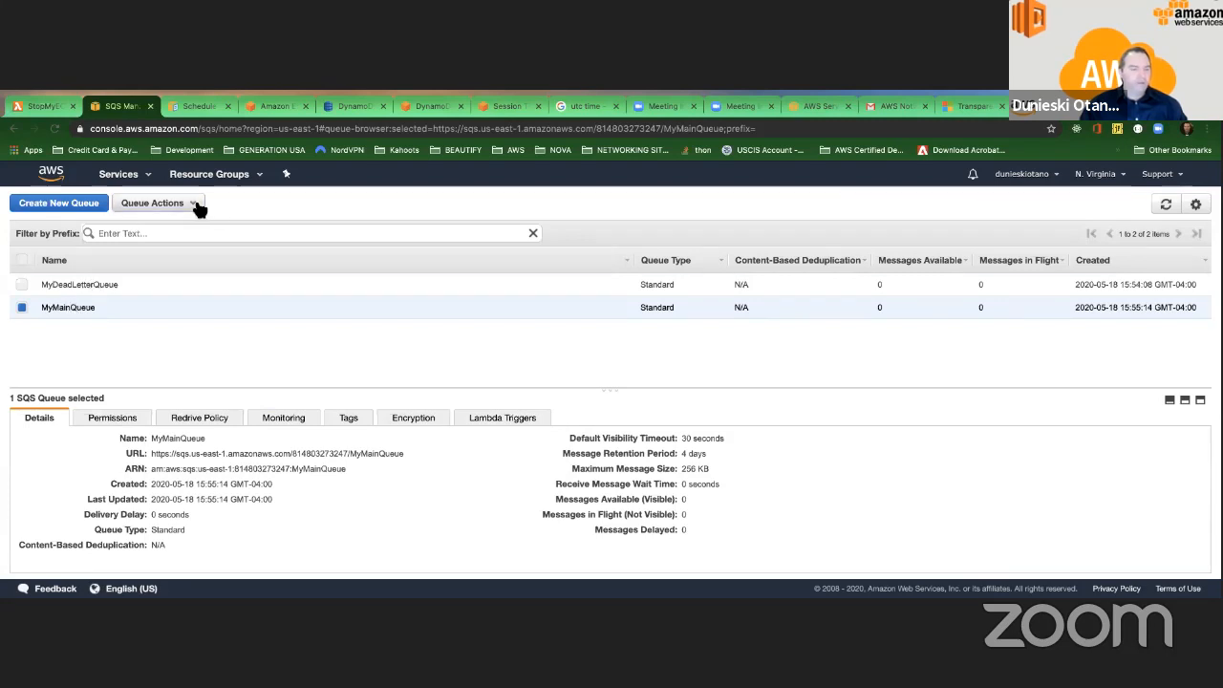
# Send the message "This is my message" to MyMainQueue.
pyautogui.click(158, 203)
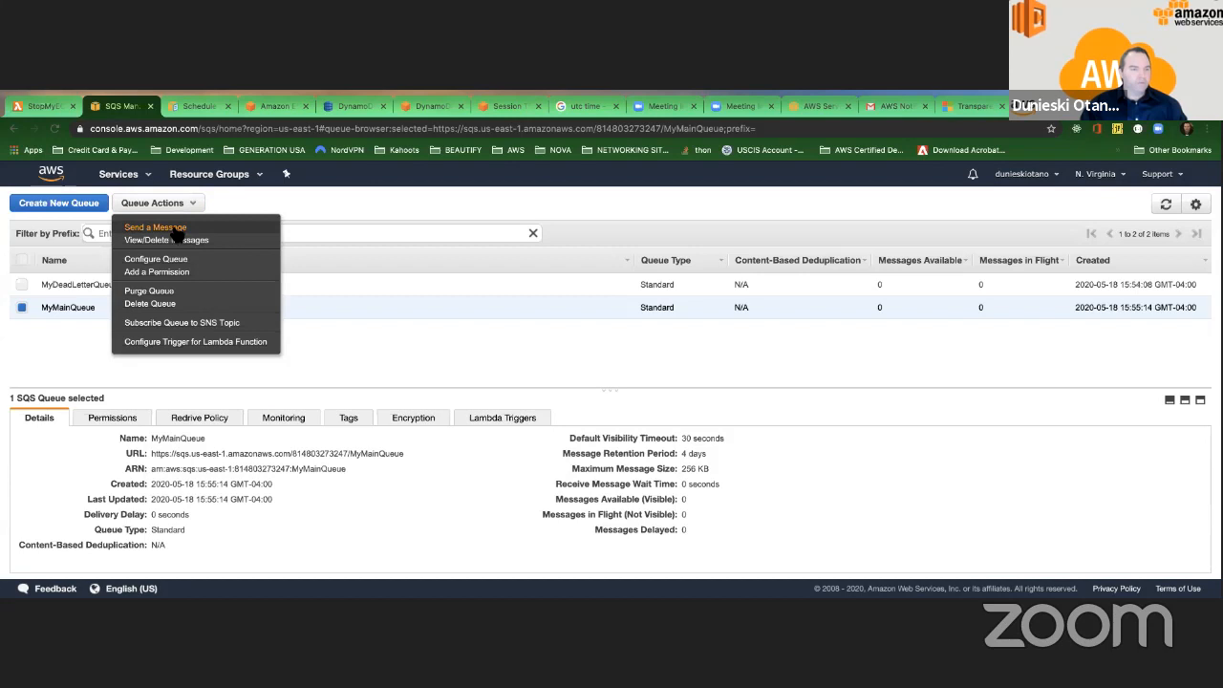
pyautogui.click(178, 230)
pyautogui.click(454, 270)
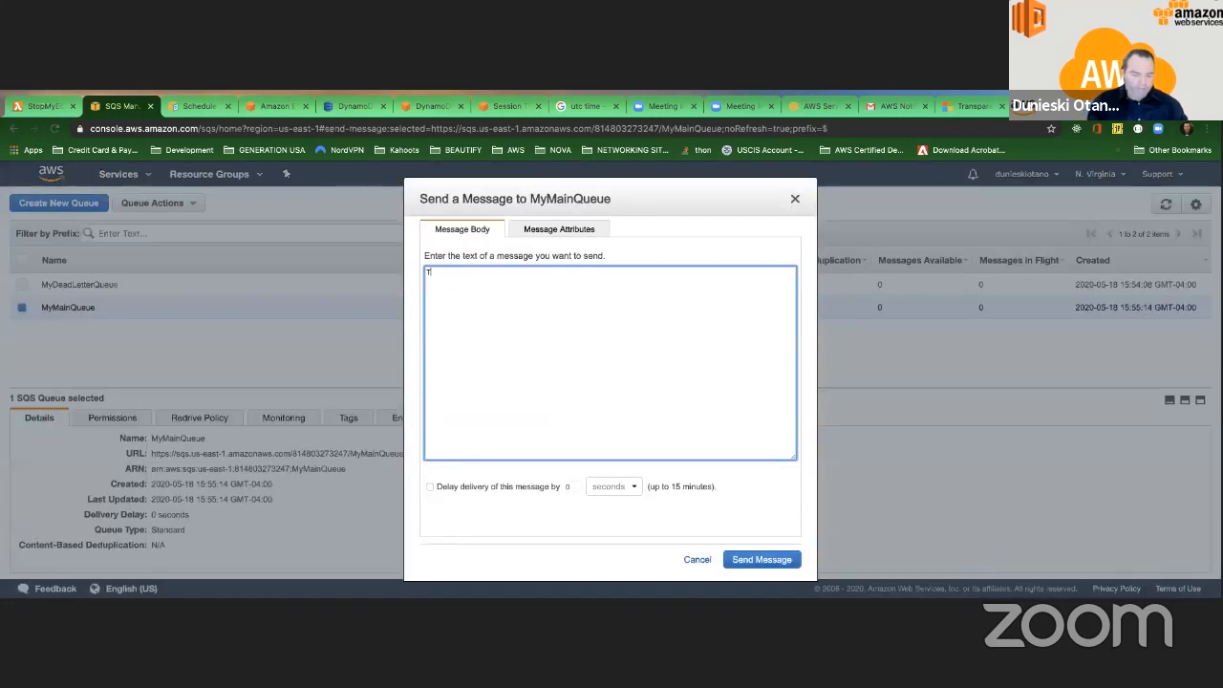
pyautogui.write('This is my me')
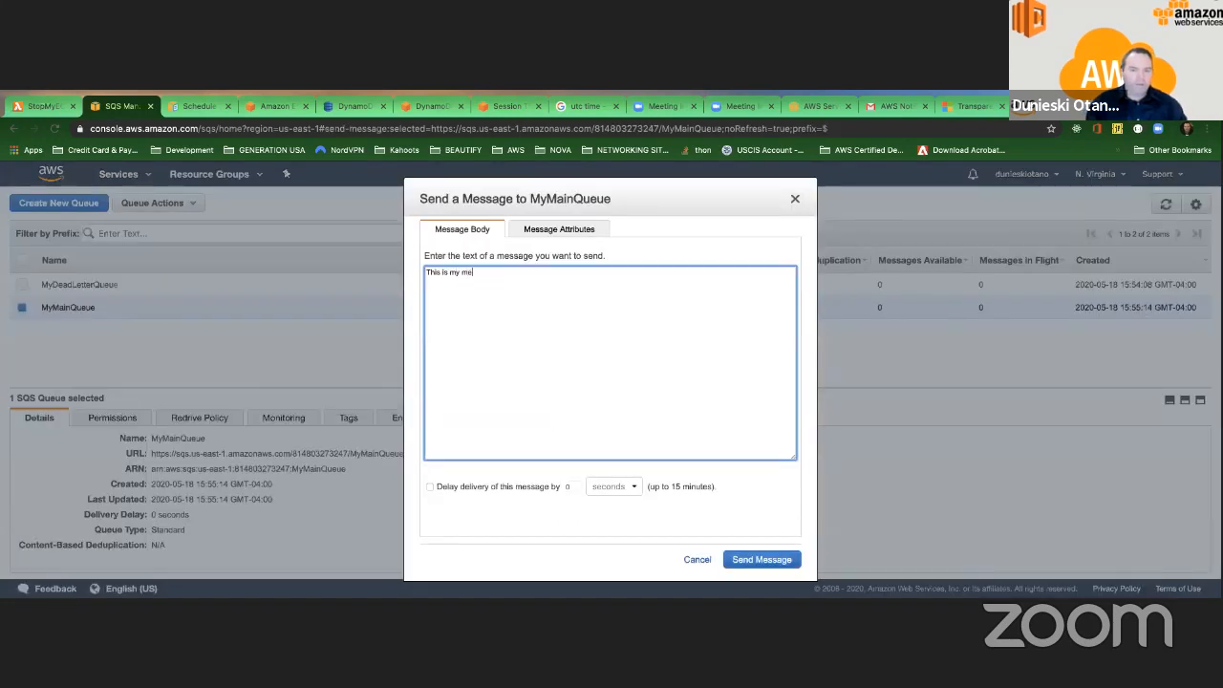
pyautogui.write('ssage')
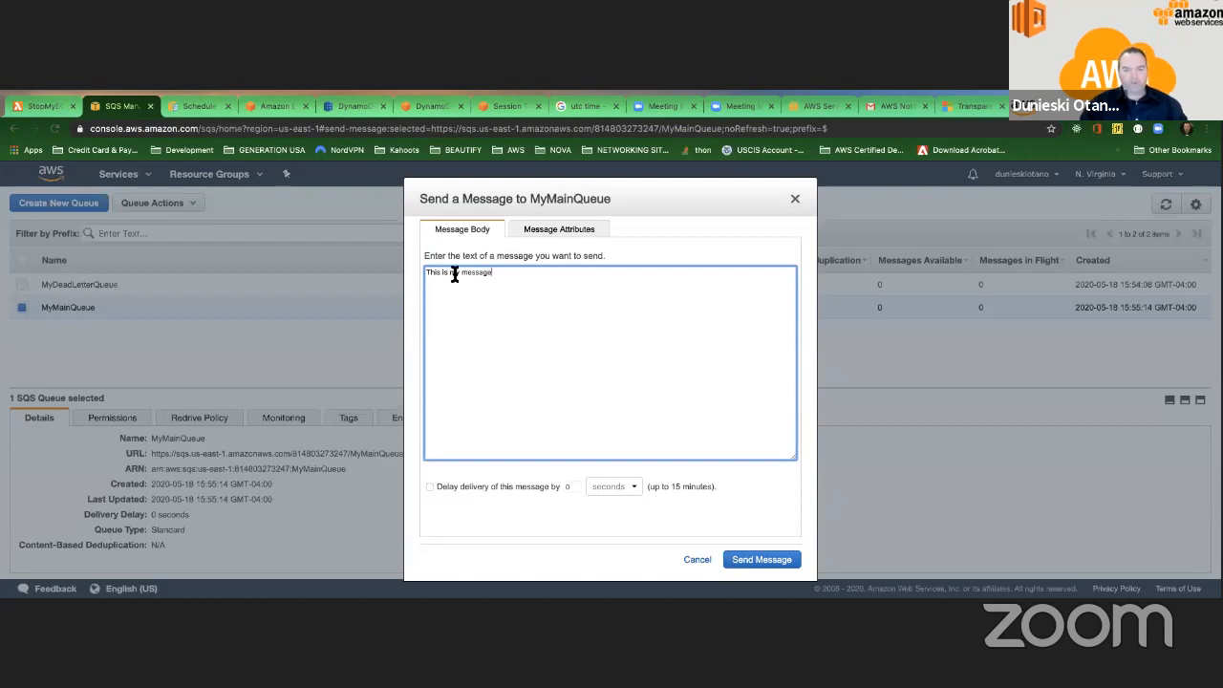
pyautogui.click(779, 564)
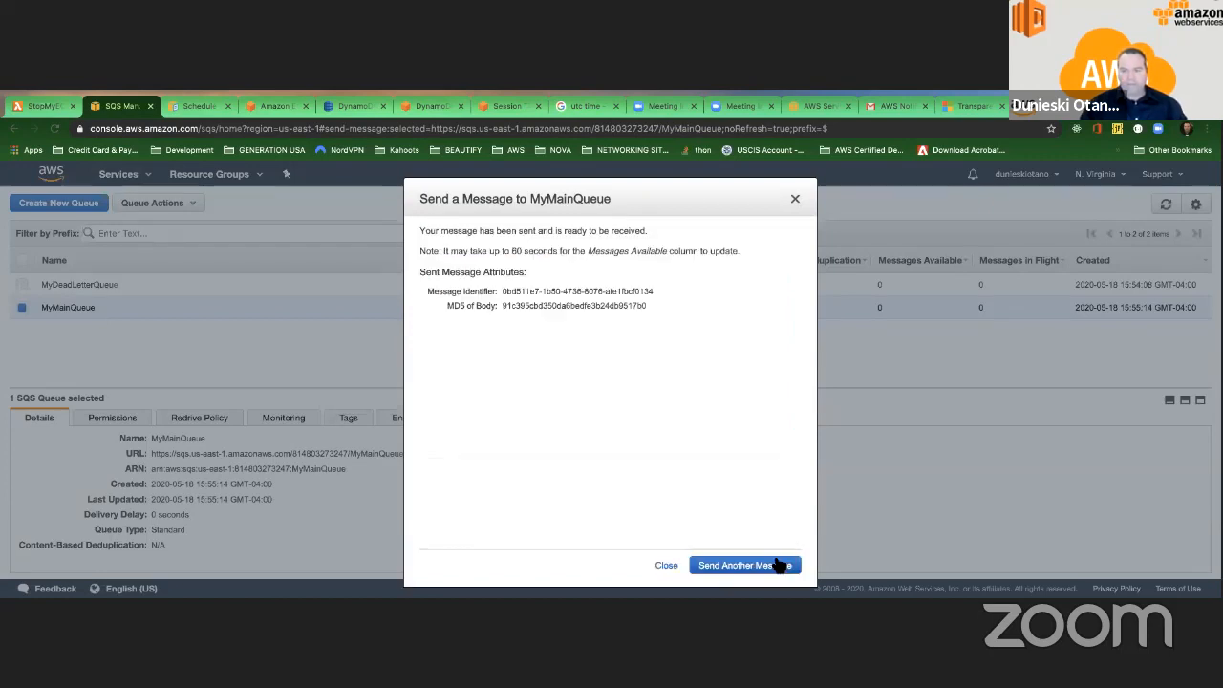
# Send another message to the same queue with the text "This is my message 2".
pyautogui.click(762, 568)
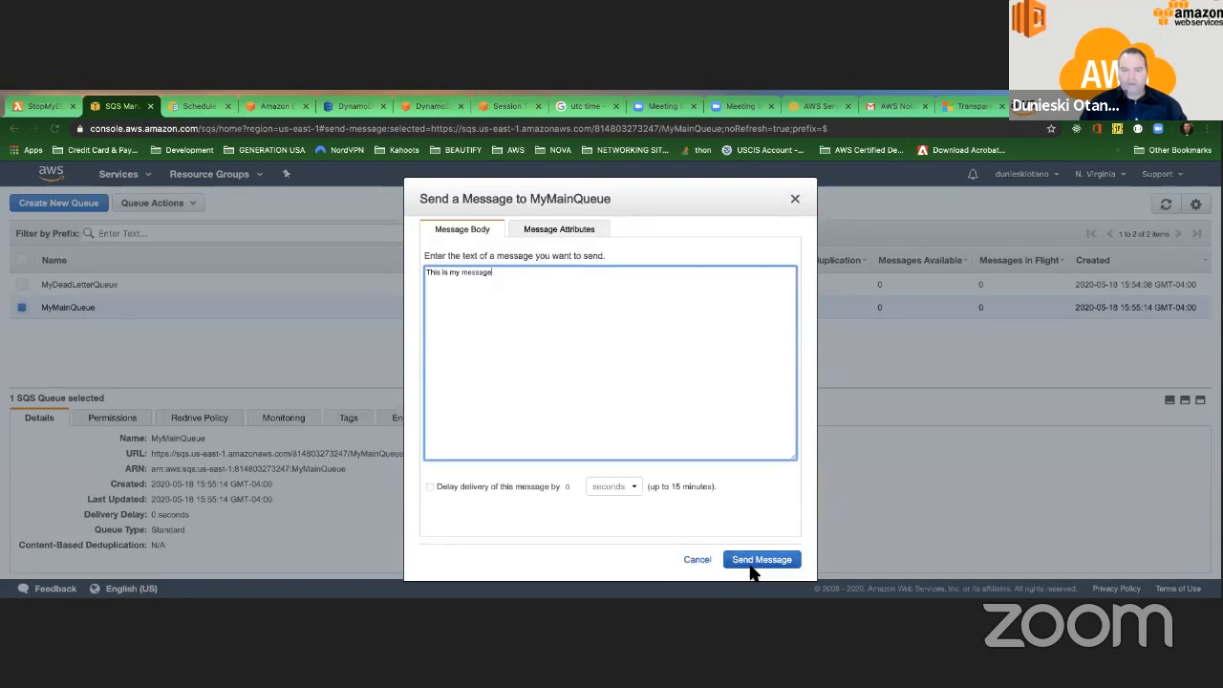
pyautogui.click(503, 276)
pyautogui.write('2')
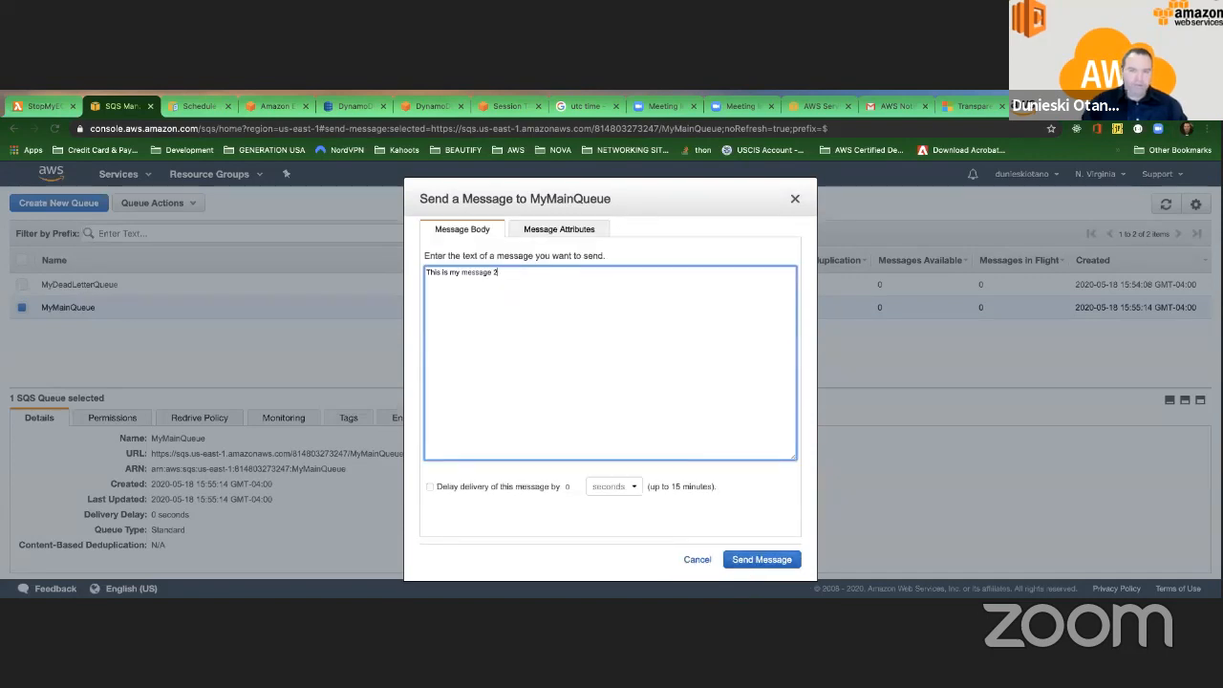
pyautogui.click(770, 561)
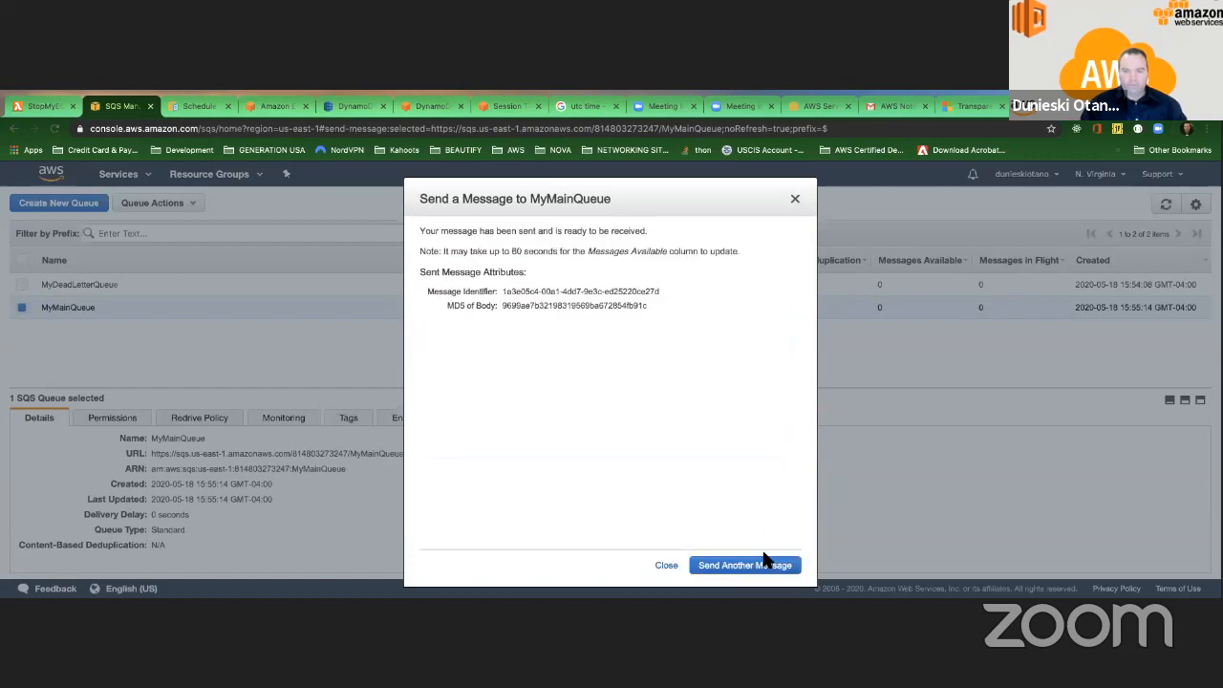
# Send a third message reading "This is my message 3" and close the message dialog.
pyautogui.click(769, 565)
pyautogui.click(526, 284)
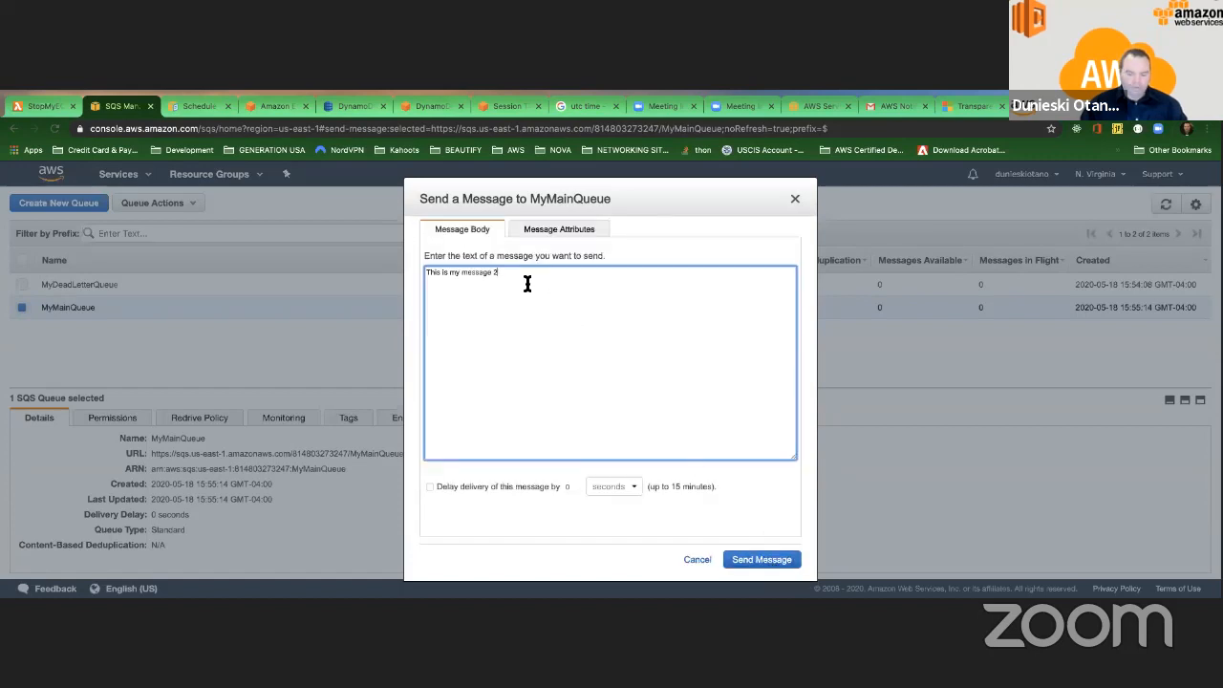
pyautogui.press('BackSpace')
pyautogui.write('3')
pyautogui.click(777, 561)
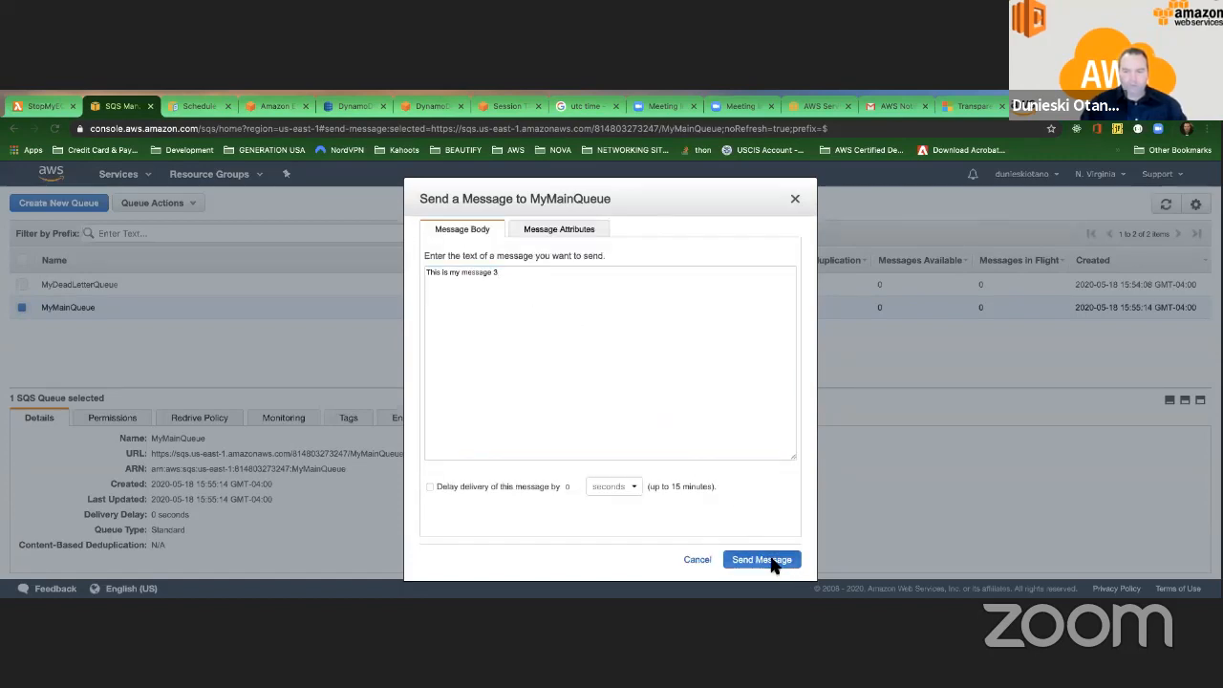
pyautogui.click(665, 564)
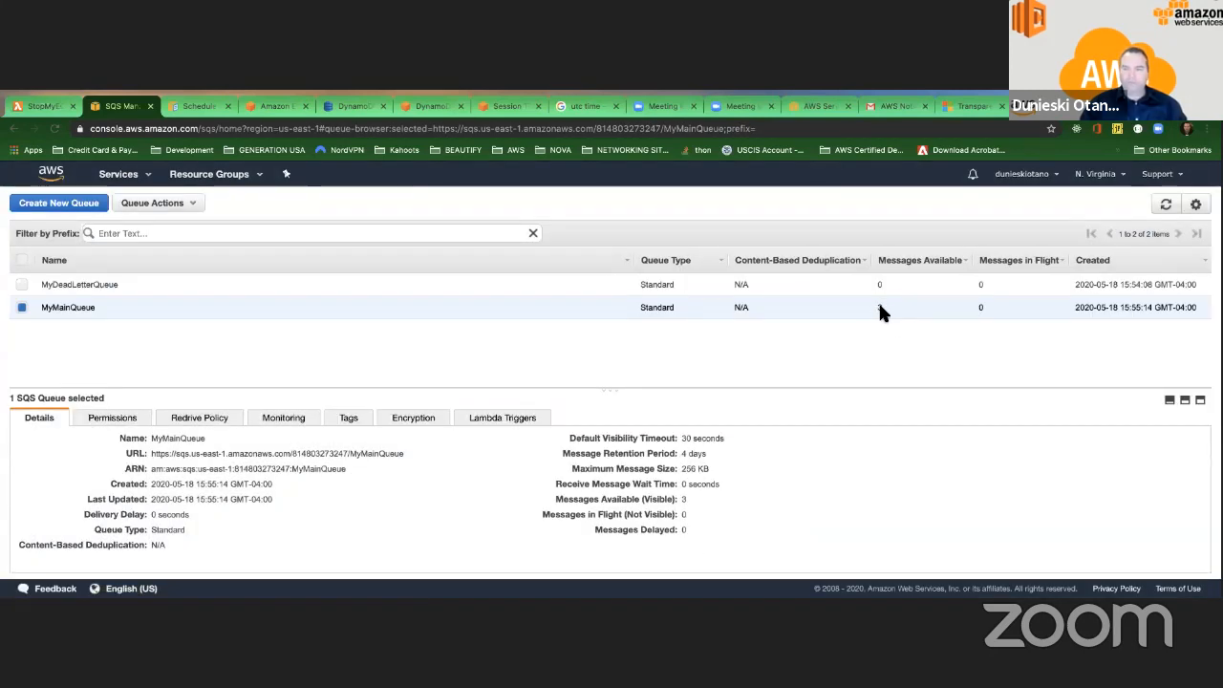
# View the messages in MyMainQueue, poll the queue for messages four times in a row and close the viewer.
pyautogui.rightClick(819, 313)
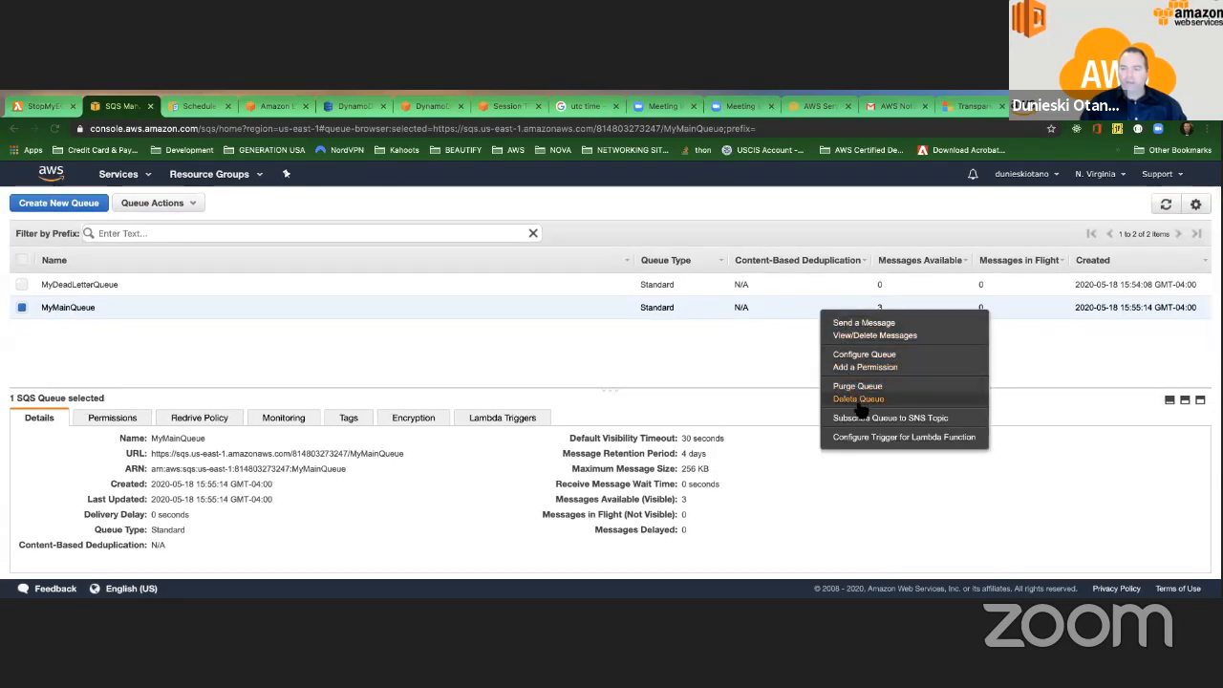
pyautogui.click(861, 336)
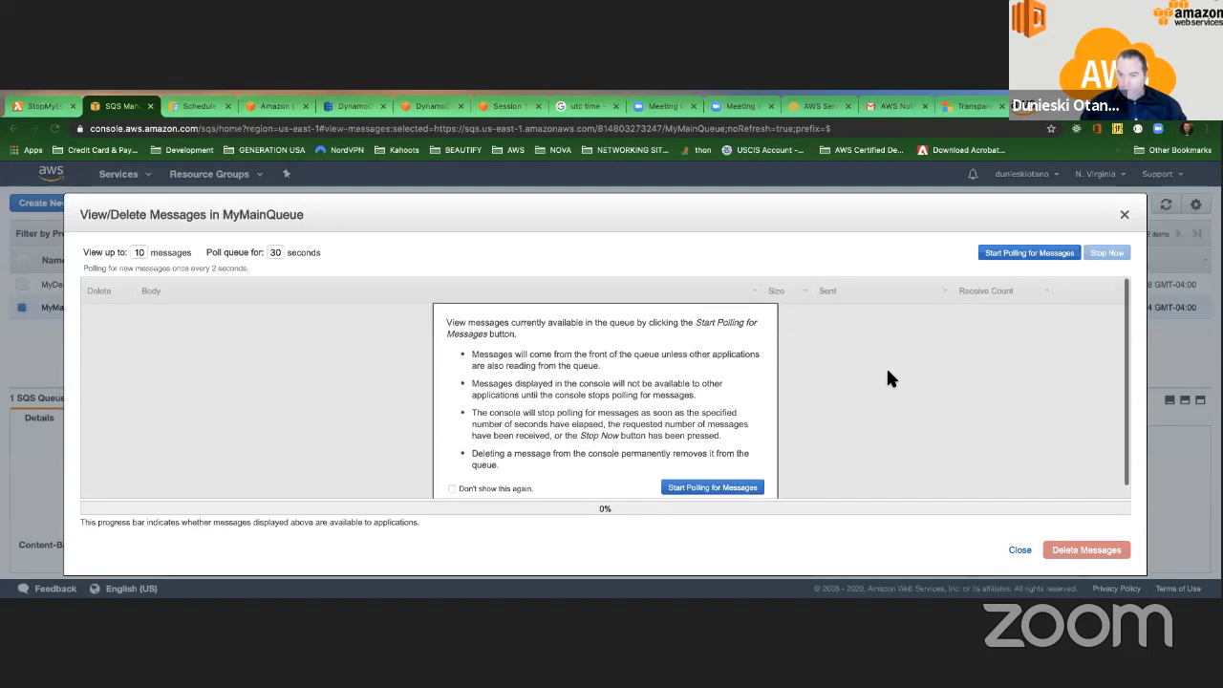
pyautogui.click(710, 474)
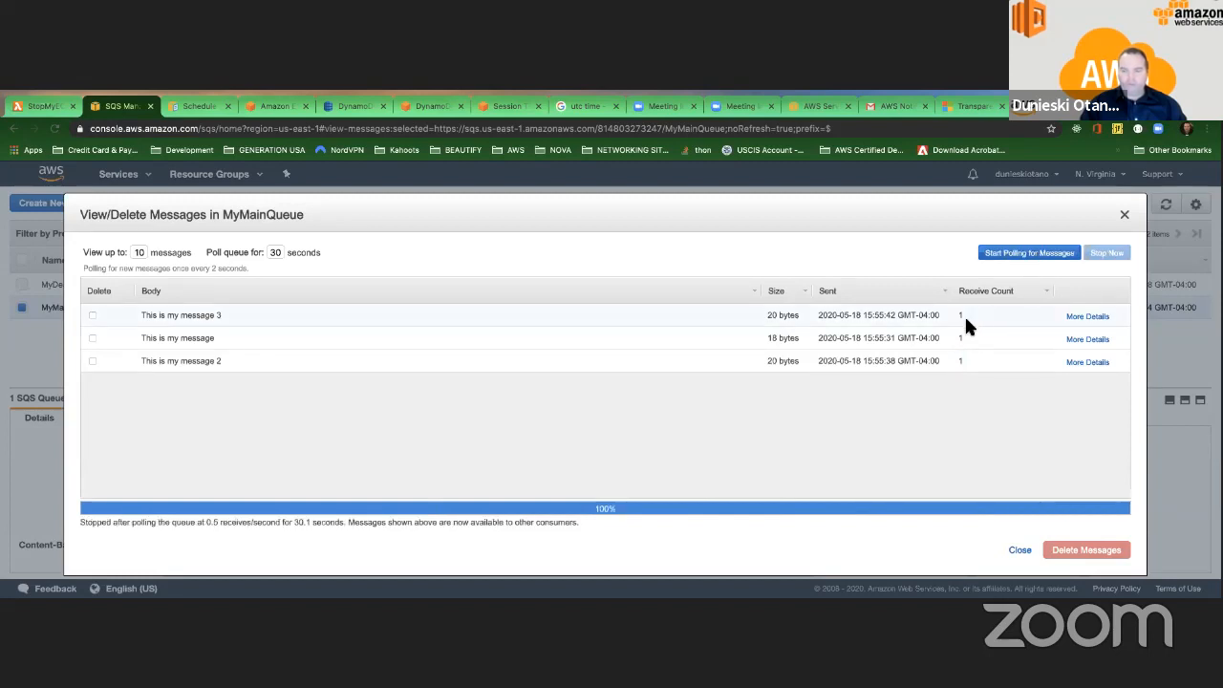
pyautogui.click(1020, 256)
pyautogui.click(1037, 256)
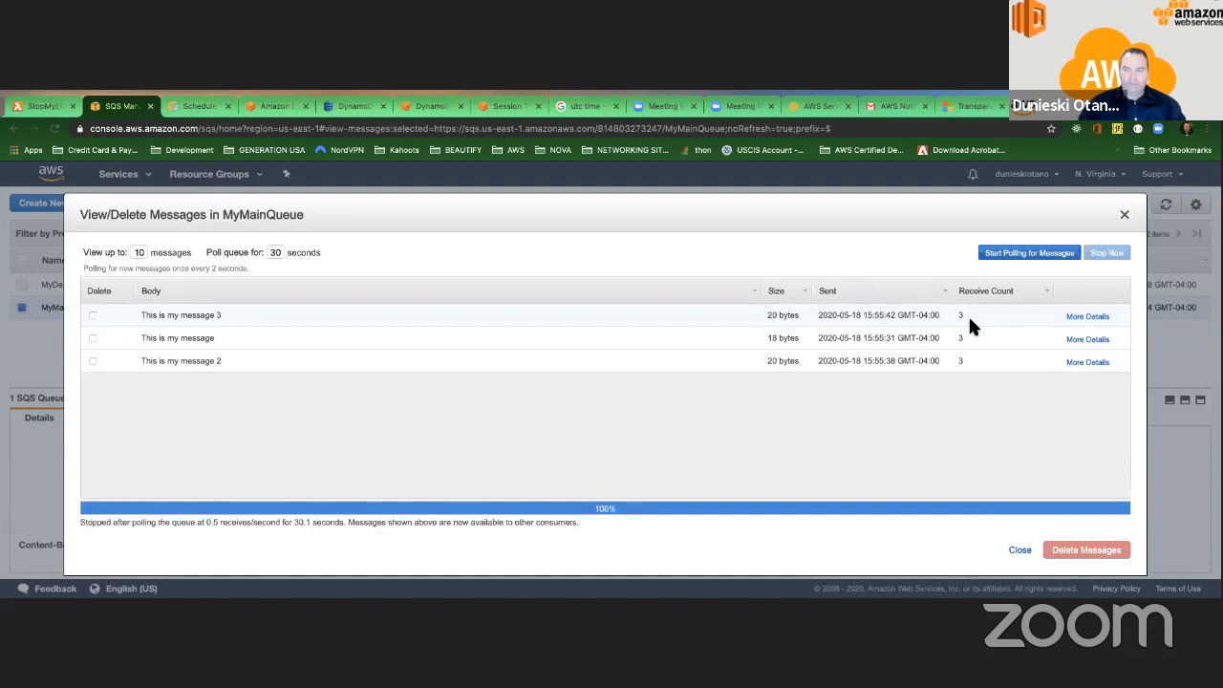
pyautogui.click(1033, 254)
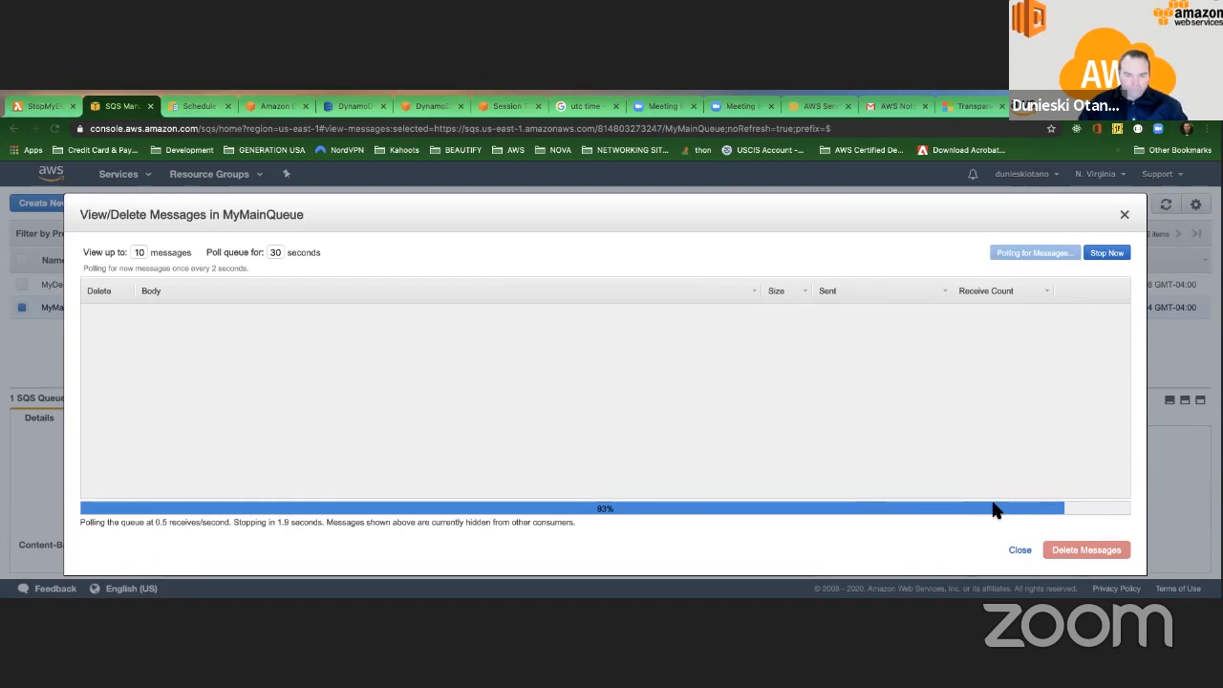
pyautogui.click(1019, 550)
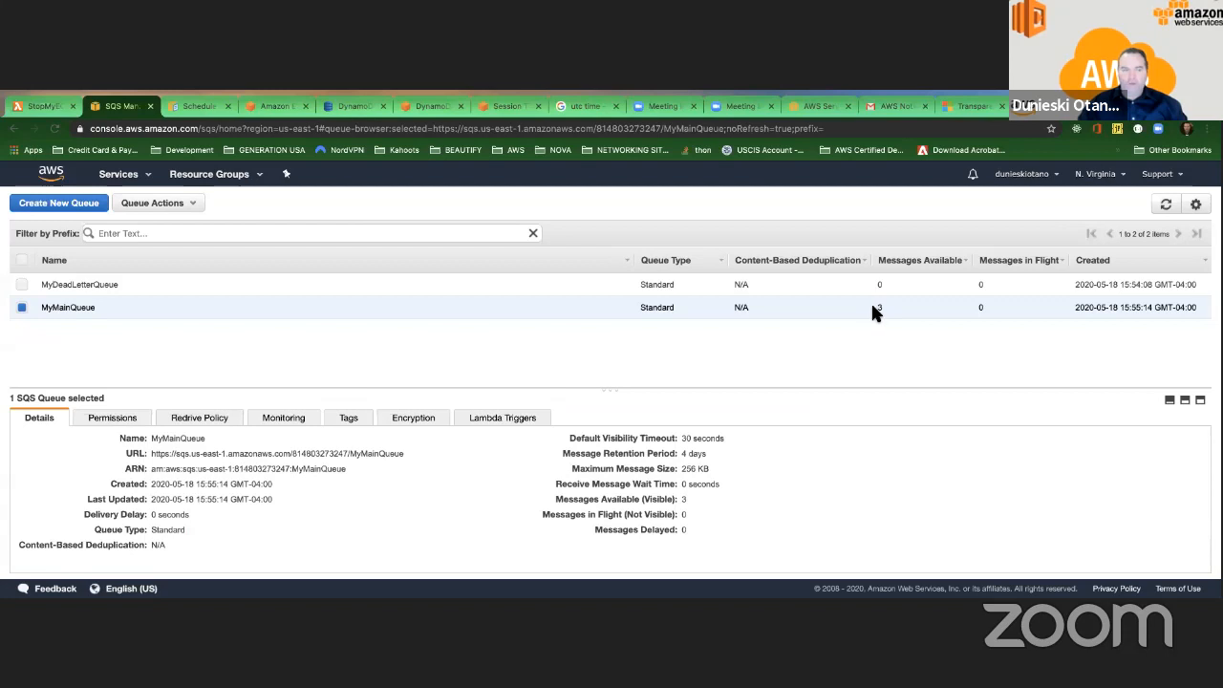
# Refresh the queue list and examine MyDeadLetterQueue's available messages, source queues and default visibility timeout.
pyautogui.click(1165, 206)
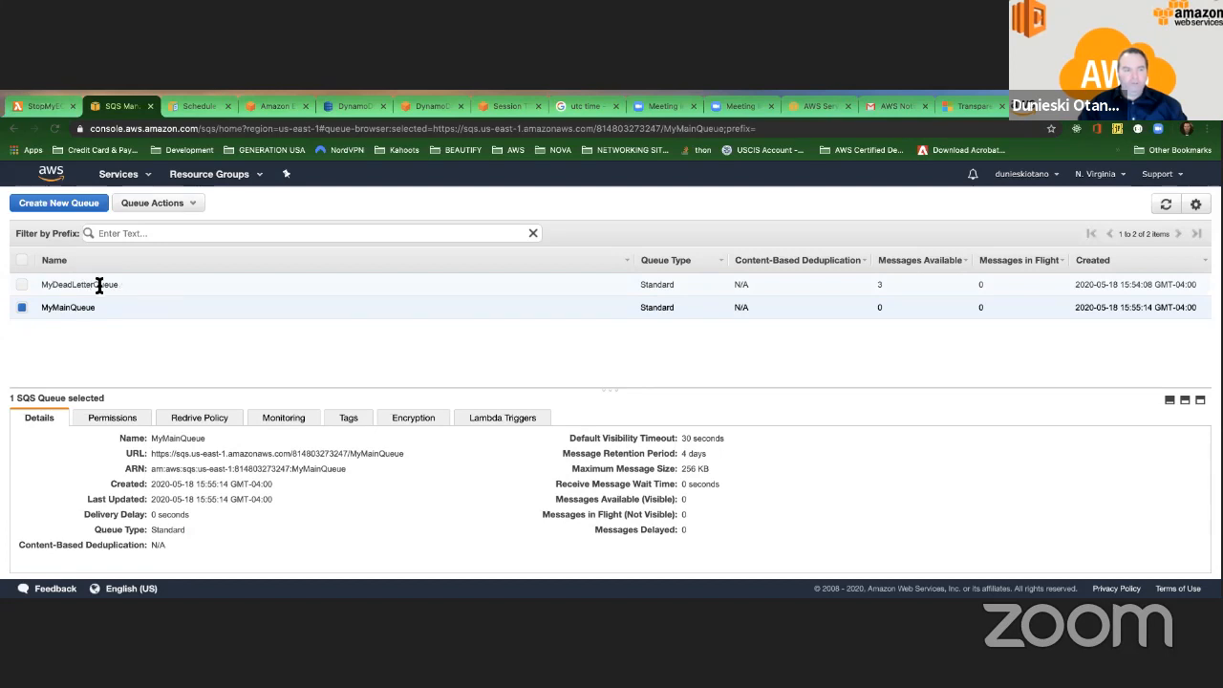
pyautogui.click(882, 285)
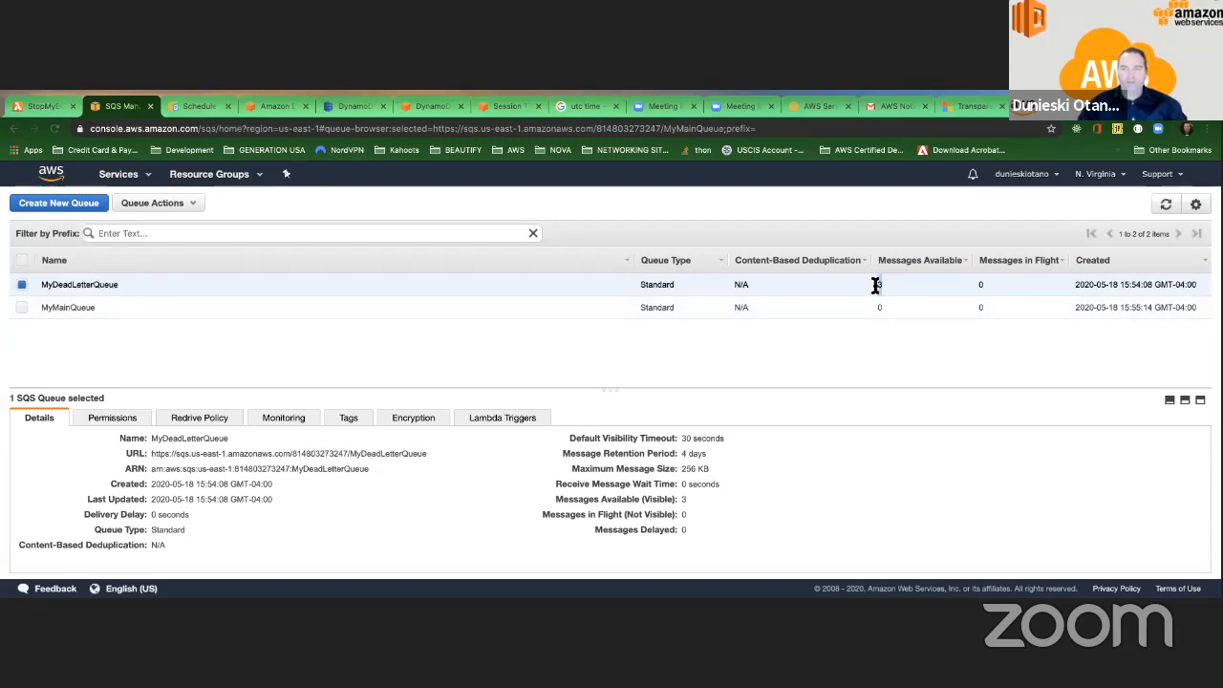
pyautogui.click(203, 425)
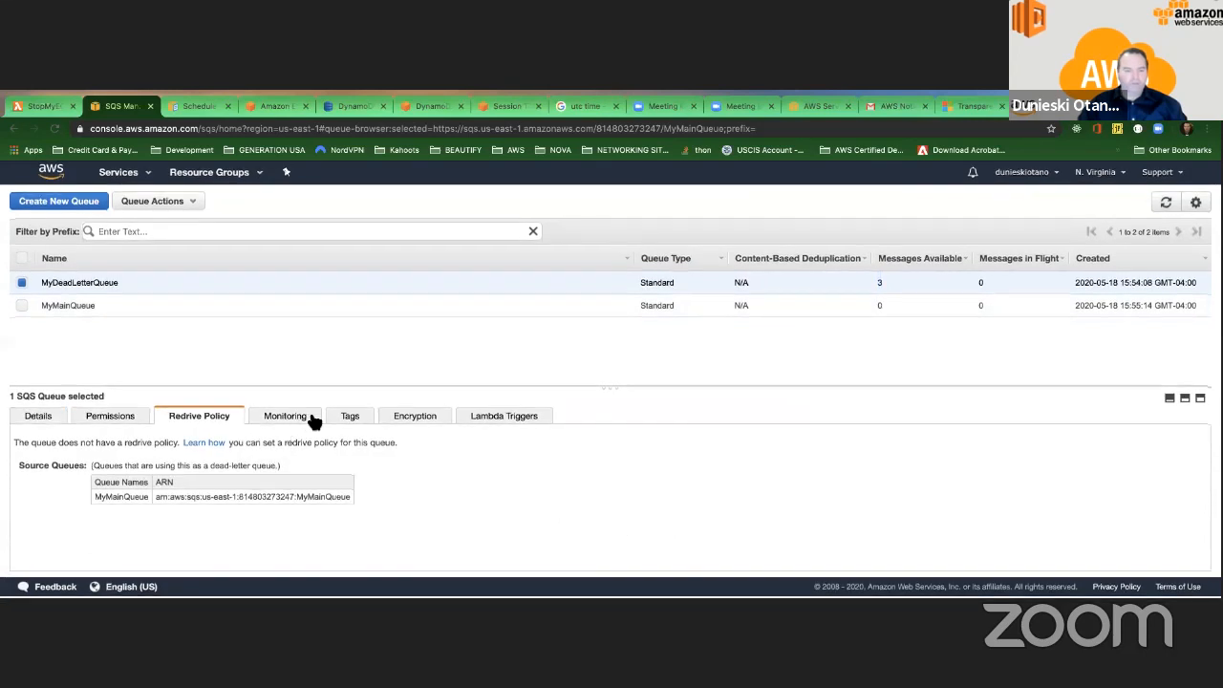
pyautogui.click(38, 418)
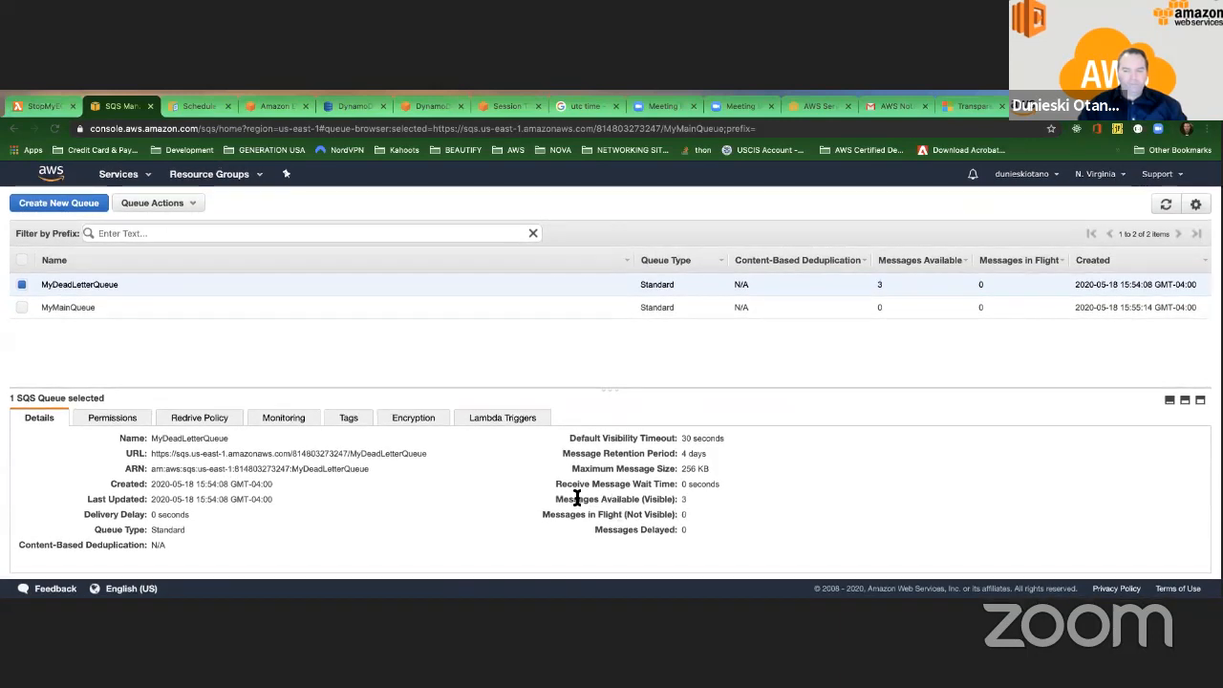
pyautogui.moveTo(555, 499); pyautogui.dragTo(685, 502)
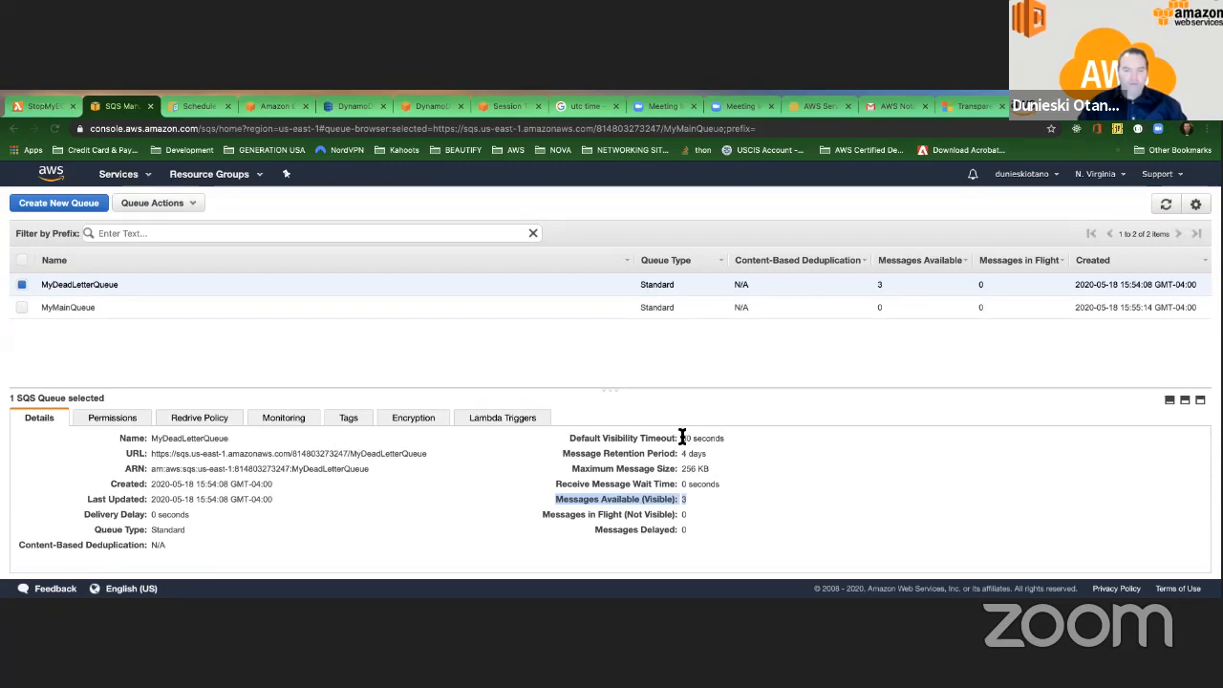
pyautogui.moveTo(681, 437); pyautogui.dragTo(716, 437)
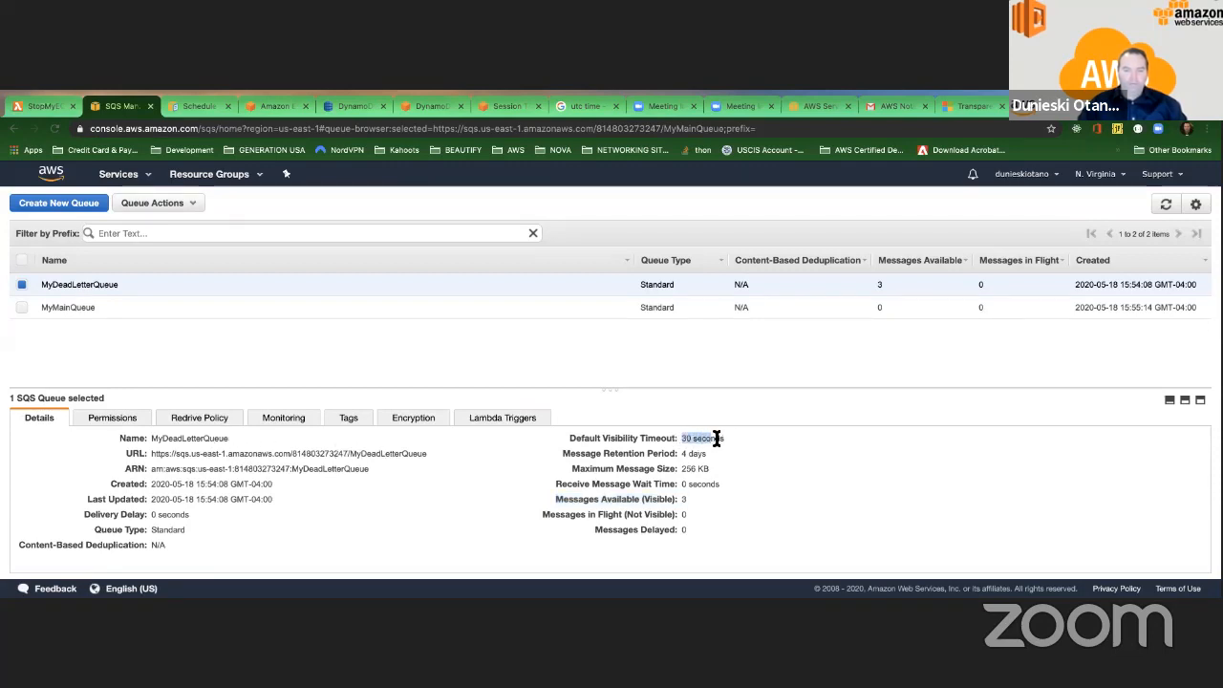
pyautogui.click(782, 429)
# Review MyDeadLetterQueue's permissions, redrive policy, monitoring, tags, encryption and Lambda triggers.
pyautogui.click(127, 422)
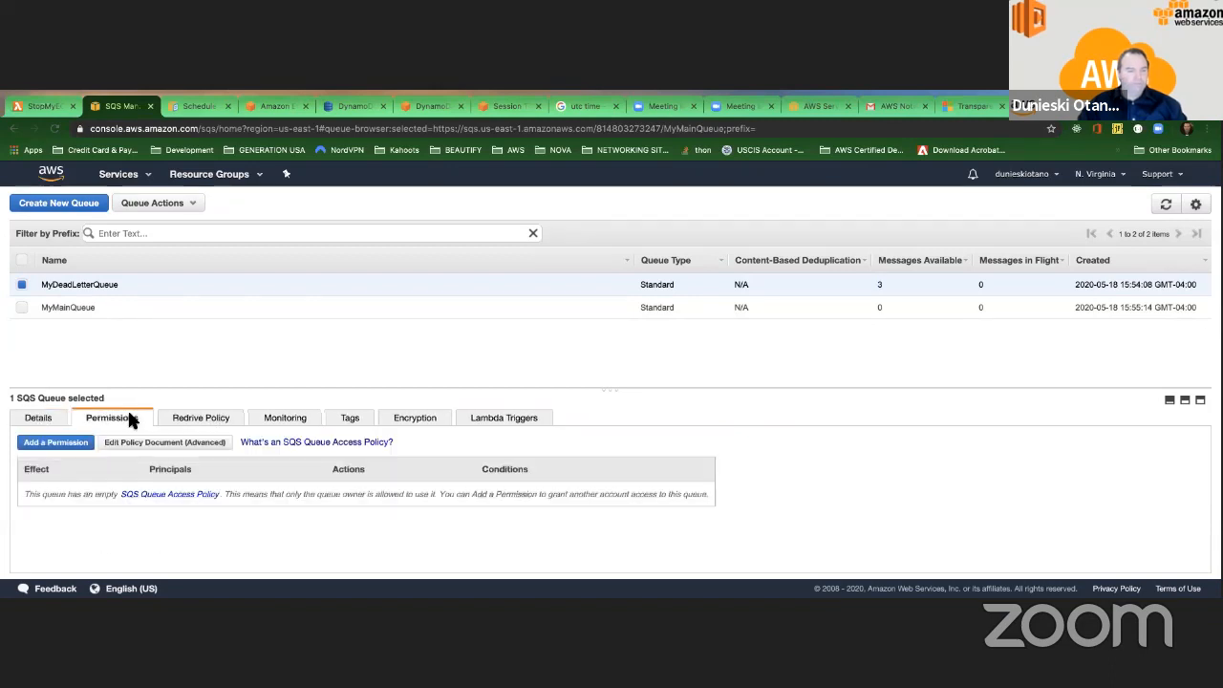
pyautogui.click(192, 422)
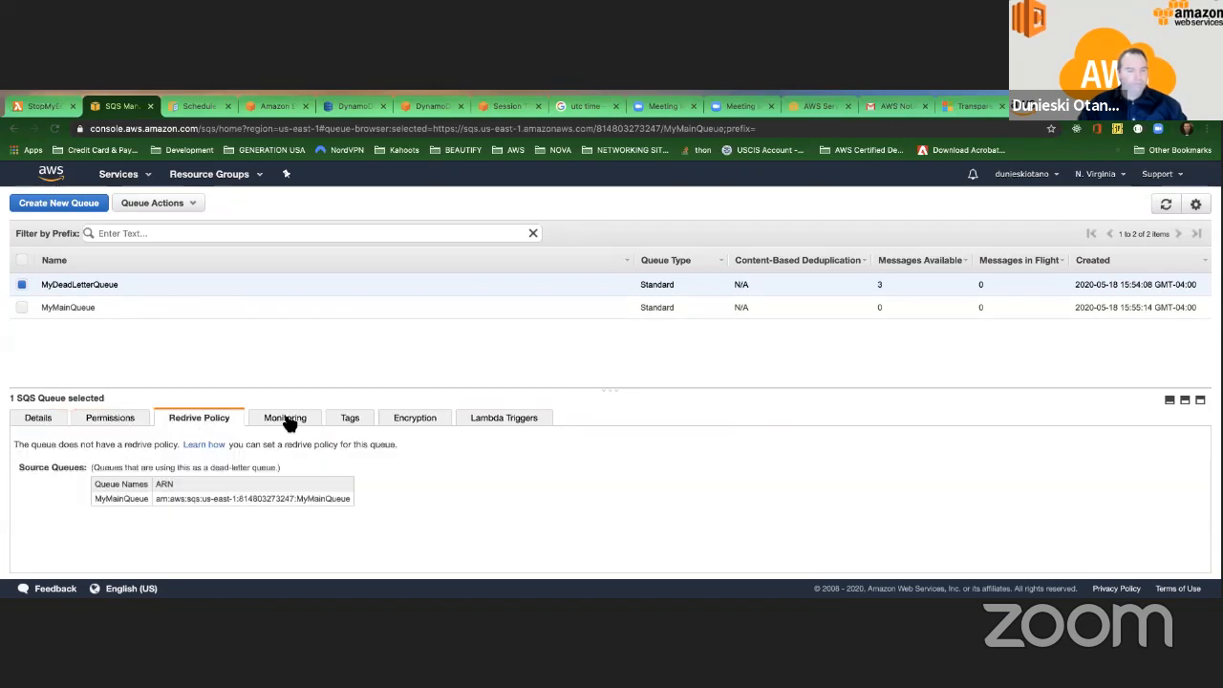
pyautogui.click(305, 419)
pyautogui.click(350, 418)
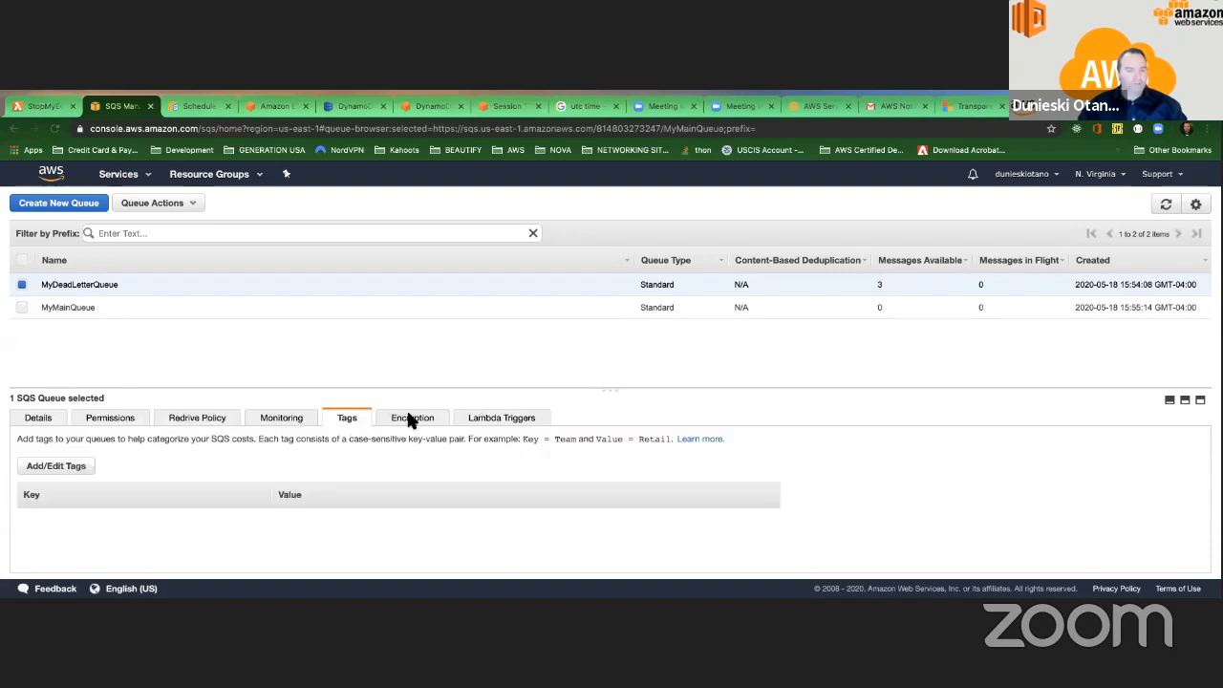
pyautogui.click(411, 419)
pyautogui.click(506, 422)
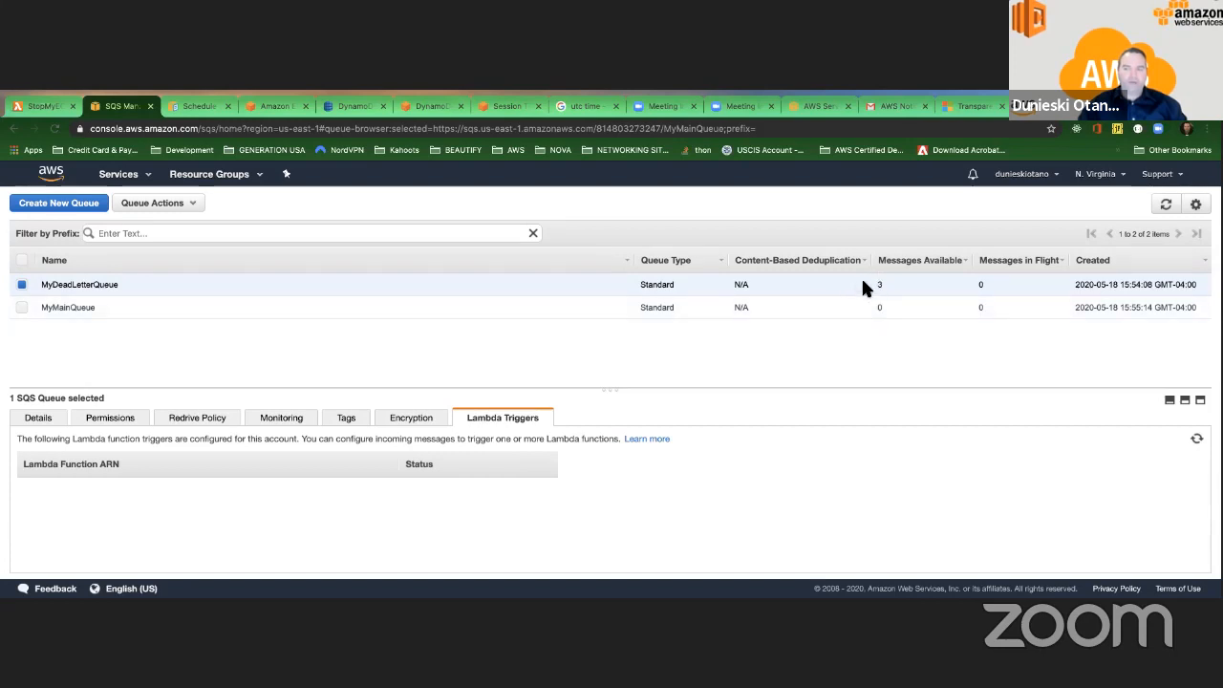
pyautogui.rightClick(148, 284)
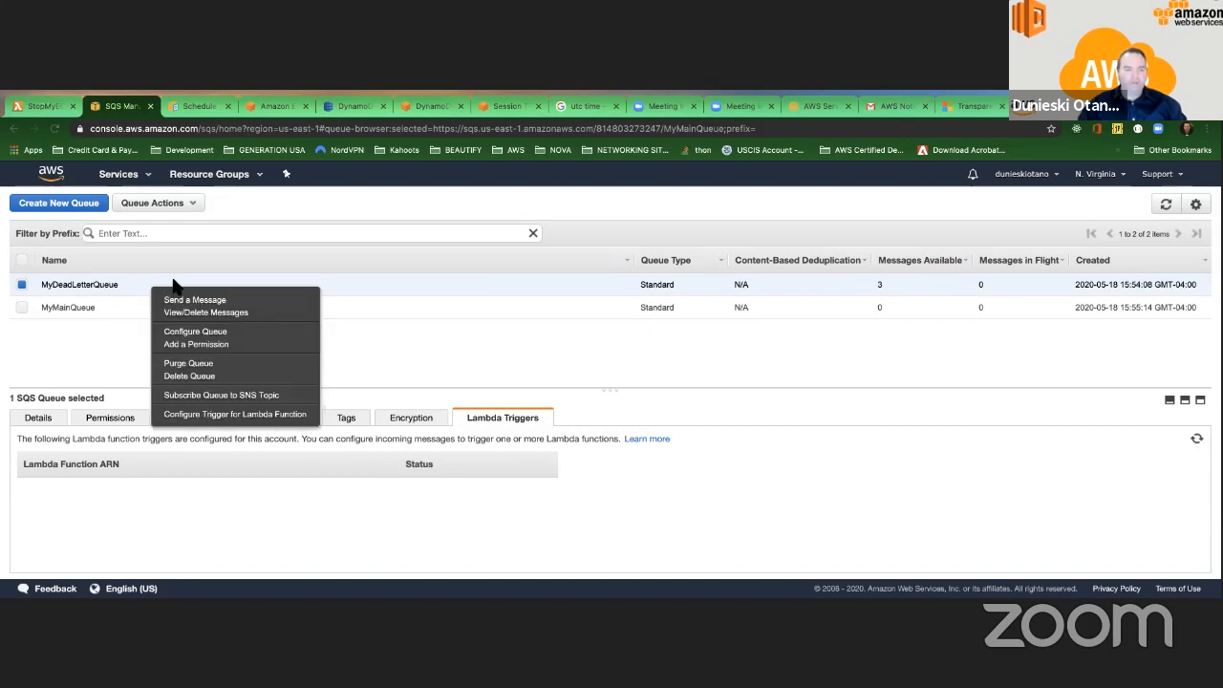
pyautogui.click(174, 284)
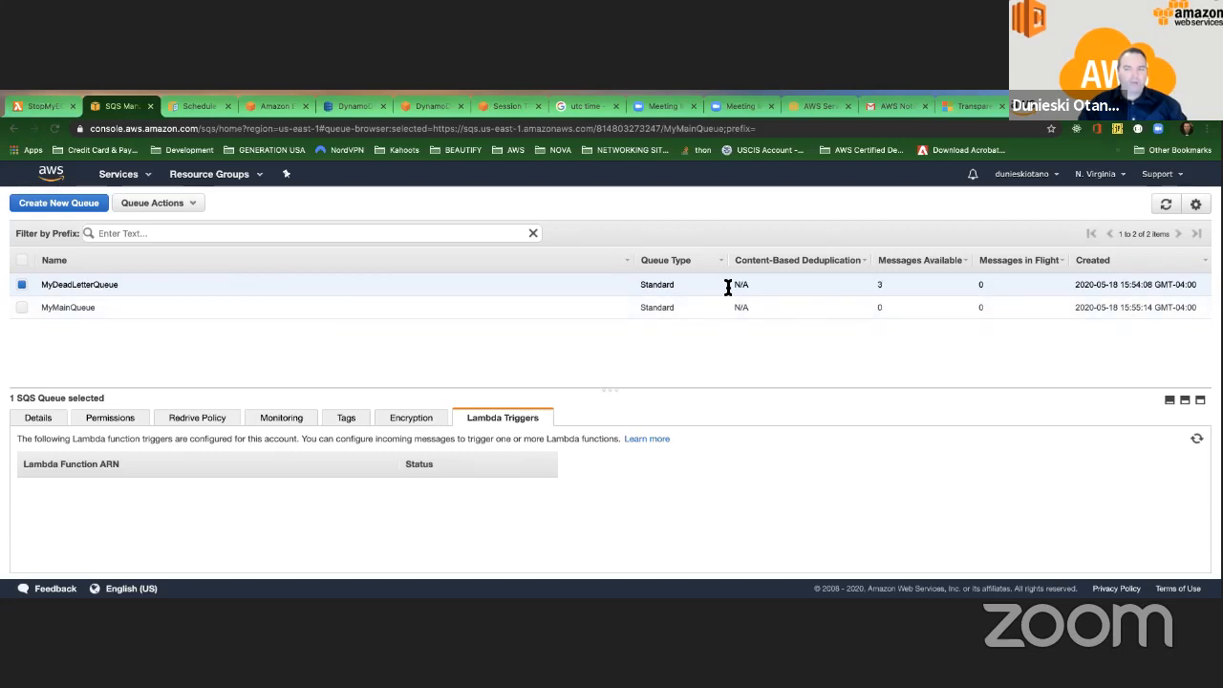
pyautogui.scroll(-1, 165, 341)
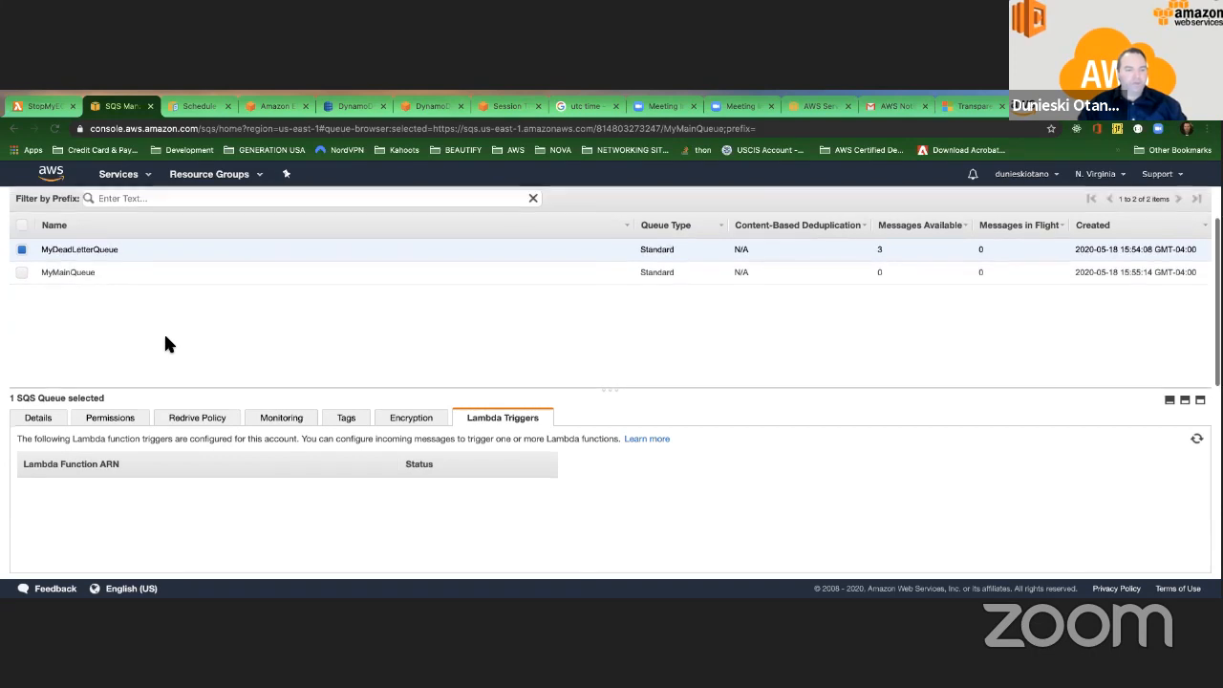
pyautogui.scroll(1, 165, 341)
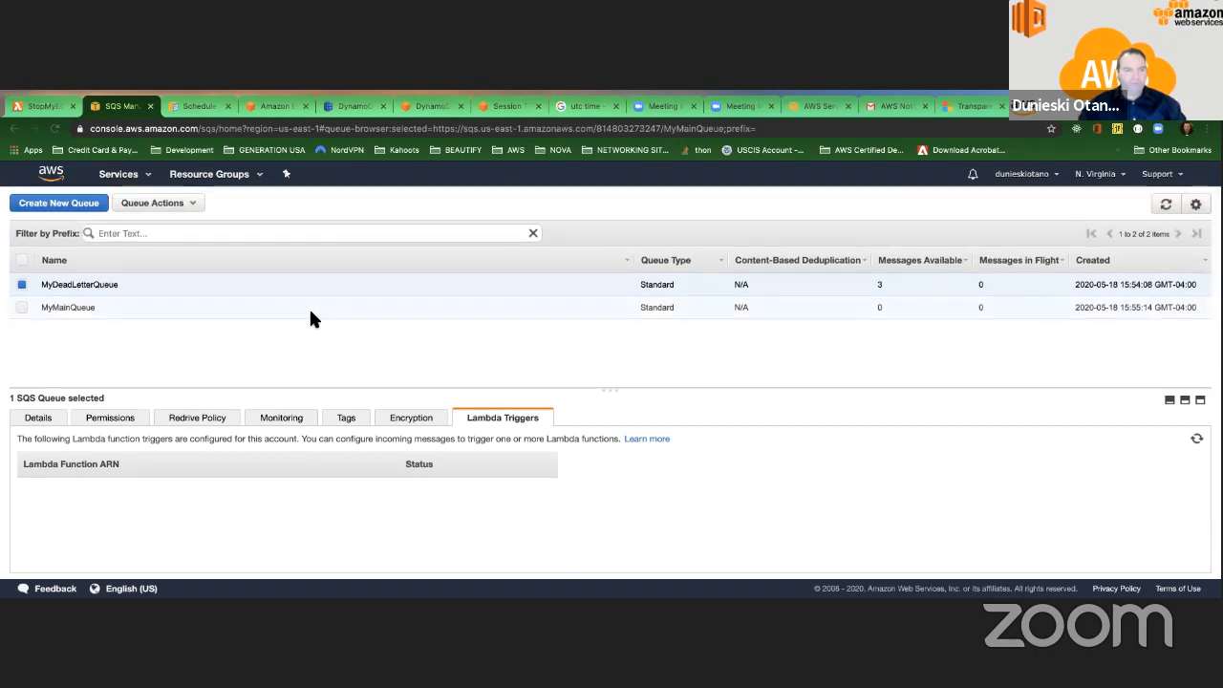